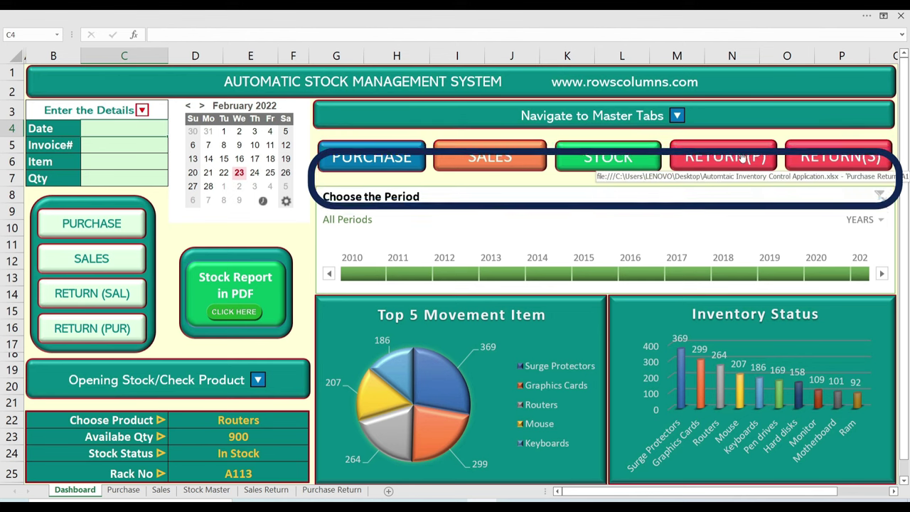
- Browse the Purchase, Stock Master, Sales Return and Sales sheets, returning each time to Dashboard
click(406, 161)
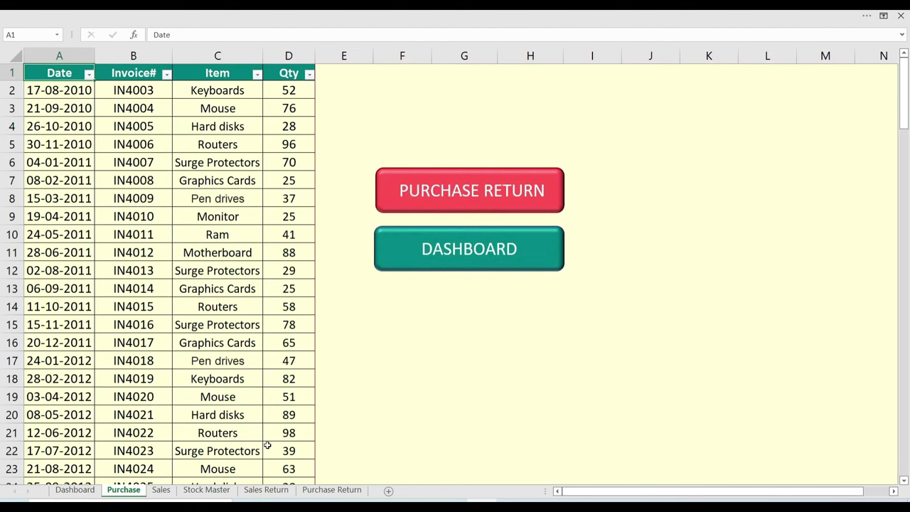
click(461, 254)
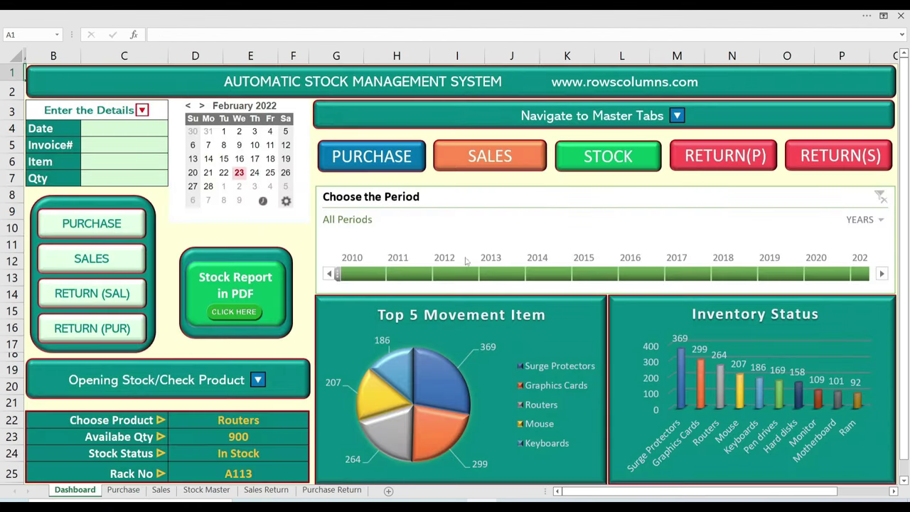
click(616, 162)
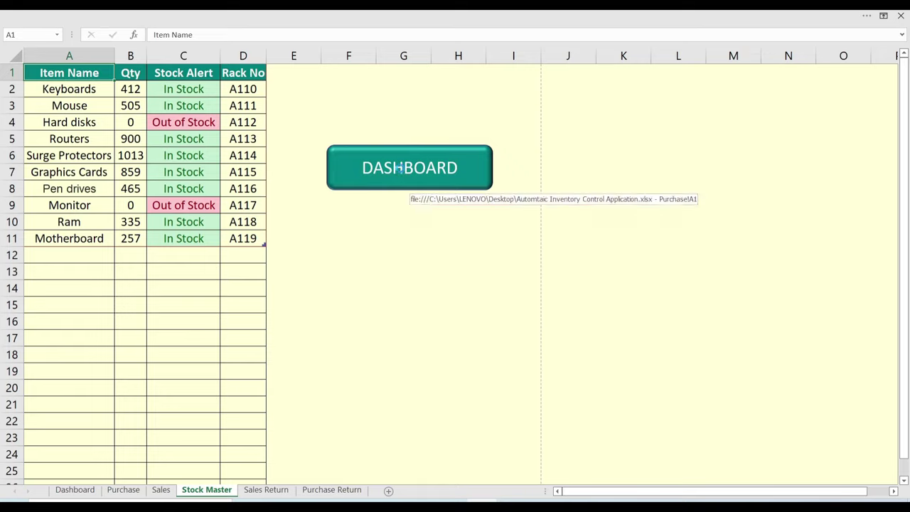
click(403, 171)
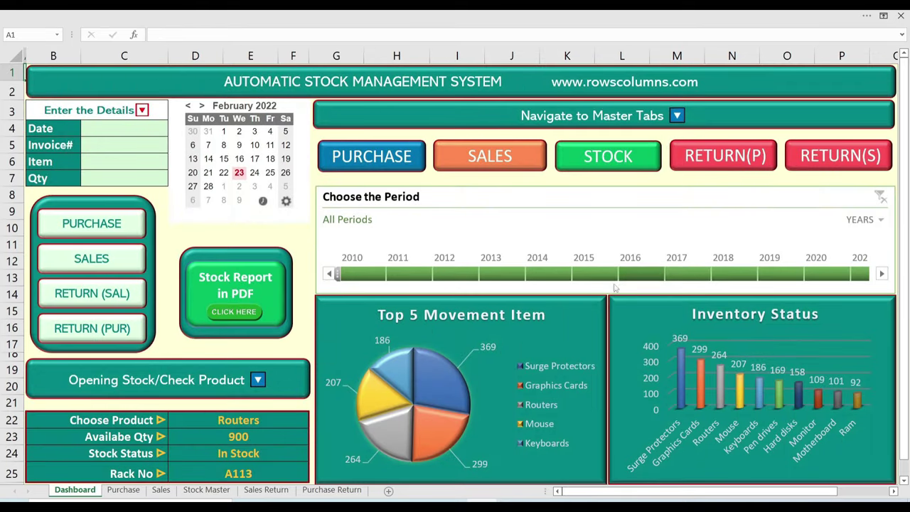
click(848, 158)
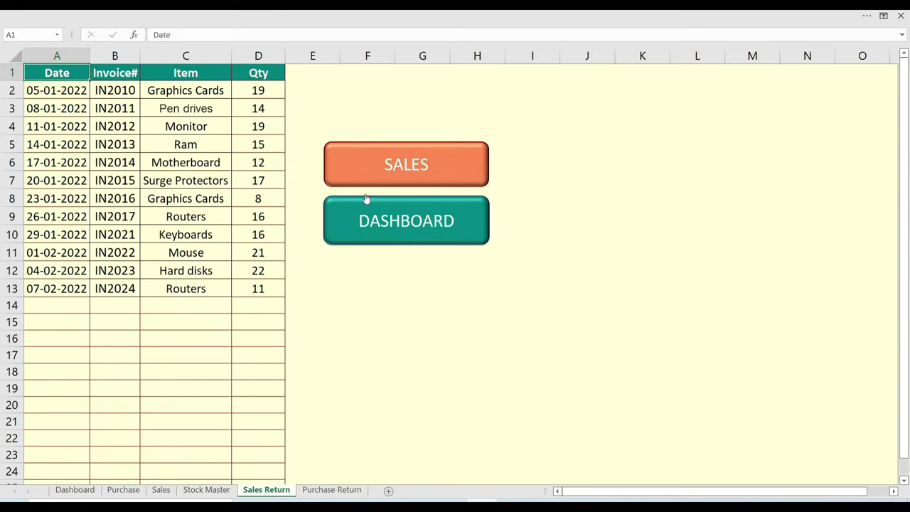
click(439, 225)
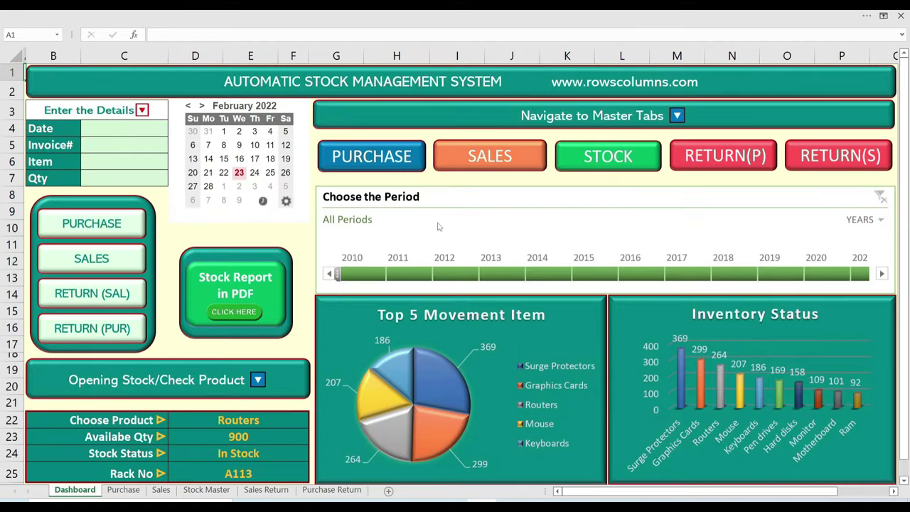
click(829, 159)
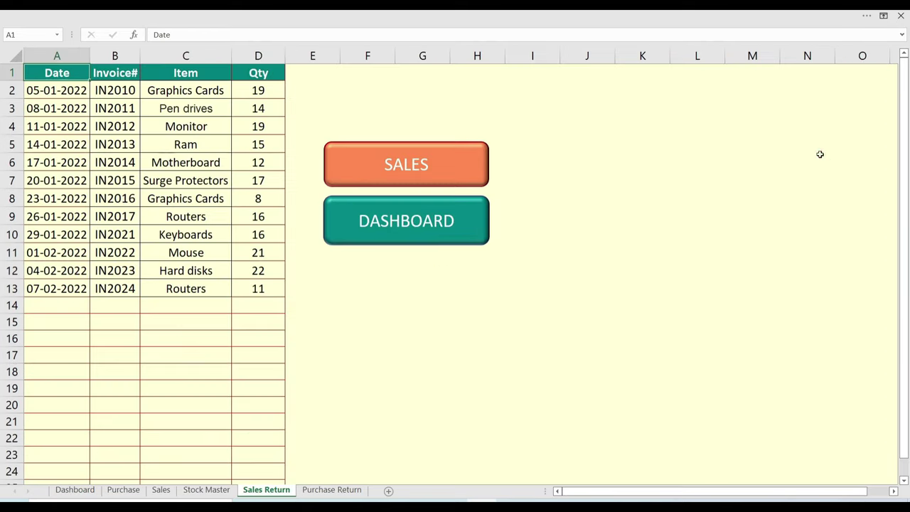
click(420, 172)
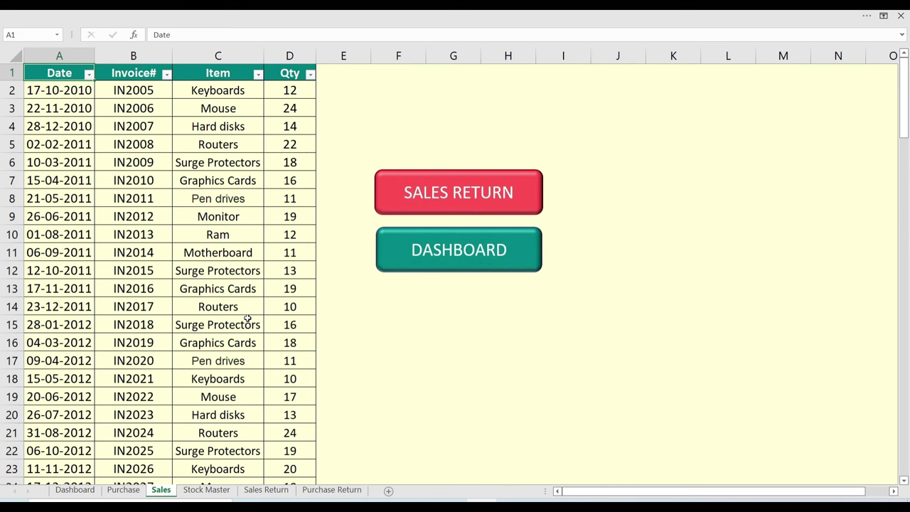
click(459, 251)
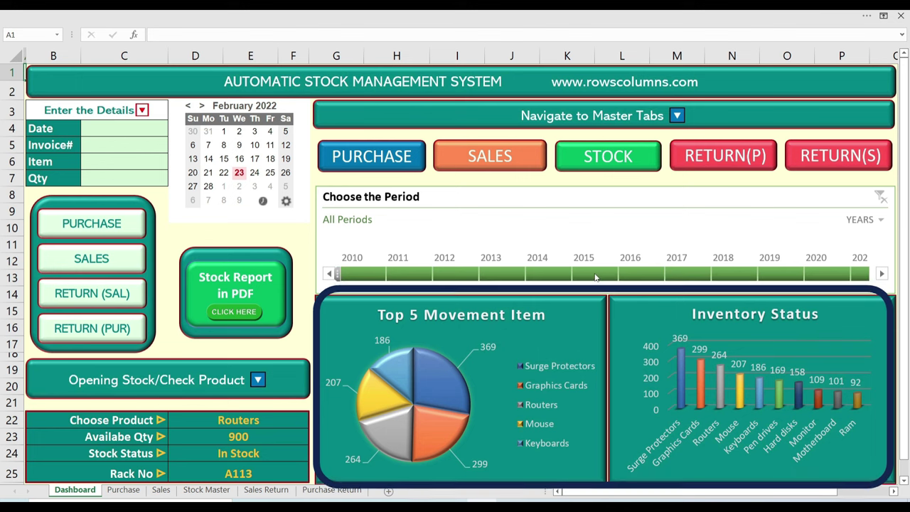
- Filter the dashboard charts to 2015, 2021 and 2017, clear the filter, and cancel a PDF export
click(595, 275)
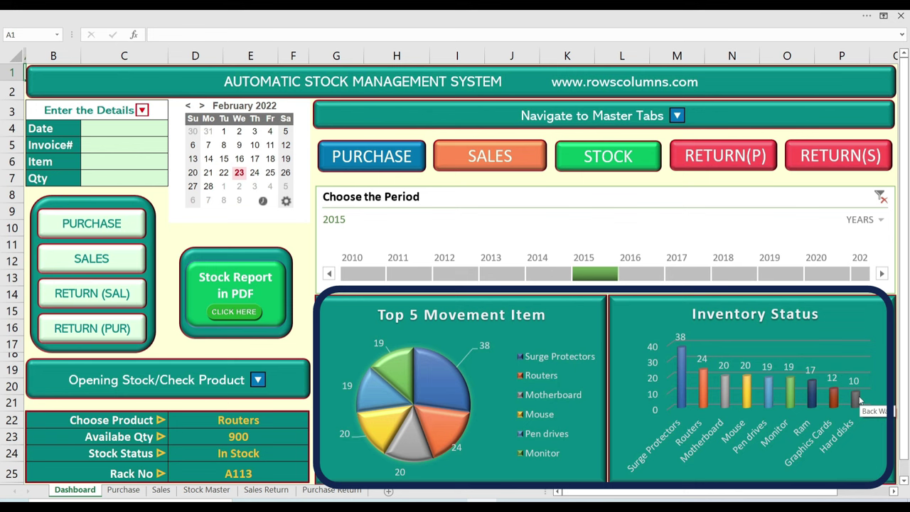
click(861, 276)
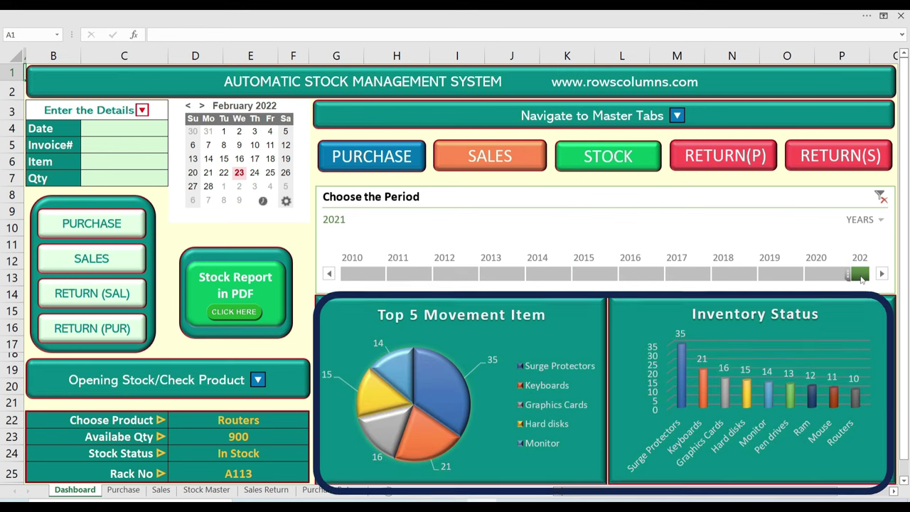
click(697, 275)
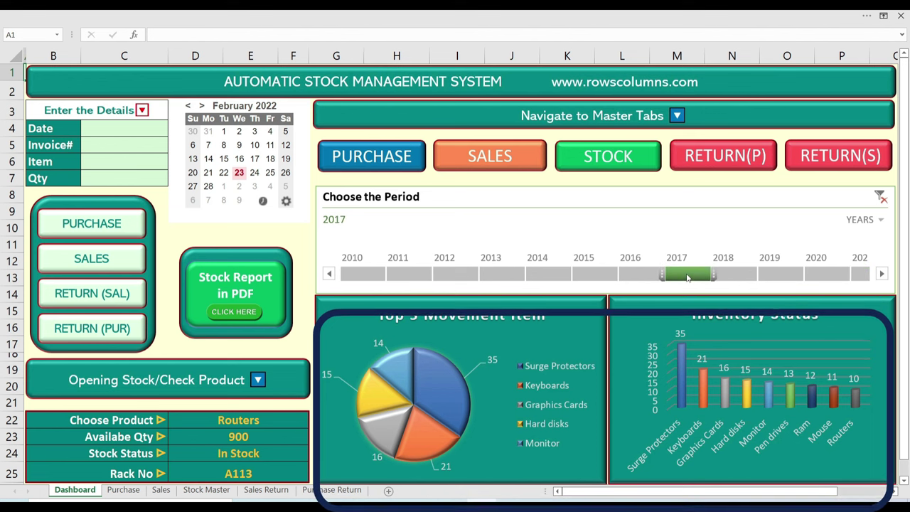
click(881, 200)
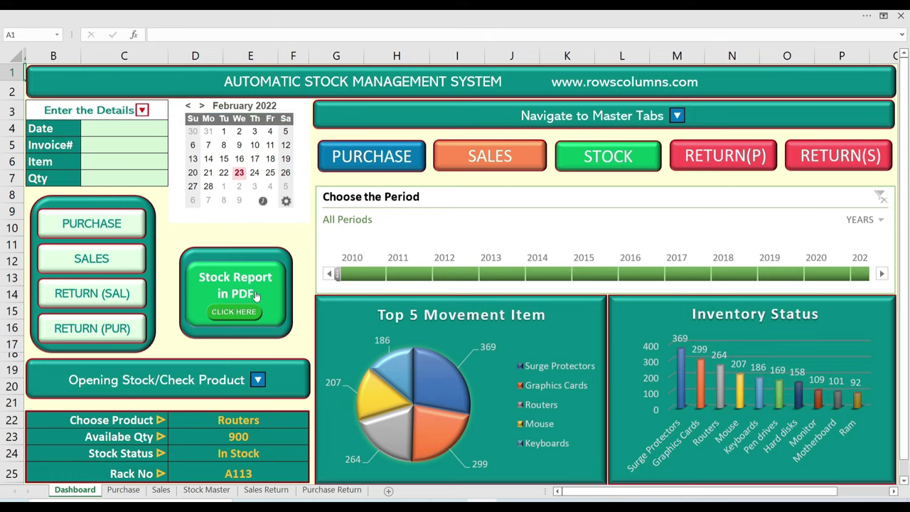
click(251, 291)
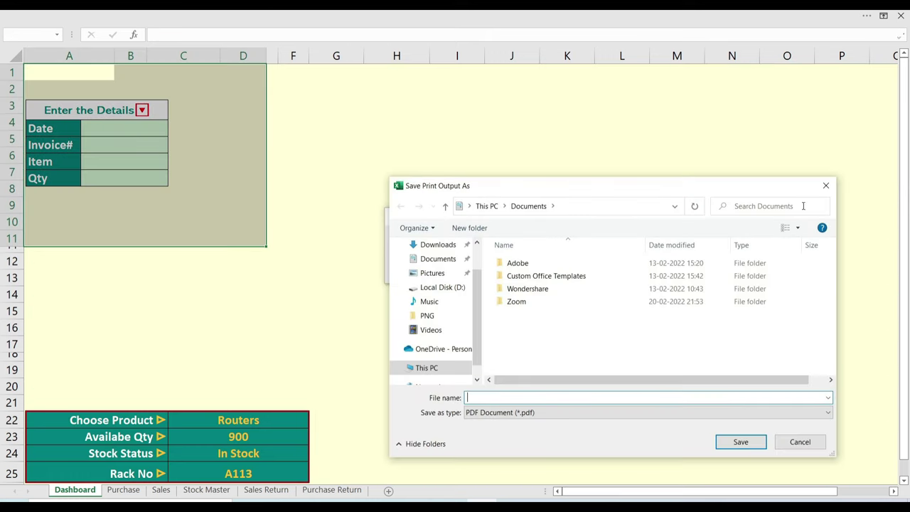
click(825, 187)
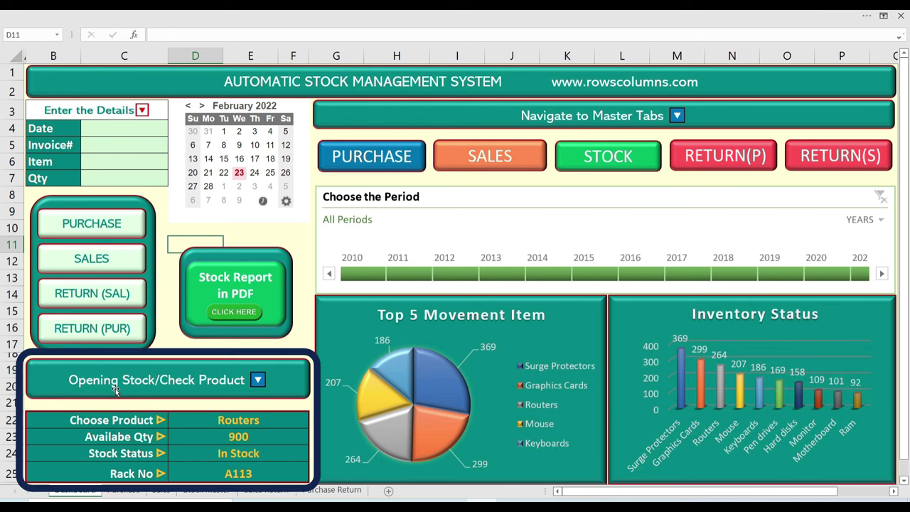
- In the D22 product checker, pick Graphics Cards, then Monitor, then Ram
click(267, 422)
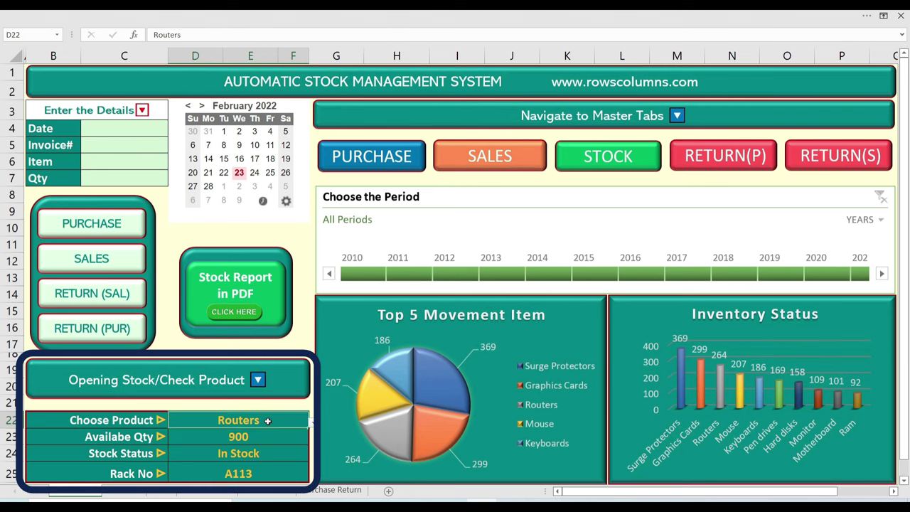
key(alt+Down)
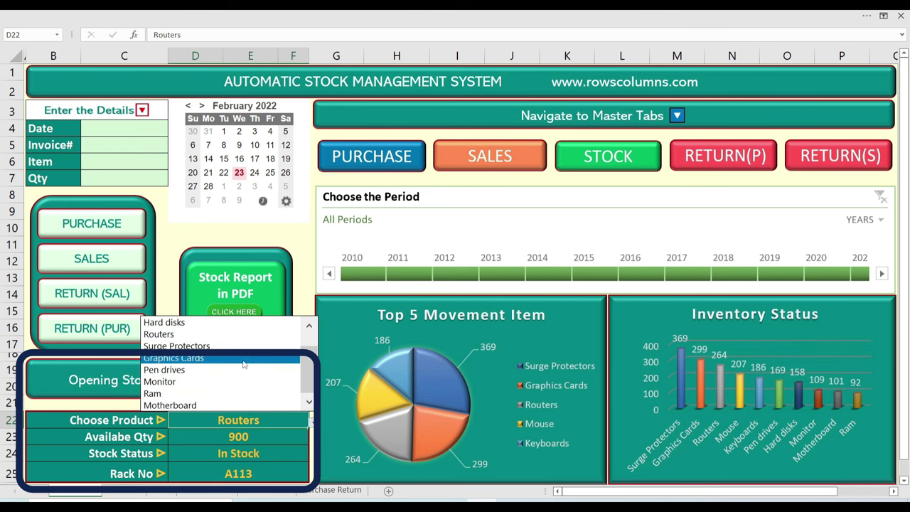
click(243, 364)
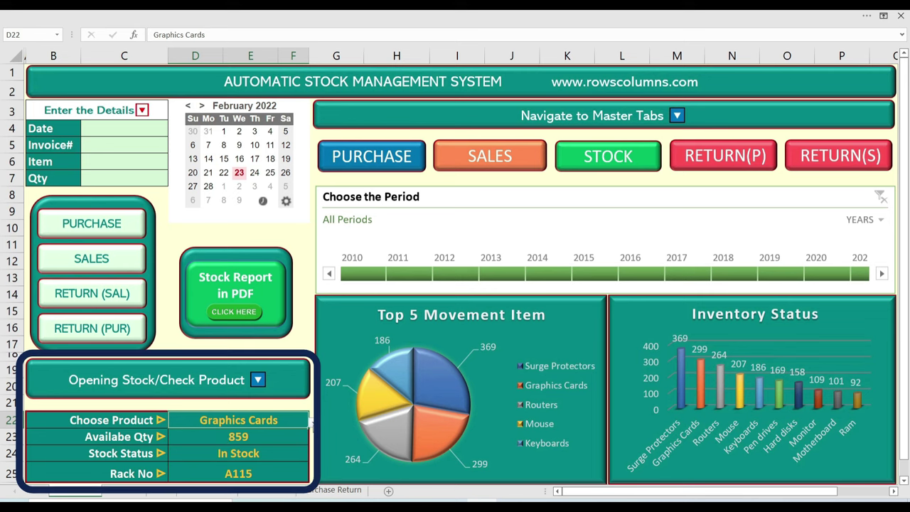
click(311, 425)
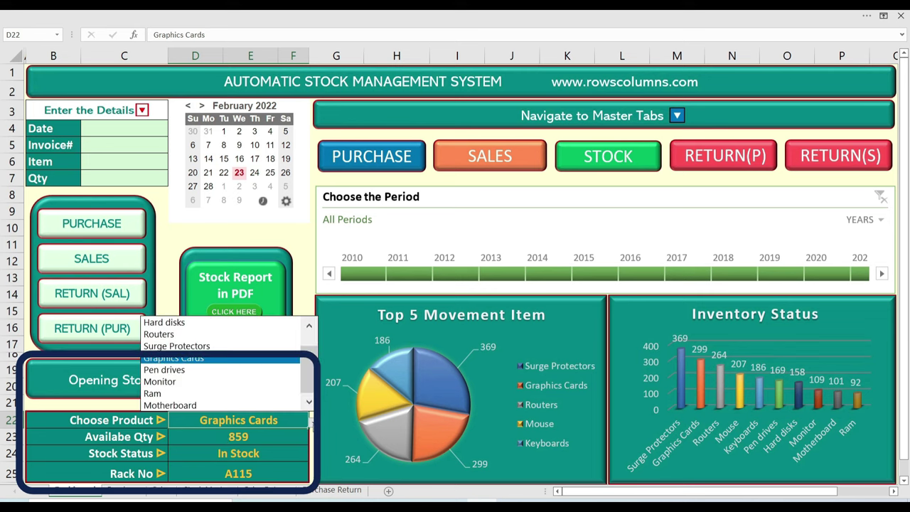
click(270, 383)
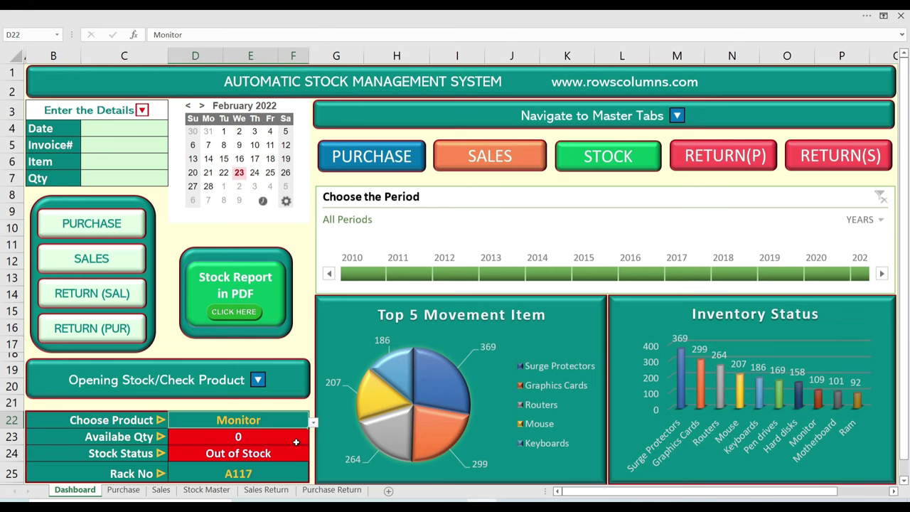
click(313, 422)
click(239, 392)
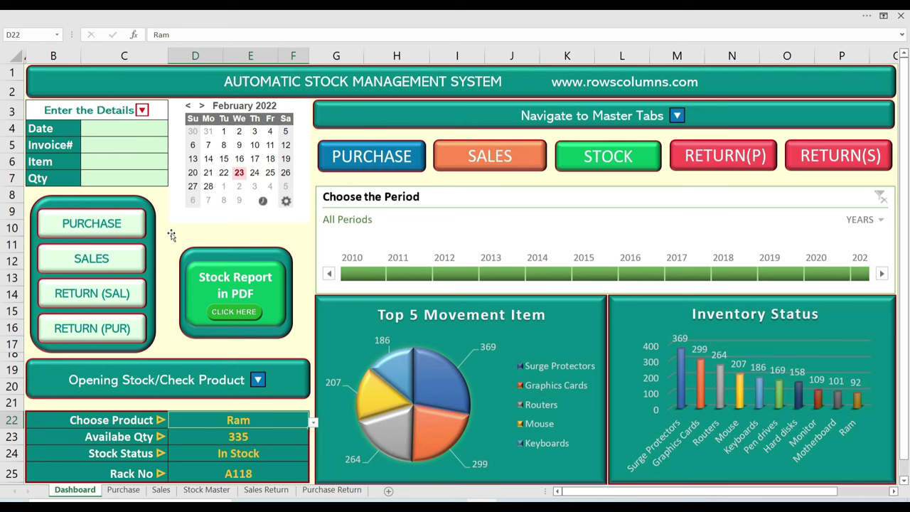
- Record a purchase dated 23-02-2022, invoice IN4124, for 1000 Hard disks
click(125, 128)
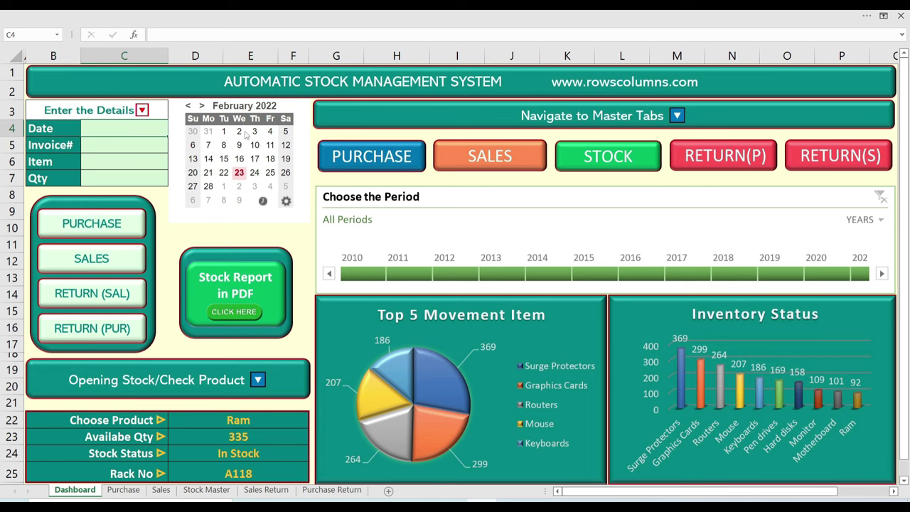
click(240, 173)
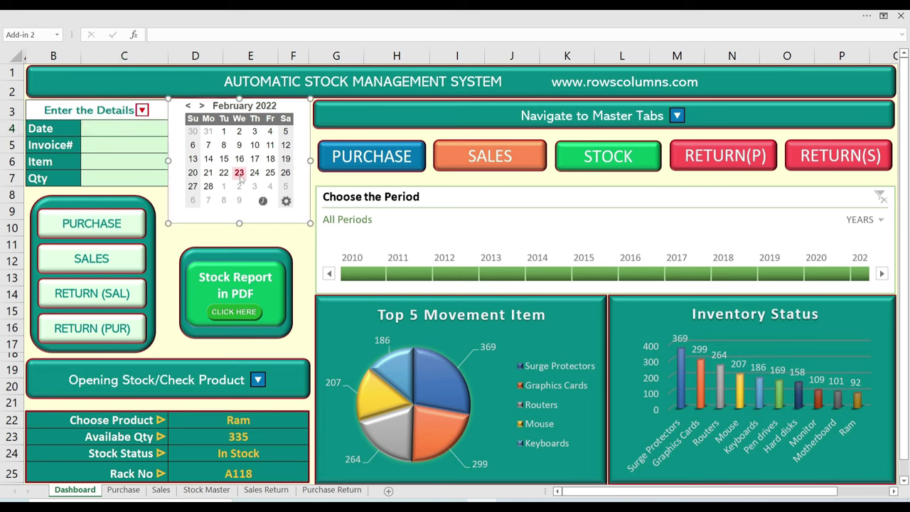
click(140, 144)
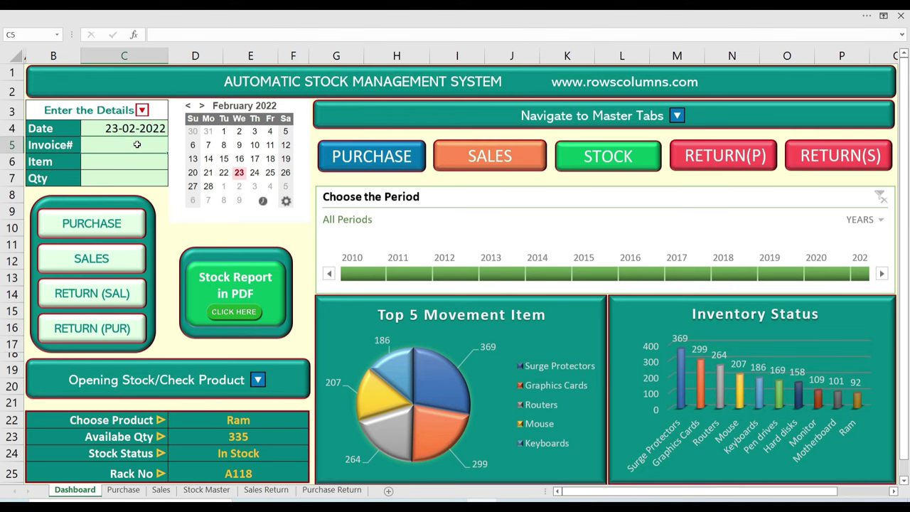
text(IN412)
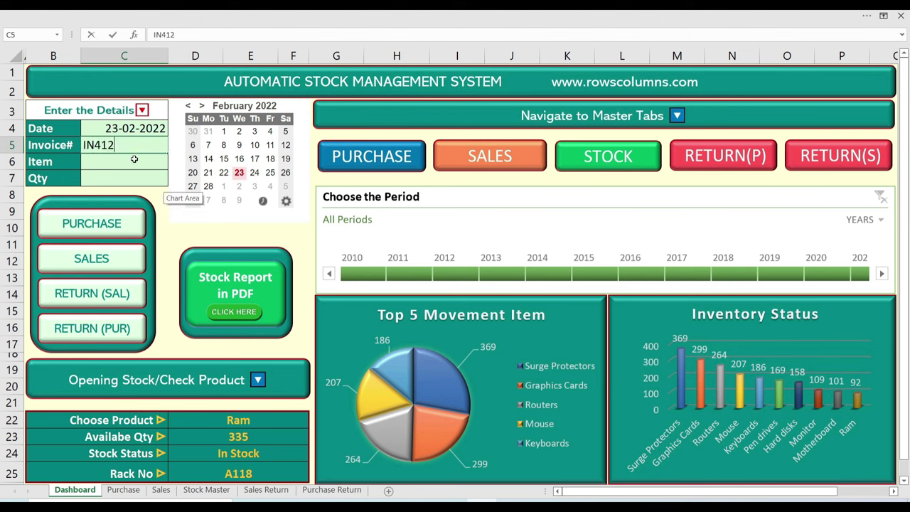
text(4)
key(Return)
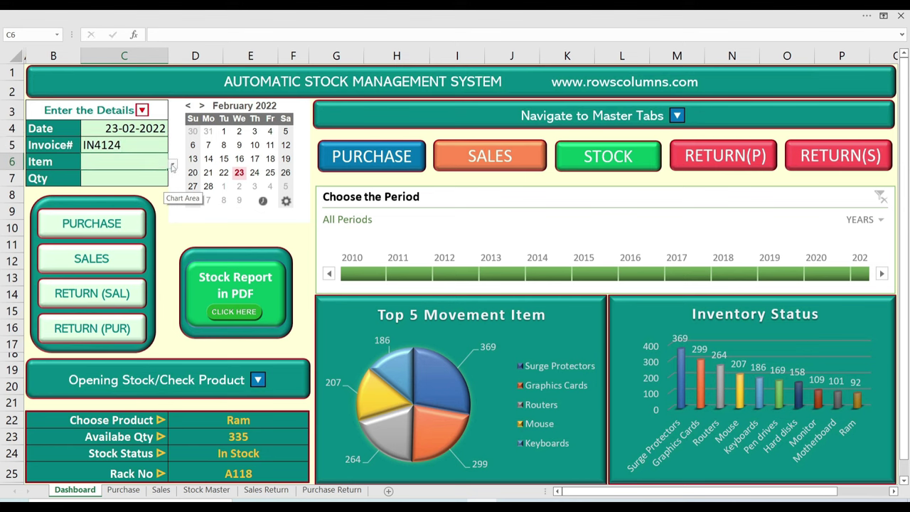
click(172, 165)
click(77, 199)
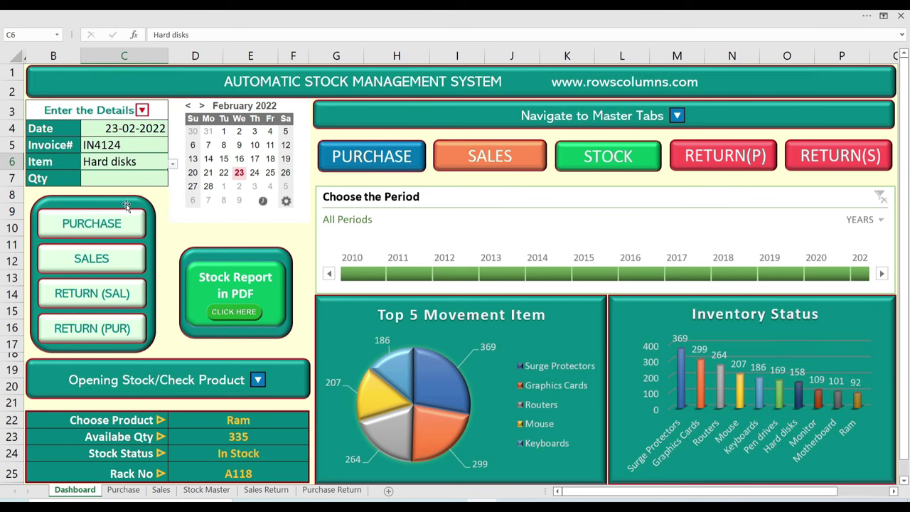
click(128, 180)
text(1000)
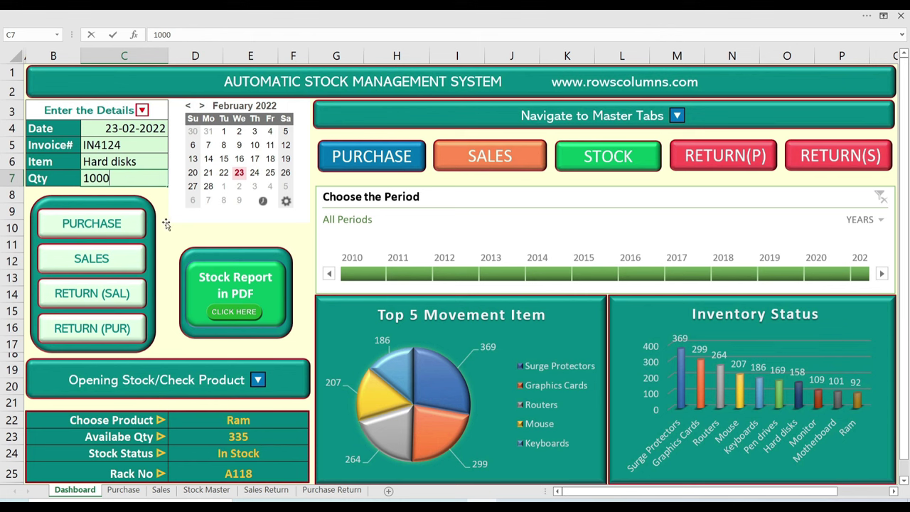
click(107, 225)
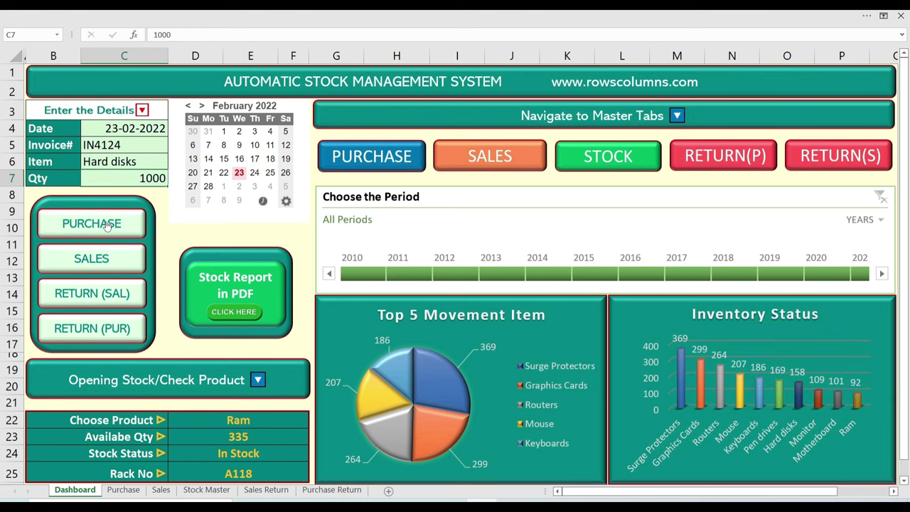
click(106, 225)
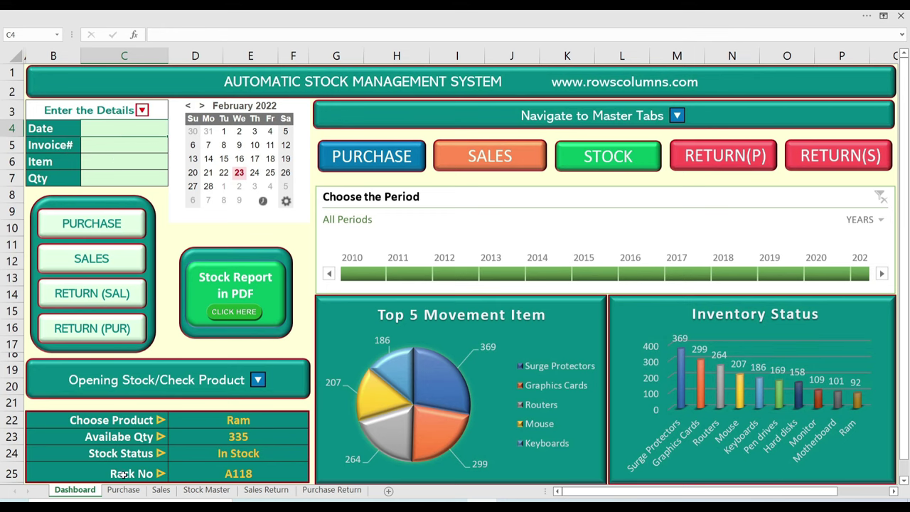
- Check the new entry on the Purchase sheet, then return to the Dashboard entry form's Date and Invoice# fields
click(391, 155)
drag(903, 107, 903, 444)
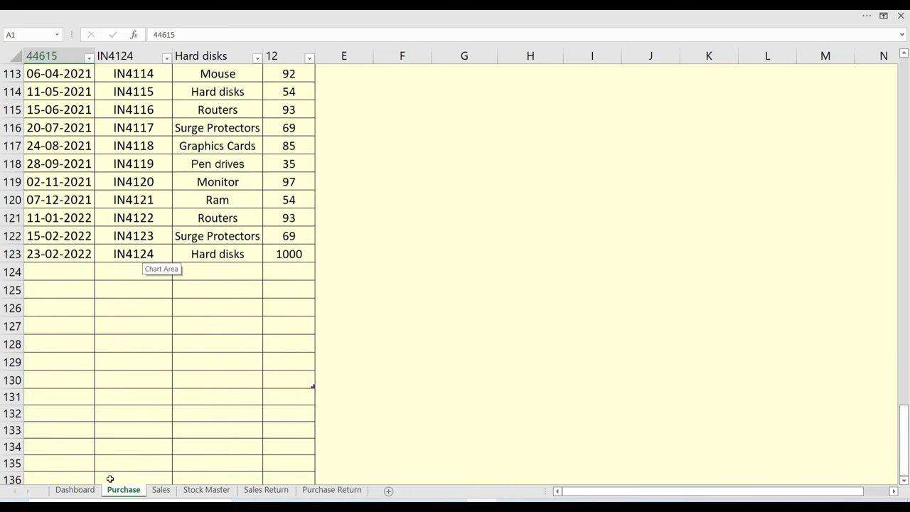
key(ctrl+Home)
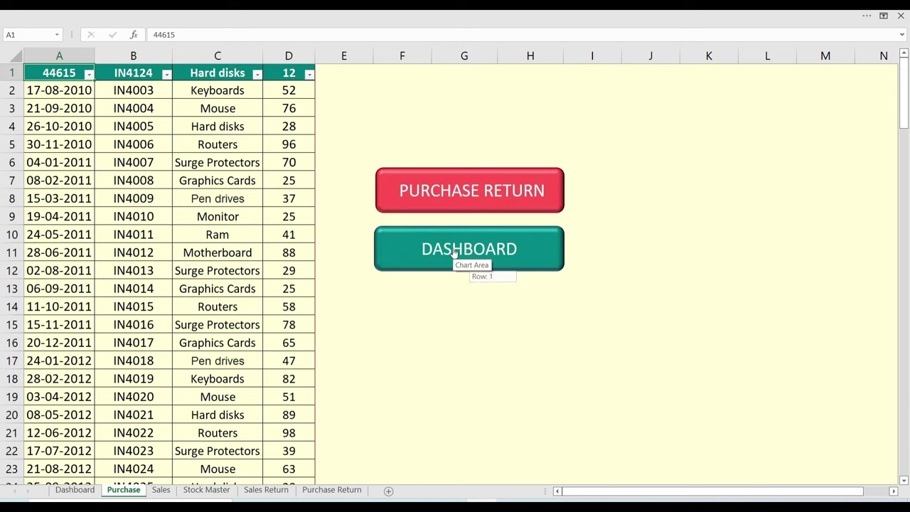
click(454, 253)
click(124, 129)
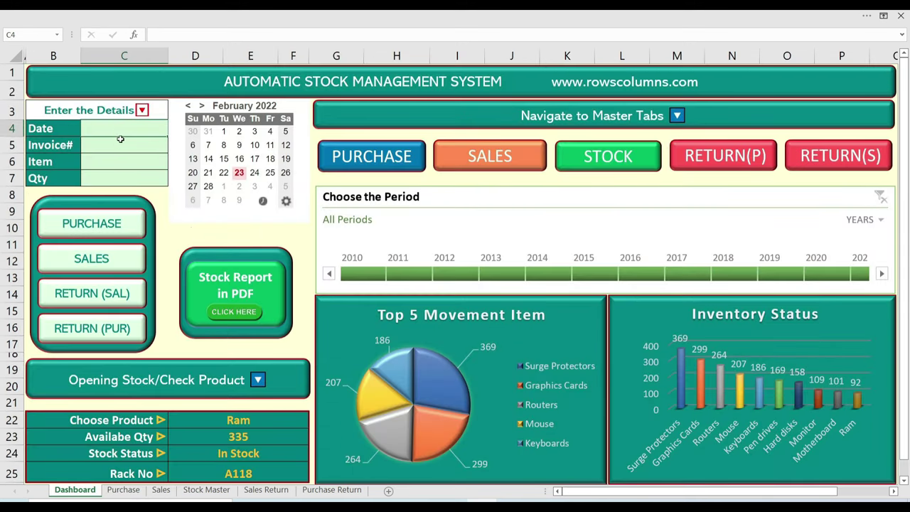
click(118, 144)
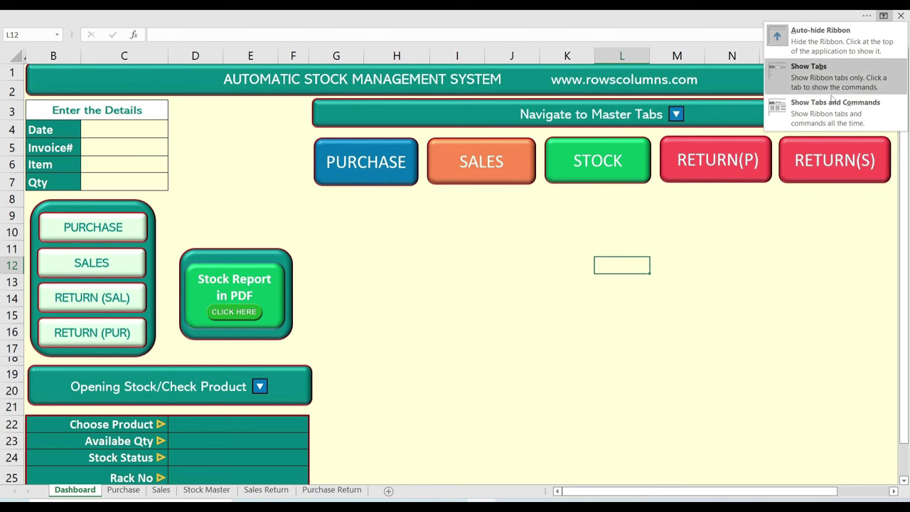
- Set the ribbon to Show Tabs and Commands and view each sheet from Purchase to Purchase Return
click(816, 121)
click(673, 363)
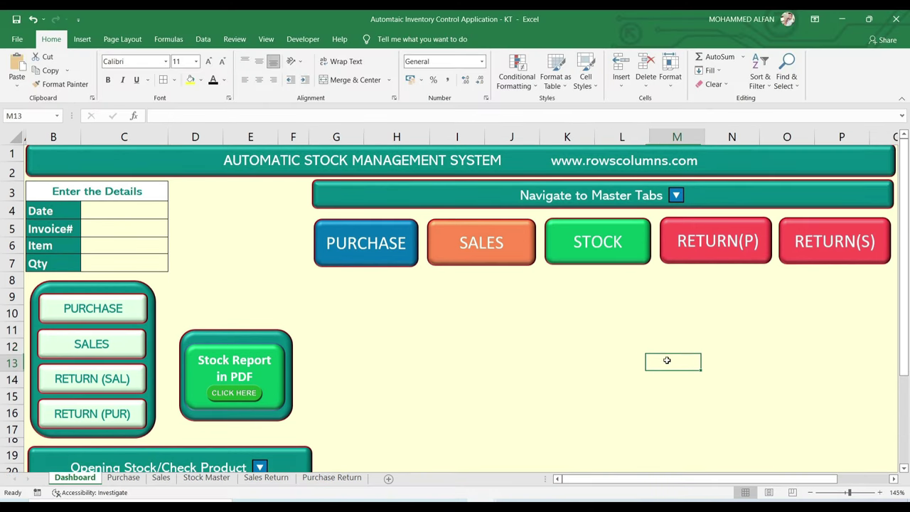
click(395, 382)
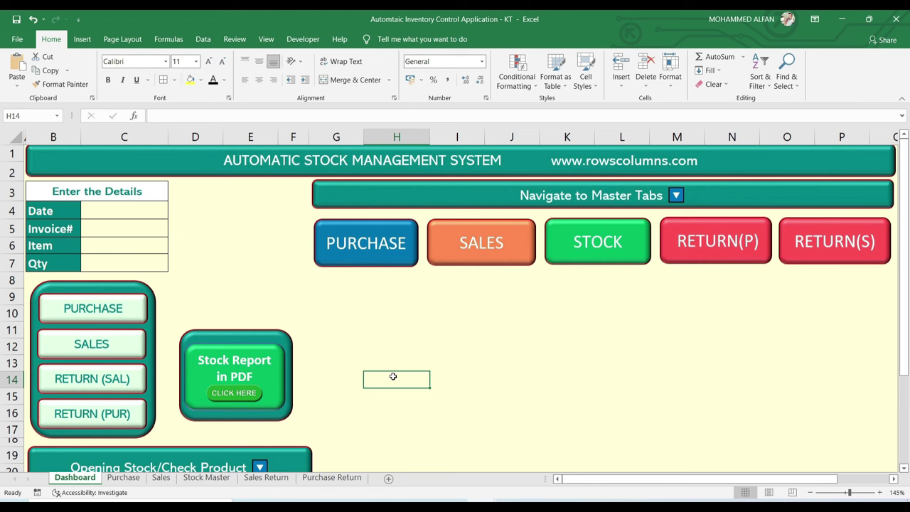
click(123, 478)
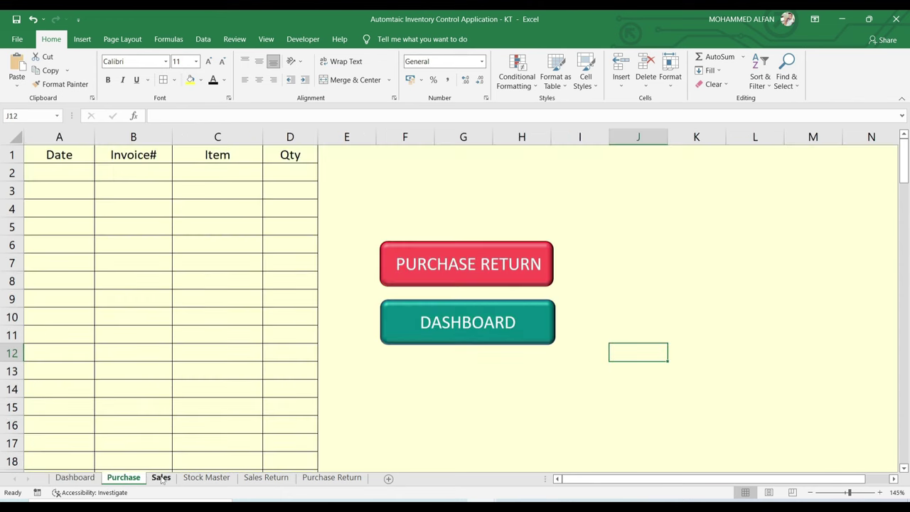
click(162, 480)
click(207, 480)
click(267, 481)
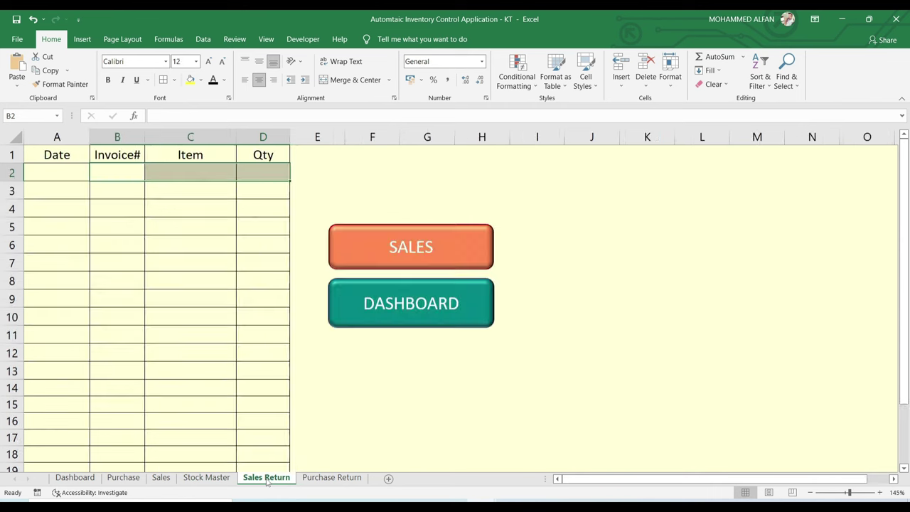
click(325, 481)
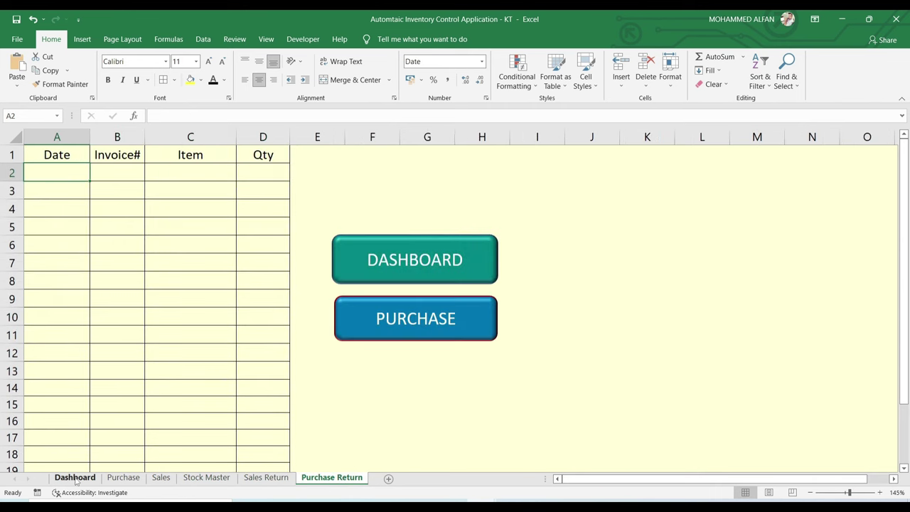
click(75, 478)
- Inspect the title banner and Navigate to Master Tabs shapes on the Dashboard
click(522, 364)
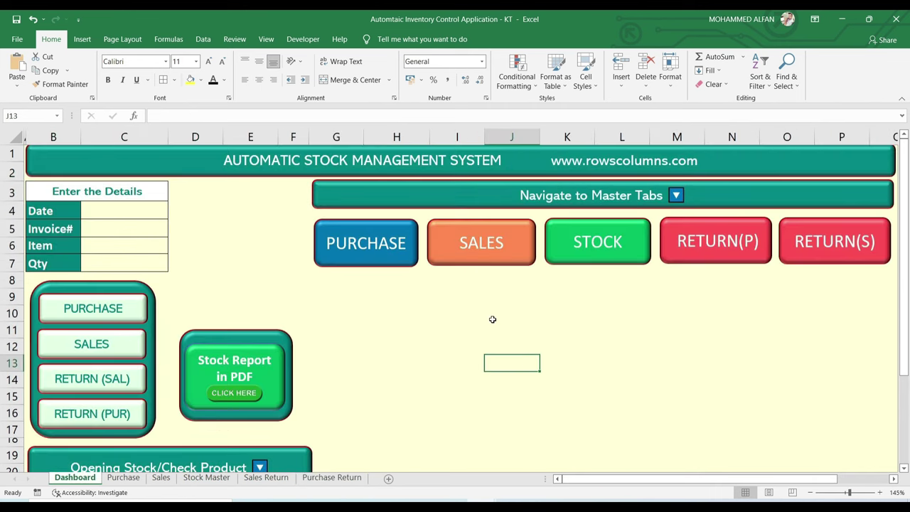
click(271, 154)
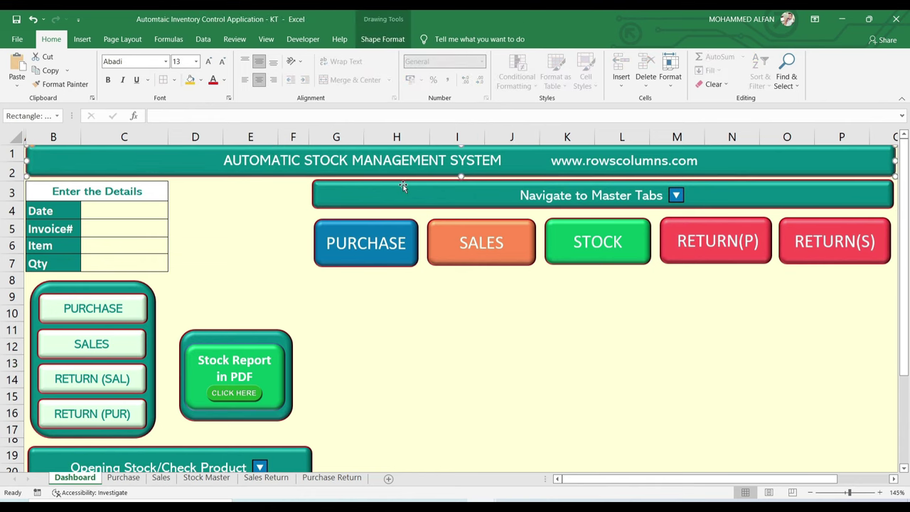
click(403, 187)
click(217, 152)
click(374, 187)
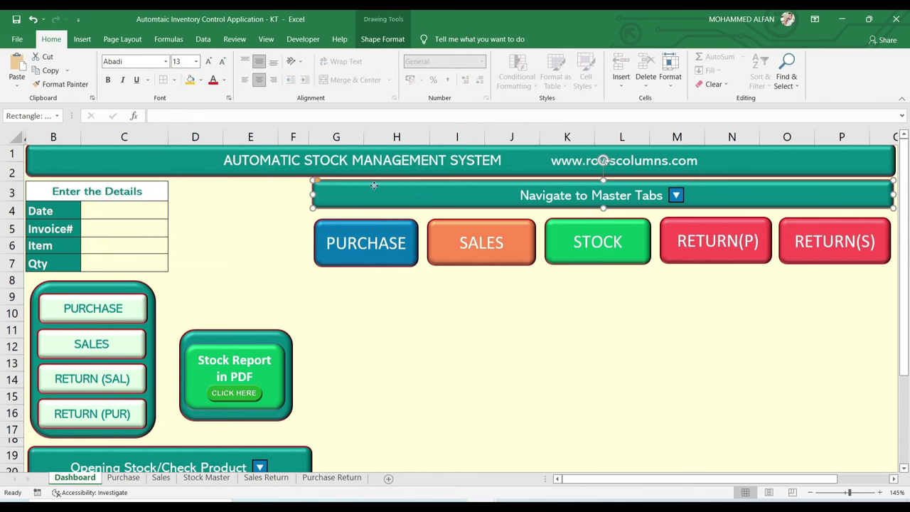
click(471, 330)
- Inspect the PURCHASE, SALES, STOCK, RETURN(P), RETURN(S) shapes, macro button panel and Stock Report in PDF shape
click(395, 233)
click(517, 225)
click(598, 225)
click(710, 227)
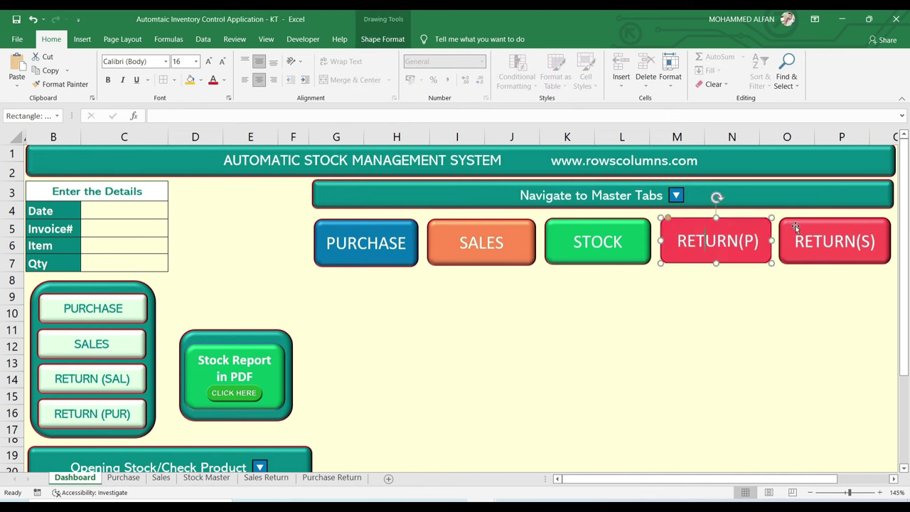
click(795, 223)
click(344, 353)
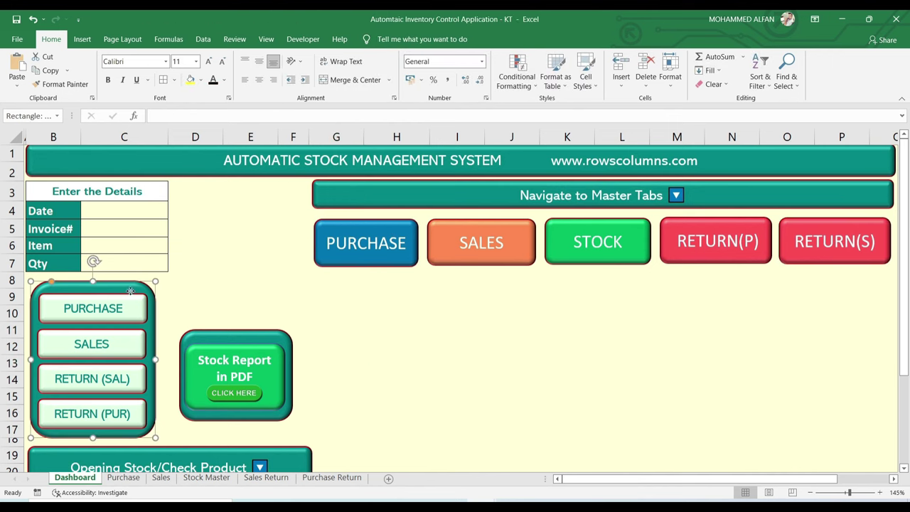
click(93, 288)
click(253, 343)
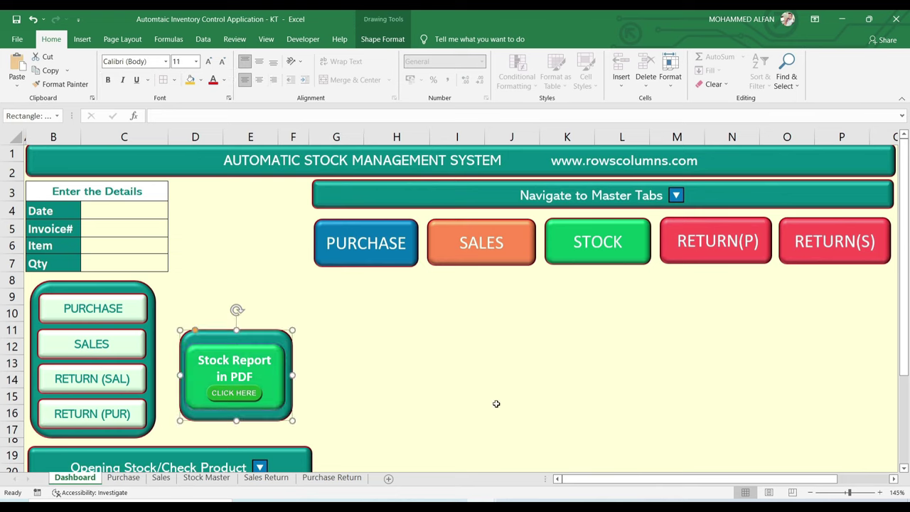
click(511, 363)
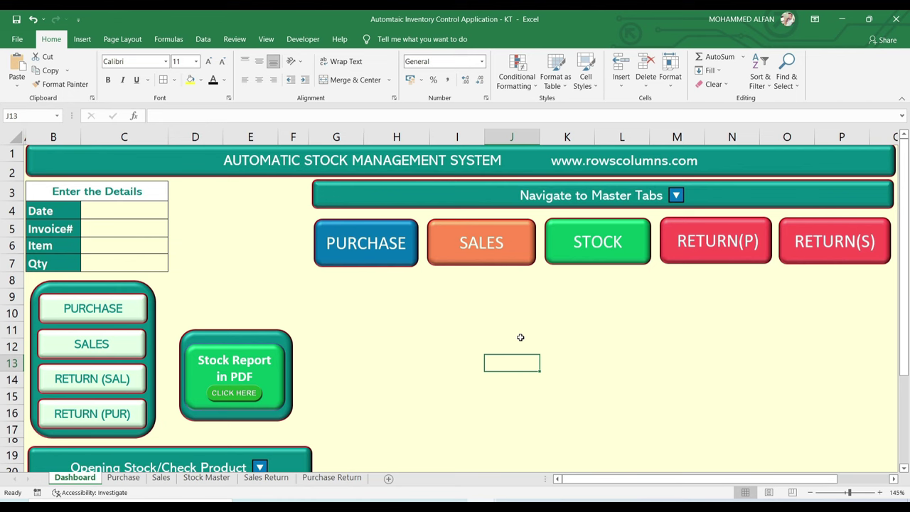
- Draw a rounded rectangle below the STOCK navigation shape
click(551, 344)
click(84, 39)
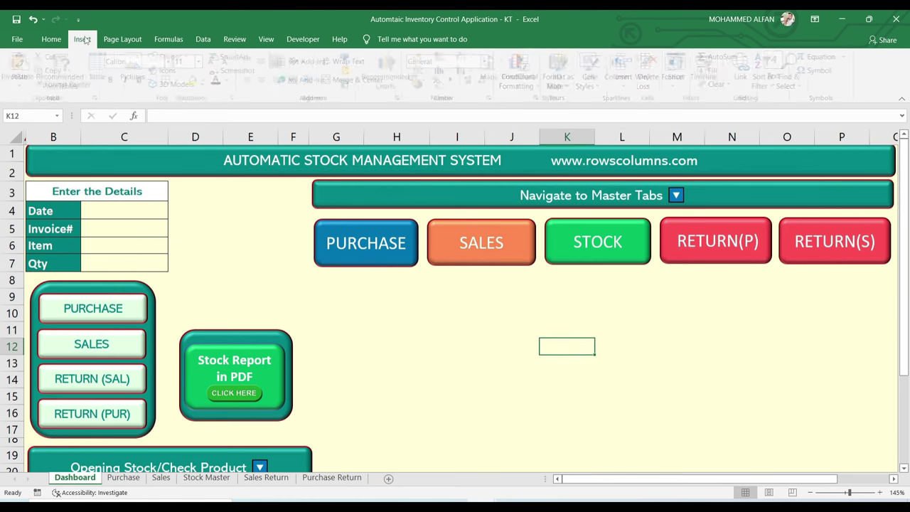
click(178, 57)
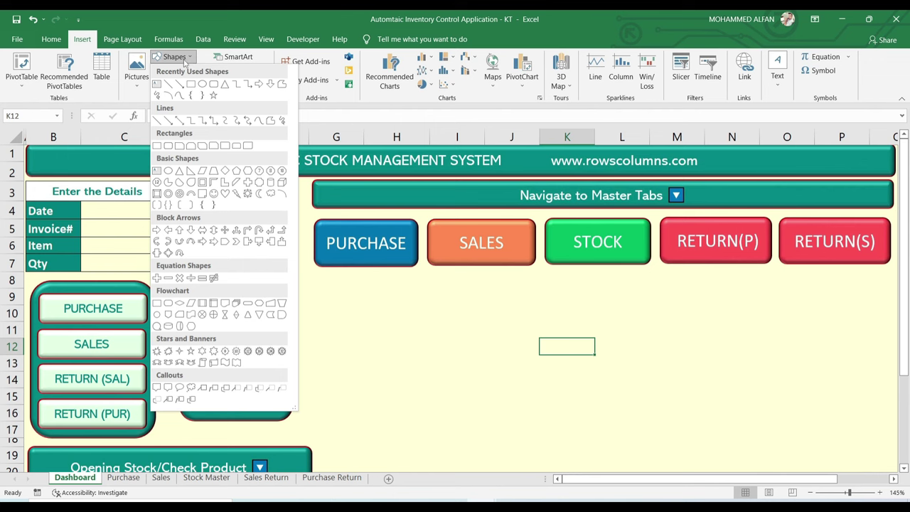
click(212, 87)
mouse_move(510, 327)
mouse_down()
mouse_move(600, 380)
mouse_move(678, 383)
mouse_up()
click(770, 384)
click(615, 363)
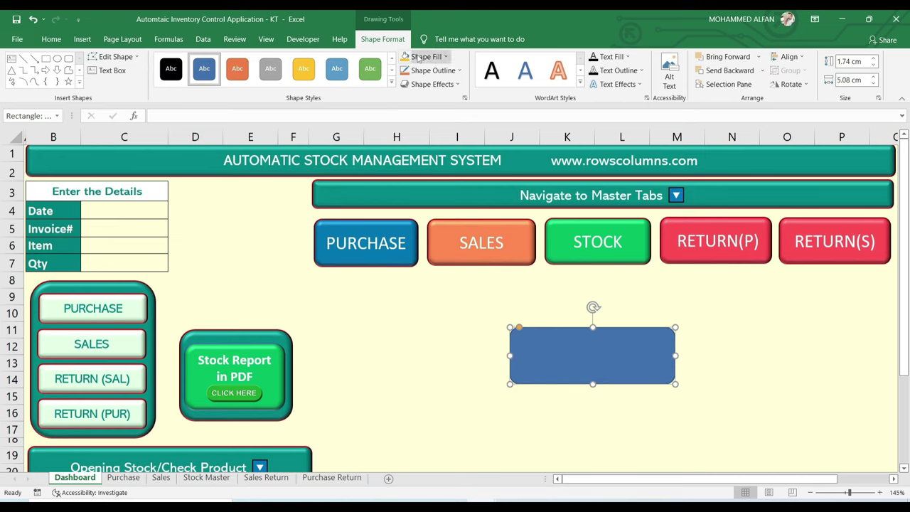
- Fill the rounded rectangle dark navy and give it a bevel effect
click(442, 57)
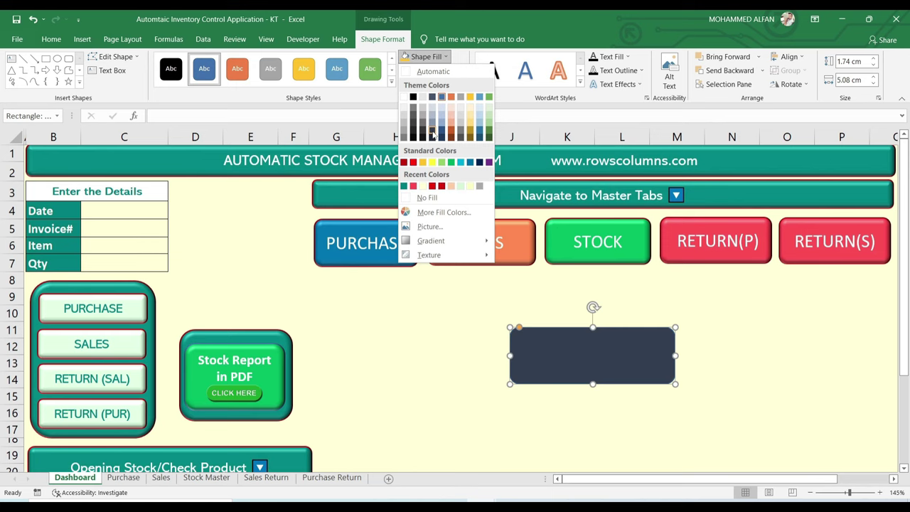
click(431, 133)
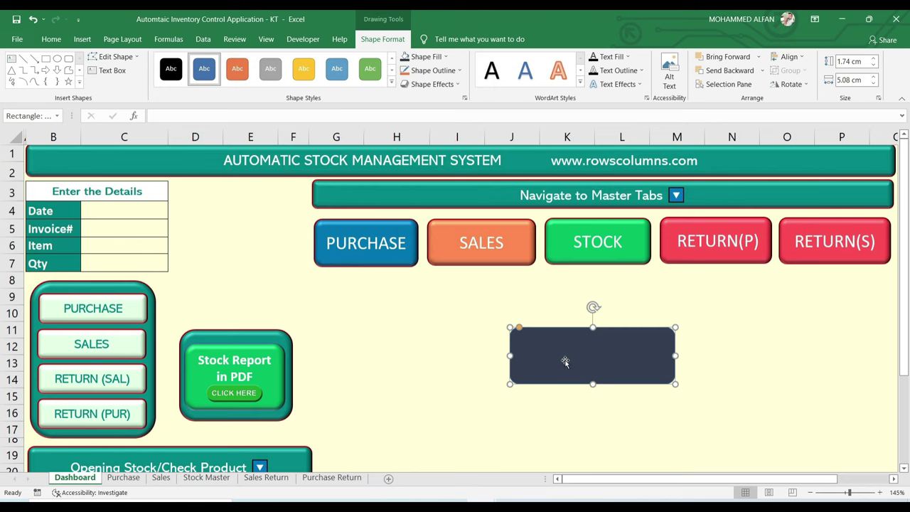
click(453, 85)
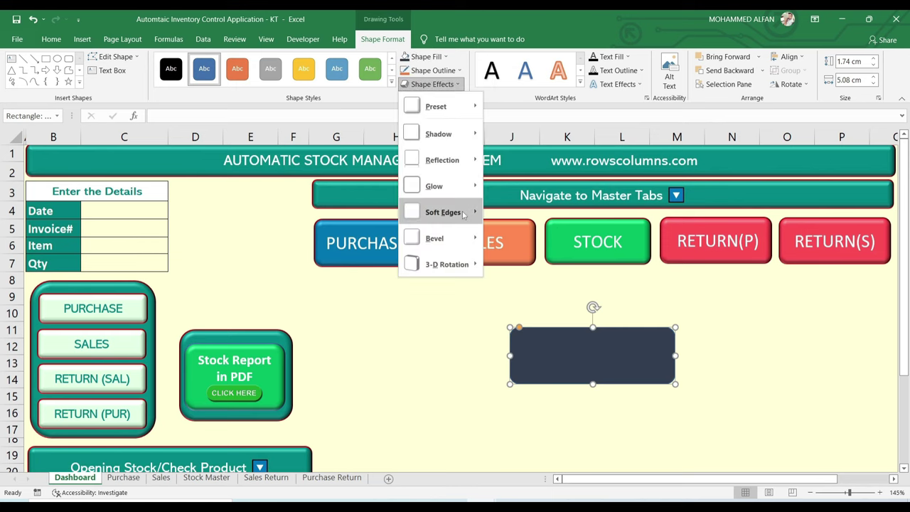
click(501, 302)
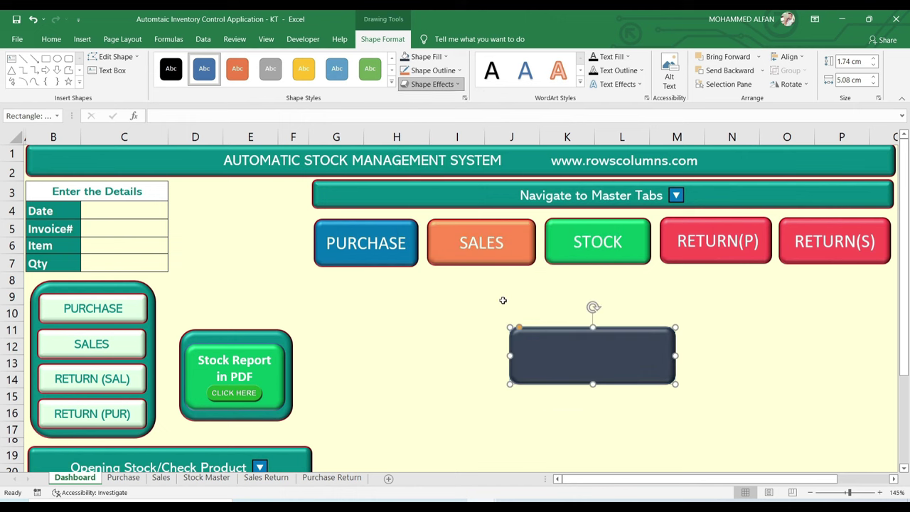
click(761, 403)
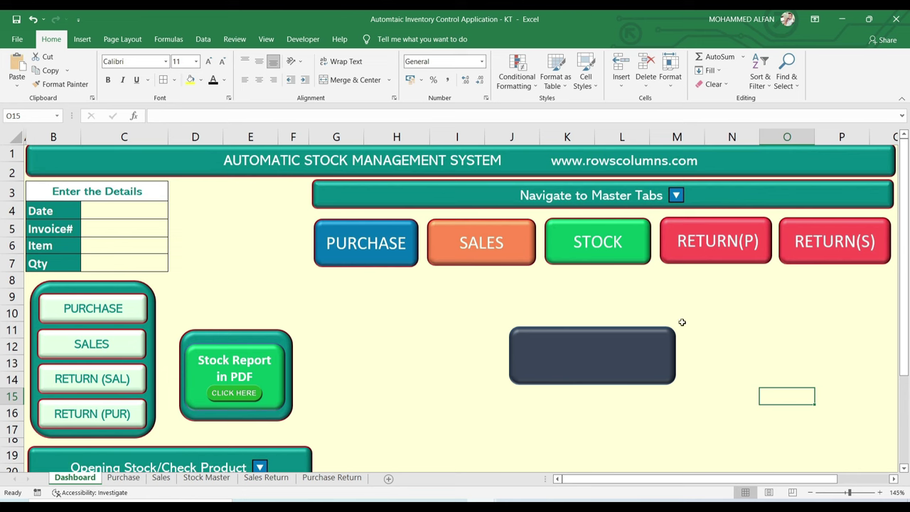
- Add the text 'haKLCAhsklfhhklASF' inside the dark rectangle
click(621, 351)
right_click(621, 351)
click(654, 181)
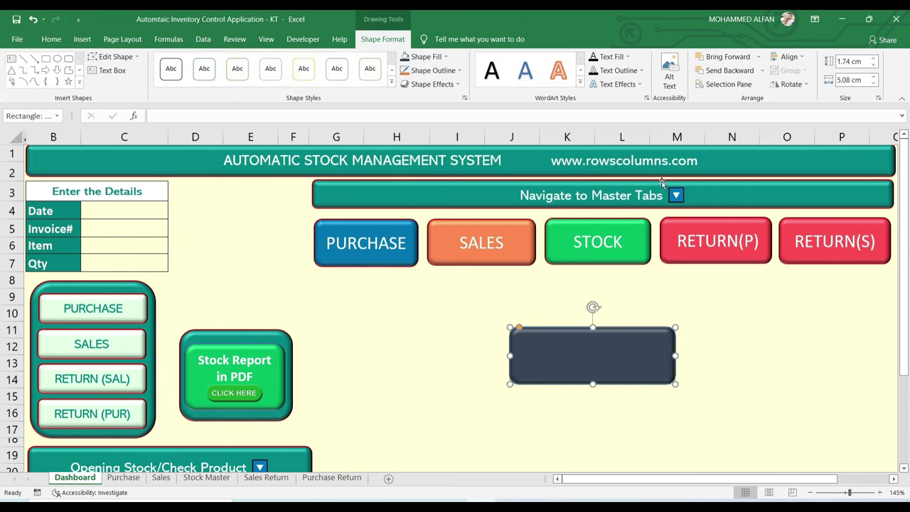
text(haKLCAhsklfhhklASF)
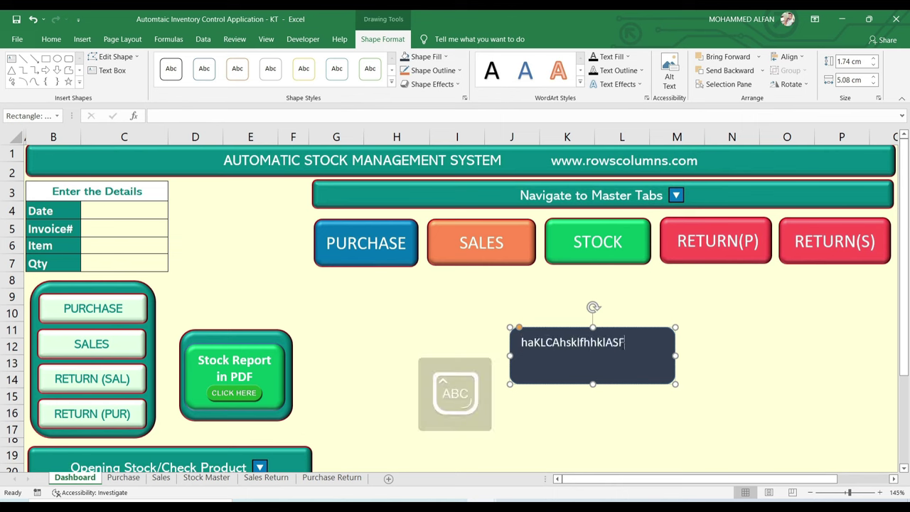
click(790, 377)
- Centre the rectangle's text, set it to size 14, and middle-align it
double_click(583, 345)
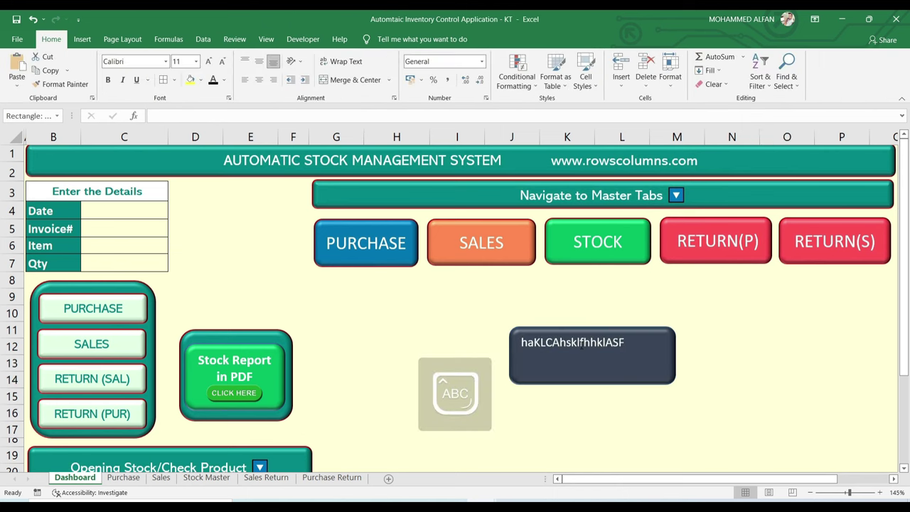
click(52, 39)
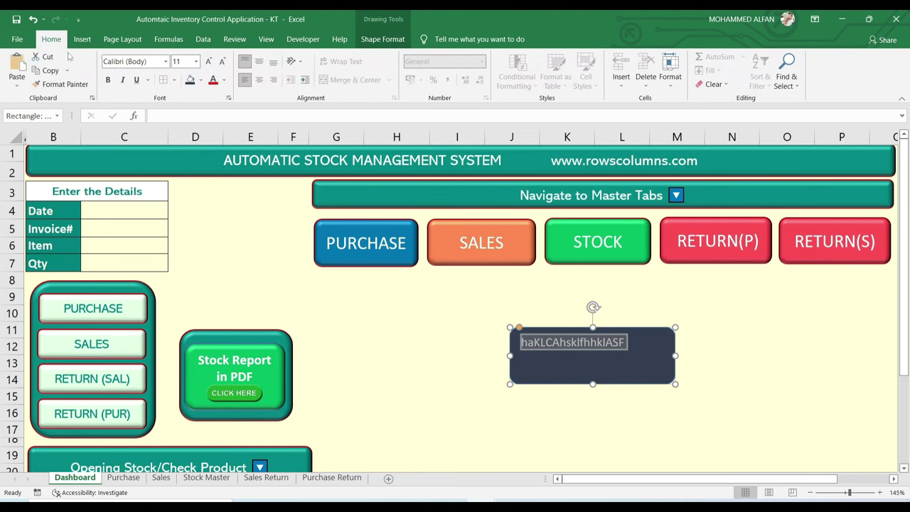
click(259, 80)
click(209, 62)
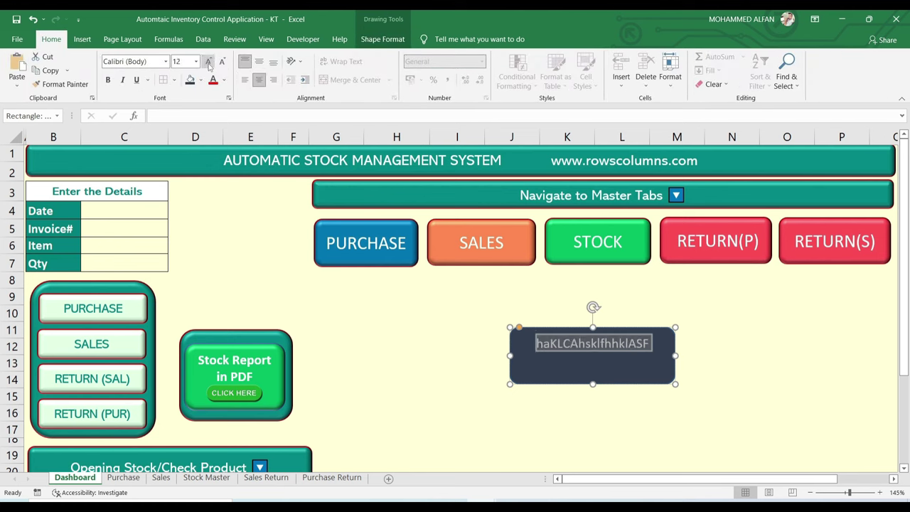
click(209, 62)
click(258, 62)
- Widen the rectangle on both sides and reposition it on the dashboard
click(676, 354)
drag(676, 354, 827, 354)
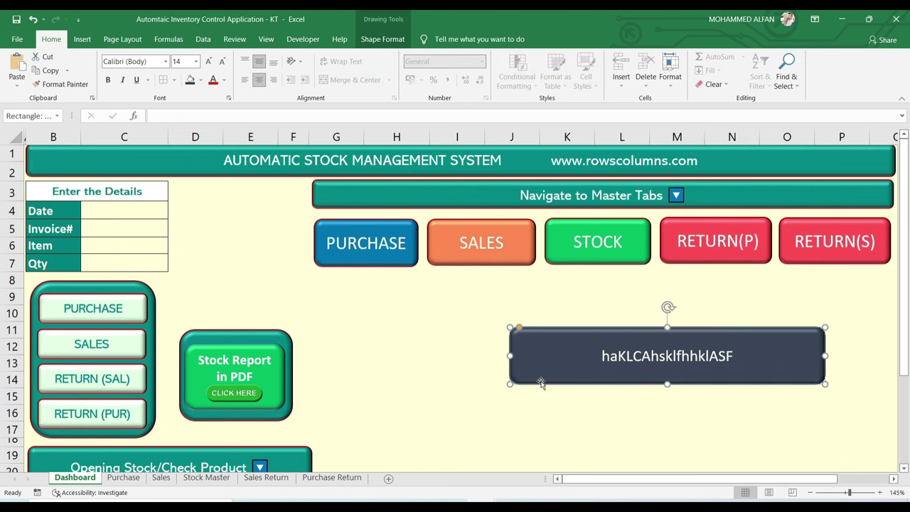
drag(509, 356, 457, 352)
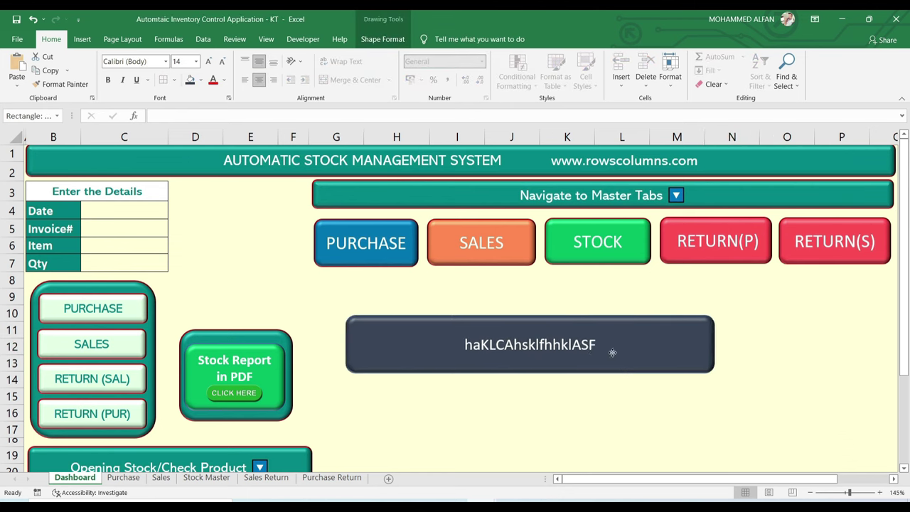
drag(696, 372, 701, 388)
key(Delete)
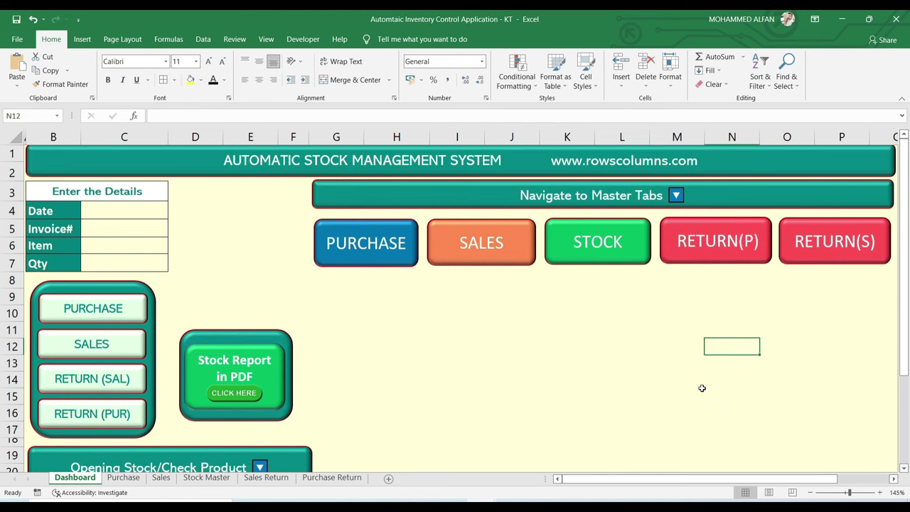
drag(772, 150, 771, 152)
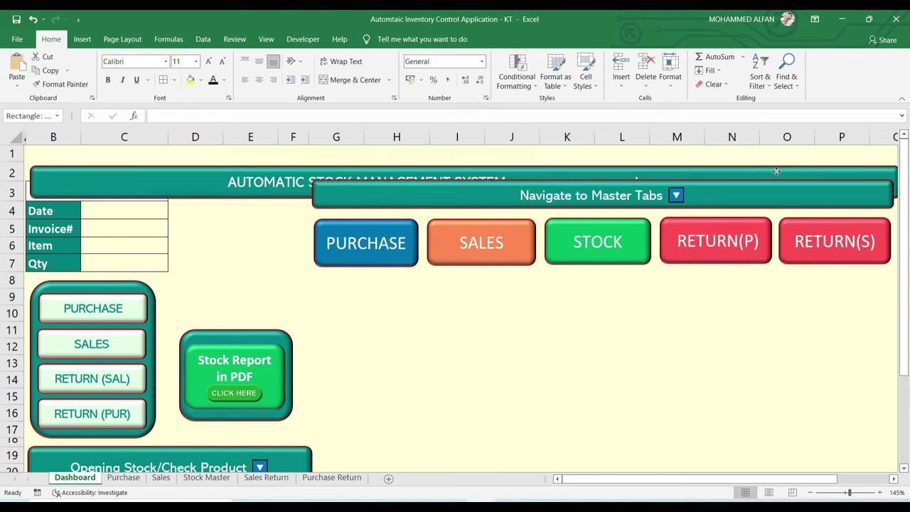
drag(764, 195, 764, 198)
click(409, 245)
click(459, 243)
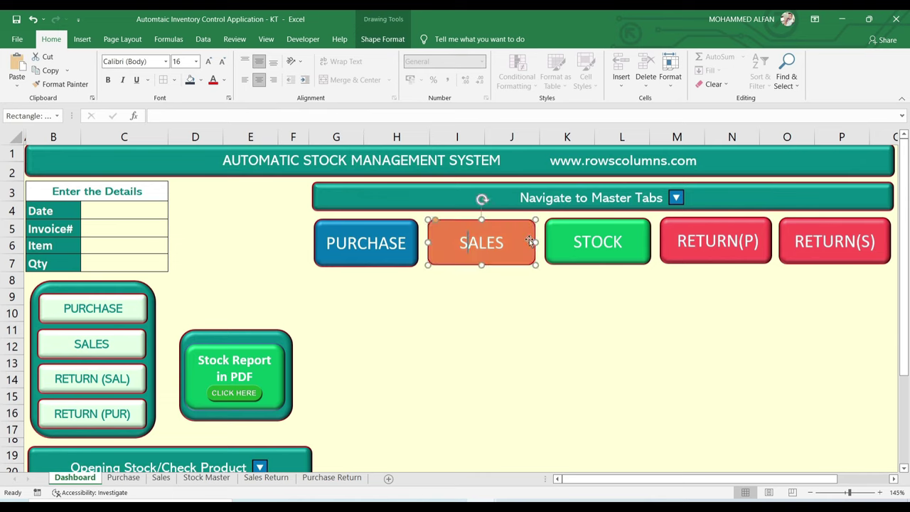
click(582, 243)
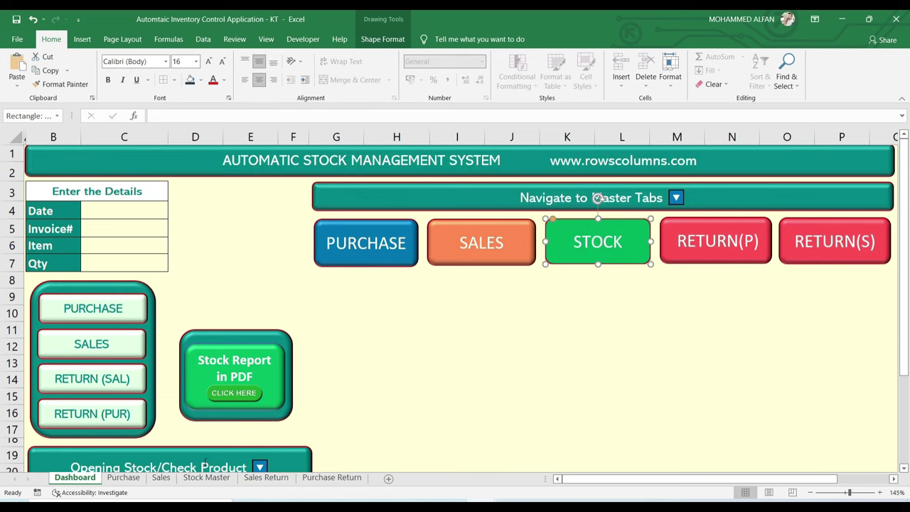
click(652, 376)
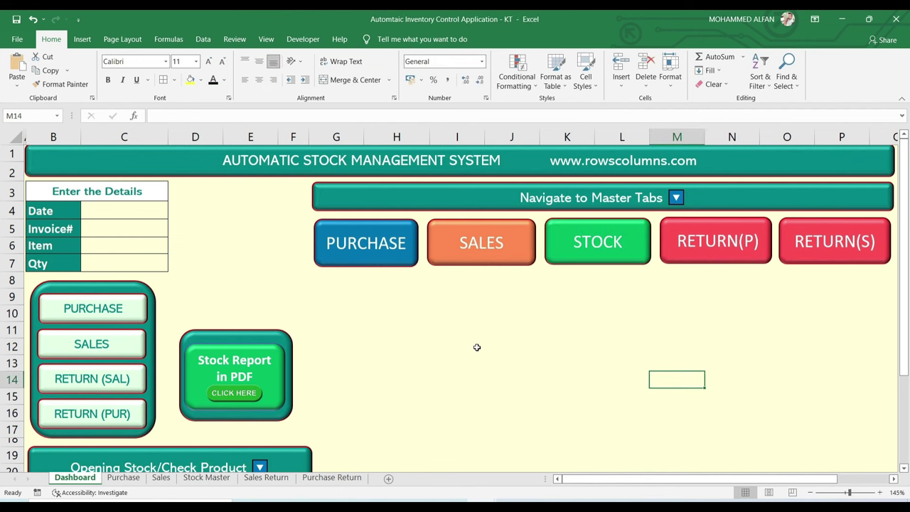
click(457, 378)
scroll(134, 228, down, 1)
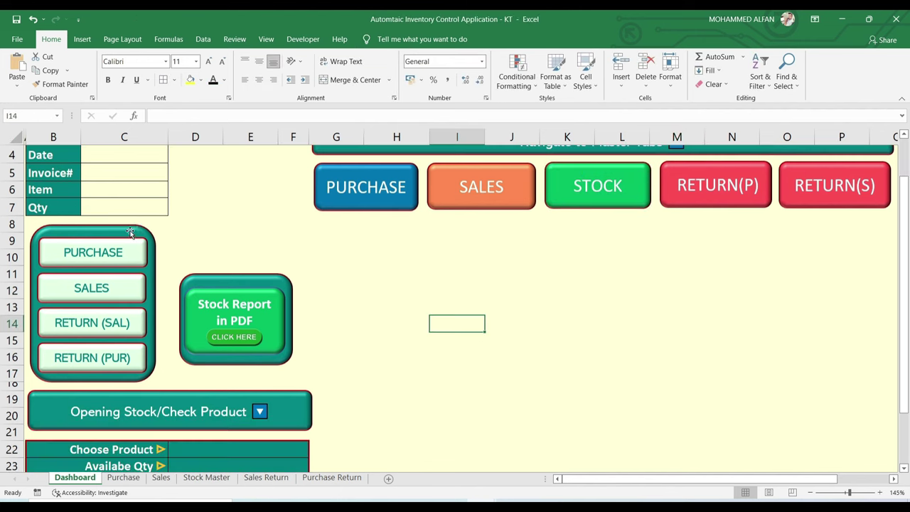
scroll(133, 226, up, 1)
scroll(177, 262, down, 1)
scroll(177, 262, down, 1)
ctrl+click(258, 285)
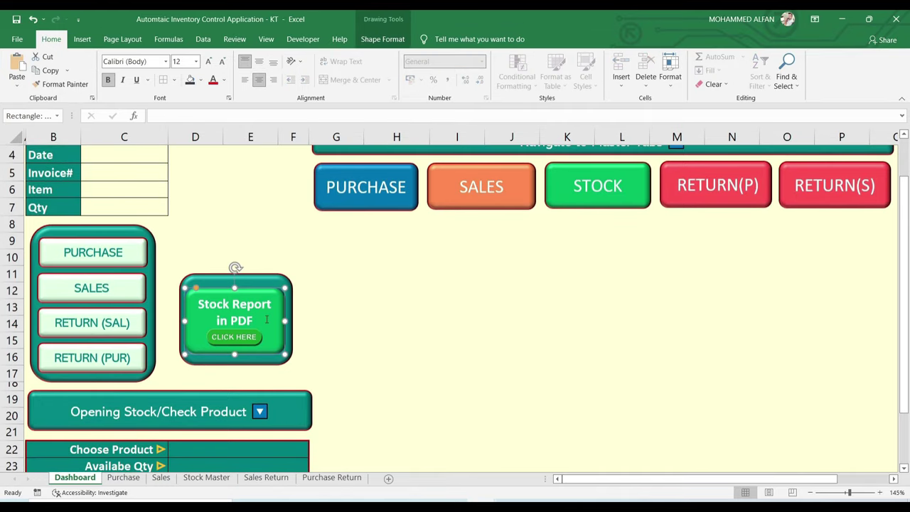
click(380, 341)
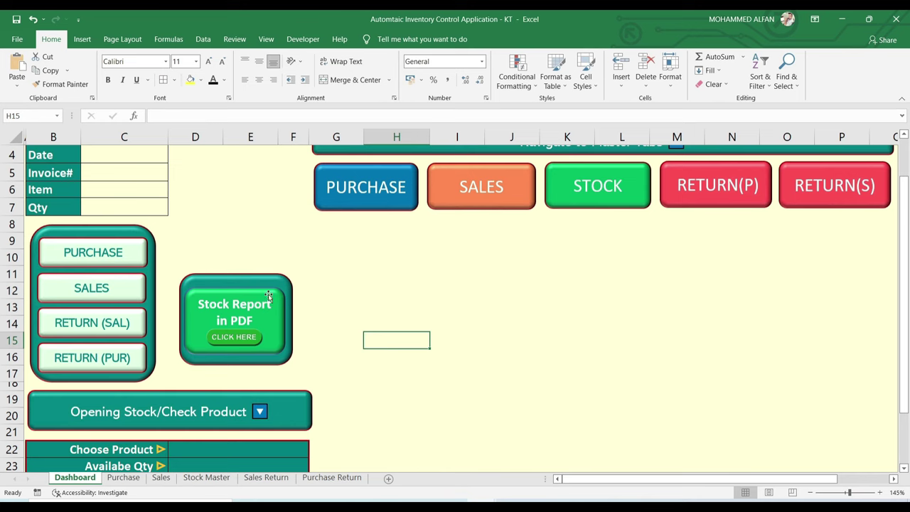
mouse_move(268, 294)
mouse_down()
mouse_move(471, 292)
mouse_move(248, 288)
mouse_up()
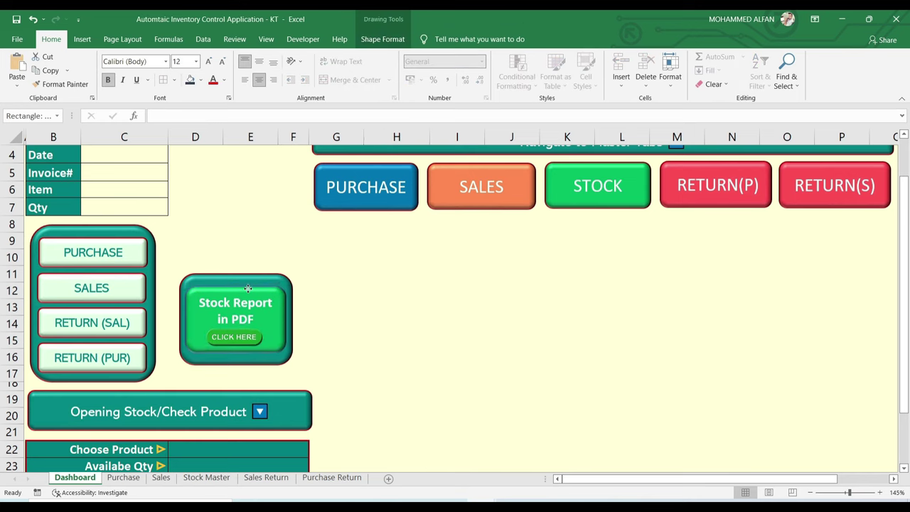
click(241, 338)
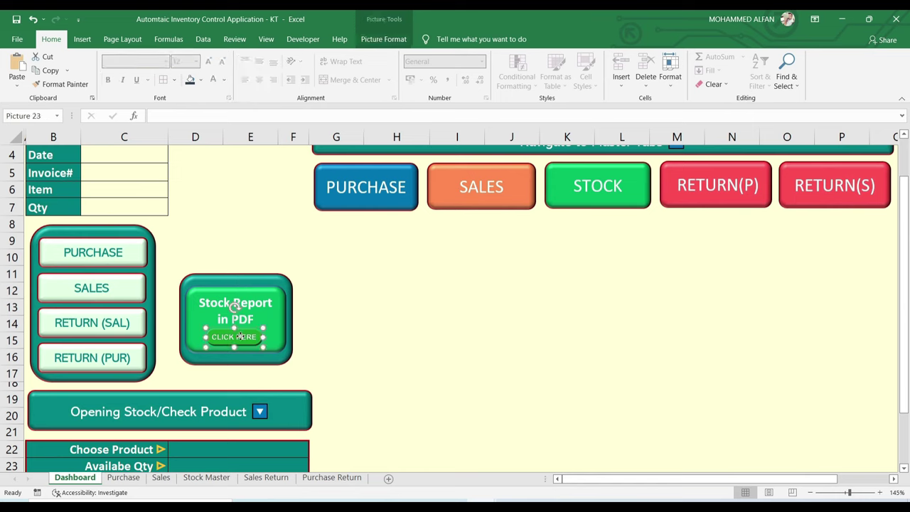
mouse_move(241, 336)
mouse_down()
mouse_move(339, 327)
mouse_move(242, 337)
mouse_up()
scroll(242, 337, down, 2)
click(284, 300)
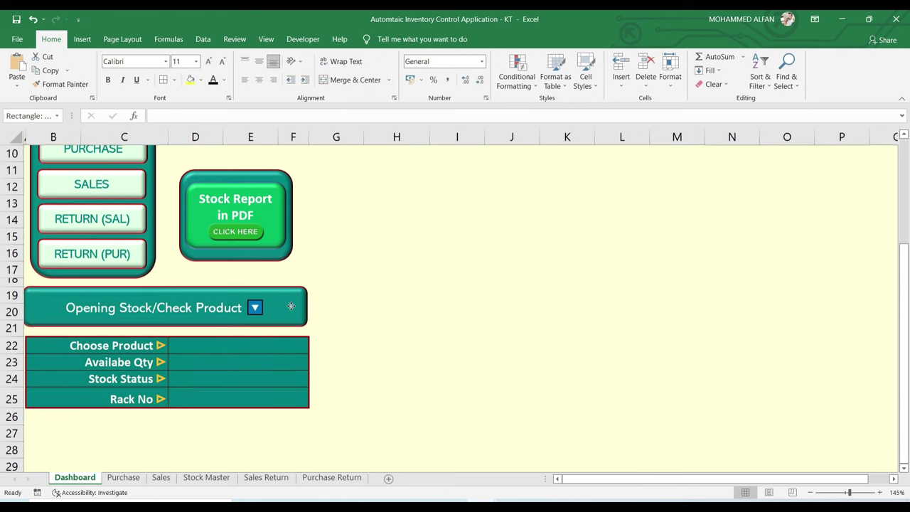
drag(283, 299, 284, 308)
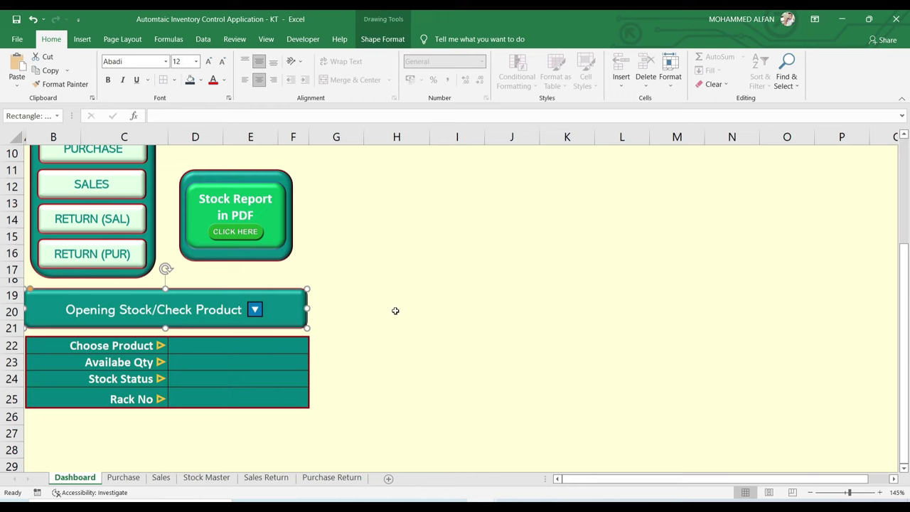
scroll(396, 311, up, 3)
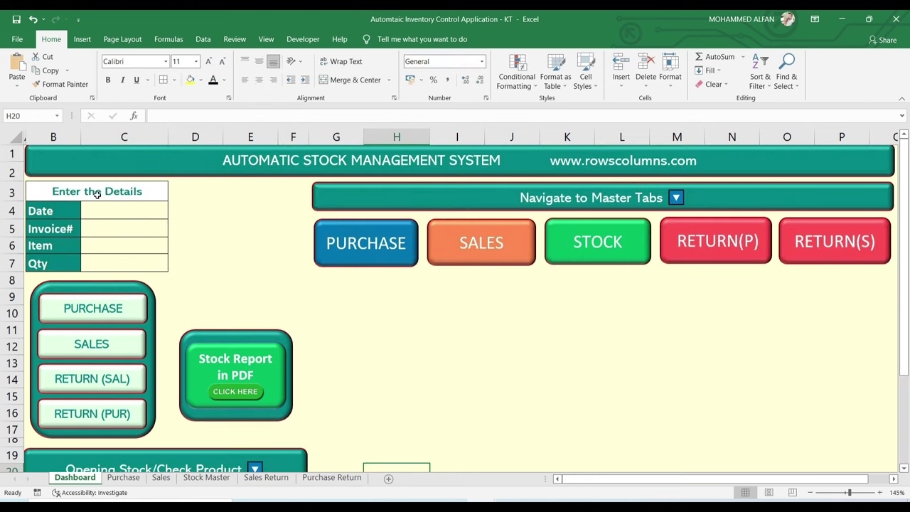
mouse_move(62, 192)
mouse_down()
mouse_move(129, 224)
mouse_move(130, 262)
mouse_up()
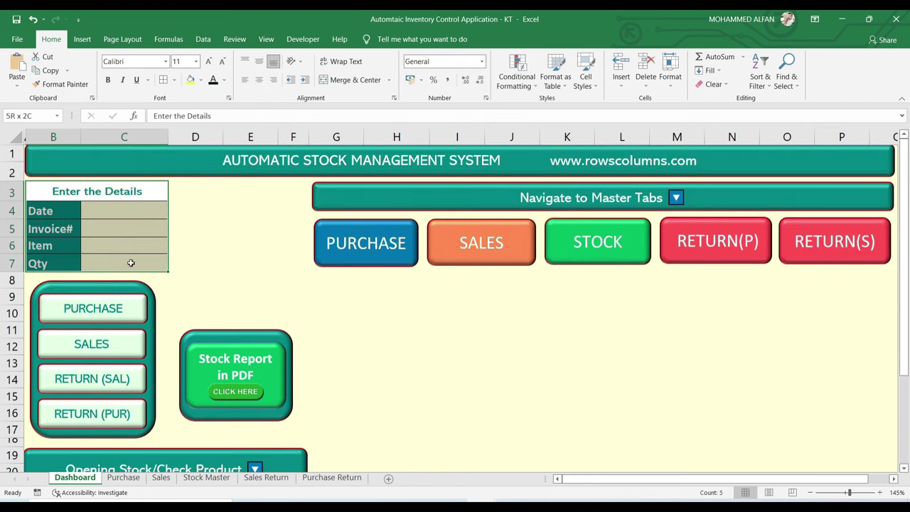
click(91, 193)
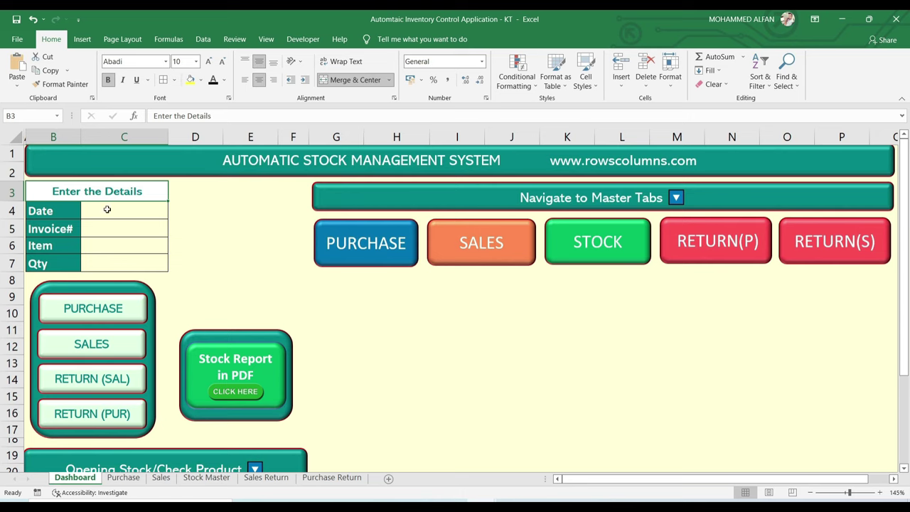
drag(107, 209, 134, 242)
click(139, 263)
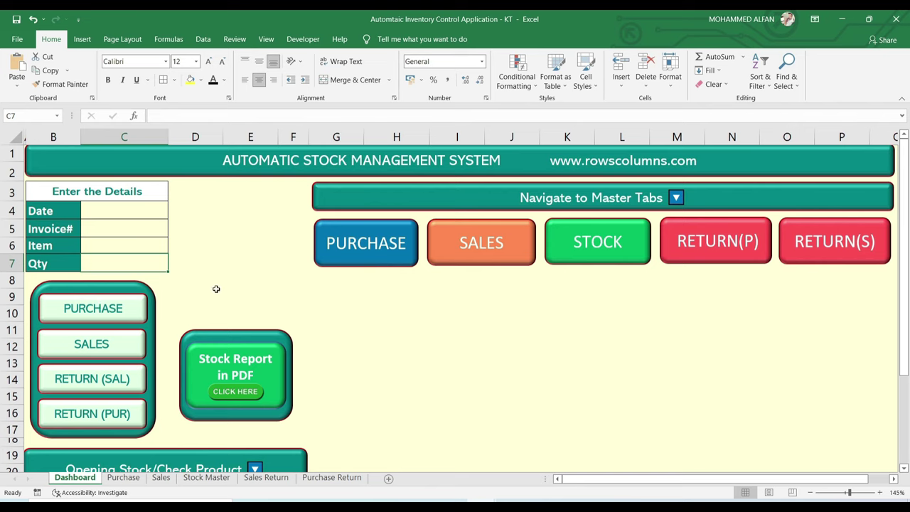
click(617, 408)
scroll(611, 398, down, 2)
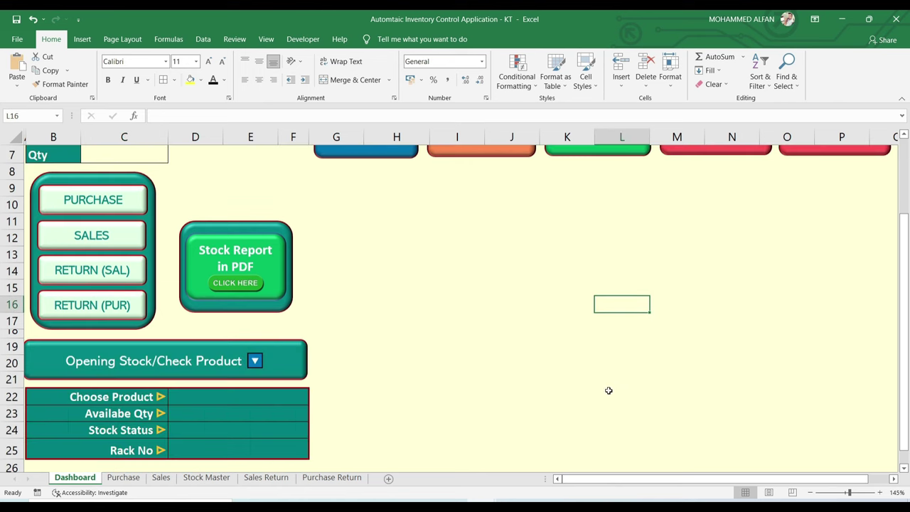
drag(375, 207, 853, 256)
drag(459, 287, 677, 416)
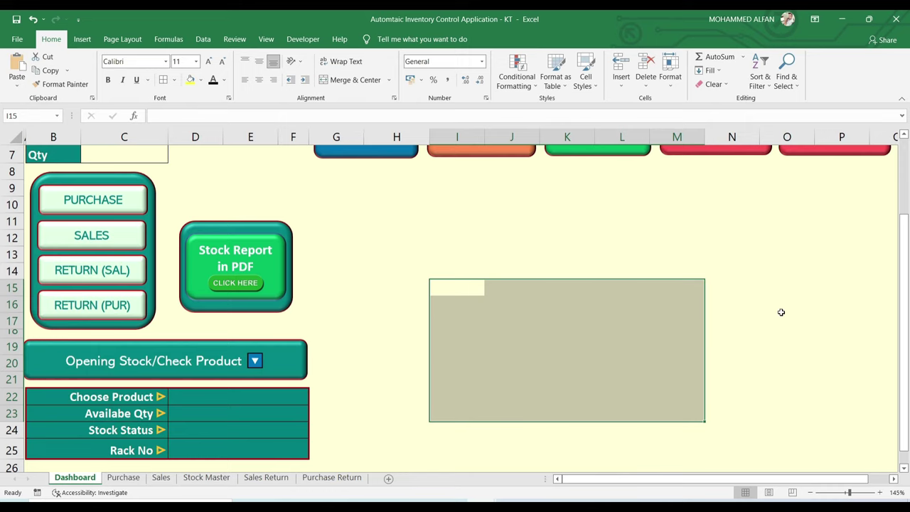
click(519, 263)
scroll(427, 262, down, 2)
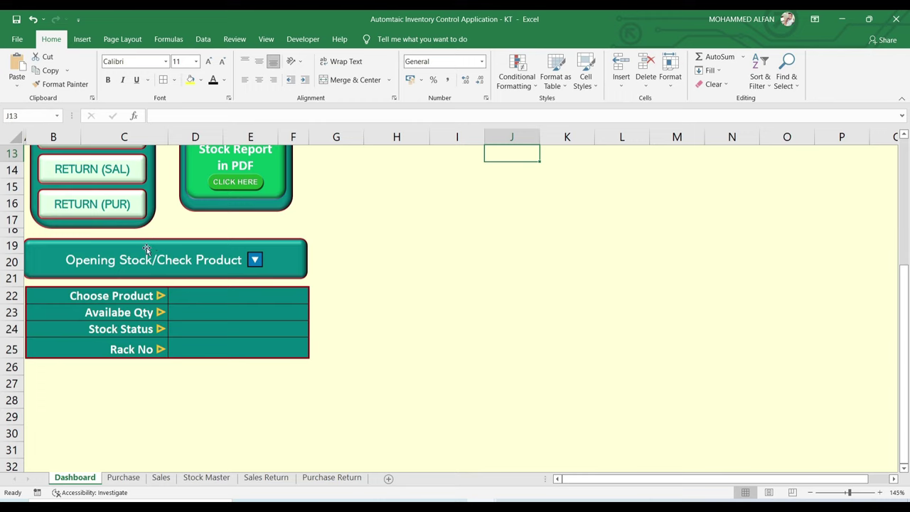
mouse_move(83, 299)
mouse_down()
mouse_move(156, 349)
mouse_move(223, 349)
mouse_up()
click(76, 313)
click(76, 296)
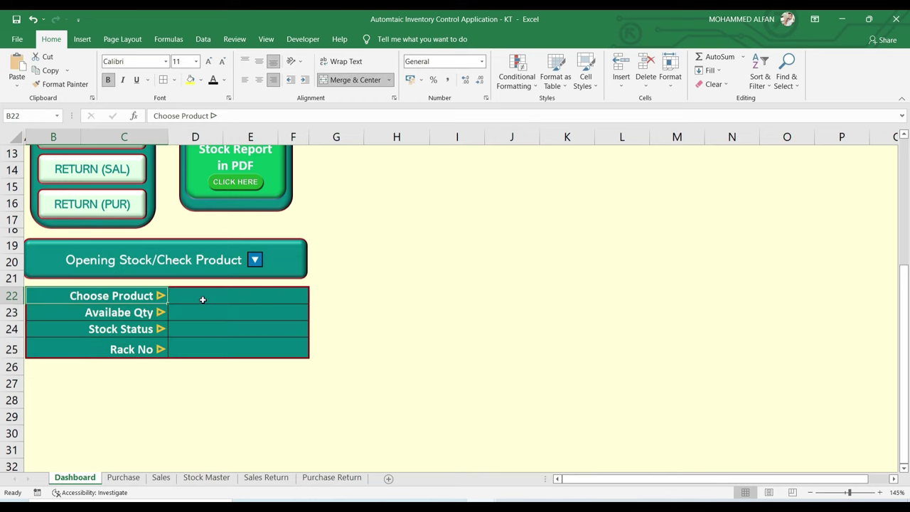
click(128, 315)
click(126, 329)
click(131, 352)
scroll(404, 325, up, 4)
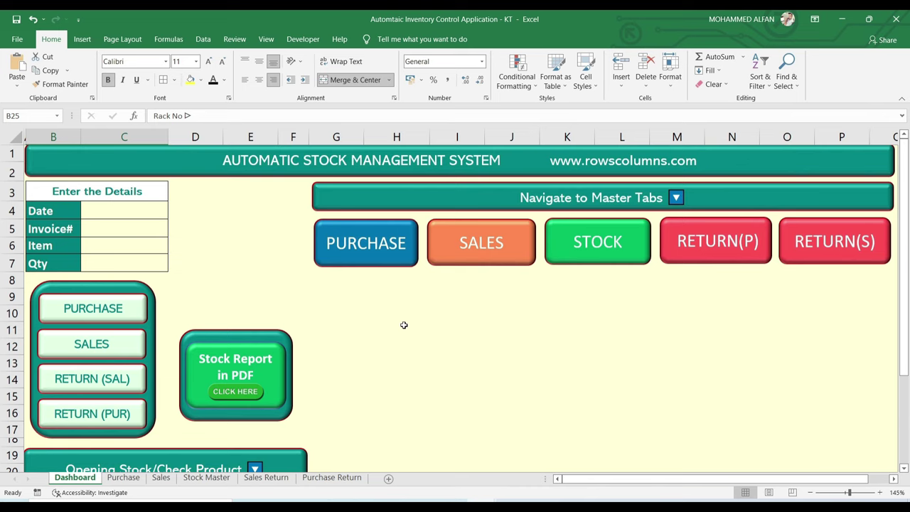
click(623, 396)
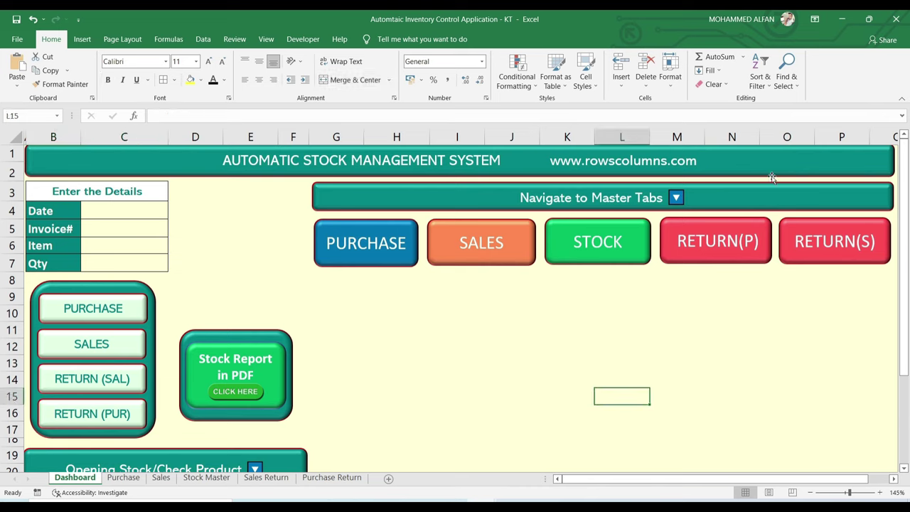
click(658, 383)
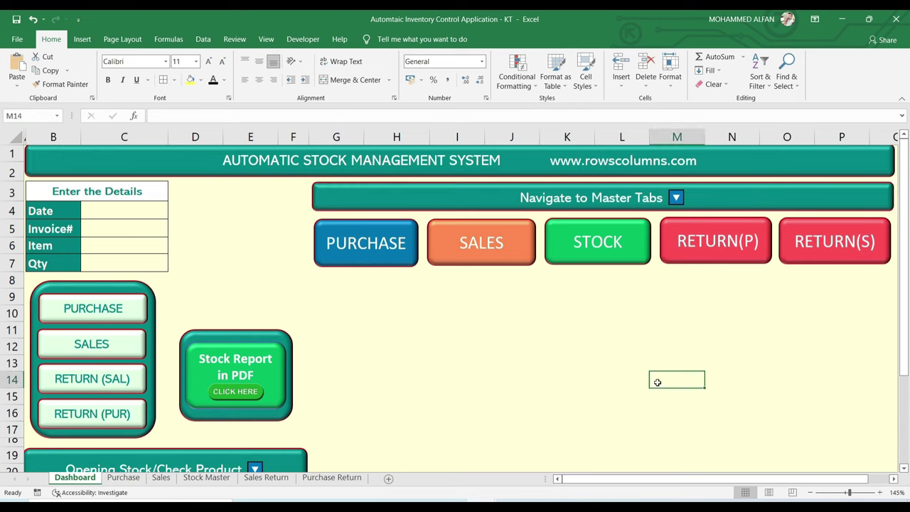
click(136, 244)
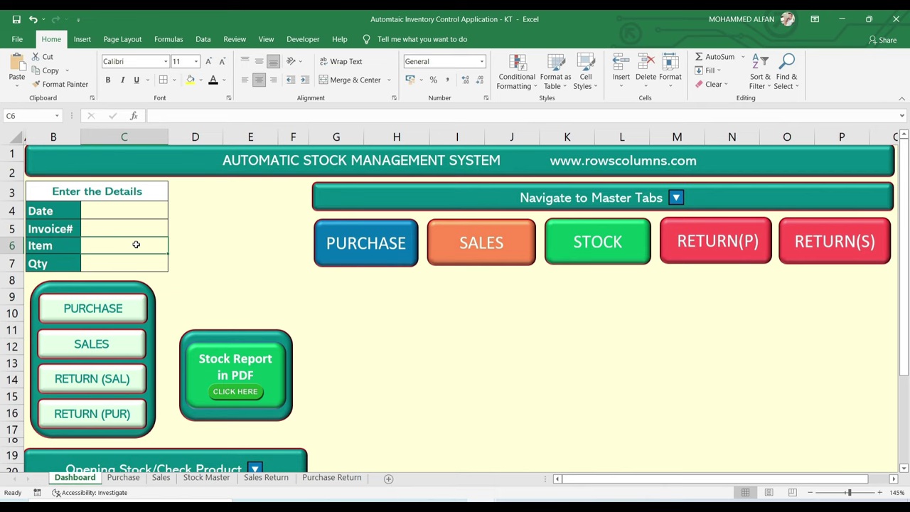
scroll(136, 244, down, 3)
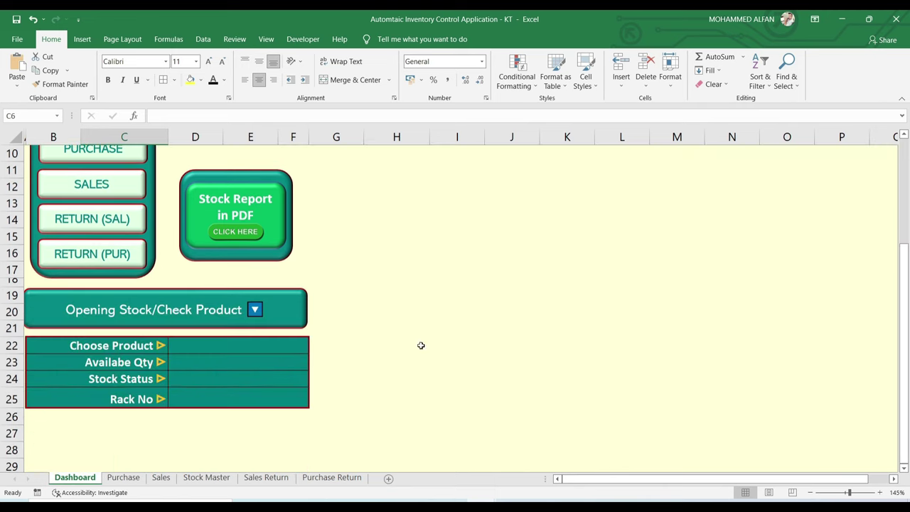
click(280, 346)
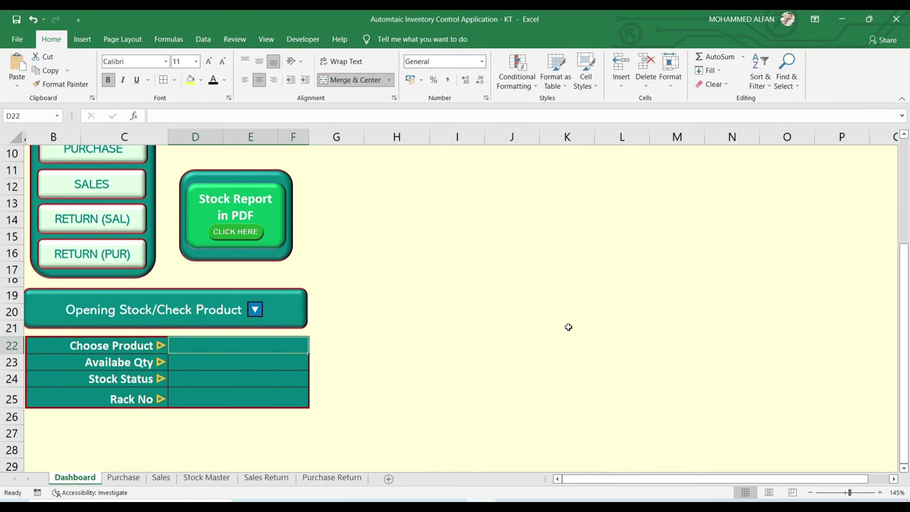
scroll(567, 327, up, 3)
click(567, 346)
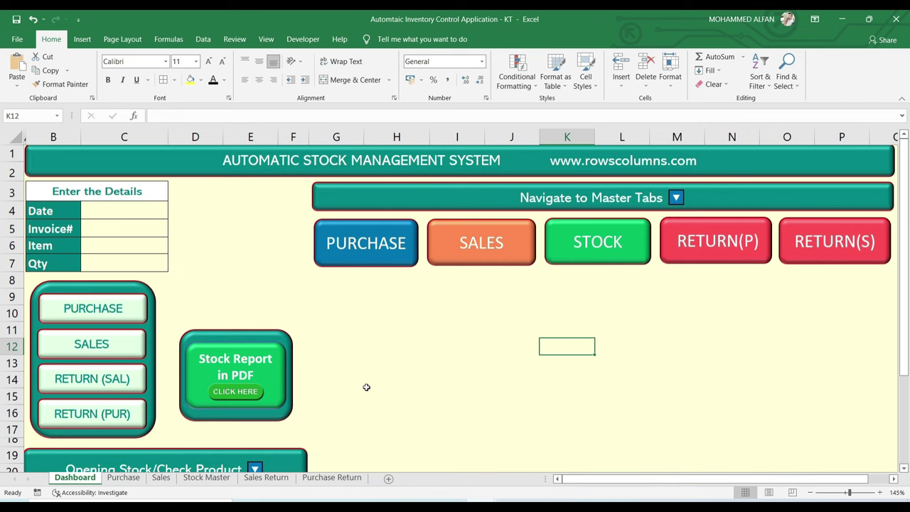
click(268, 41)
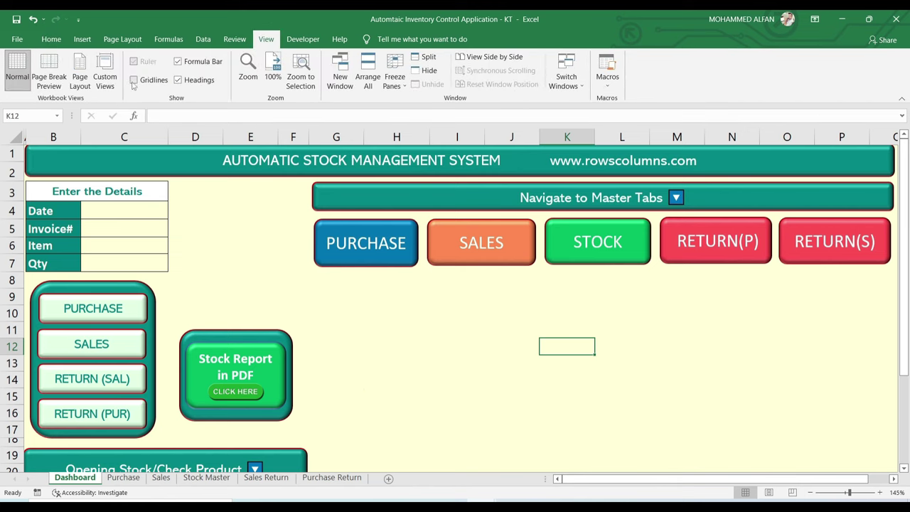
click(411, 330)
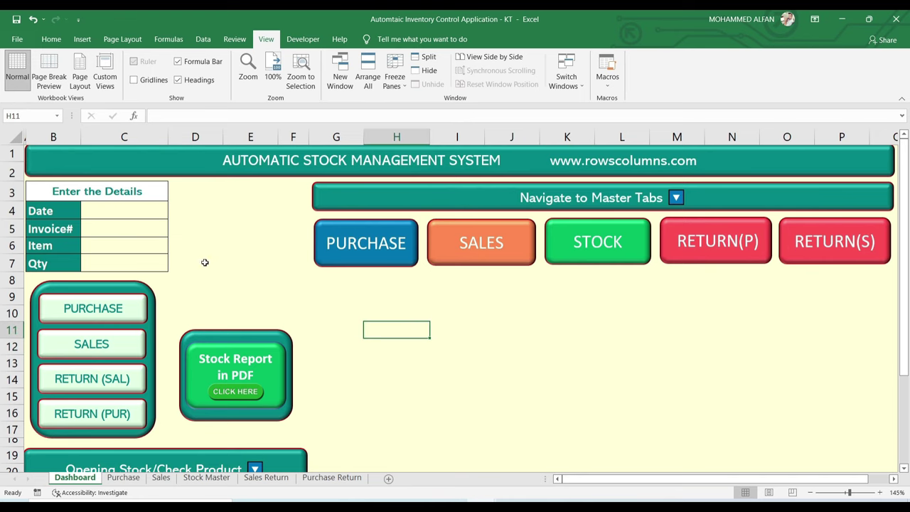
click(572, 360)
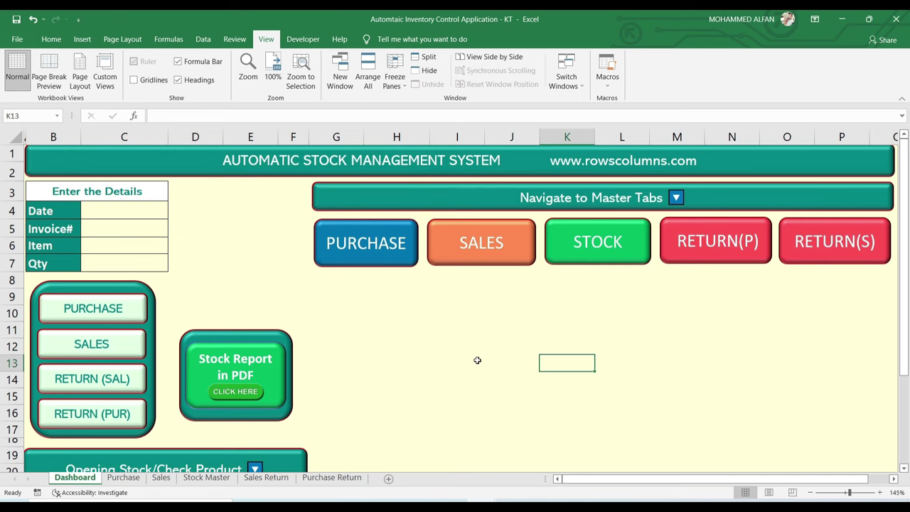
click(17, 135)
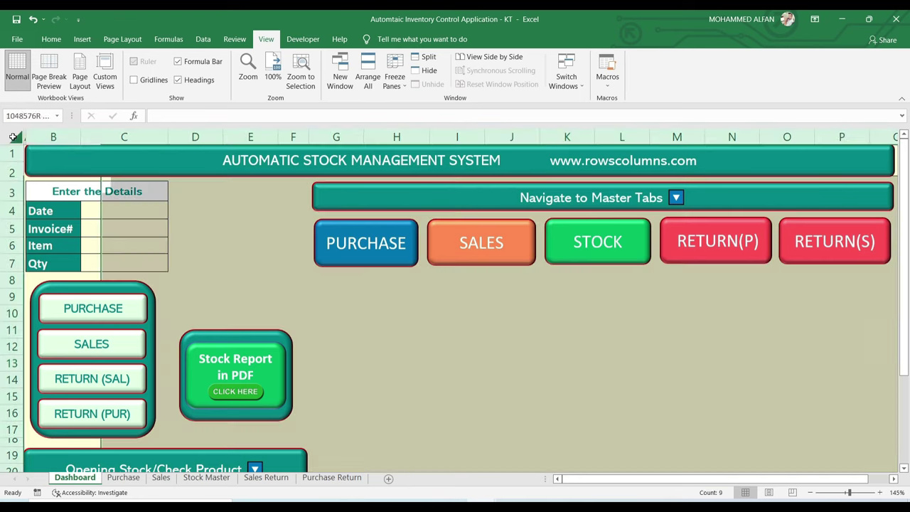
click(60, 43)
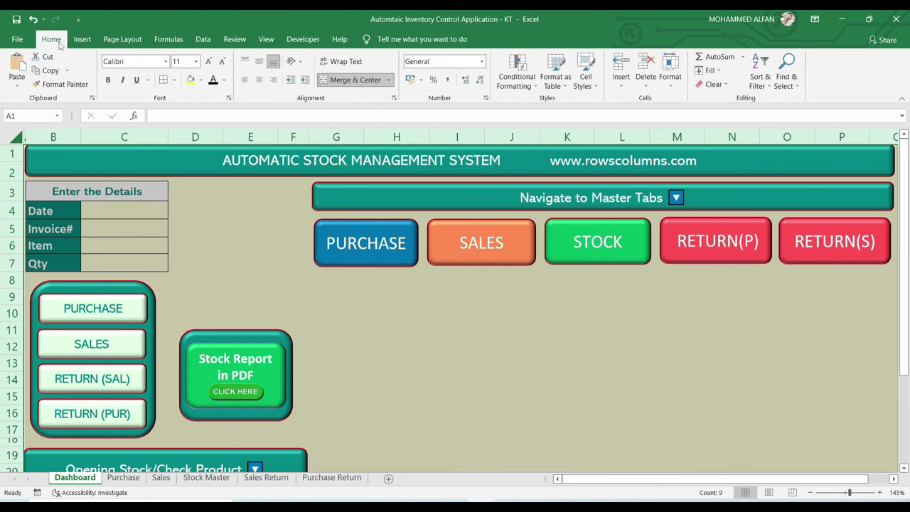
click(202, 81)
click(202, 84)
click(567, 396)
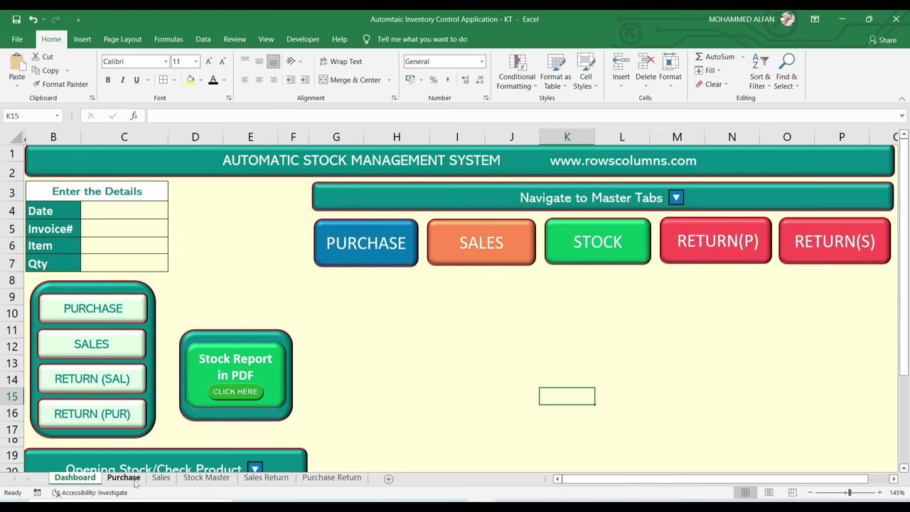
click(494, 410)
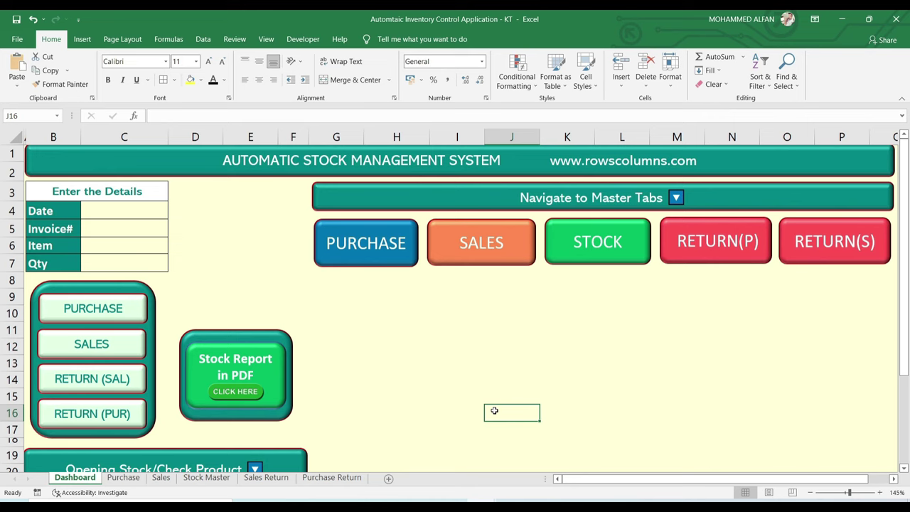
- Link the PURCHASE shape to the Purchase sheet using Place in This Document
right_click(384, 229)
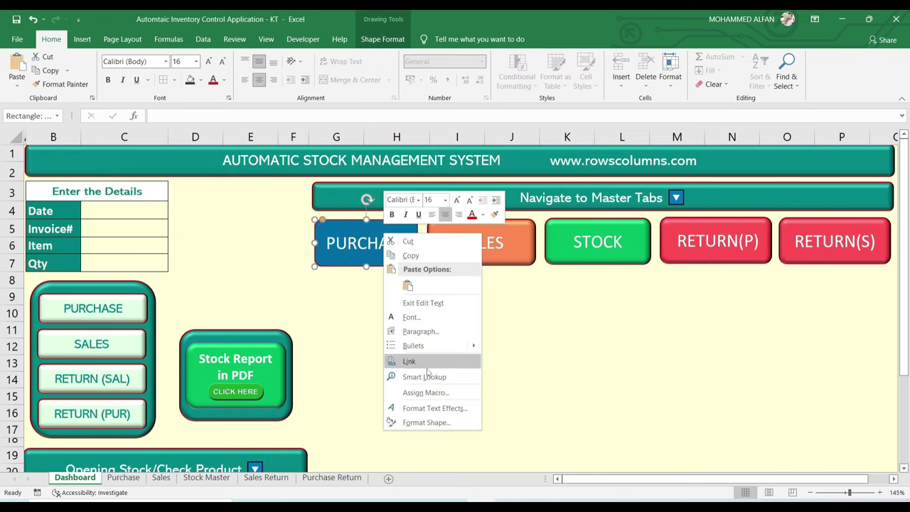
click(420, 362)
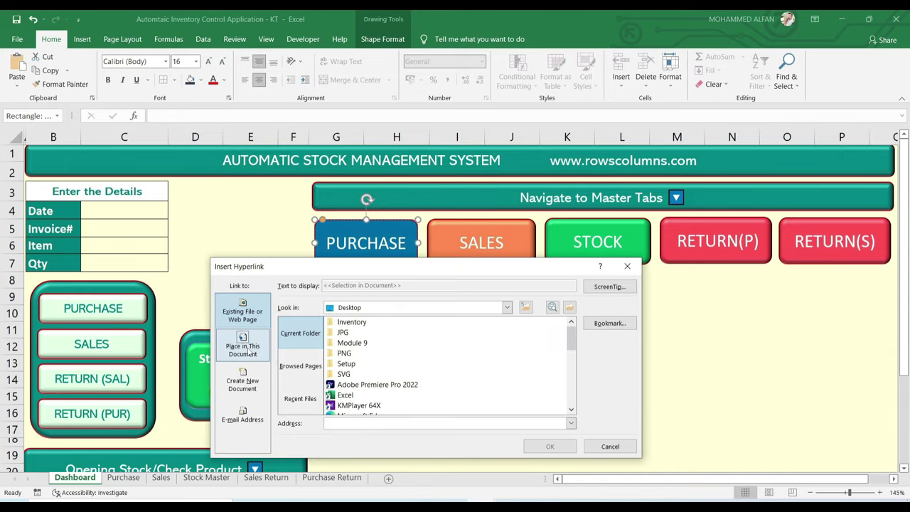
click(248, 351)
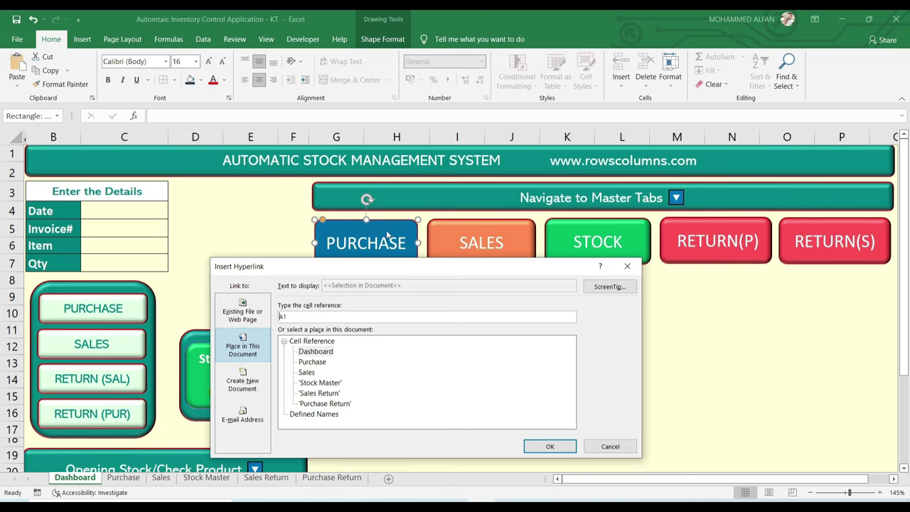
click(313, 362)
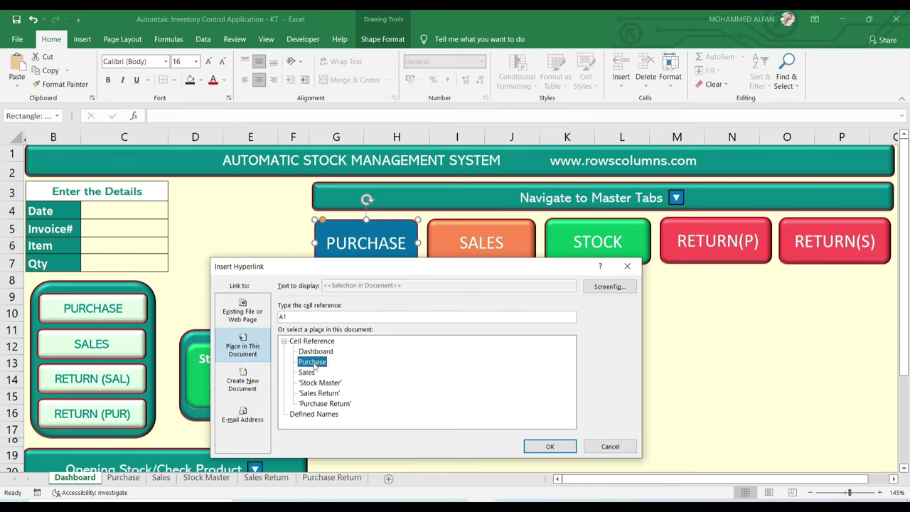
click(550, 455)
click(534, 409)
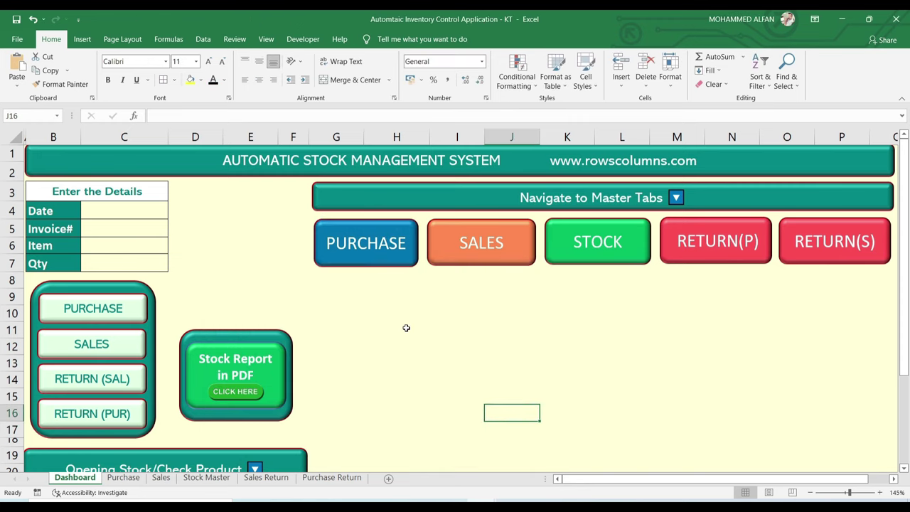
- Test the PURCHASE link, then link the DASHBOARD shape back to the Dashboard sheet and test it
click(360, 242)
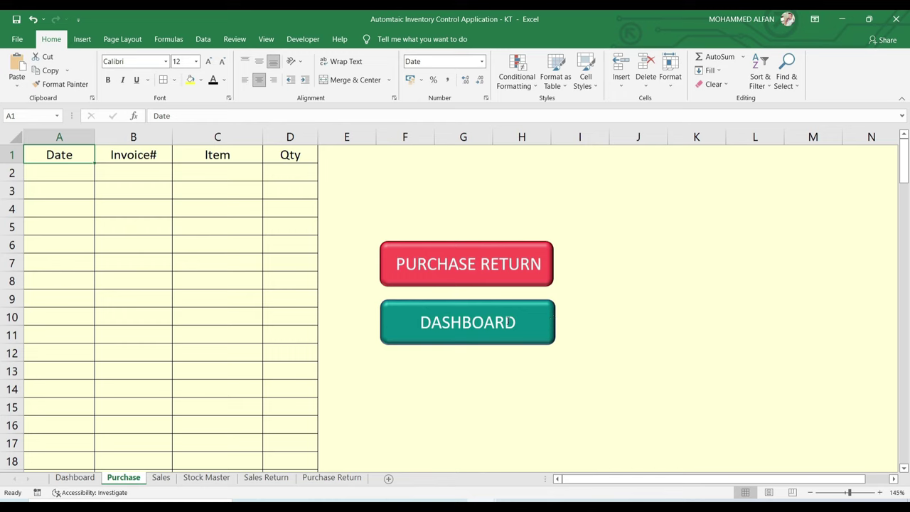
right_click(525, 318)
click(551, 217)
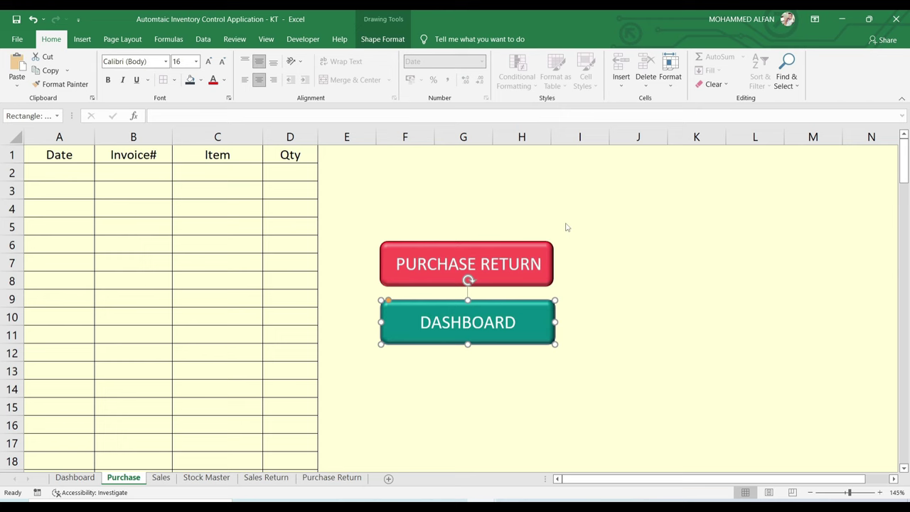
click(455, 209)
click(687, 302)
click(644, 381)
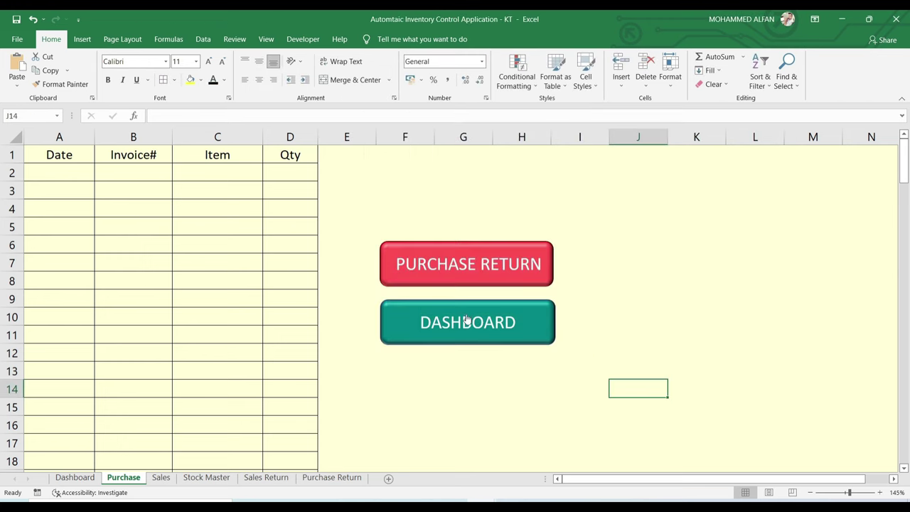
click(466, 318)
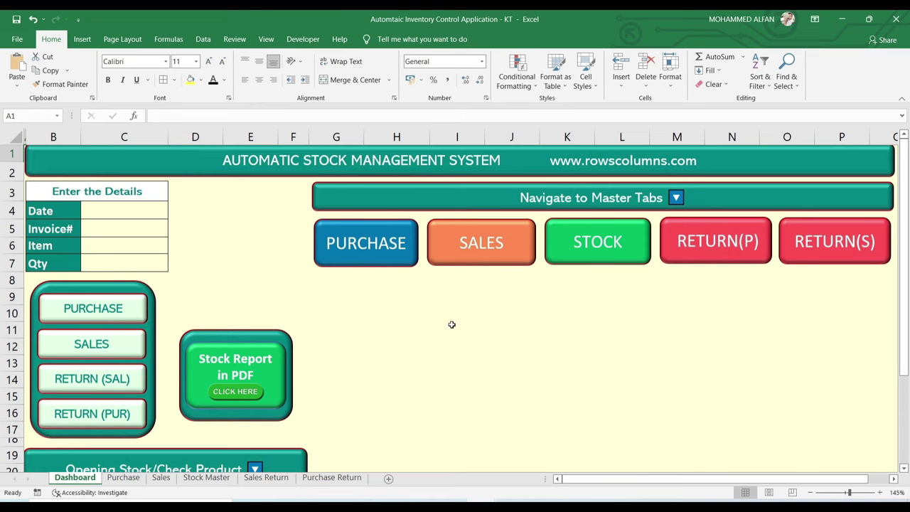
- Test the SALES and RETURN(P) links from the Dashboard
click(470, 327)
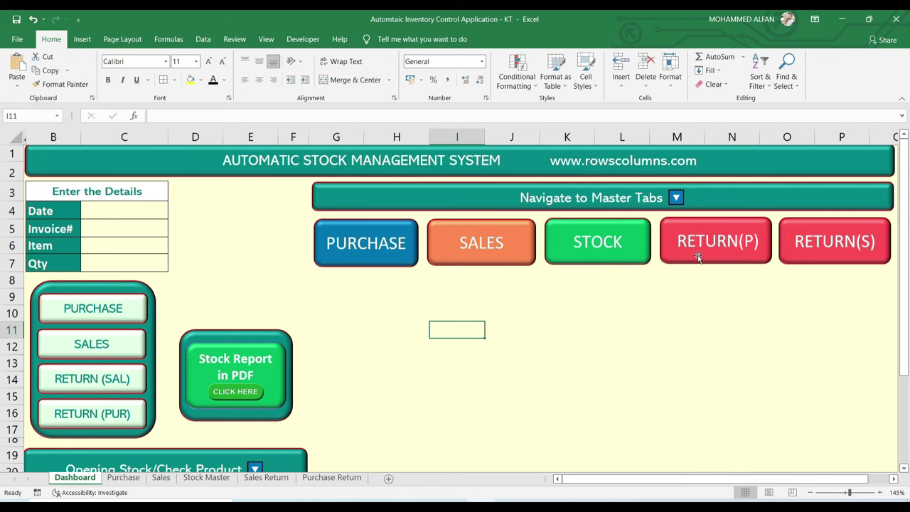
click(675, 377)
click(623, 347)
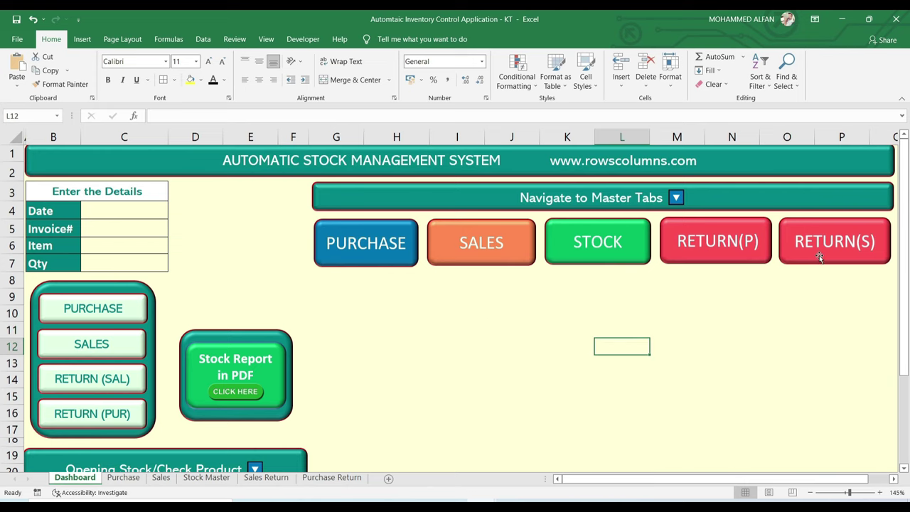
click(455, 347)
click(500, 258)
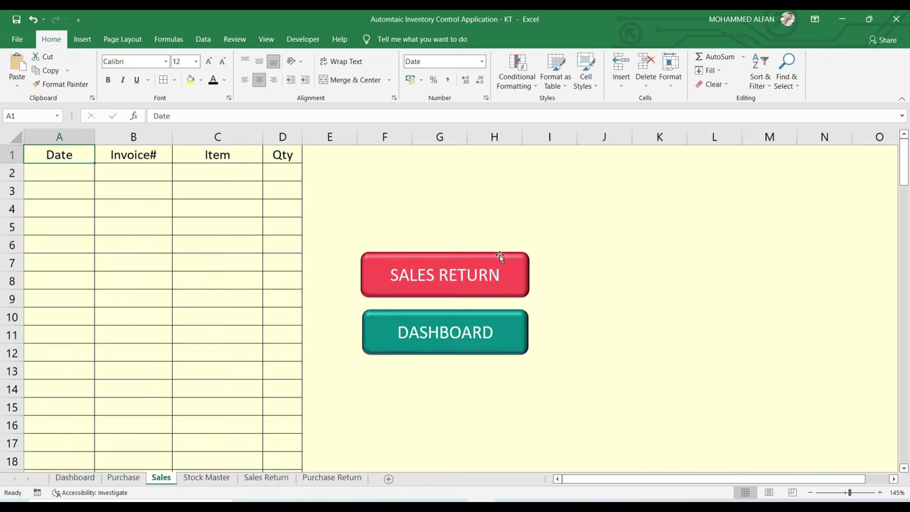
click(74, 477)
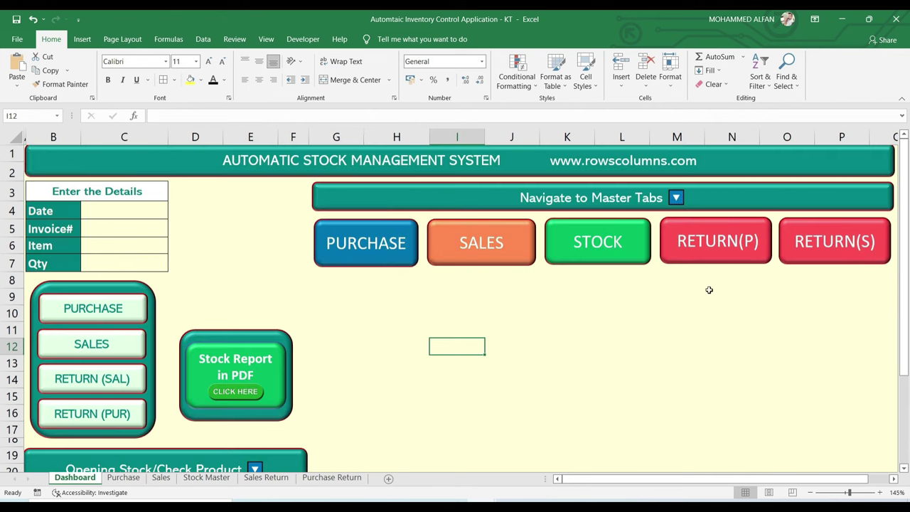
click(716, 257)
click(394, 278)
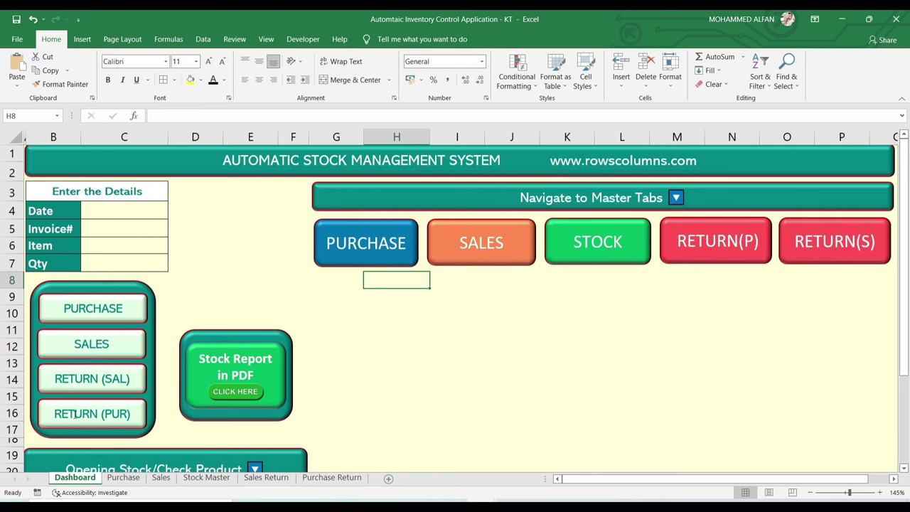
- Delete the PURCHASE RETURN and DASHBOARD shapes on the Purchase sheet
click(124, 480)
click(164, 481)
click(135, 479)
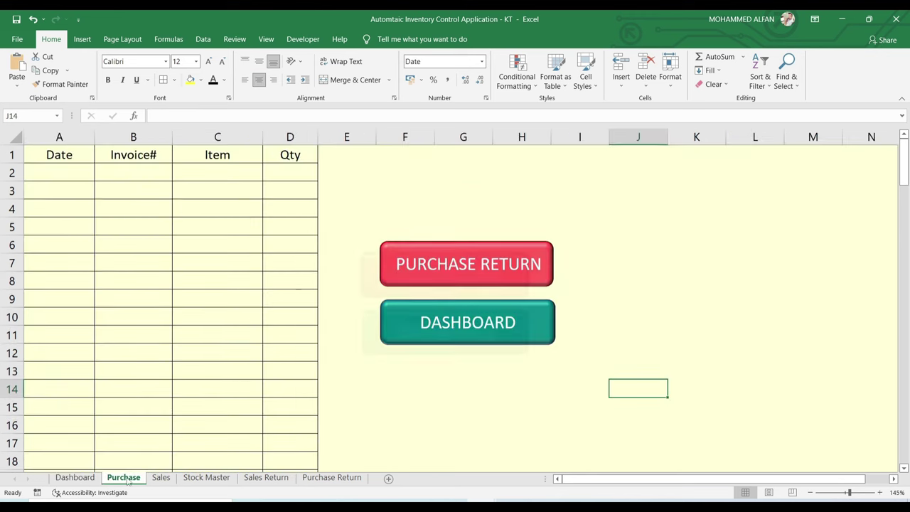
click(511, 246)
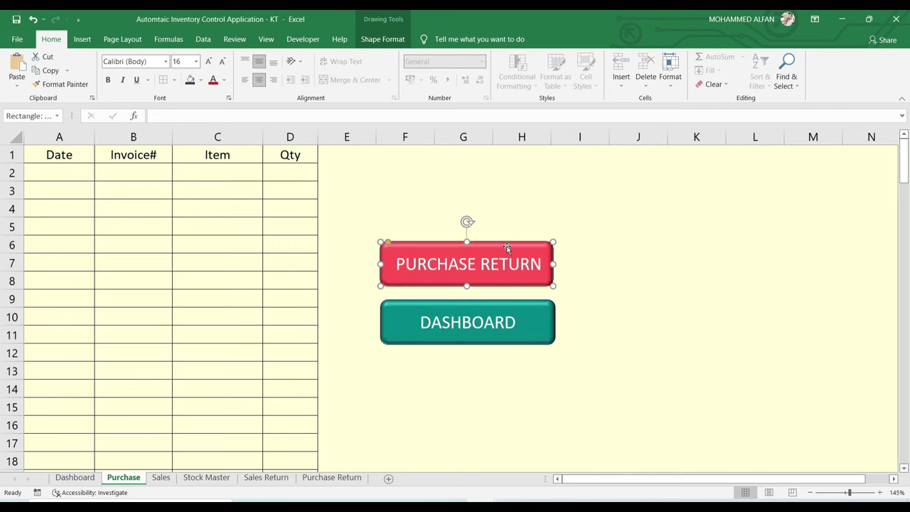
key(Delete)
right_click(545, 308)
key(Escape)
key(Delete)
- Delete the SALES RETURN shape on the Sales sheet, then go to Stock Master
click(161, 477)
right_click(511, 281)
key(Escape)
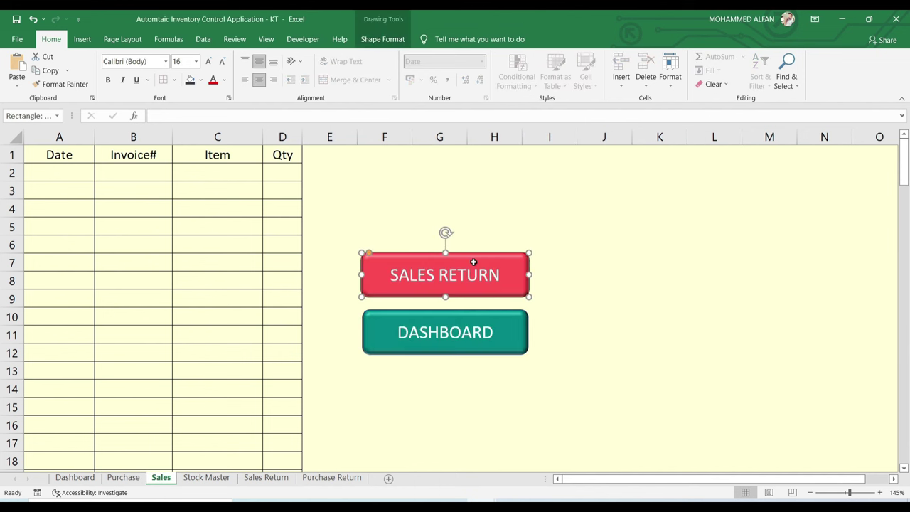
key(Delete)
click(91, 479)
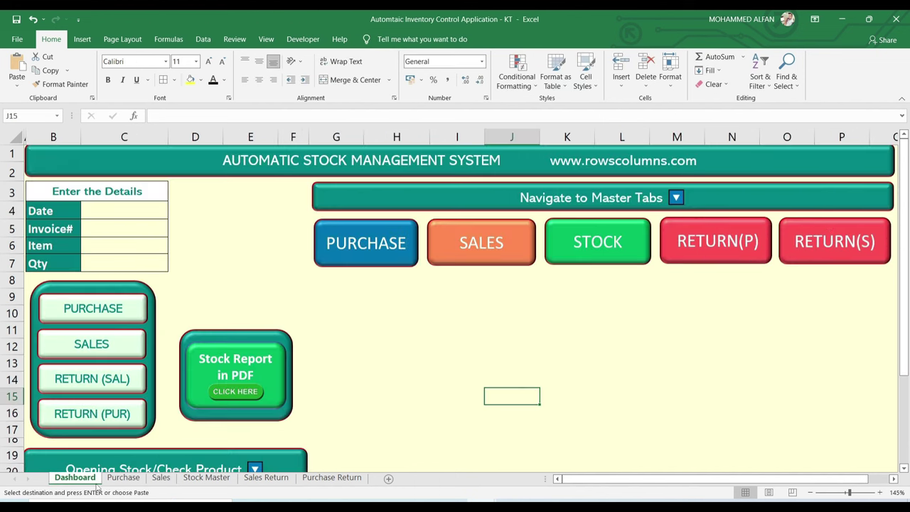
click(206, 478)
- Centre the item names and quantities in A2:B11
click(76, 177)
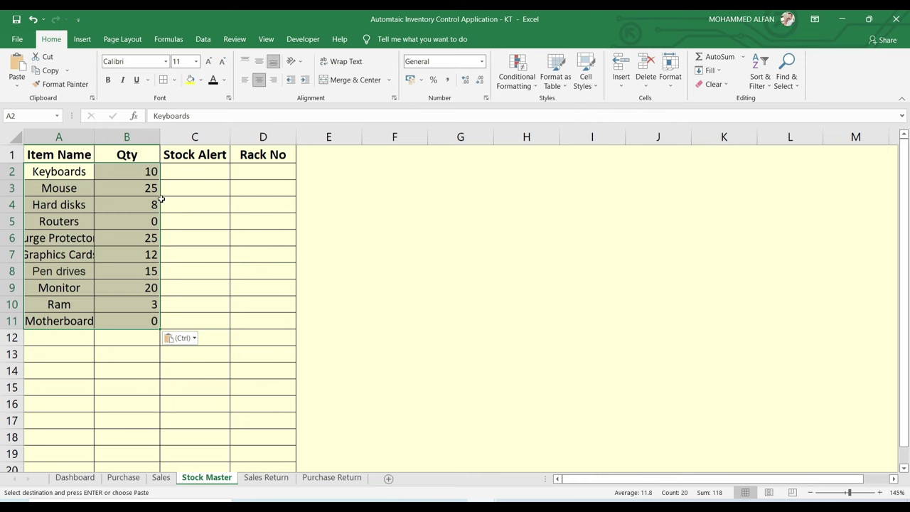
click(259, 80)
click(259, 83)
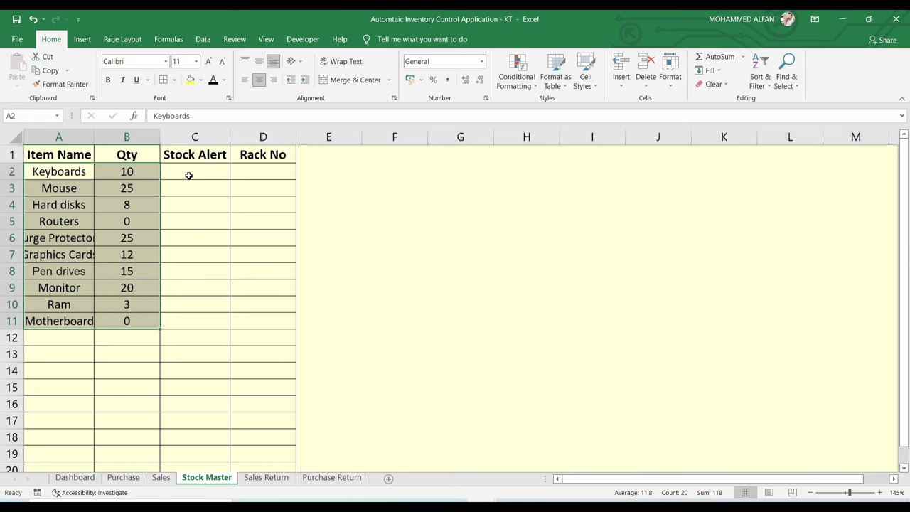
- Enter =IF(B2<=0,"Out of Stock","In Stock") in C2
click(189, 175)
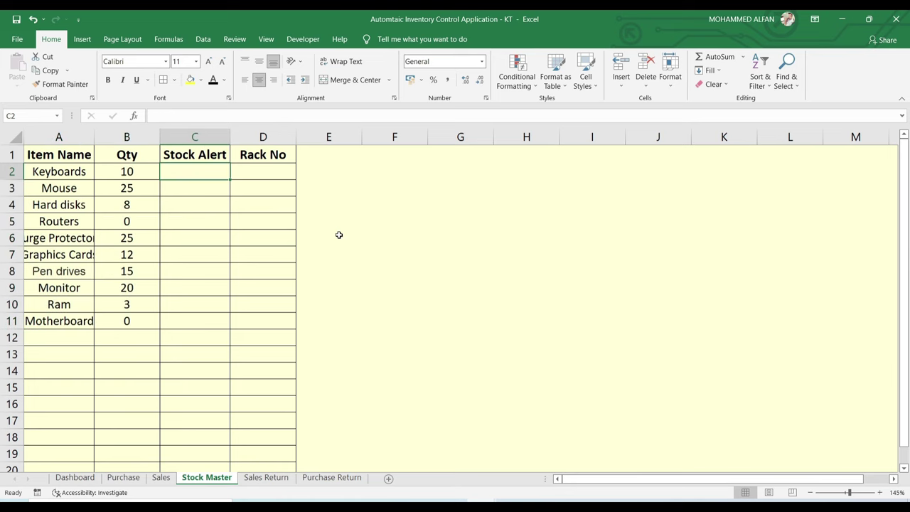
text(=if()
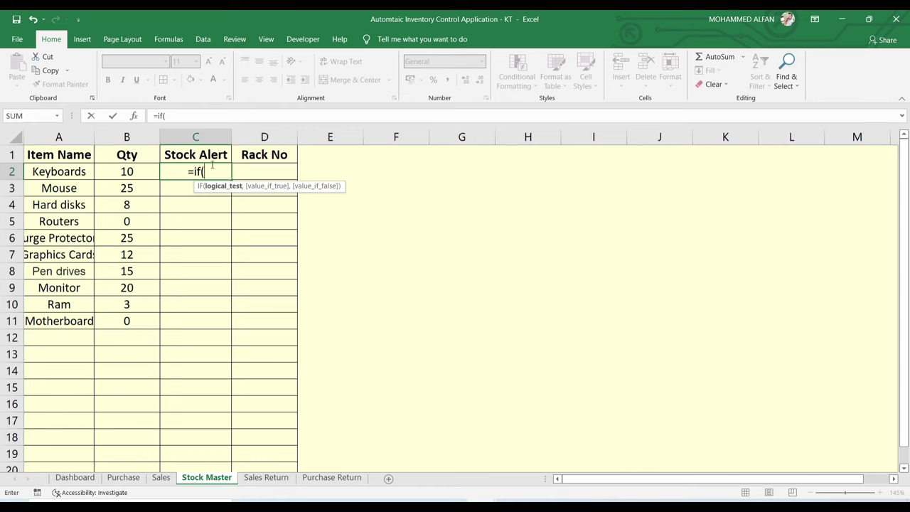
click(147, 171)
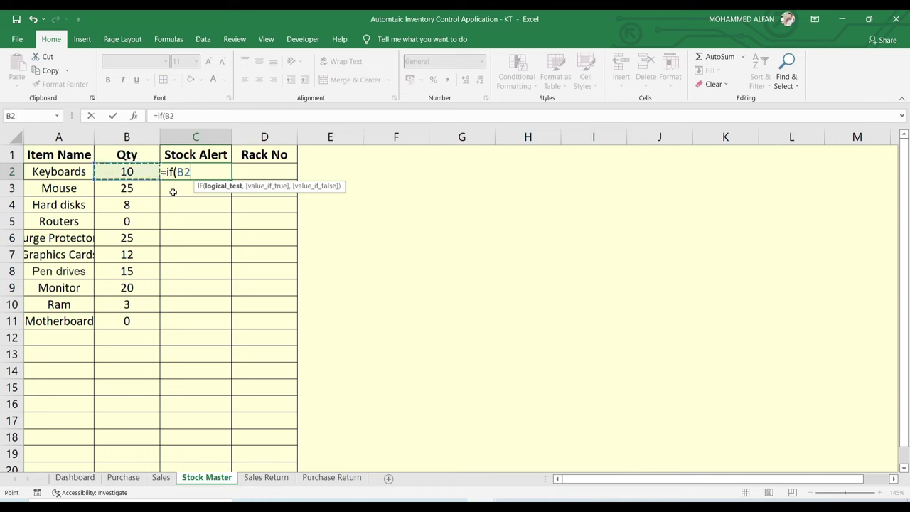
text(<=0,")
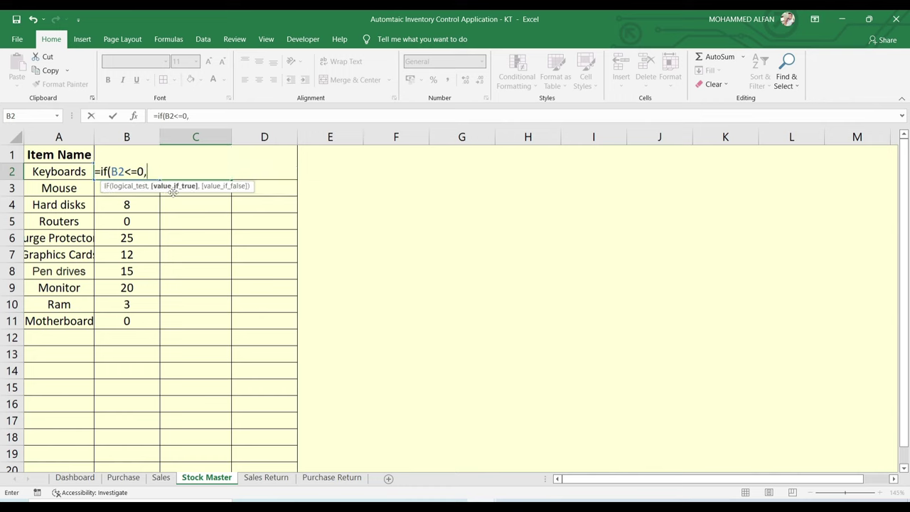
text(Out of Stock",)
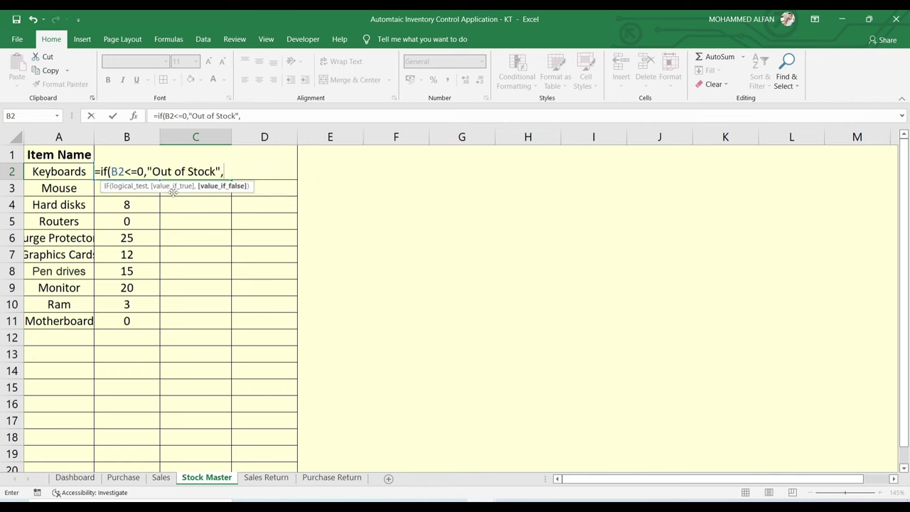
text("In Stock")
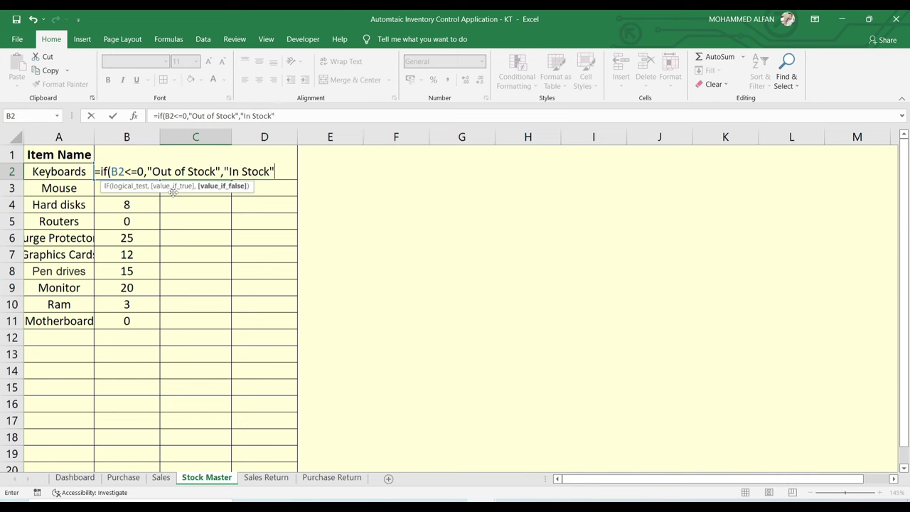
text())
key(Return)
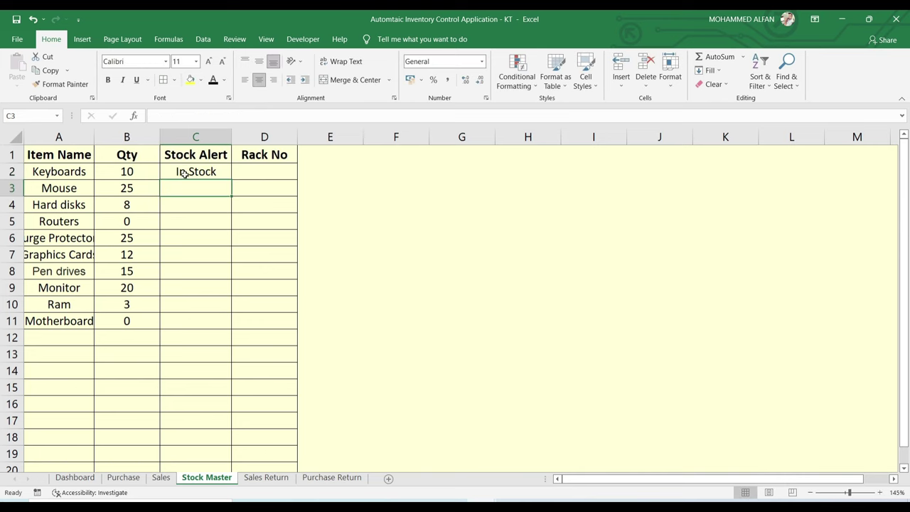
- Fill the stock alert formula down from C2 to C11
click(183, 171)
drag(231, 180, 233, 329)
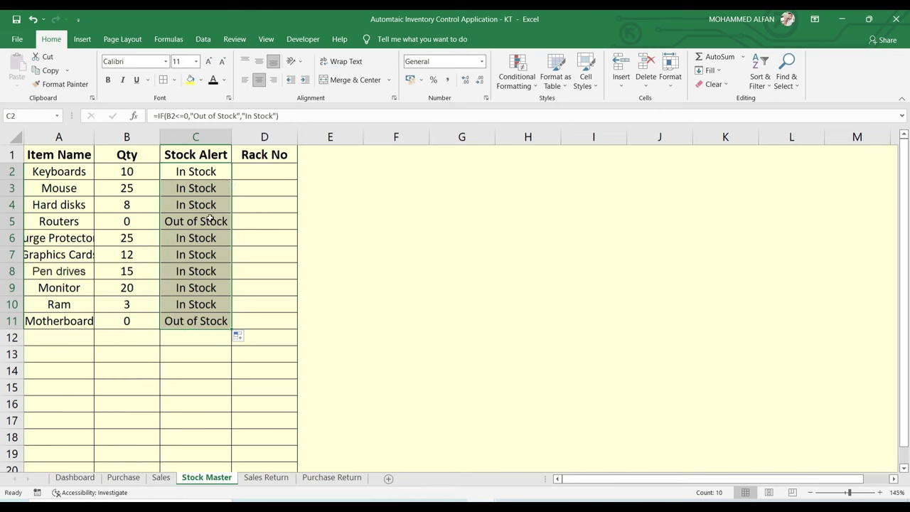
key(Down)
key(Down)
key(Down)
click(199, 325)
click(222, 354)
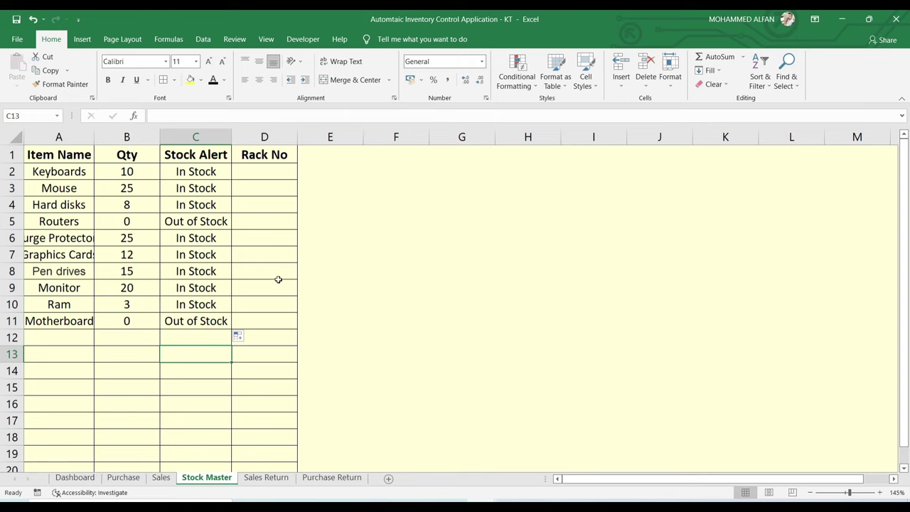
- Highlight Stock Alert cells containing 'In Stock' with green fill and dark green text
click(204, 136)
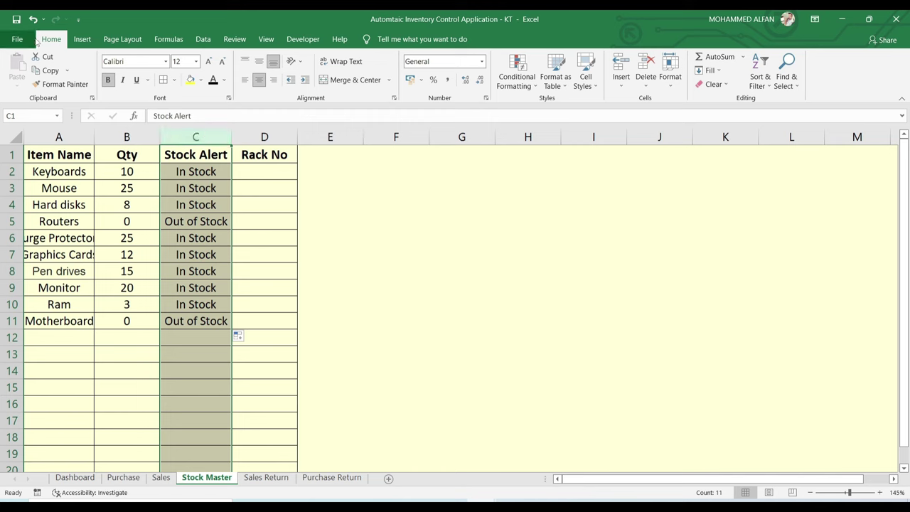
click(516, 71)
mouse_move(557, 107)
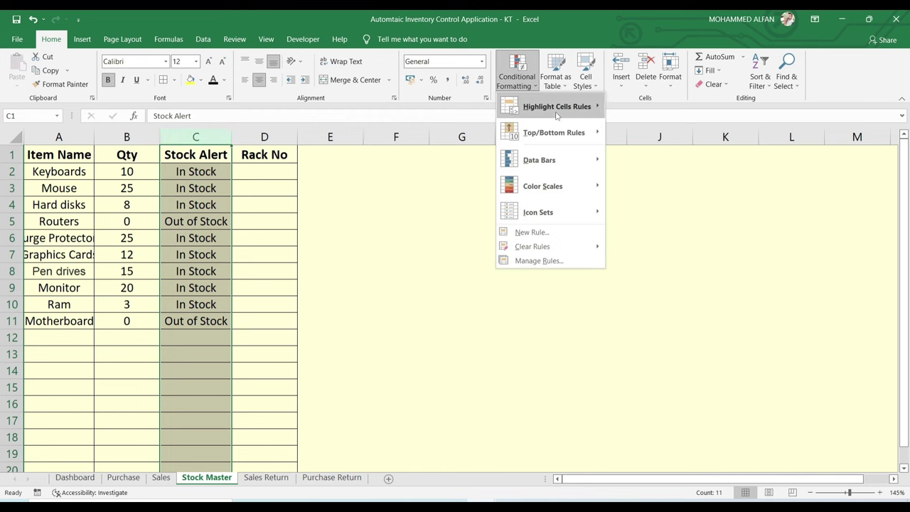
click(665, 212)
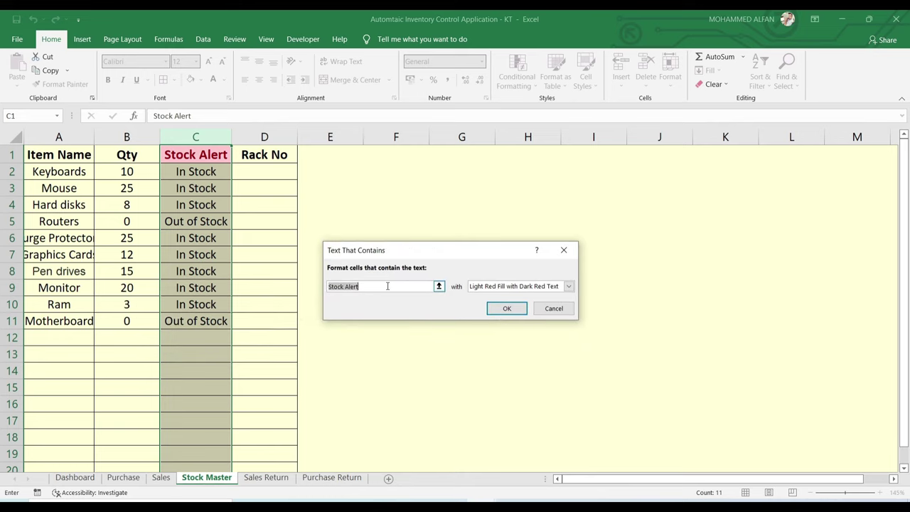
text(In Stock)
click(568, 286)
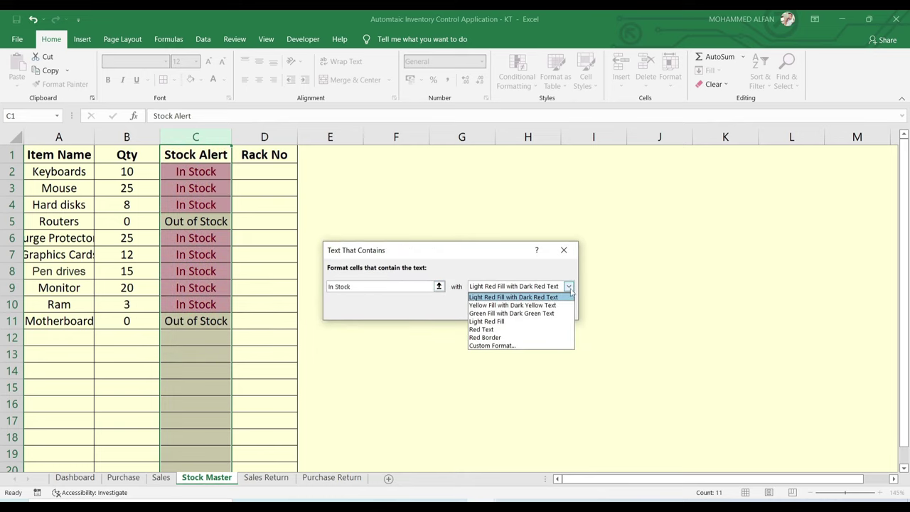
click(512, 311)
click(515, 311)
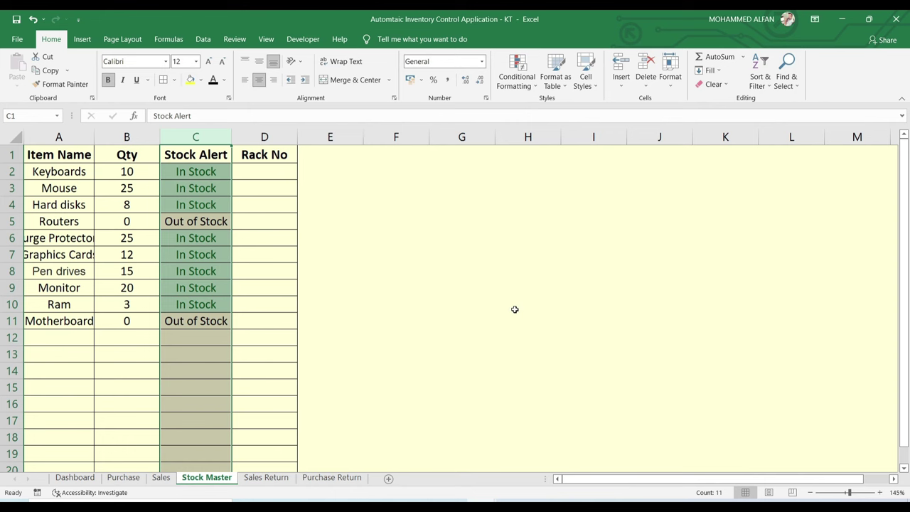
- Add a rule giving 'Out Of Stock' cells light red fill with dark red text
click(520, 84)
text(htock Alert)
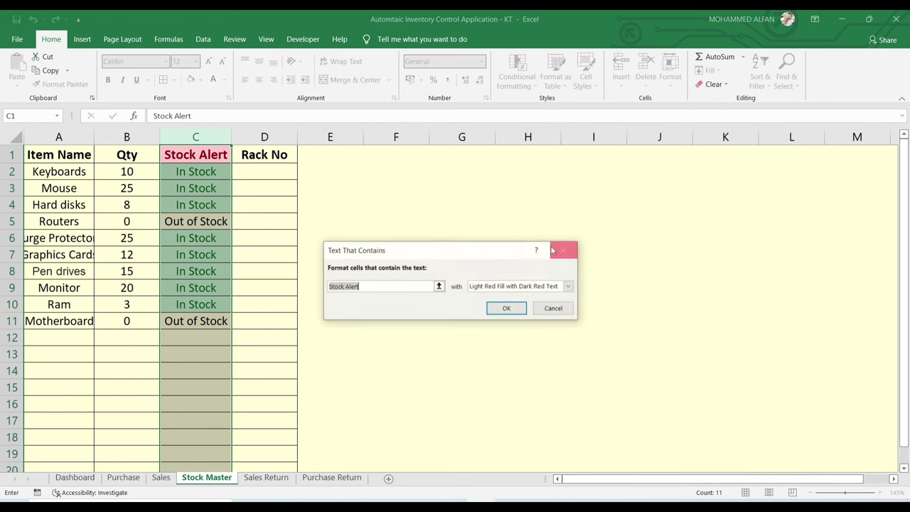
text(Out Of)
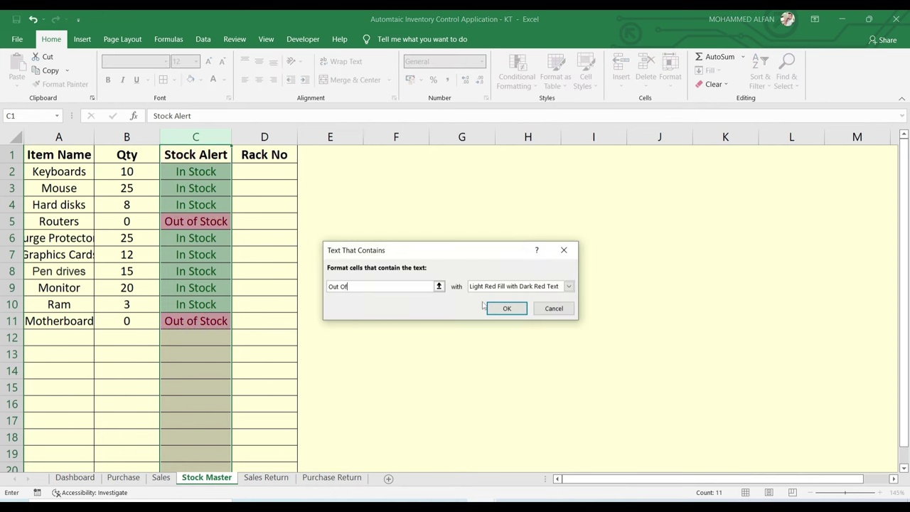
text(tock)
click(569, 286)
click(518, 293)
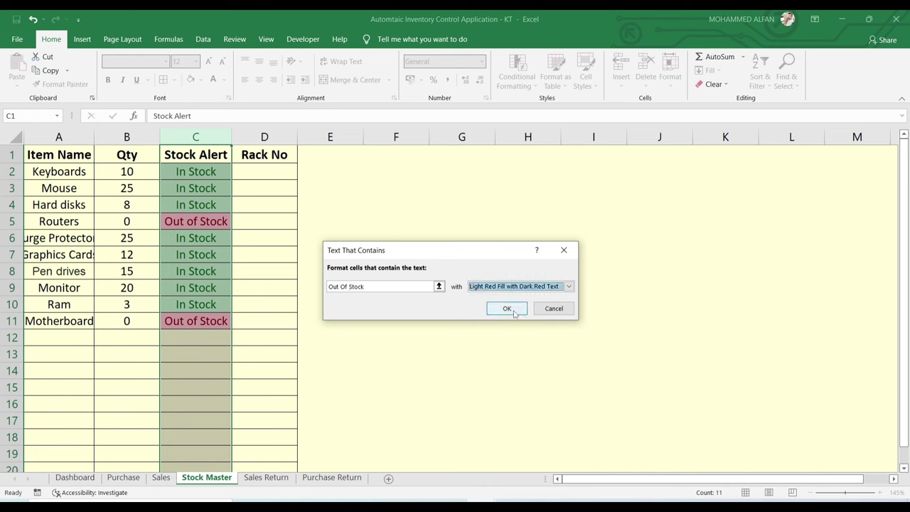
click(507, 308)
click(384, 310)
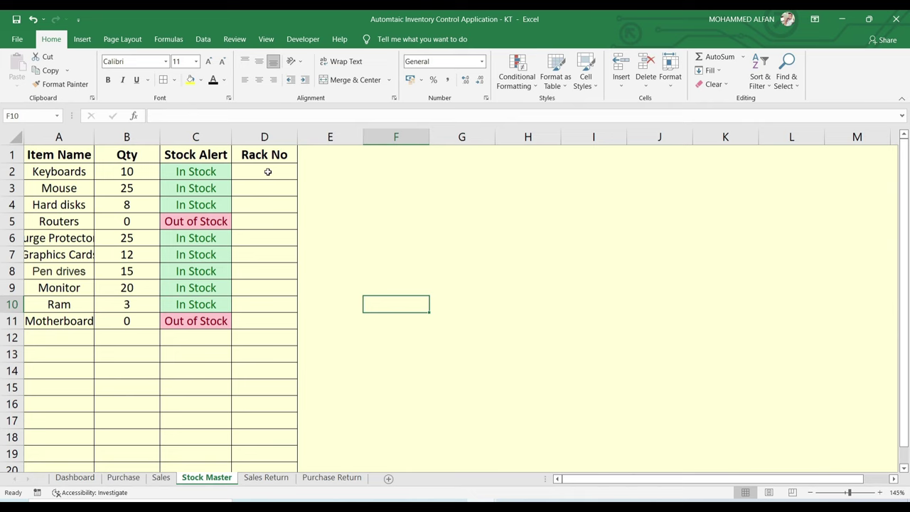
- Enter AZ1001 in D2 and fill the Rack No column down to AZ1010 in D11
click(268, 171)
text(AZ1001)
key(Return)
click(271, 171)
drag(297, 179, 275, 327)
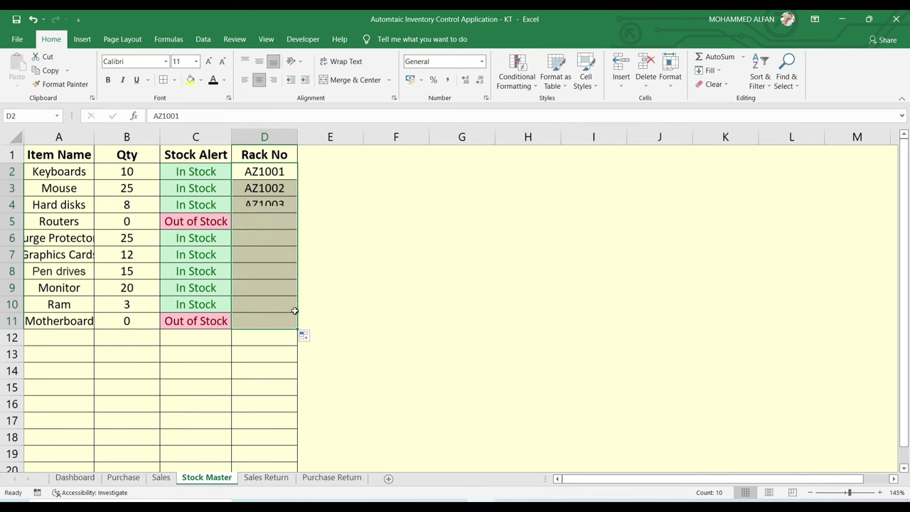
click(368, 275)
- Widen the Item Name column, then select the Dashboard's Choose Product cell D22
drag(91, 137, 98, 137)
click(73, 171)
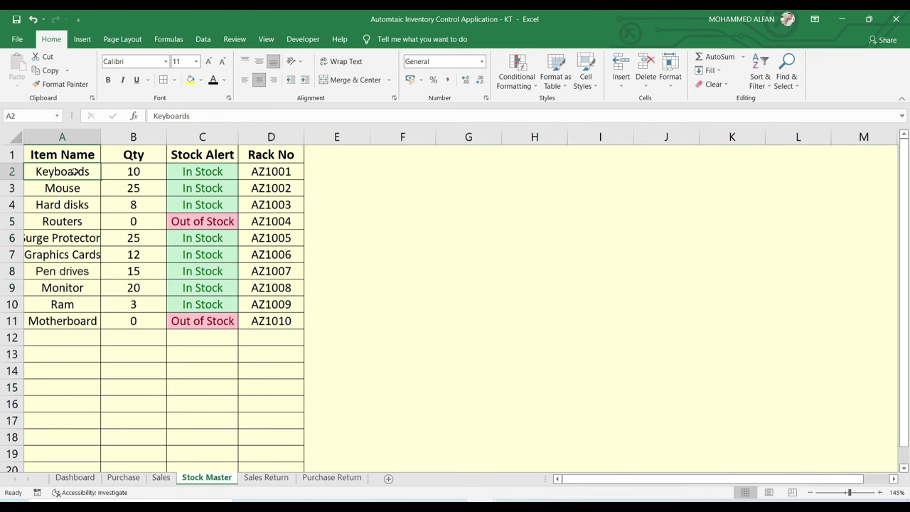
click(74, 477)
scroll(205, 299, down, 4)
click(206, 298)
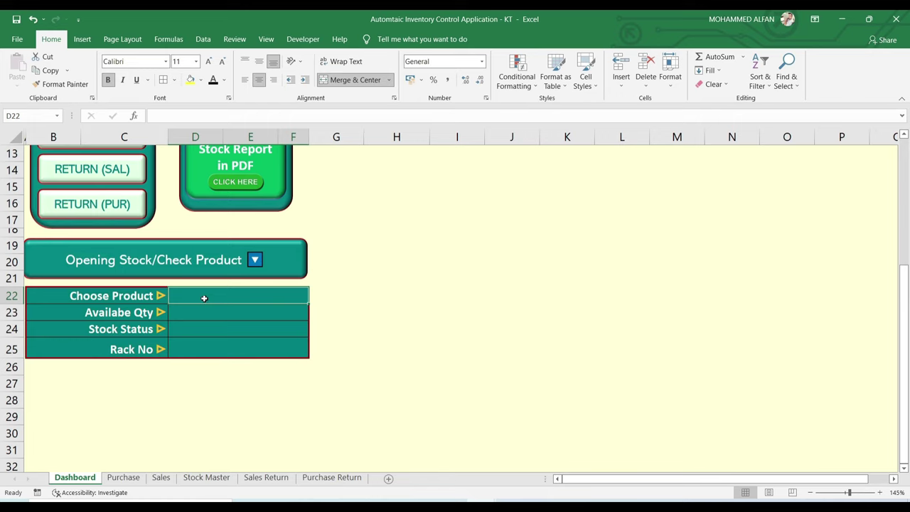
- Restrict Choose Product D22 to a list sourced from 'Stock Master'!$A$2:$A$11
click(203, 39)
click(578, 84)
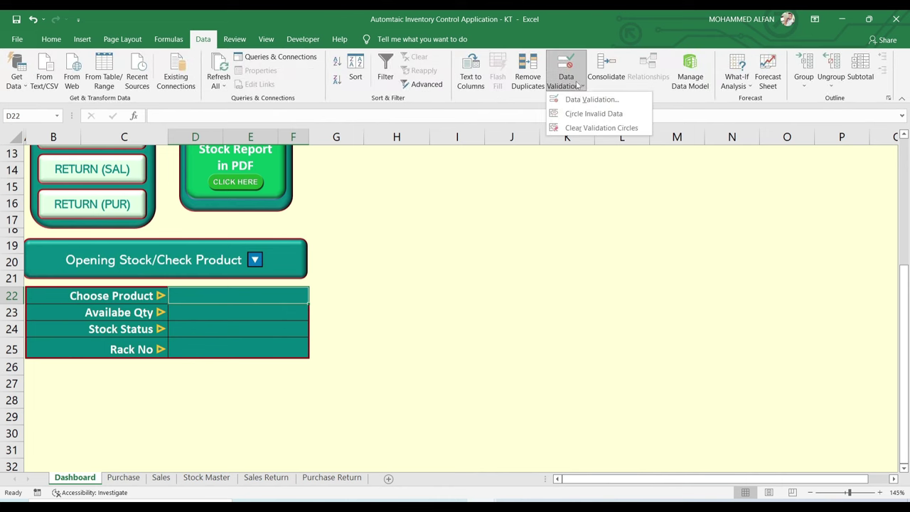
click(590, 99)
click(411, 233)
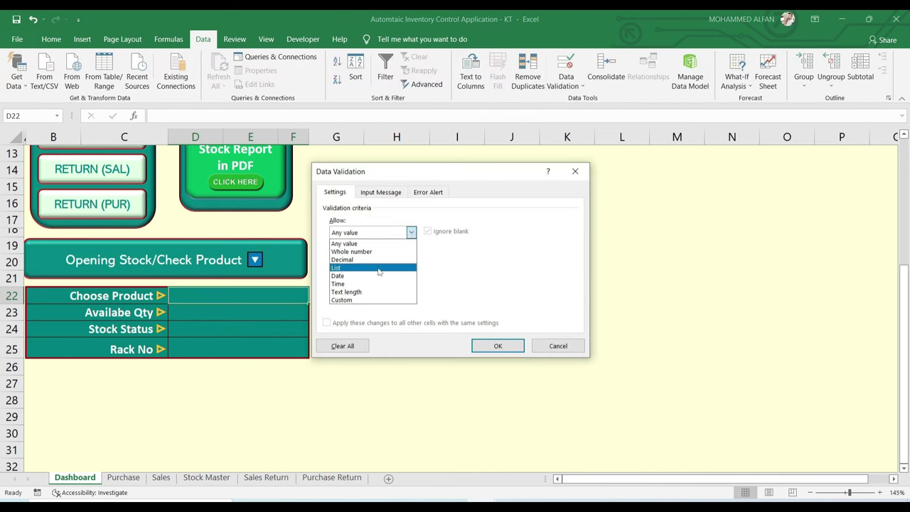
click(379, 268)
click(502, 282)
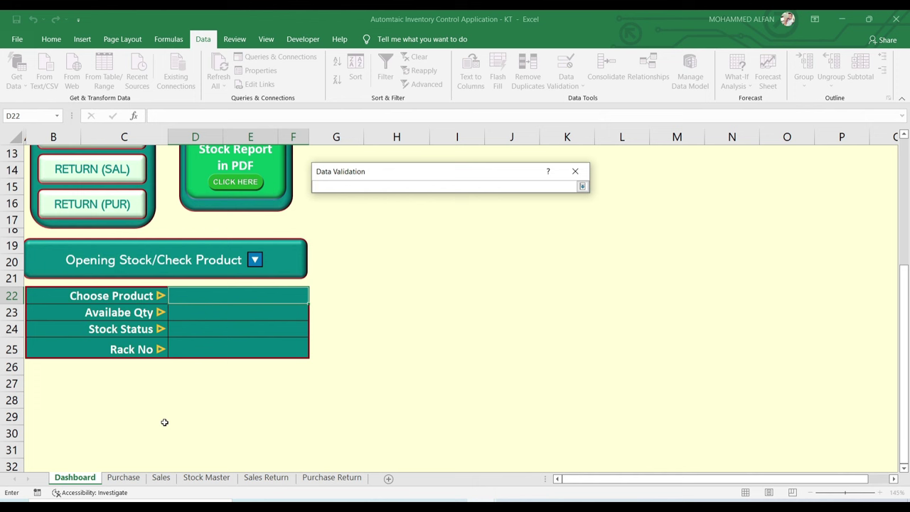
click(206, 477)
drag(78, 173, 76, 313)
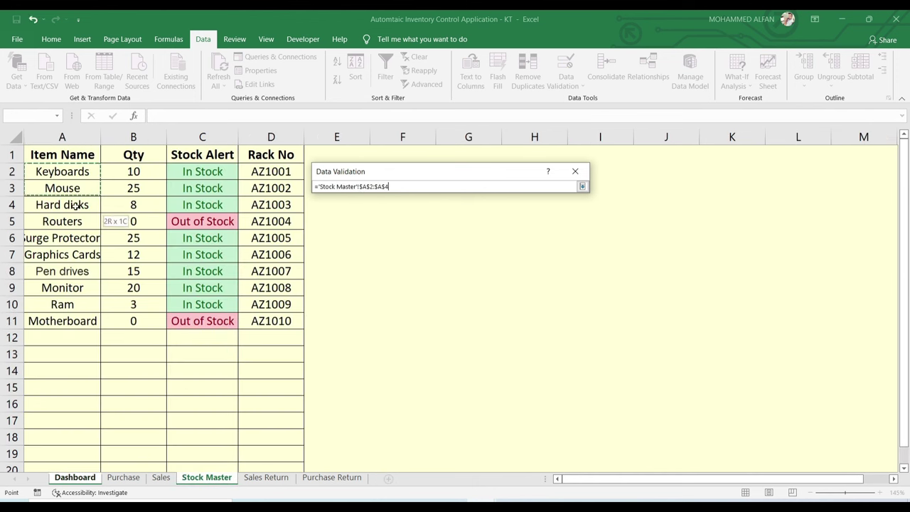
click(583, 187)
click(488, 347)
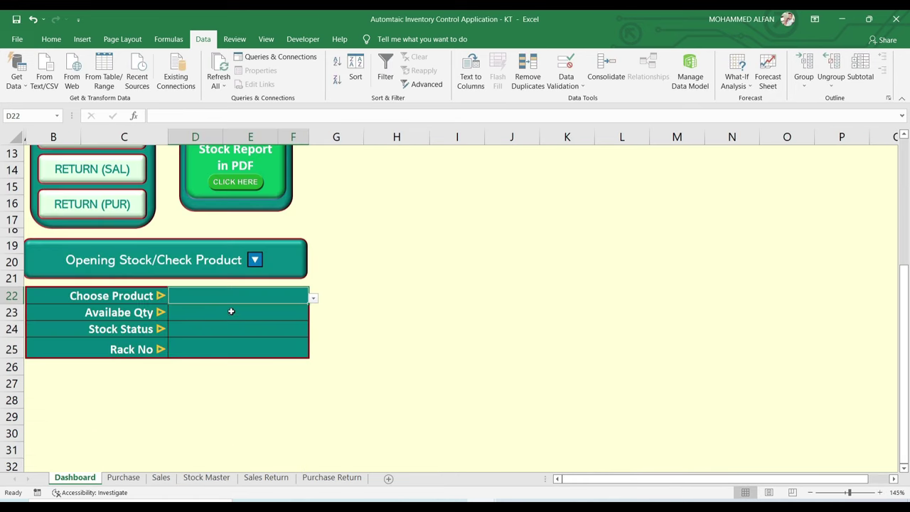
- Pick Mouse from D22's product drop-down and select Available Qty D23
click(314, 298)
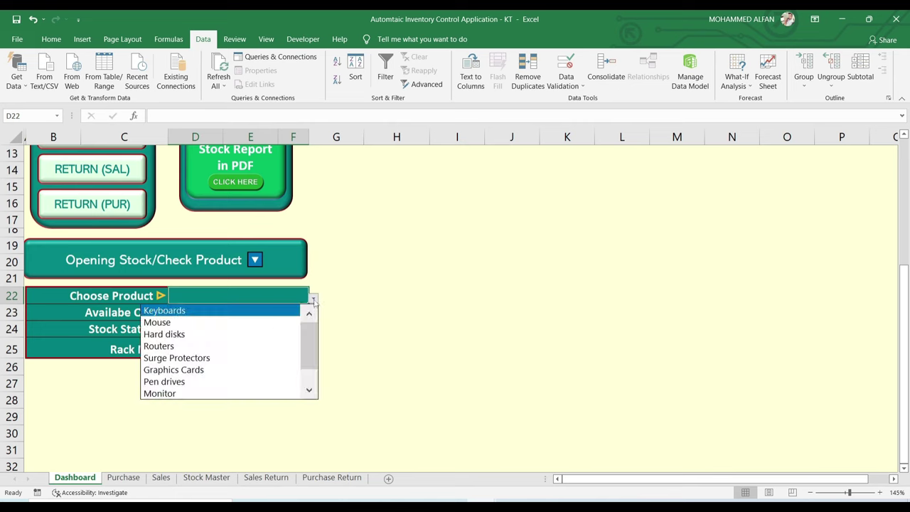
click(260, 322)
click(244, 309)
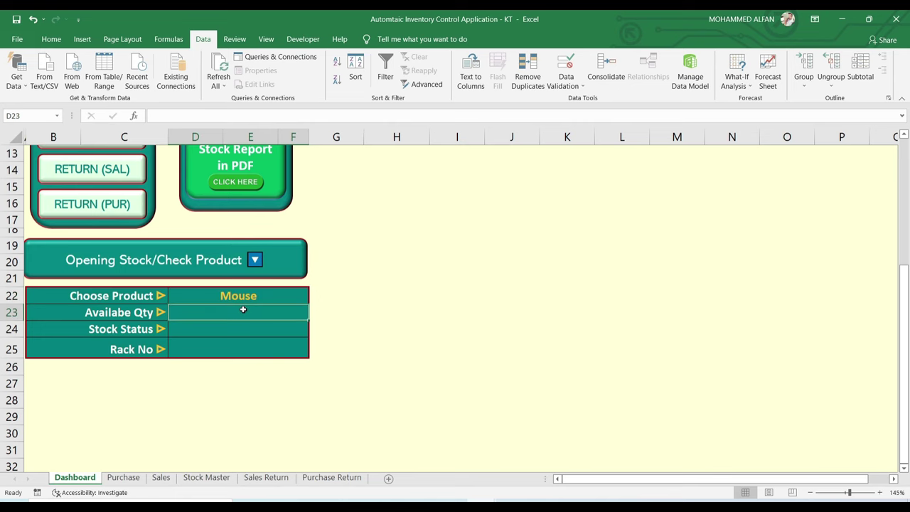
- Enter =VLOOKUP(D22,'Stock Master'!A:B,2,0) in D23 so Mouse shows quantity 25
text(=VLO)
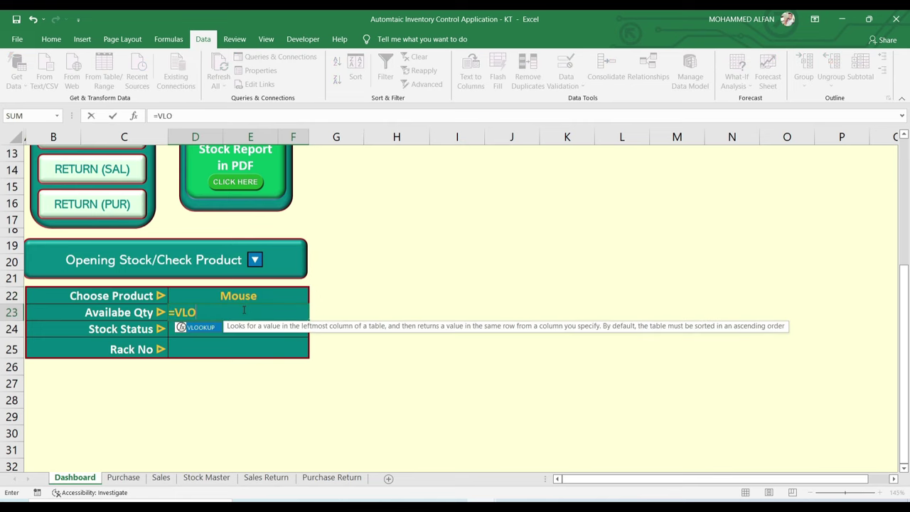
key(Tab)
click(254, 295)
text(,)
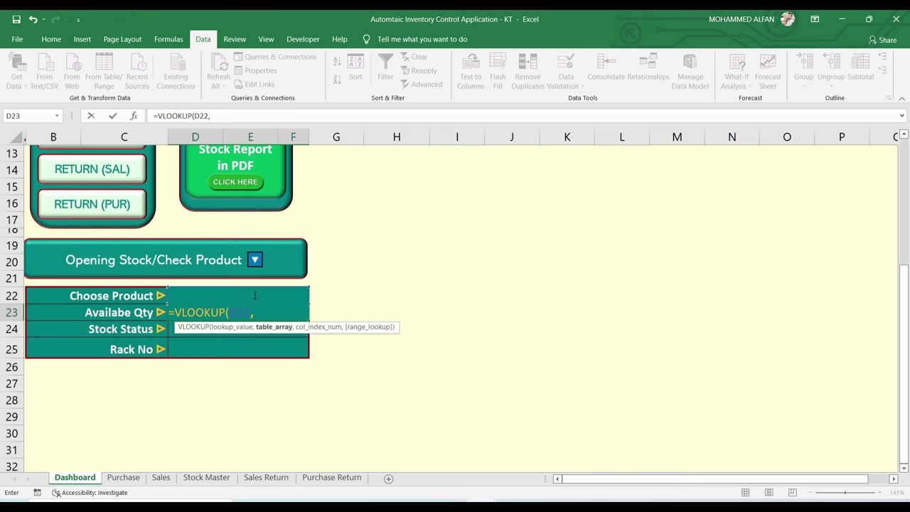
click(206, 477)
click(76, 135)
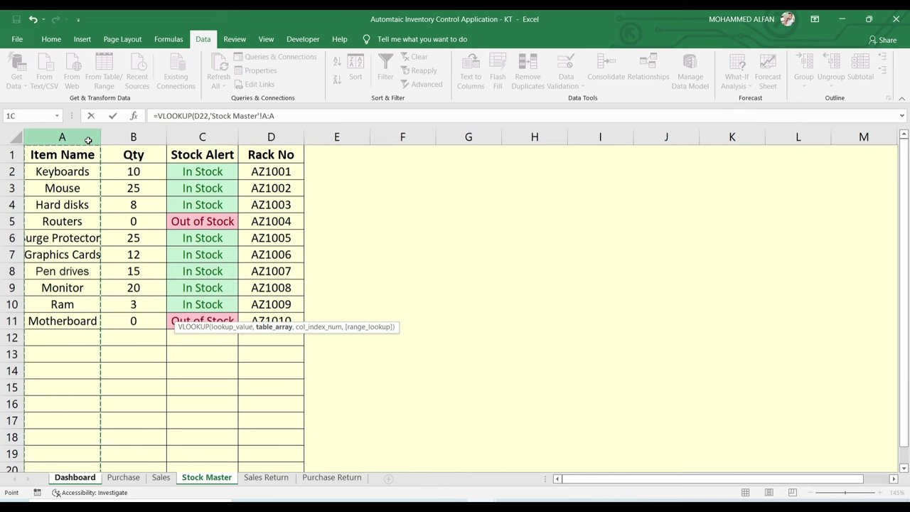
drag(88, 141, 140, 135)
text(,2)
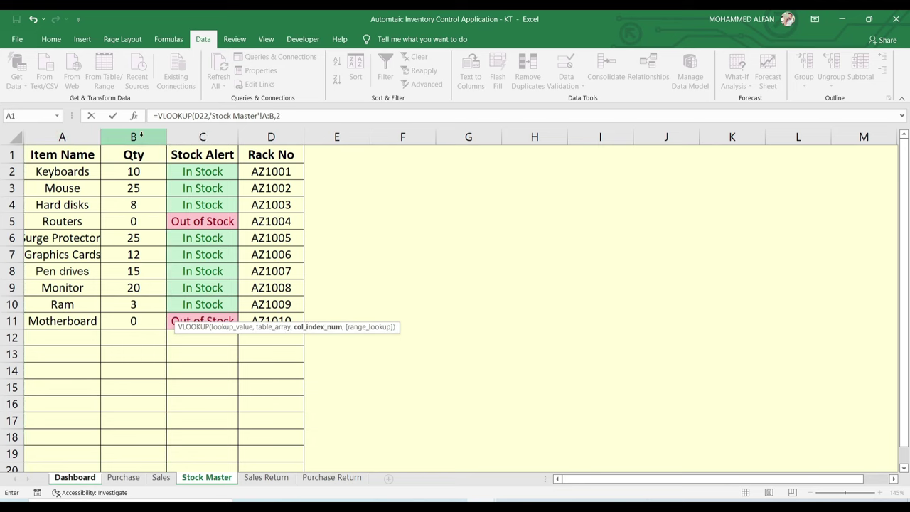
text(,0)
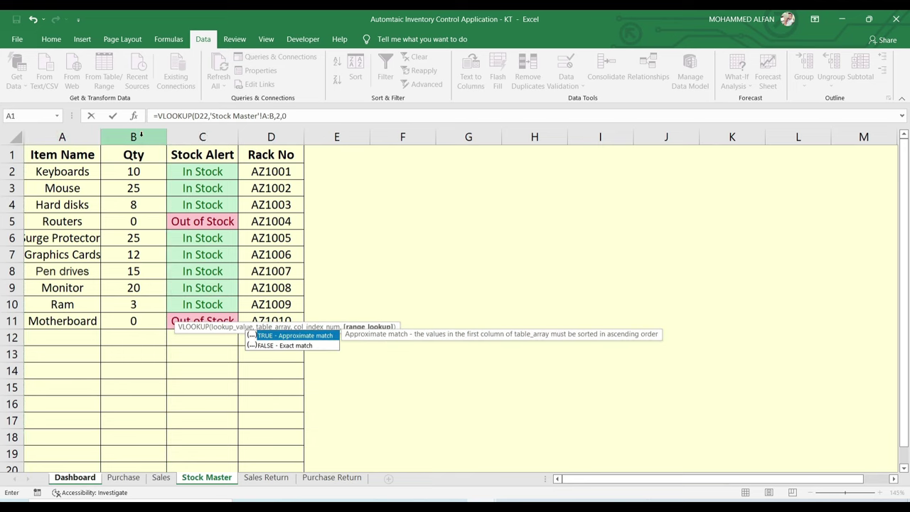
key(Return)
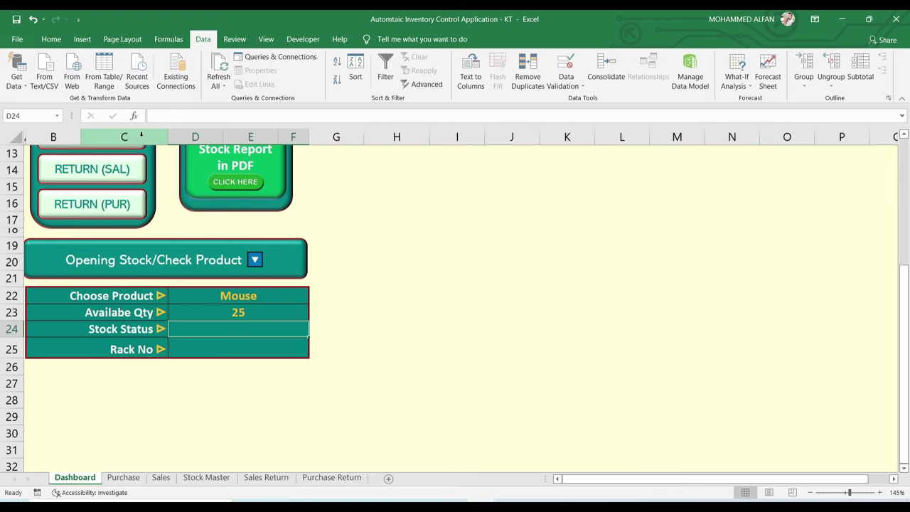
- Give Stock Status D24 a VLOOKUP of D22 against Stock Master A:C, column 3, showing In Stock
click(262, 315)
click(254, 326)
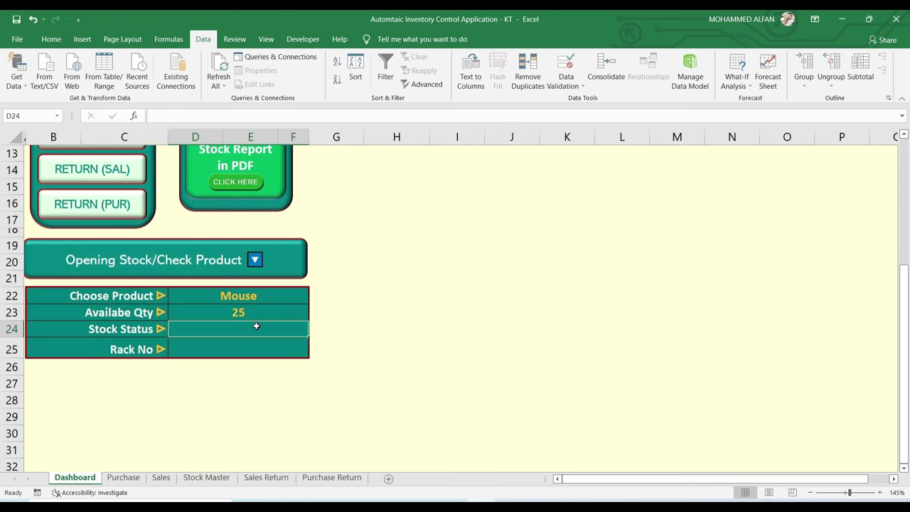
click(244, 345)
click(244, 329)
text(=VLO)
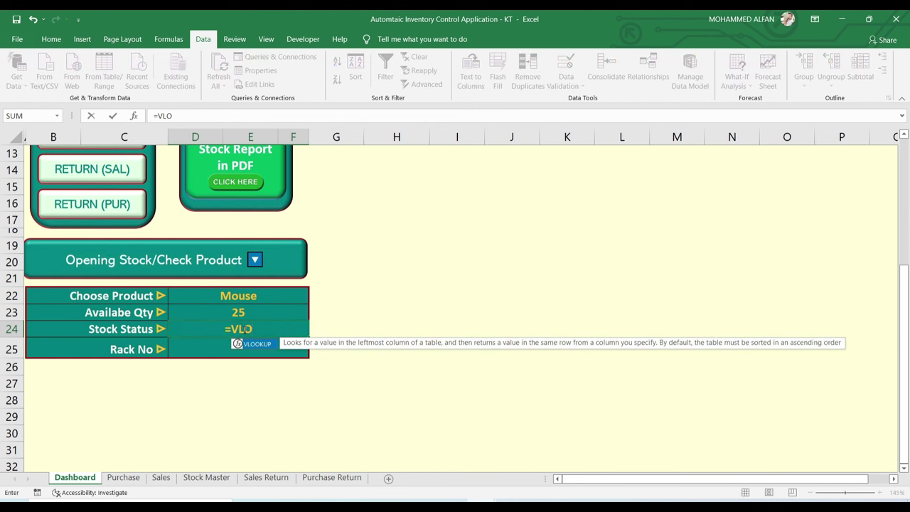
double_click(246, 344)
click(260, 296)
text(,)
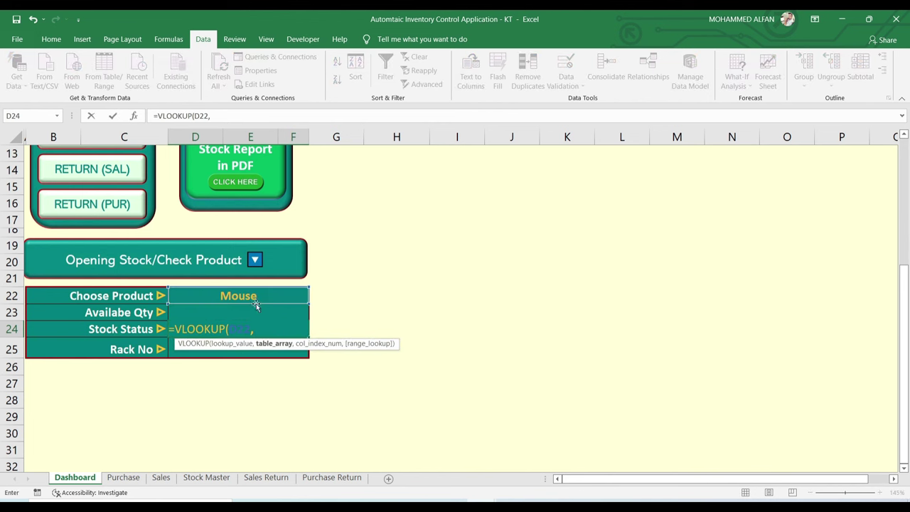
click(206, 478)
drag(62, 136, 203, 137)
text(,3,0)
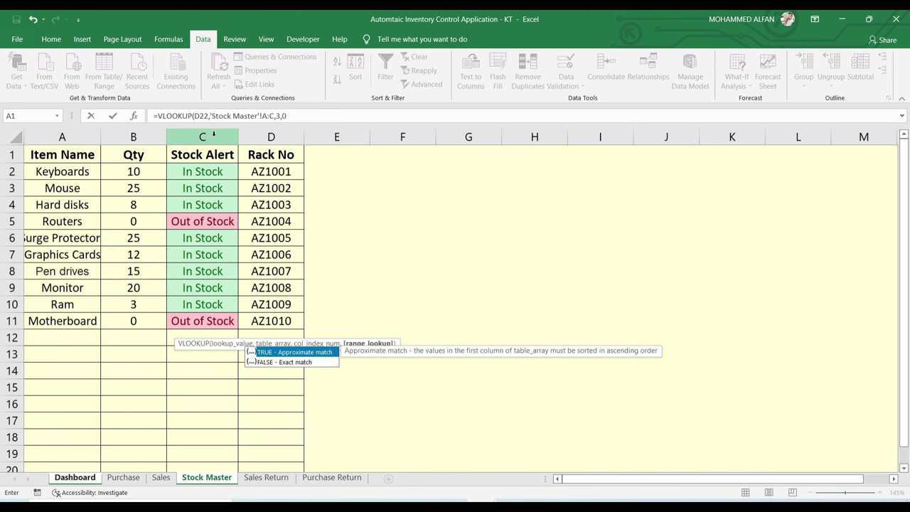
key(Return)
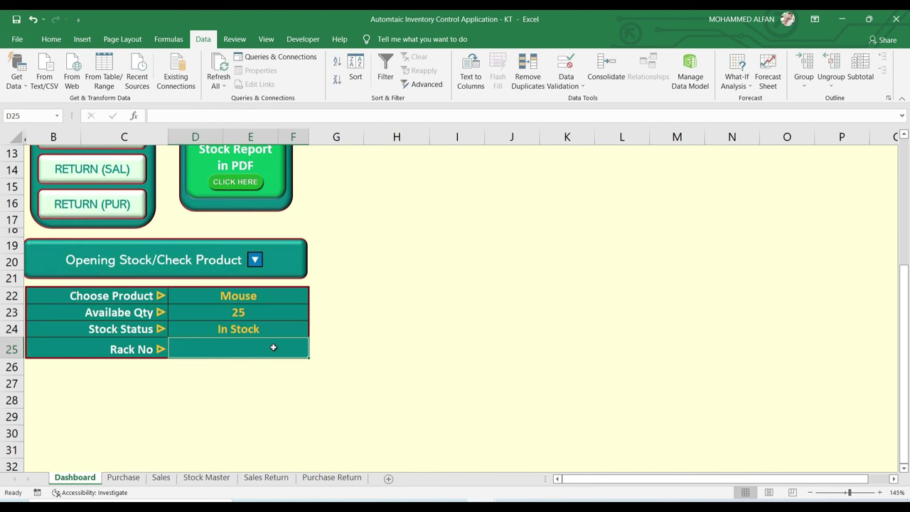
- Give Rack No D25 a VLOOKUP of D22 against Stock Master A:D, column 4, showing AZ1002
text(=VLO)
key(Tab)
click(253, 295)
text(,)
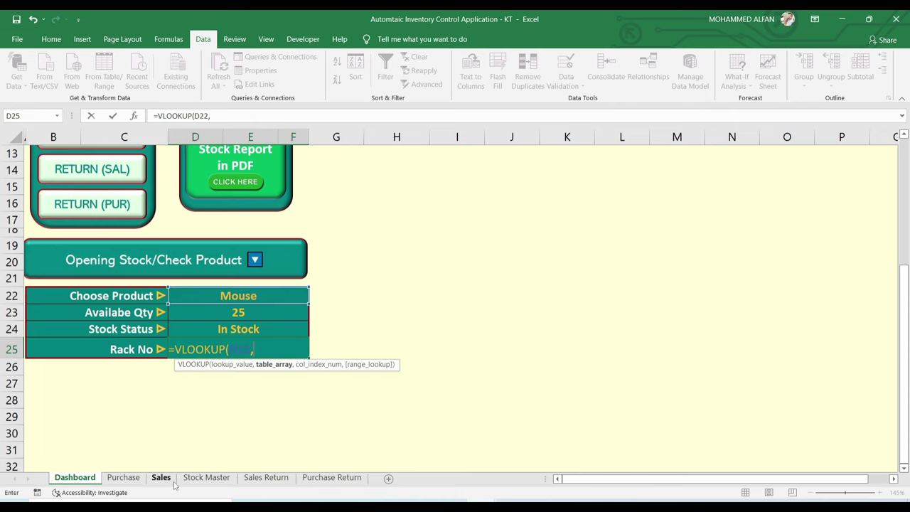
click(212, 478)
click(64, 136)
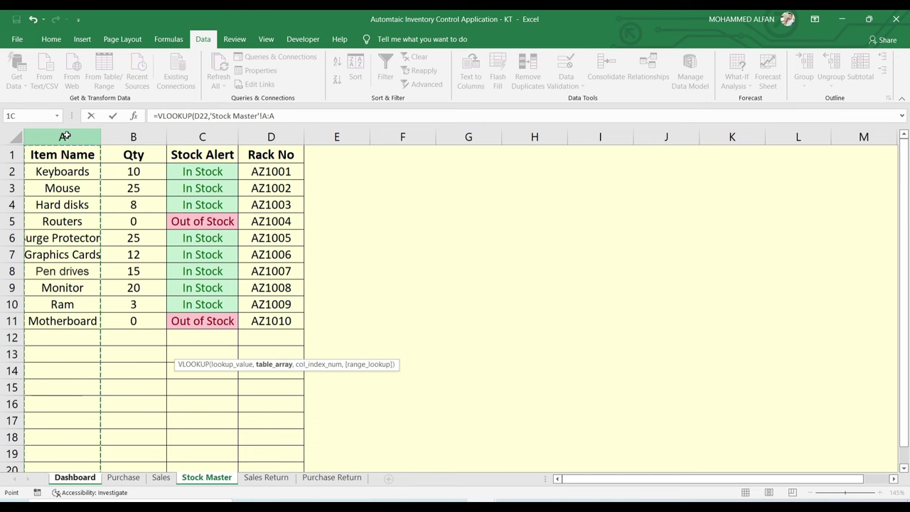
drag(64, 136, 267, 145)
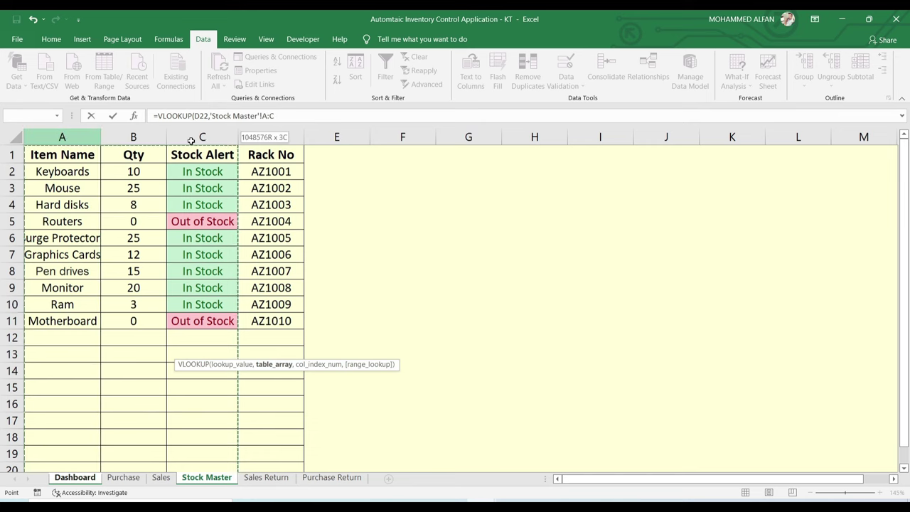
text(,)
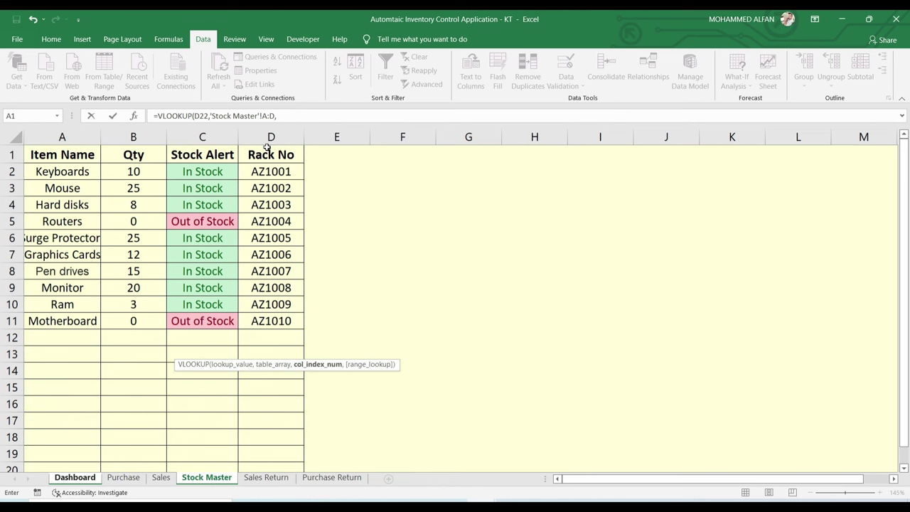
text(4,0)
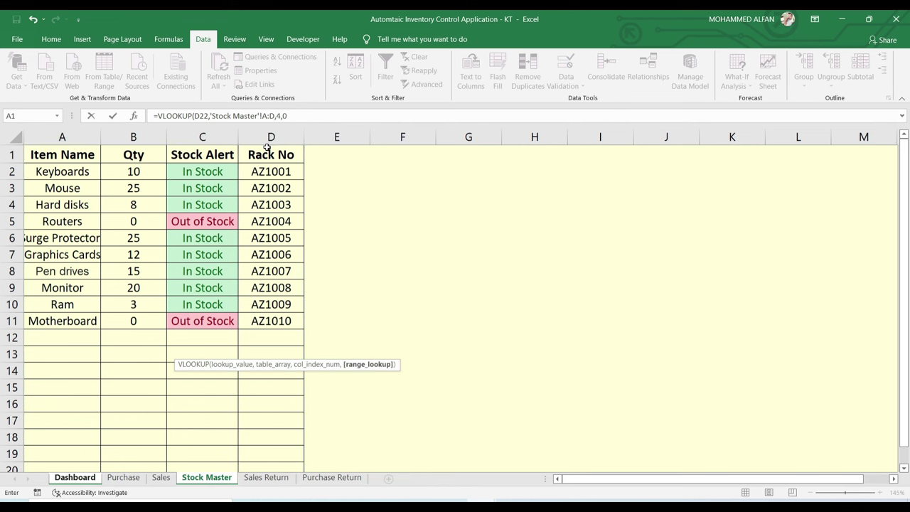
key(Return)
click(267, 343)
click(261, 326)
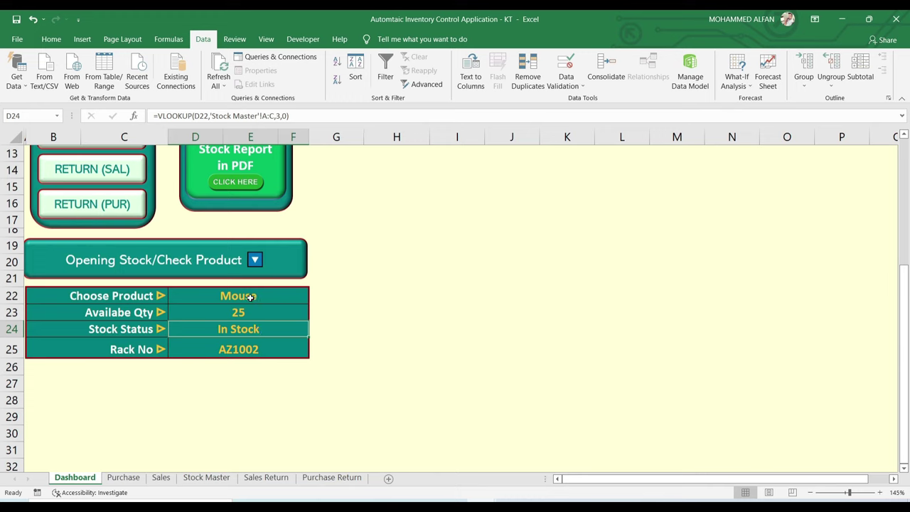
- Choose Routers, then Monitor in D22, confirming 20 available, In Stock and rack AZ1008
click(206, 477)
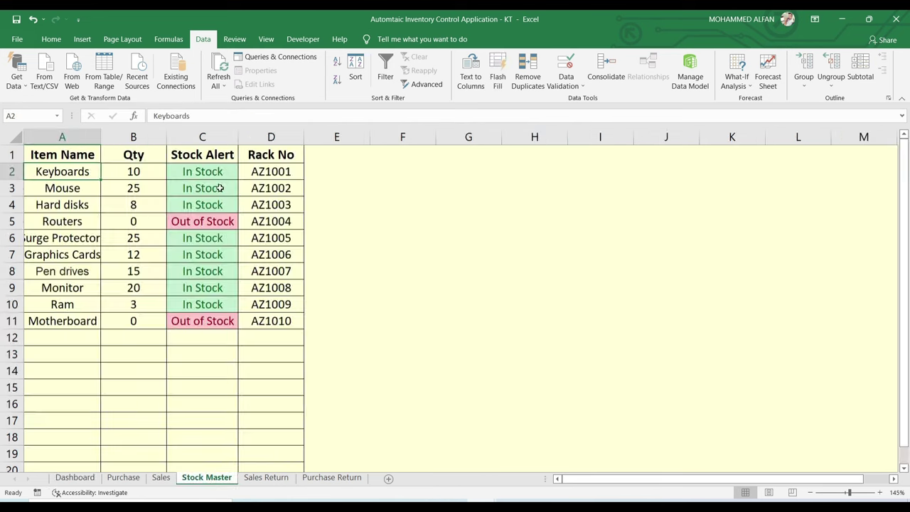
click(112, 188)
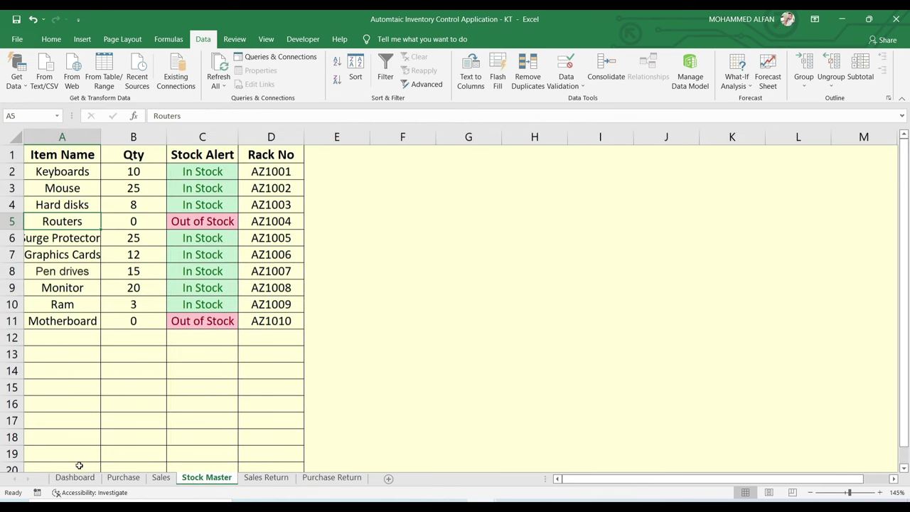
click(74, 478)
click(290, 299)
click(313, 298)
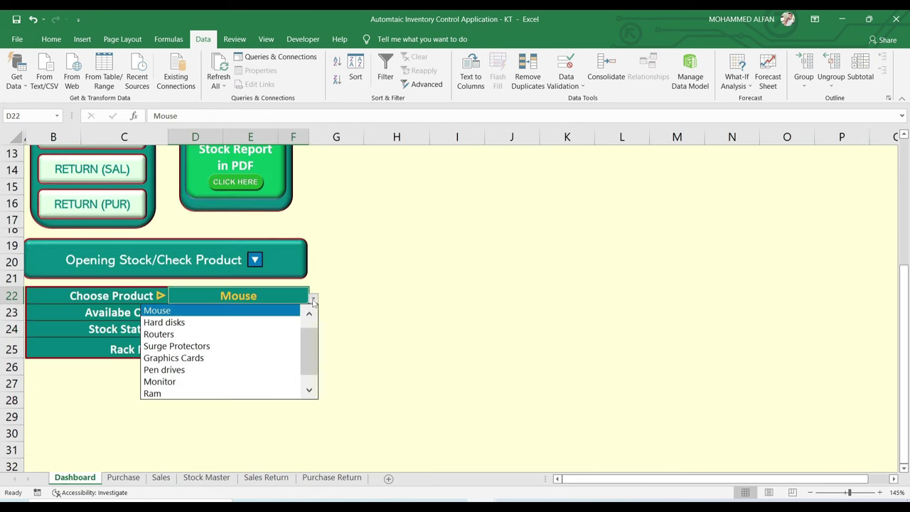
click(252, 334)
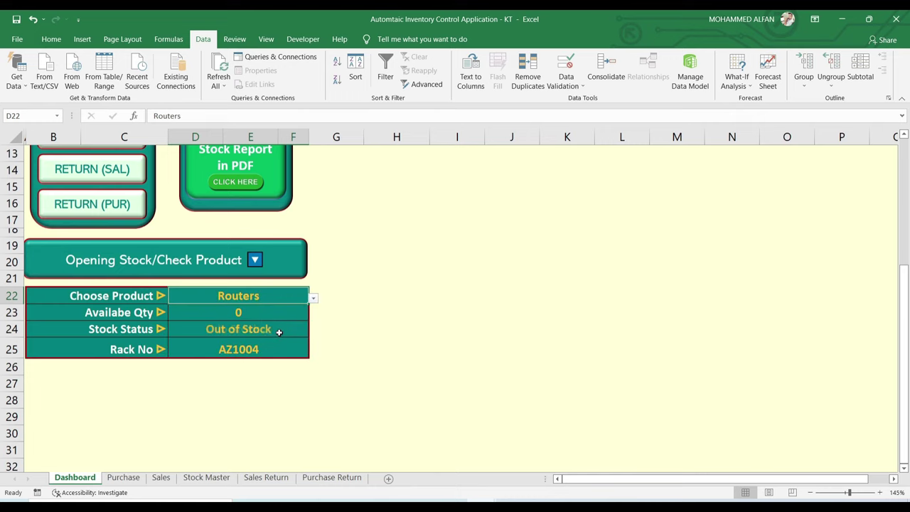
click(314, 300)
click(221, 367)
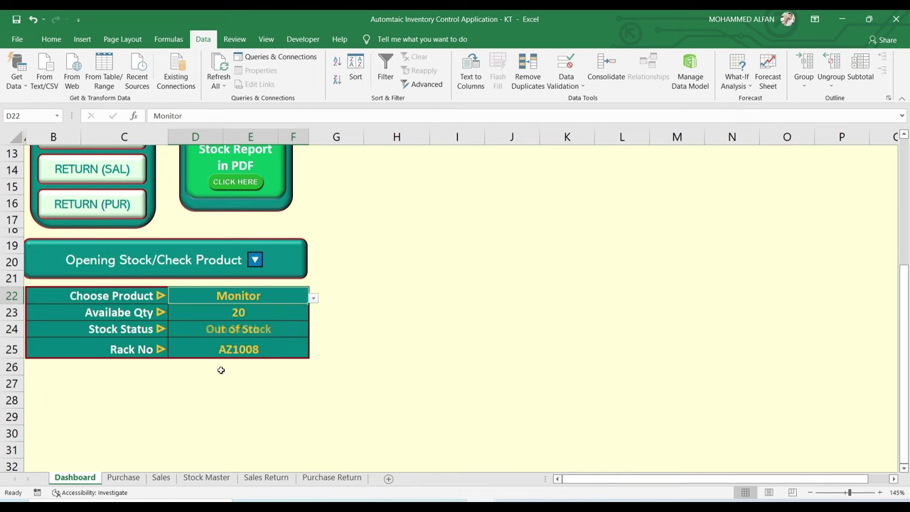
click(249, 331)
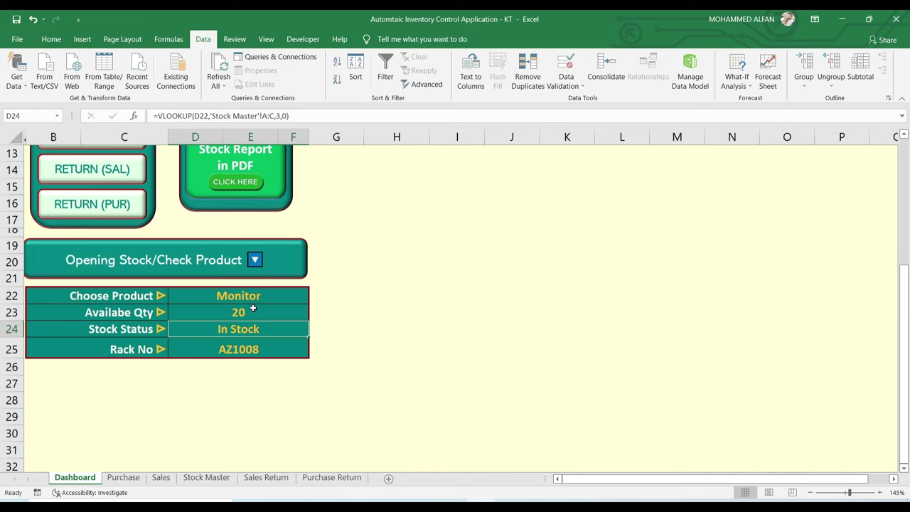
drag(254, 298, 249, 348)
- Select the Item entry cell C6 and bring up its Data Validation settings
click(52, 41)
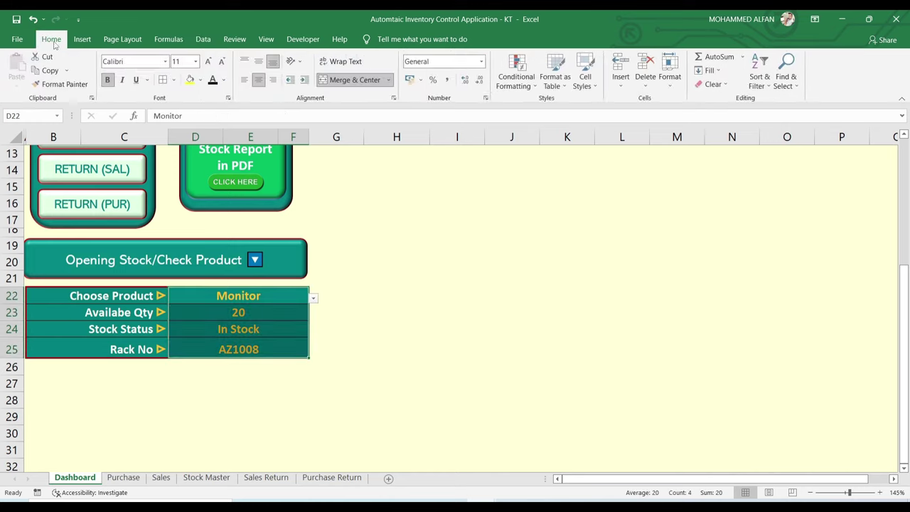
click(517, 81)
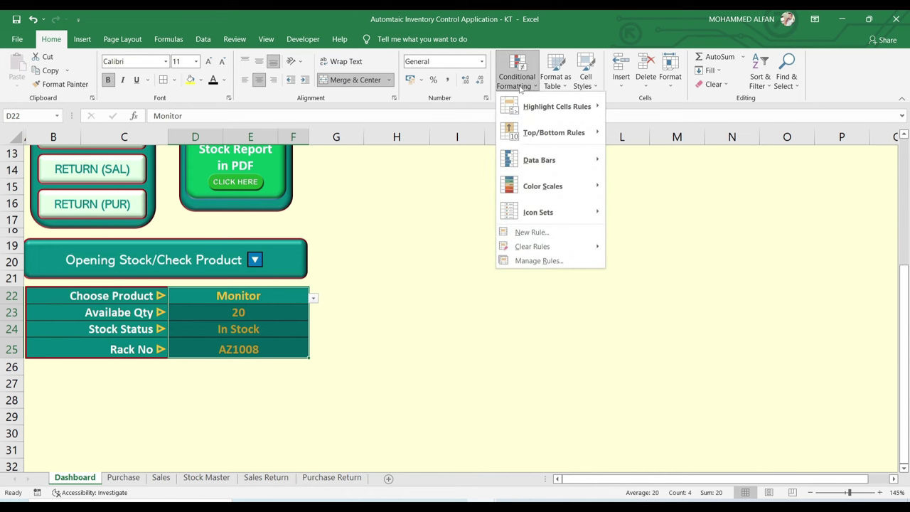
click(365, 331)
click(368, 329)
scroll(453, 377, up, 4)
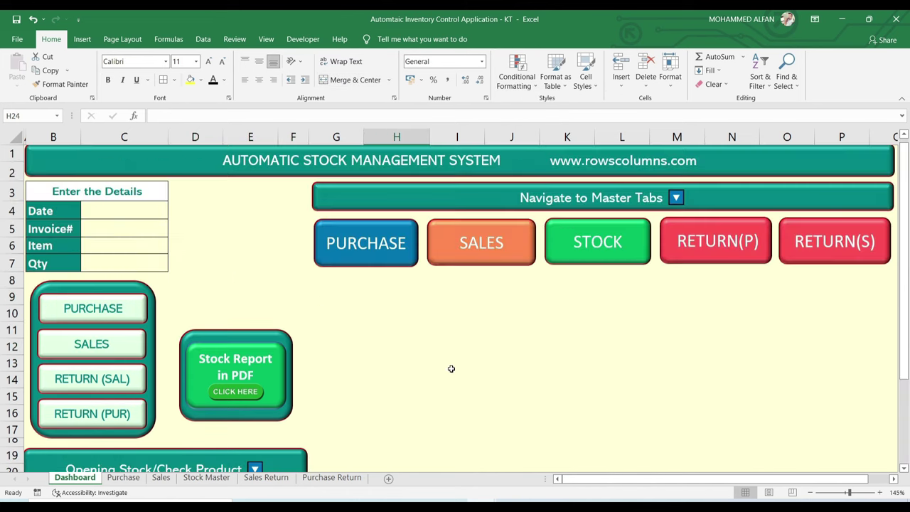
click(120, 244)
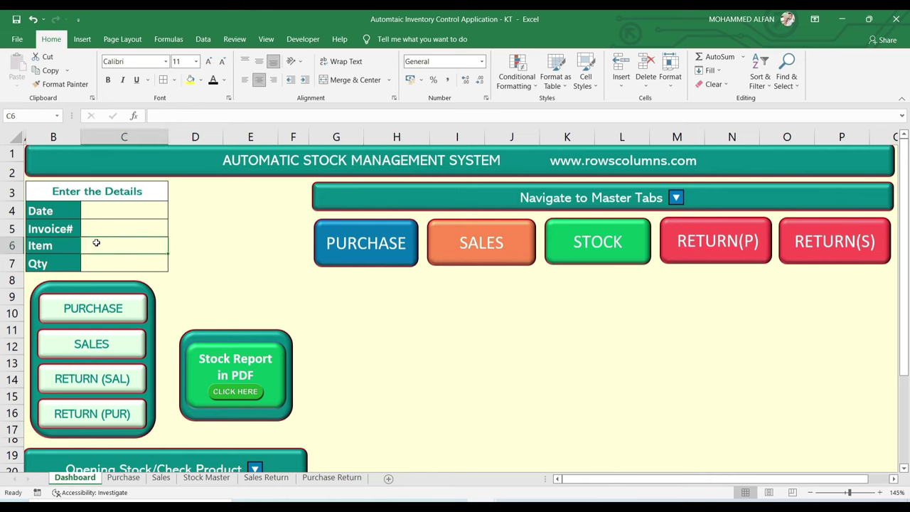
click(203, 39)
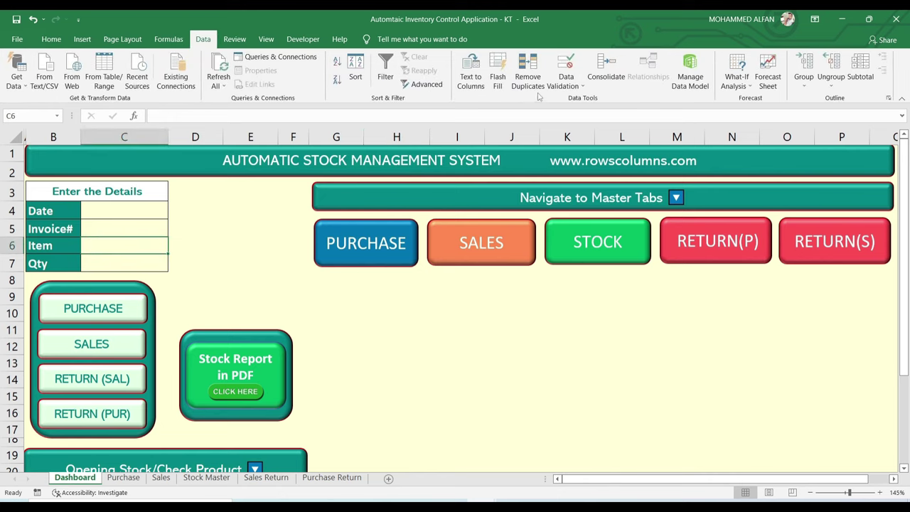
click(567, 81)
click(573, 99)
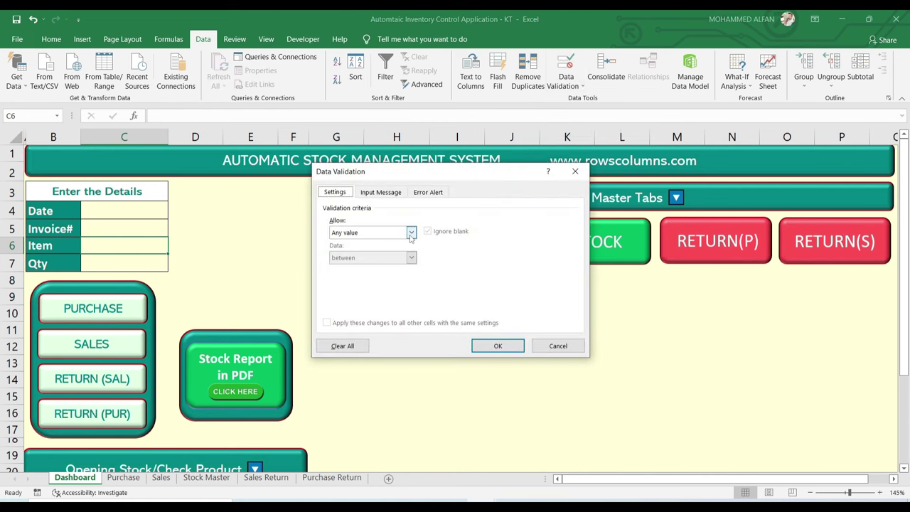
- Set C6 to allow a list from 'Stock Master'!$A$2:$A$11 and test its product dropdown
click(411, 232)
click(378, 270)
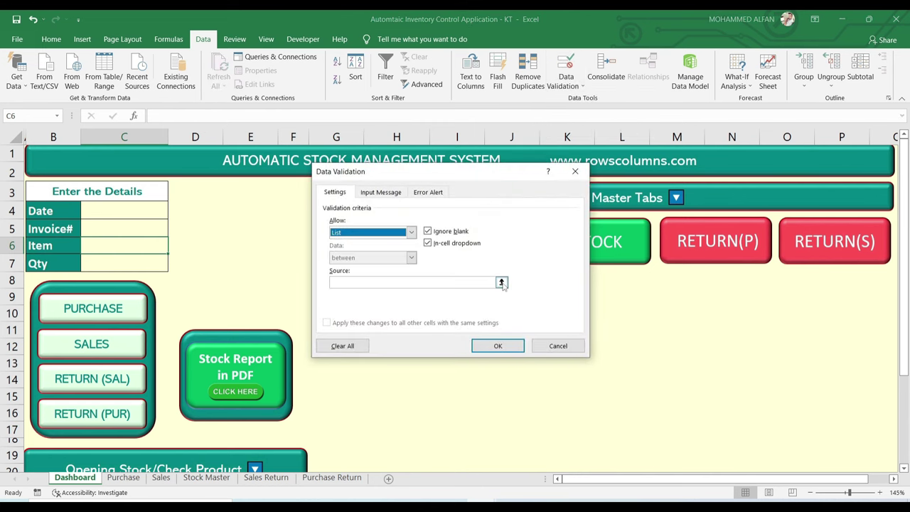
click(502, 283)
click(207, 477)
drag(72, 174, 62, 321)
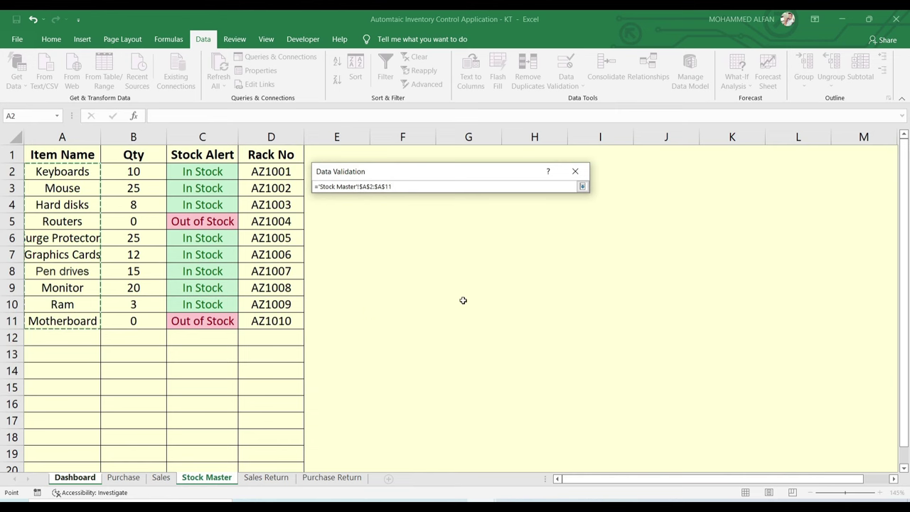
click(582, 186)
click(495, 347)
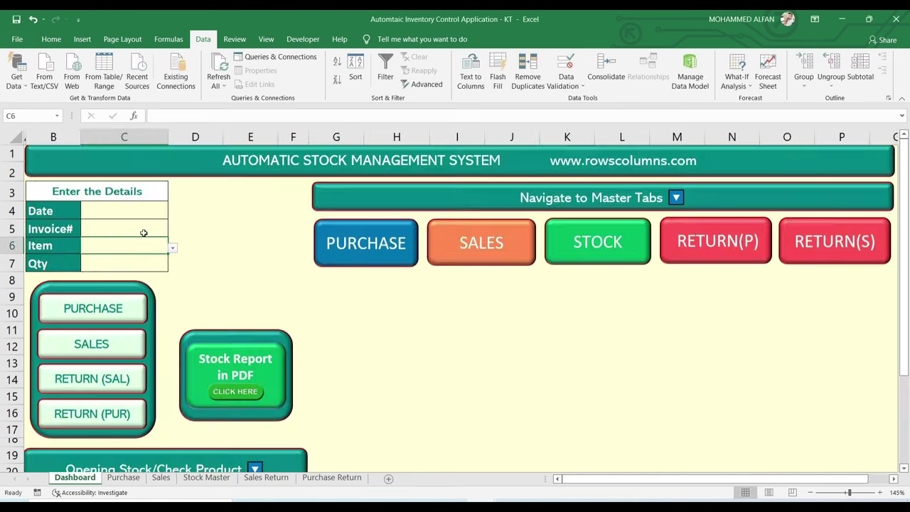
click(173, 248)
scroll(151, 299, down, 1)
scroll(151, 299, up, 1)
click(126, 207)
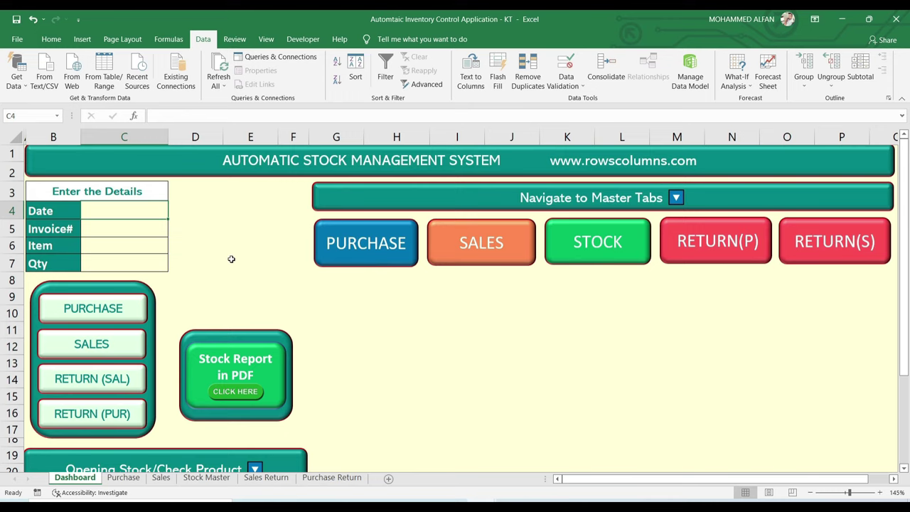
click(296, 41)
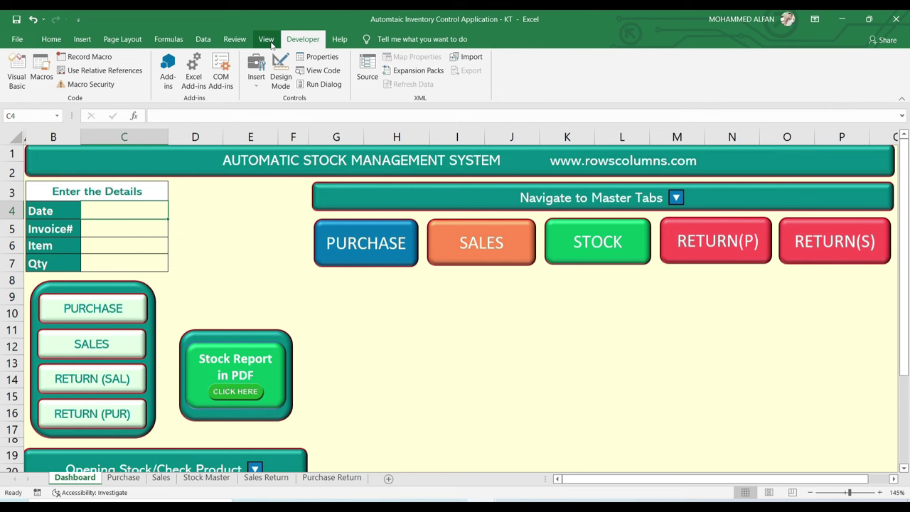
click(268, 41)
right_click(269, 44)
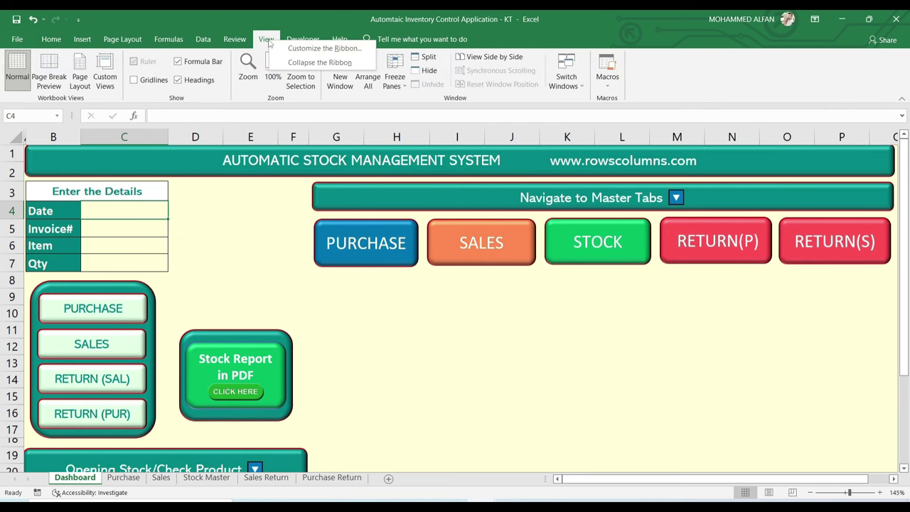
click(327, 48)
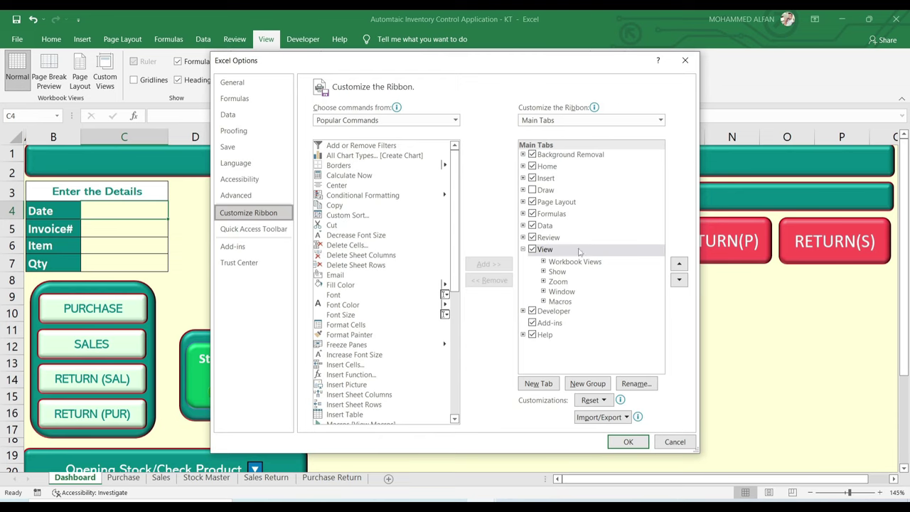
click(532, 312)
click(627, 442)
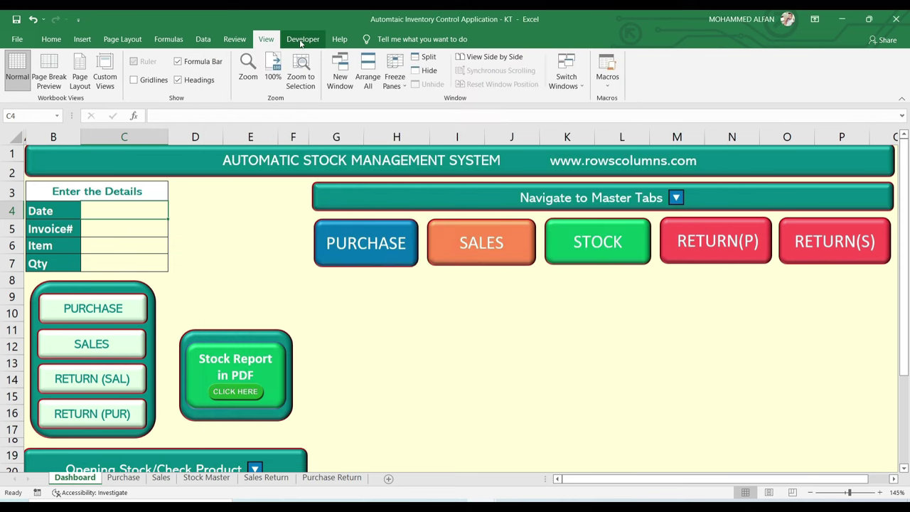
click(301, 41)
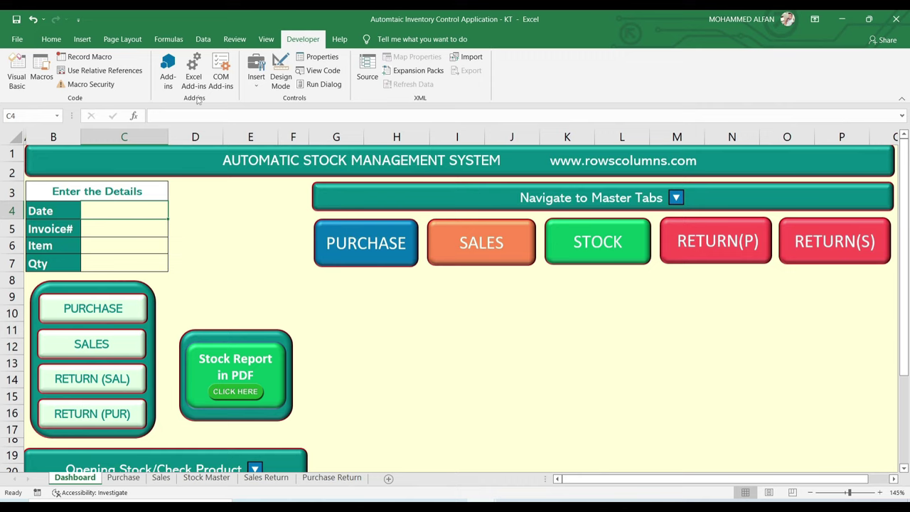
- Install the Mini Calendar and Date Picker add-in found by searching the store for DATEPICKER
click(168, 76)
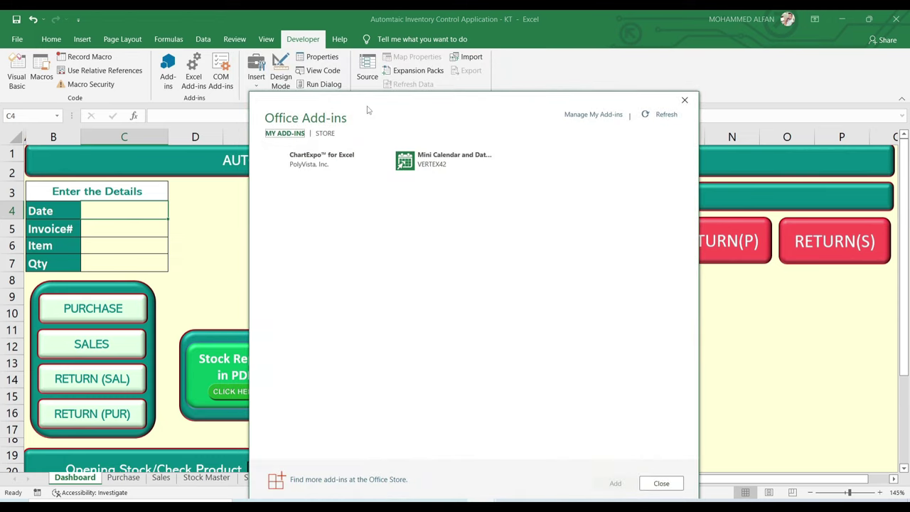
click(327, 135)
click(320, 183)
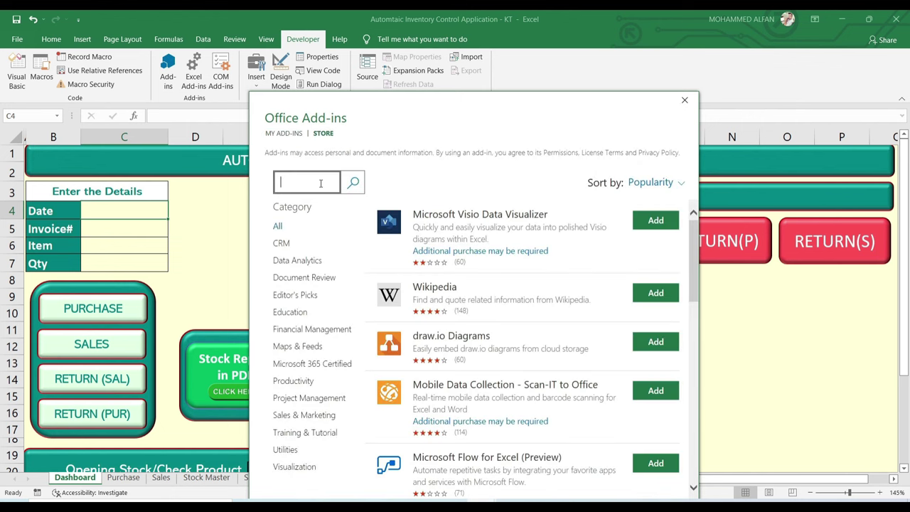
text(DATEPICKER)
key(Return)
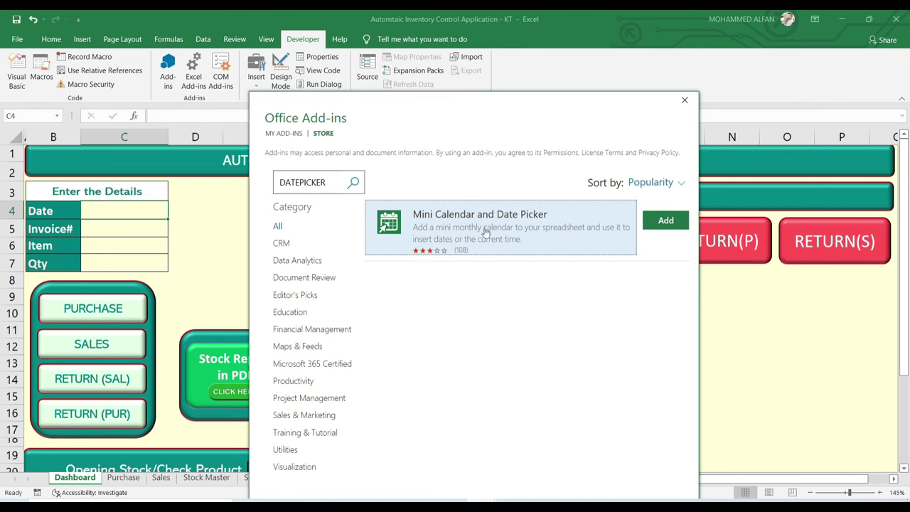
click(675, 224)
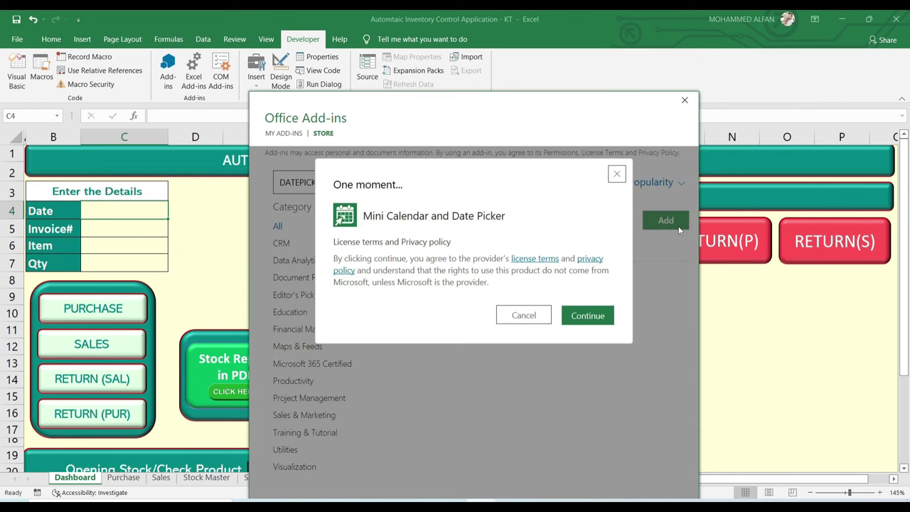
click(600, 317)
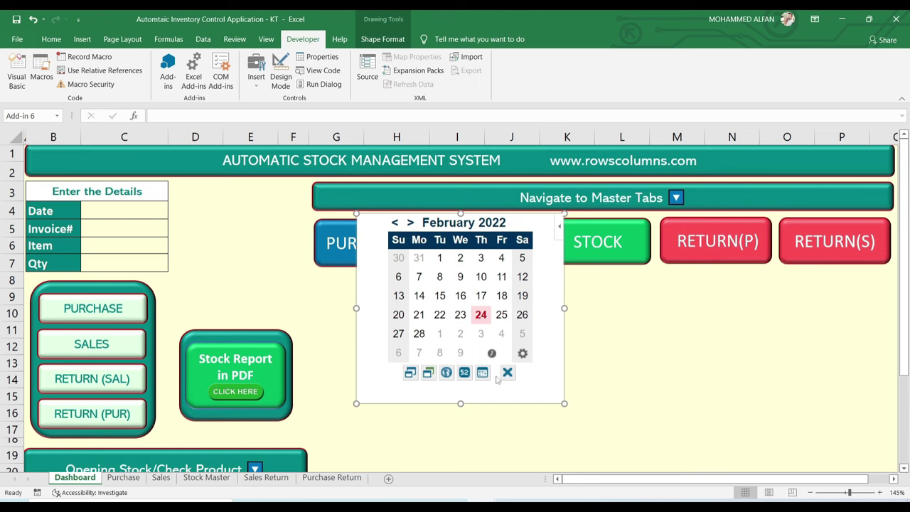
- Shrink the calendar and place it beside the Enter the Details form
drag(564, 403, 540, 349)
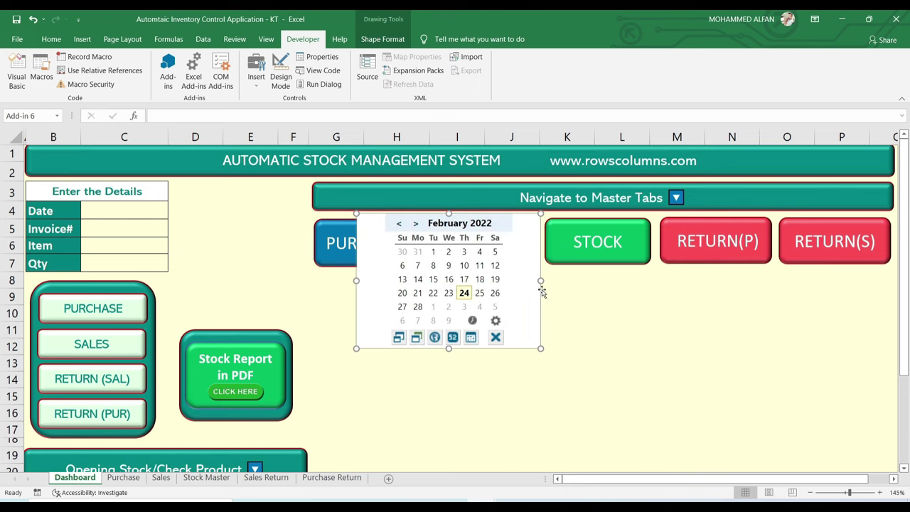
drag(513, 280, 304, 245)
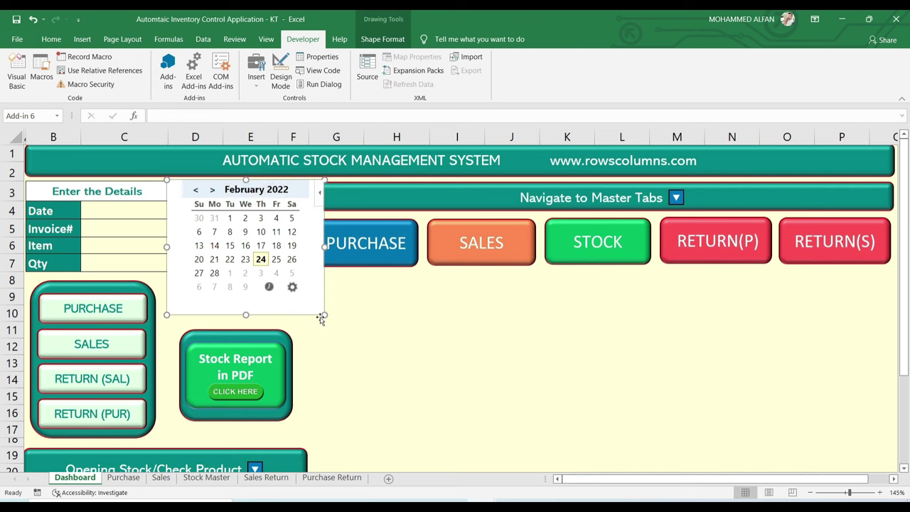
click(605, 329)
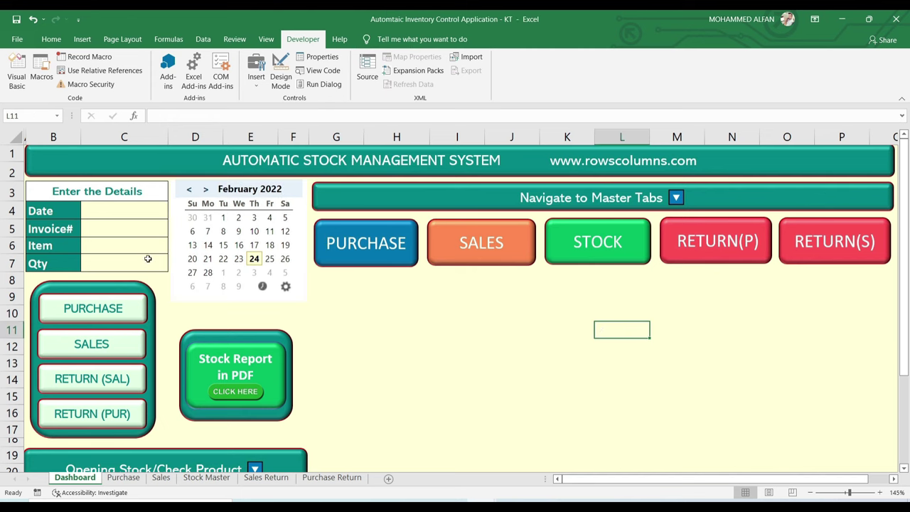
- Fill C4–C7 with date 20-02-2022 from the calendar, an invoice number, item Mouse and quantity 10
click(118, 211)
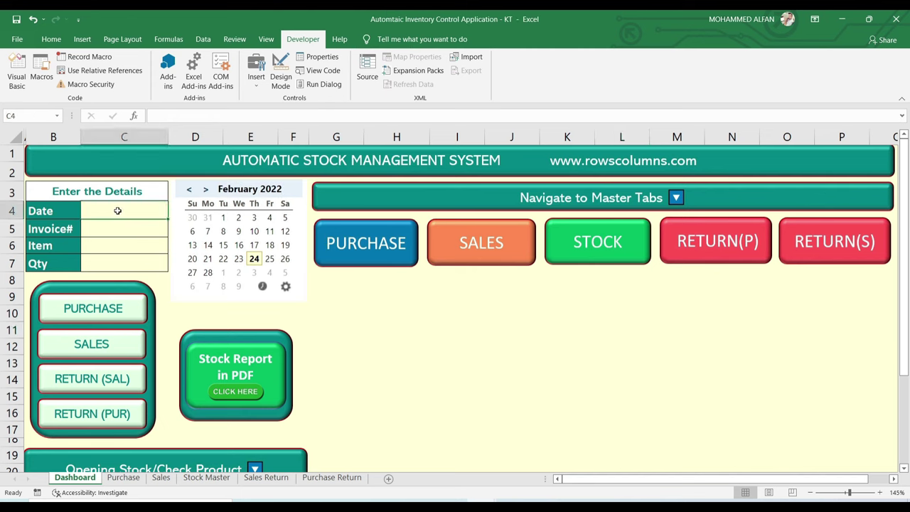
click(192, 259)
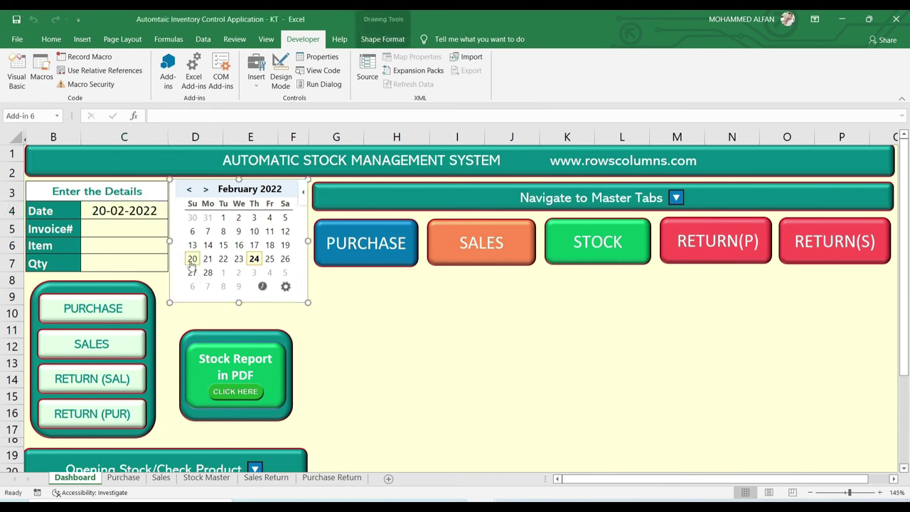
click(118, 228)
text(AZ)
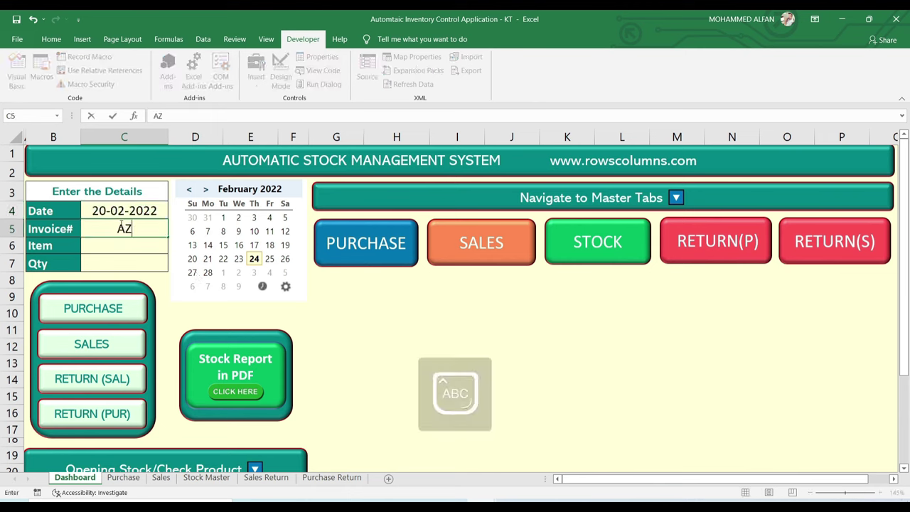
text(501)
key(Return)
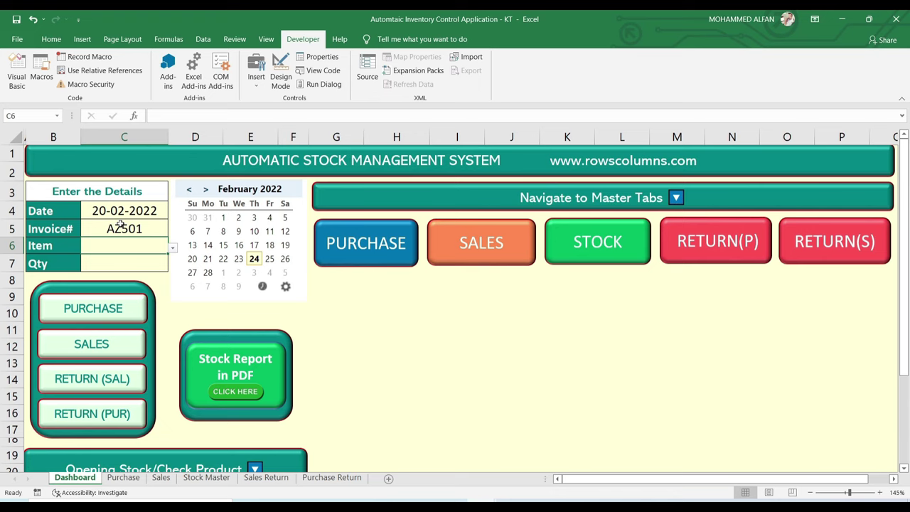
click(173, 248)
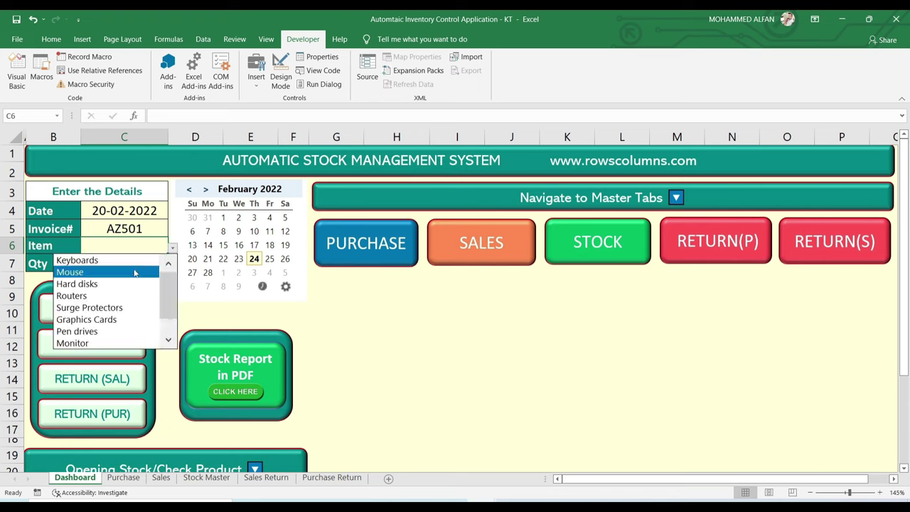
click(135, 272)
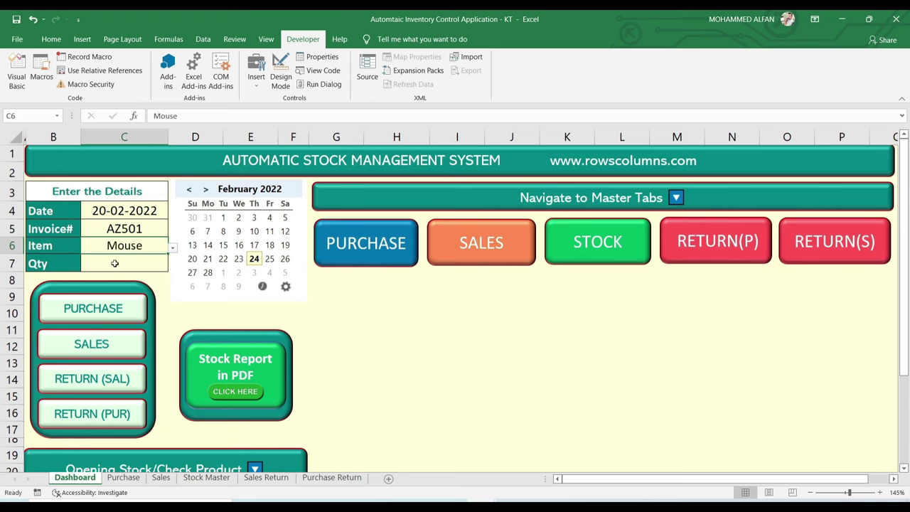
click(115, 263)
text(10)
key(Return)
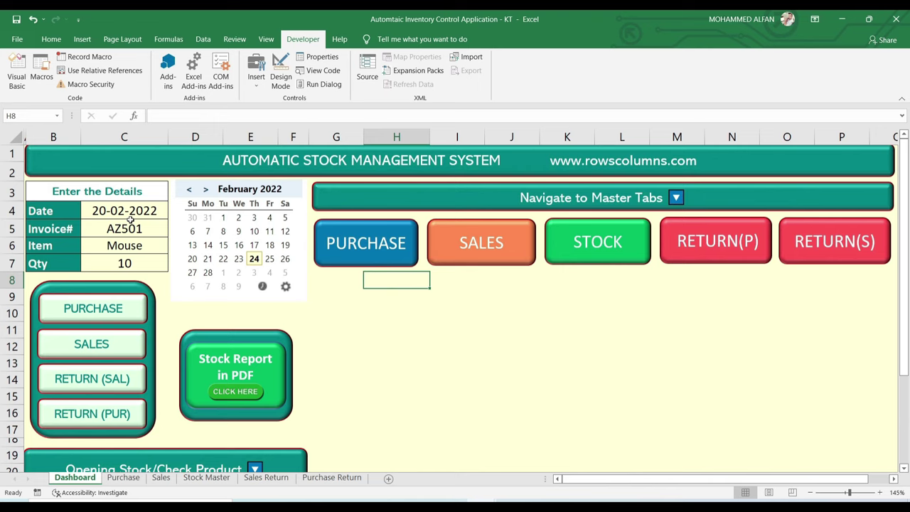
- Start recording a new macro named 'Test' with the Date cell C4 selected
click(130, 217)
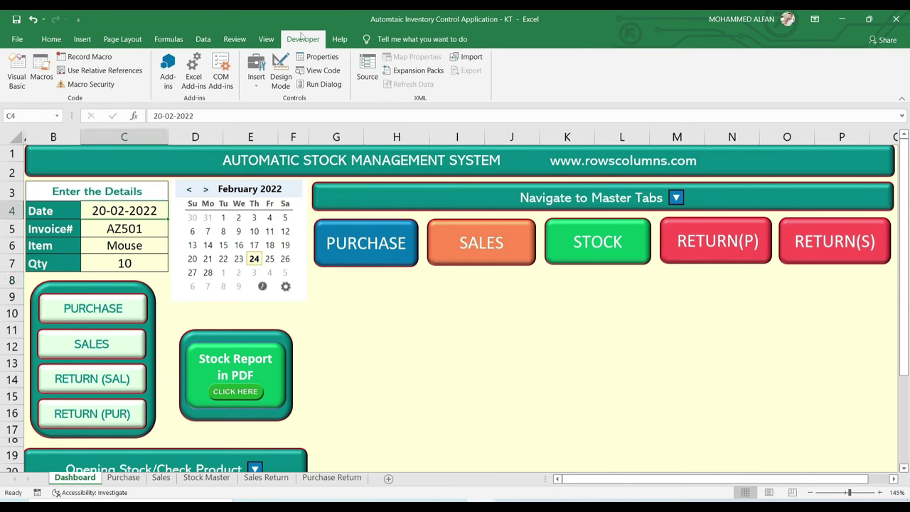
click(86, 59)
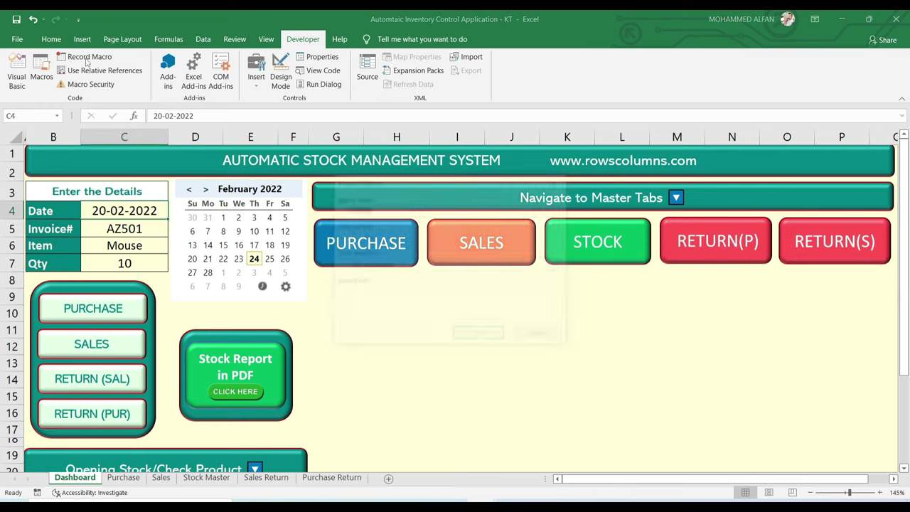
text(Test)
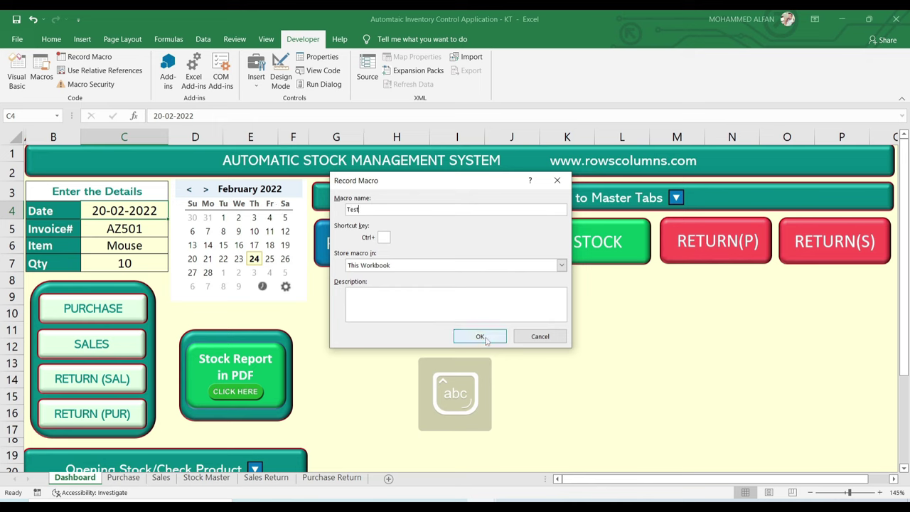
click(479, 335)
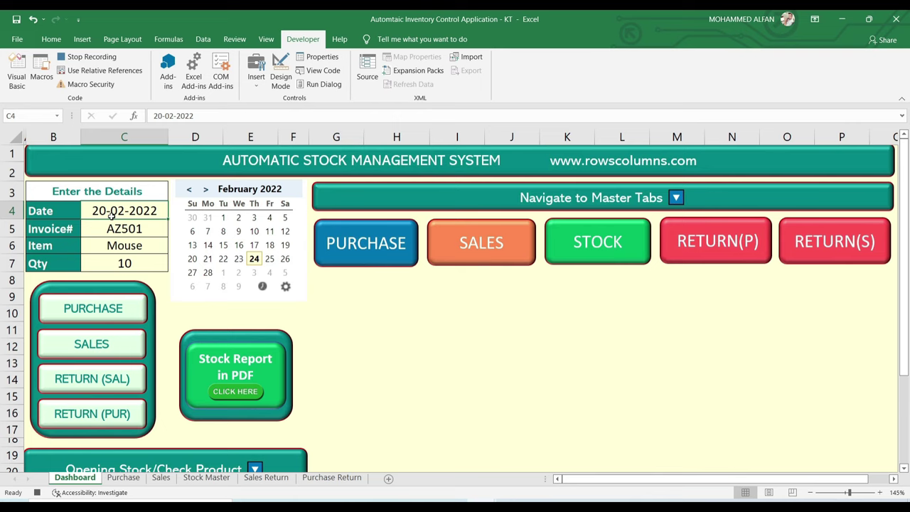
- Copy form values C4:C7 and paste them as transposed values into Purchase cell A2
drag(112, 215, 121, 257)
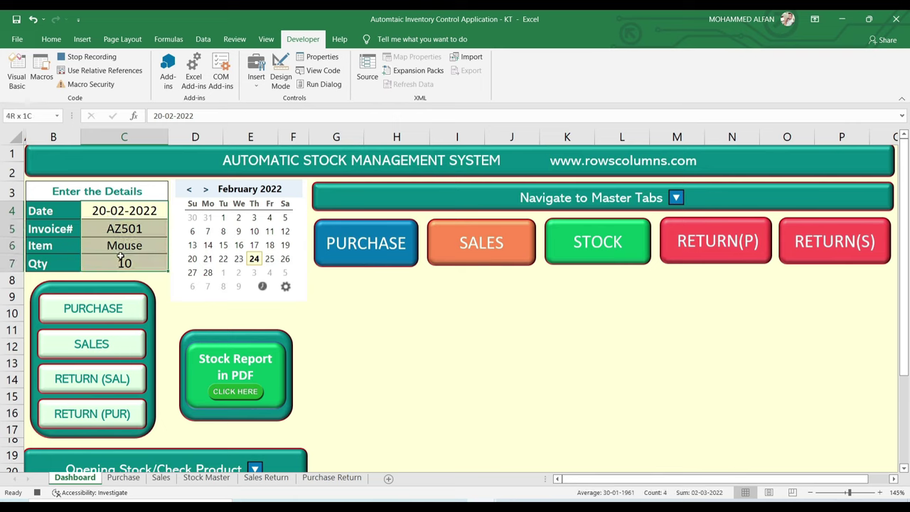
key(ctrl+c)
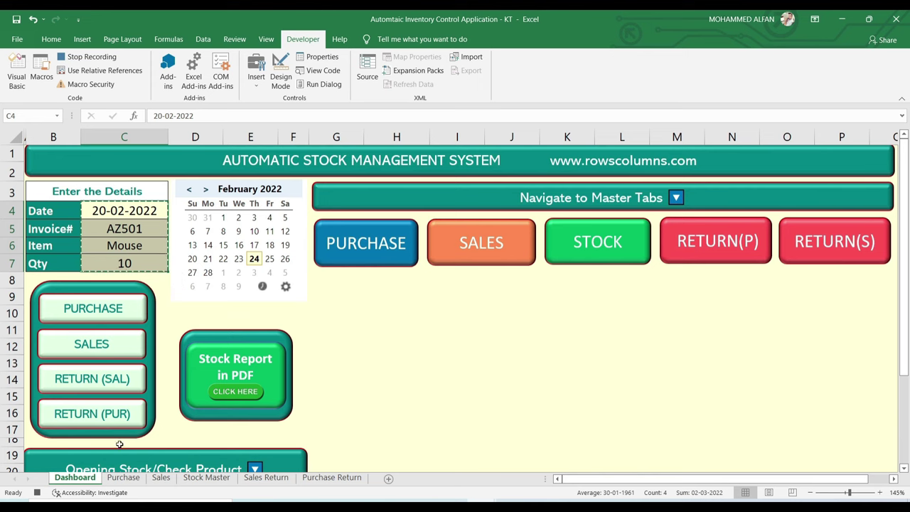
click(123, 478)
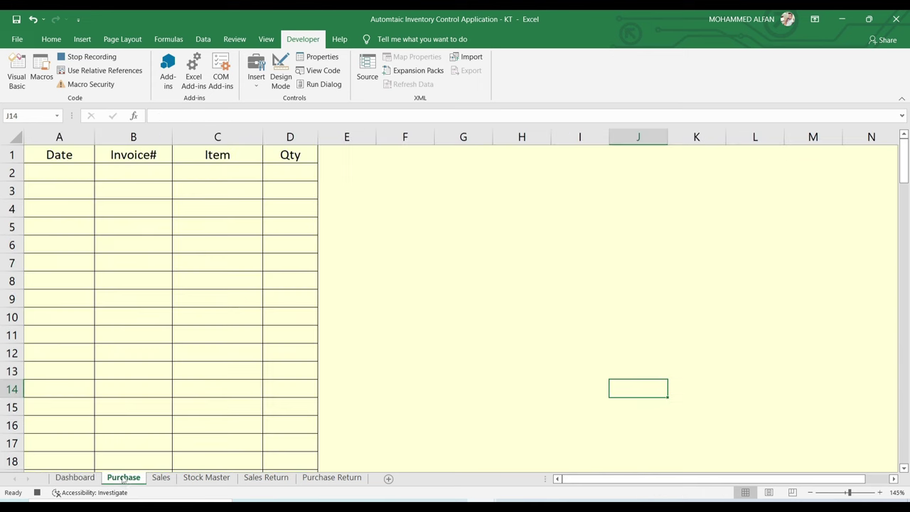
click(58, 172)
right_click(58, 172)
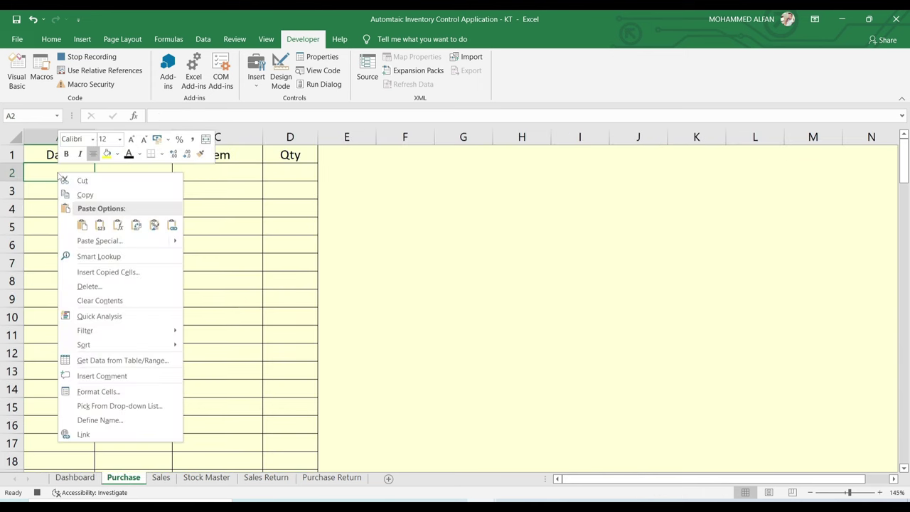
click(107, 241)
click(29, 197)
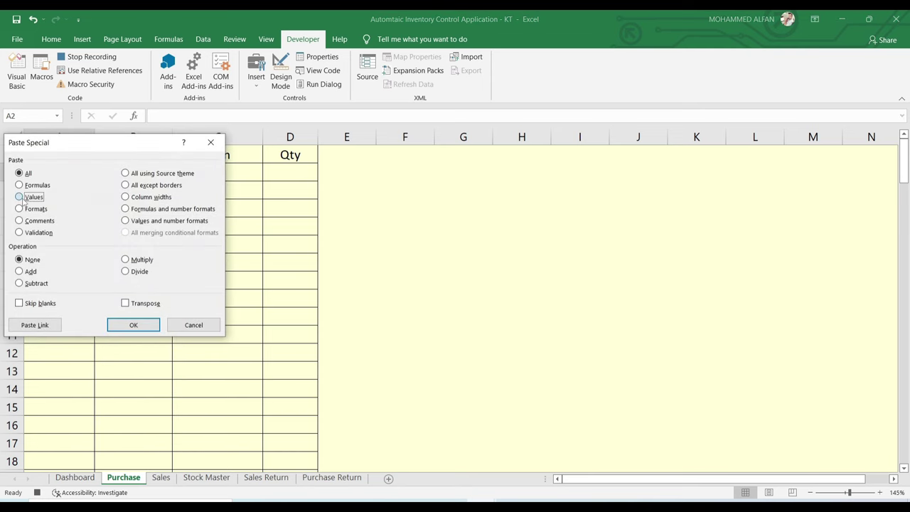
drag(78, 149, 357, 173)
click(405, 327)
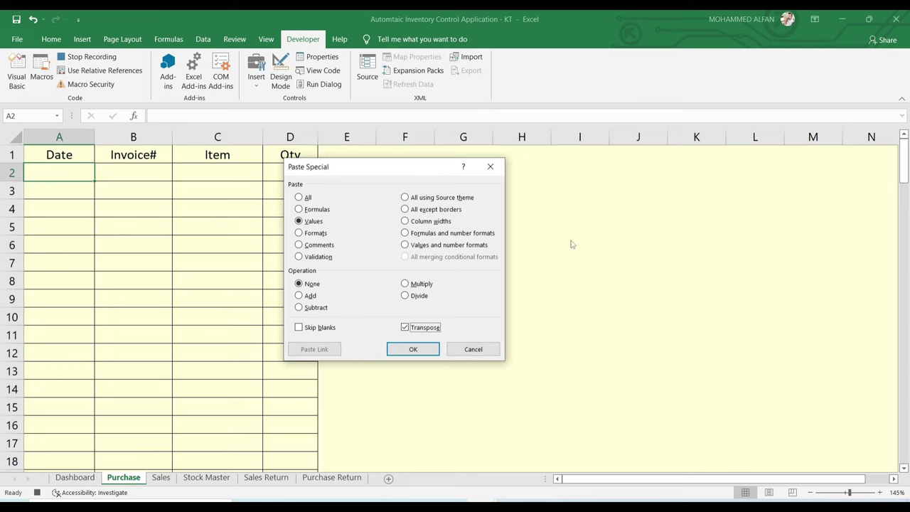
click(426, 349)
- Insert a blank row 2 on Purchase, then clear the Dashboard form cells C4:C7
click(12, 173)
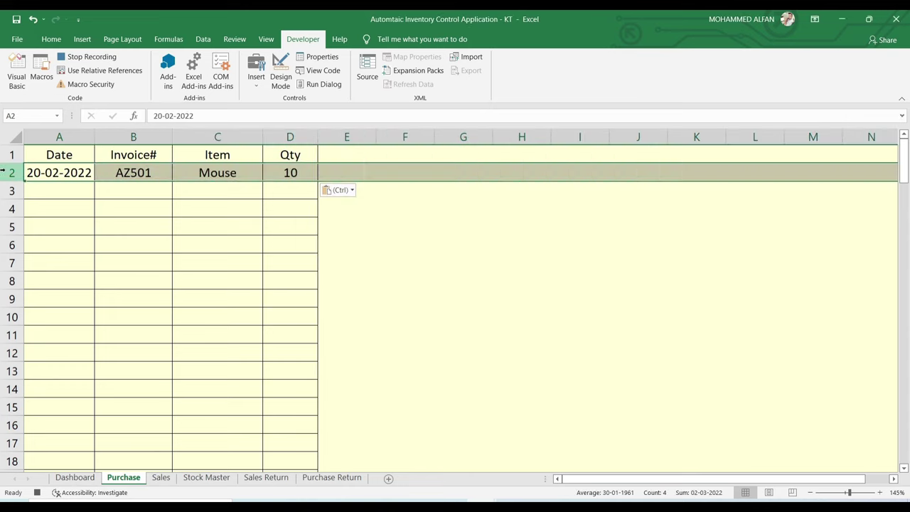
right_click(11, 173)
click(63, 254)
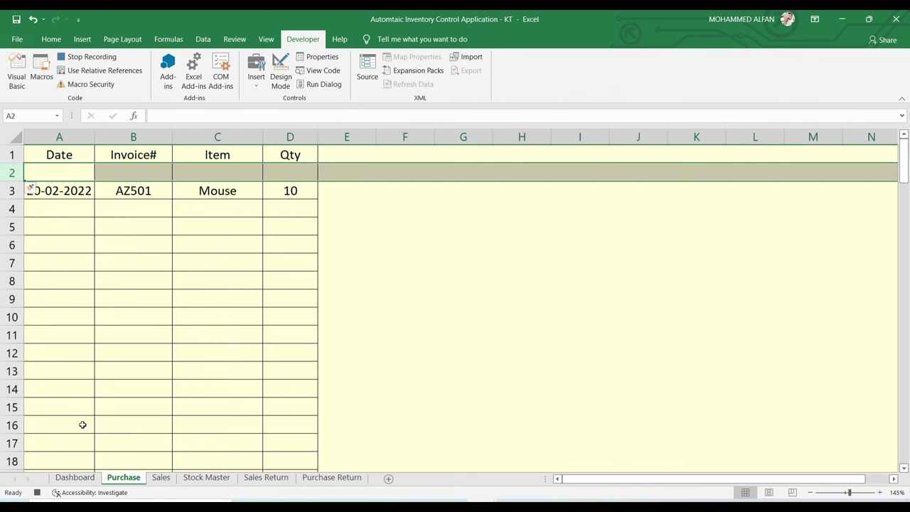
click(74, 478)
click(376, 324)
drag(122, 211, 124, 262)
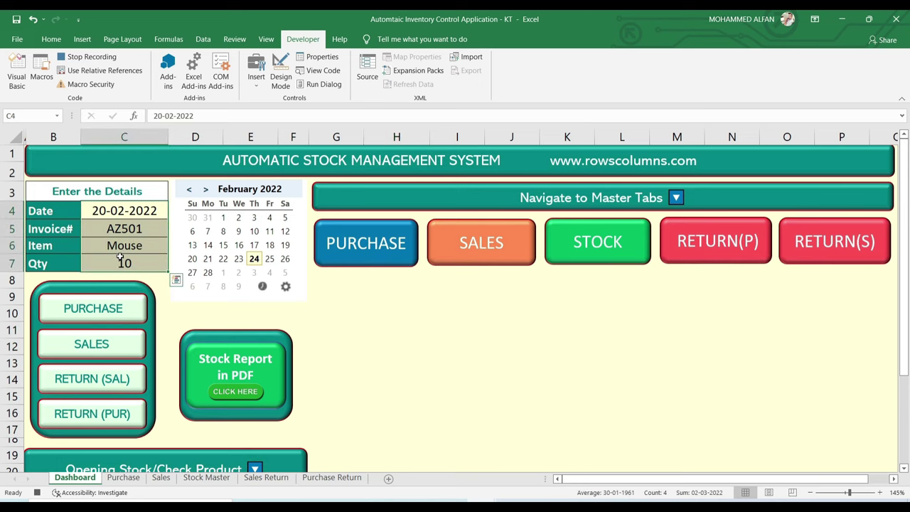
key(Delete)
click(114, 207)
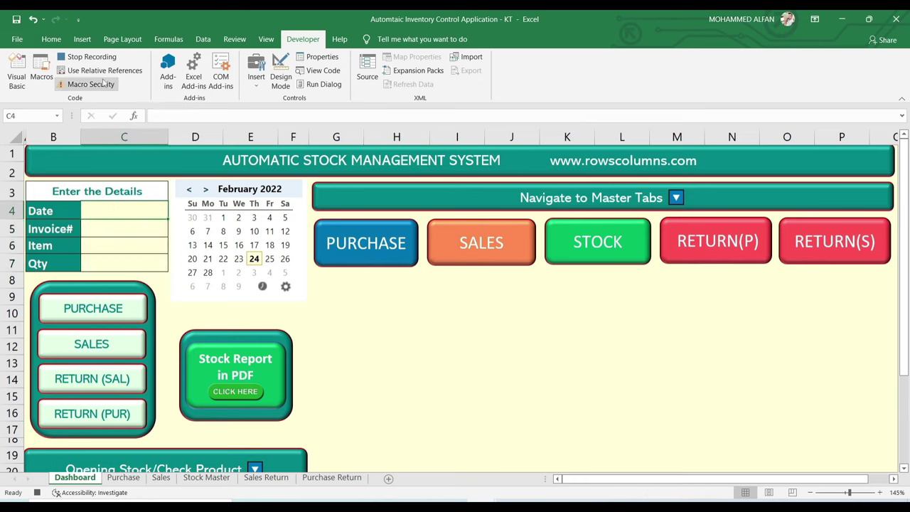
- Stop the macro recording, check the Purchase sheet, and return to the Dashboard
click(89, 57)
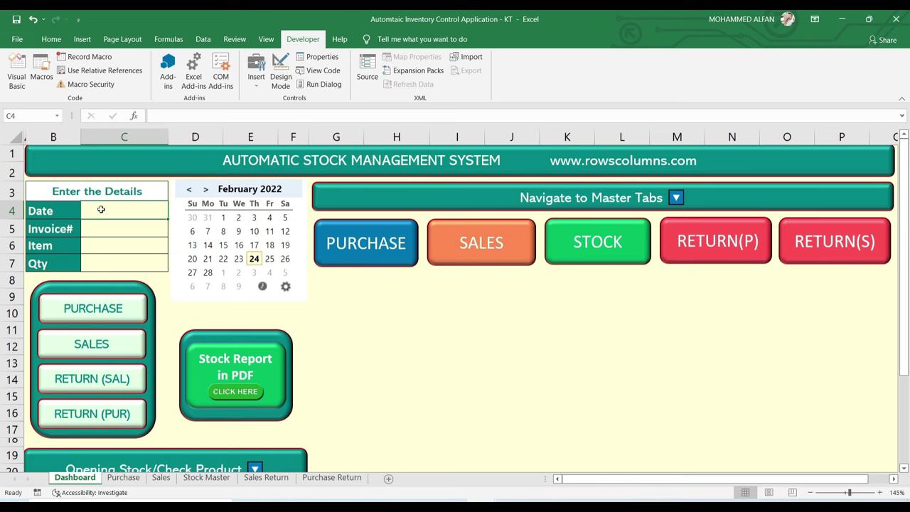
click(425, 364)
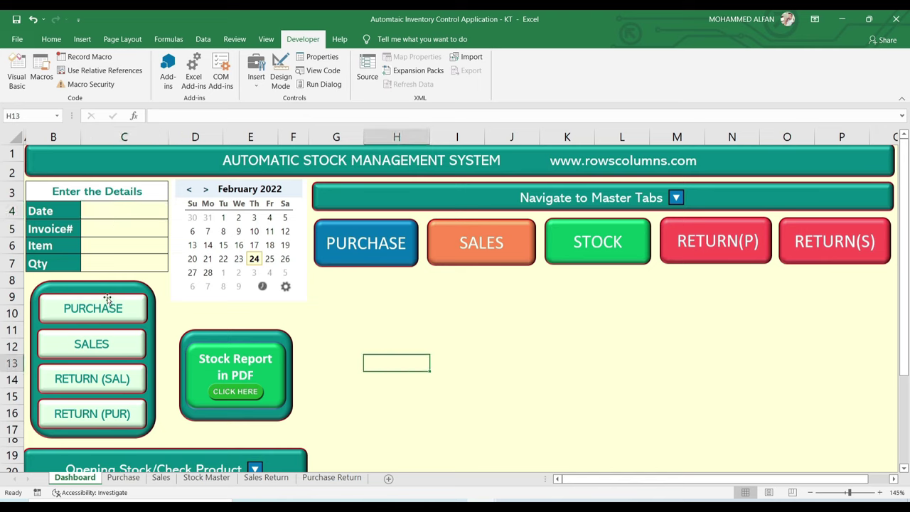
click(122, 480)
click(75, 477)
- Assign the recorded Test macro to the Dashboard's PURCHASE button shape
right_click(95, 302)
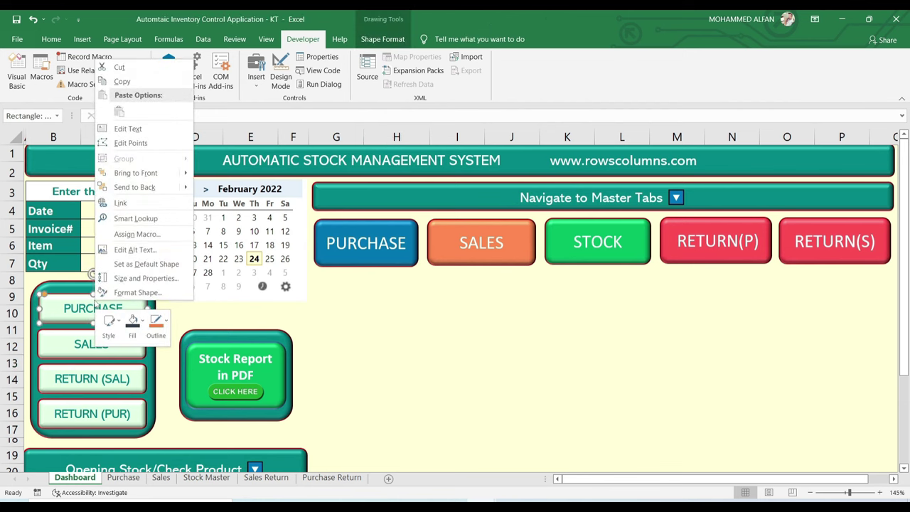
click(165, 236)
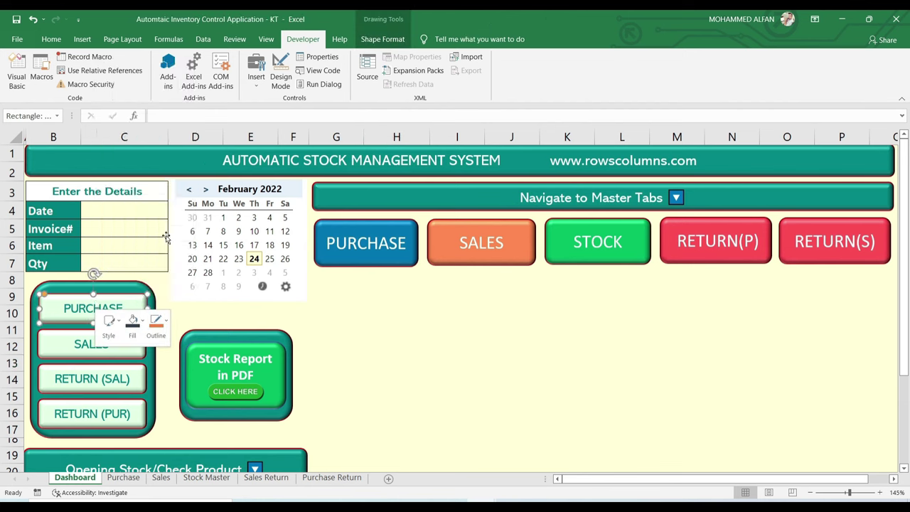
drag(173, 137, 447, 245)
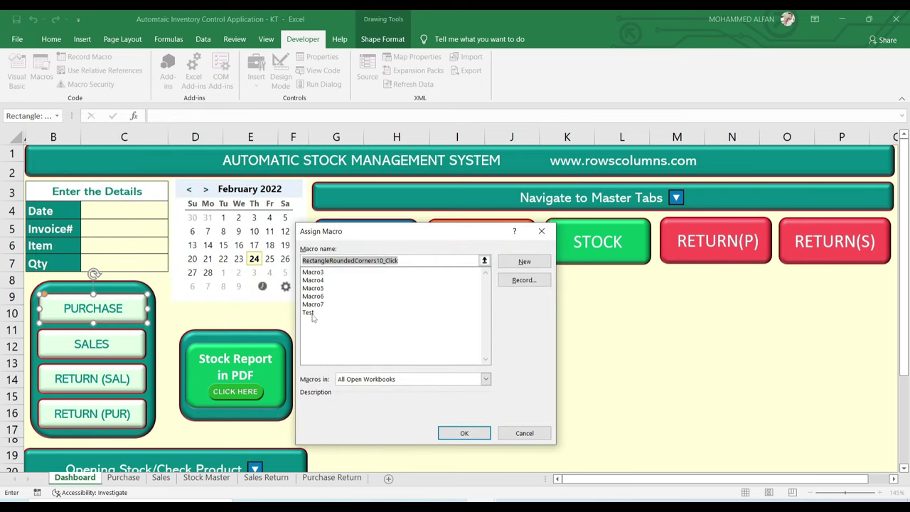
click(315, 313)
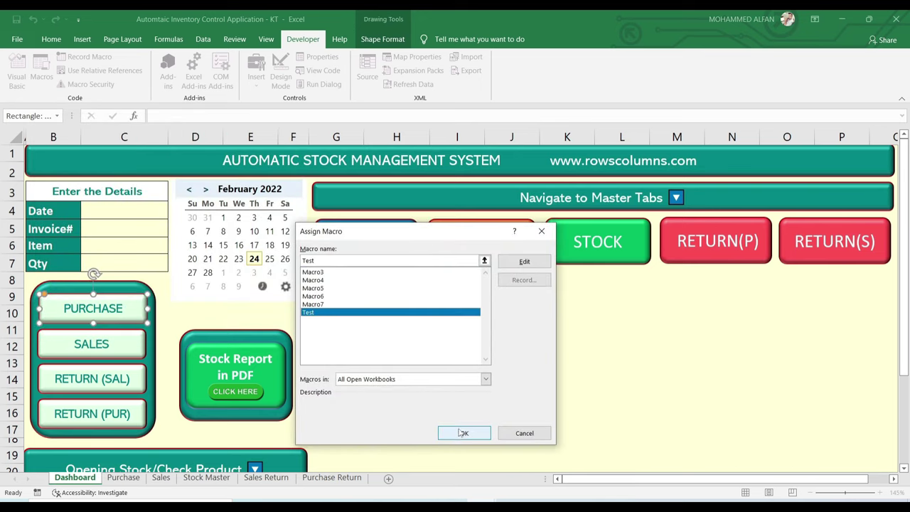
click(463, 433)
click(461, 429)
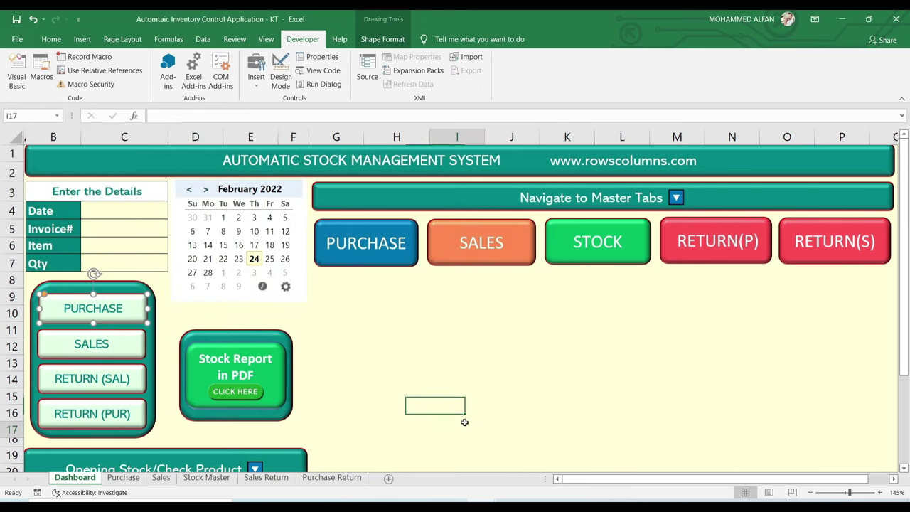
- Fill the form with date 24-02-2022, an invoice number and item Mouse
click(113, 212)
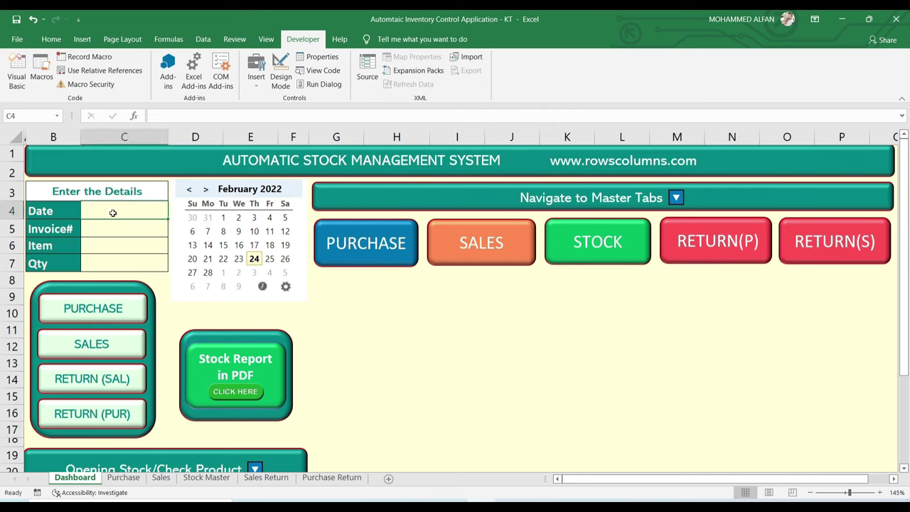
click(254, 261)
click(105, 230)
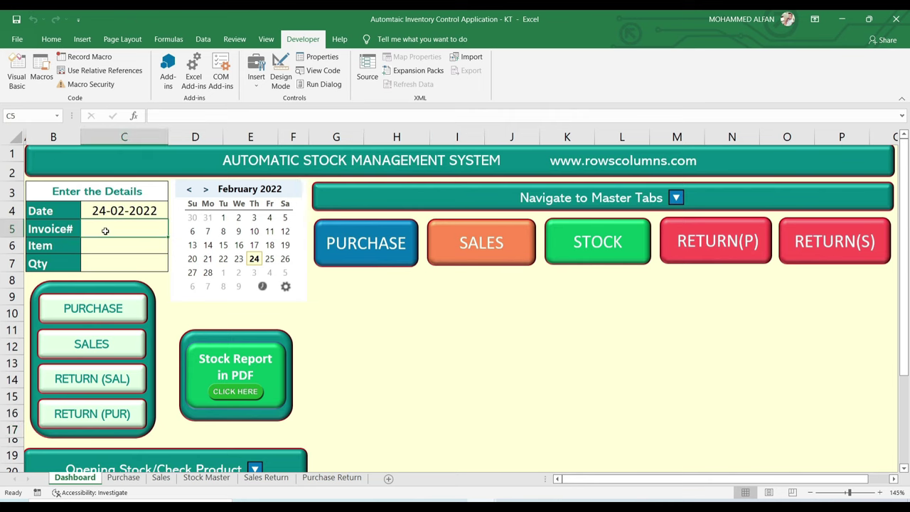
text(A105)
key(Return)
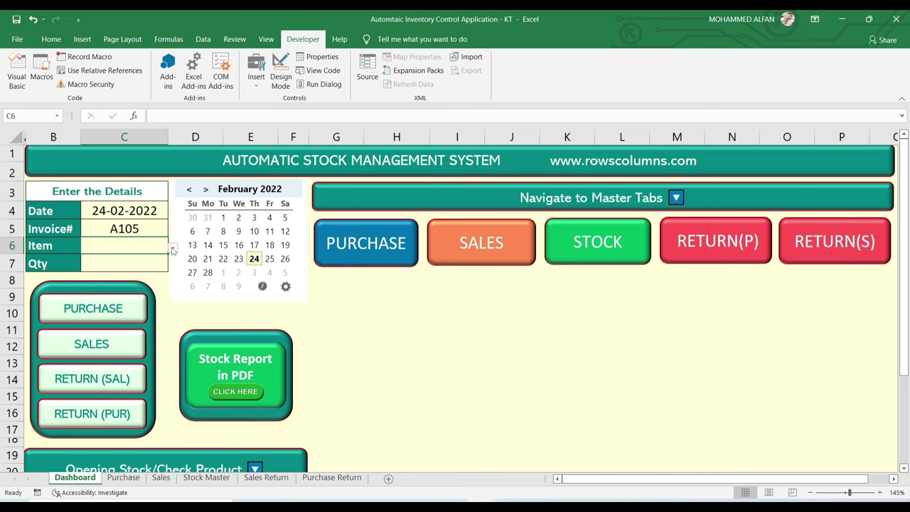
click(172, 248)
click(128, 272)
- Enter quantity 1005, post the entry with PURCHASE, and view the Purchase sheet
click(123, 266)
text(1005)
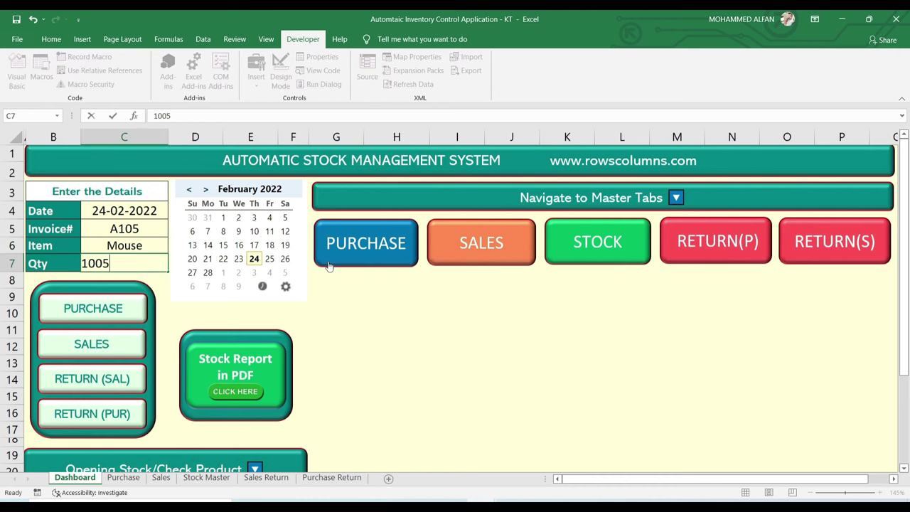
key(Return)
click(113, 308)
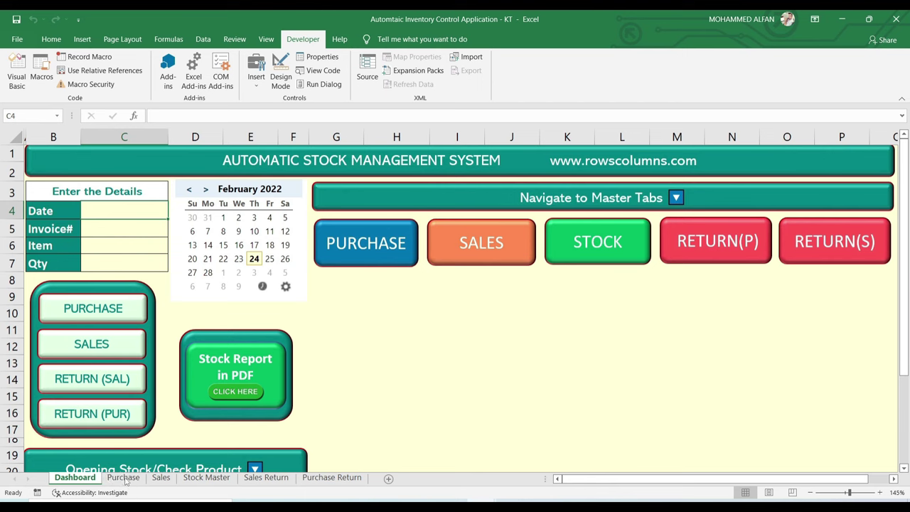
click(363, 242)
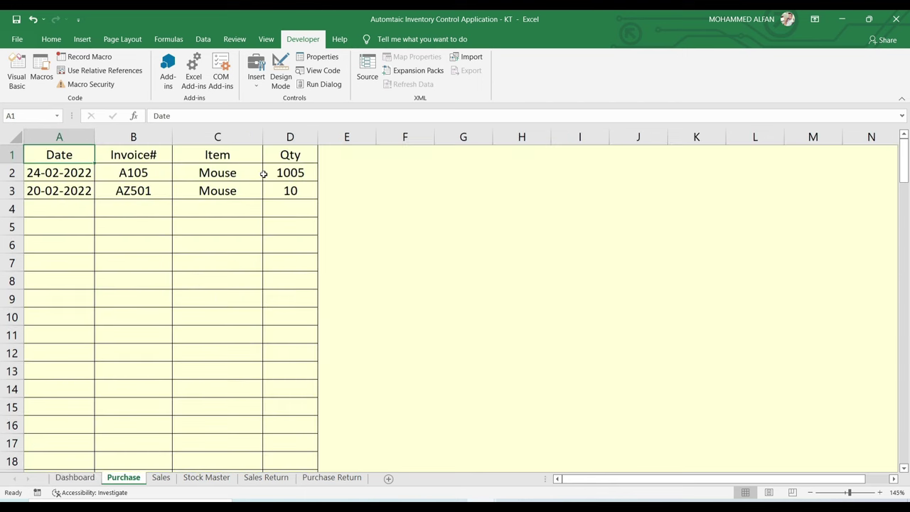
- Back on the Dashboard, set the form's date to 16-02-2022 from the calendar
click(75, 477)
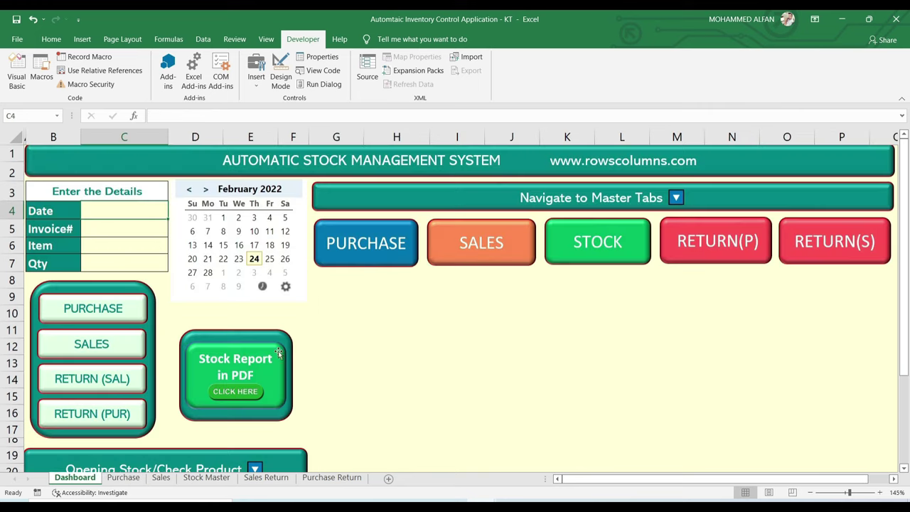
click(489, 330)
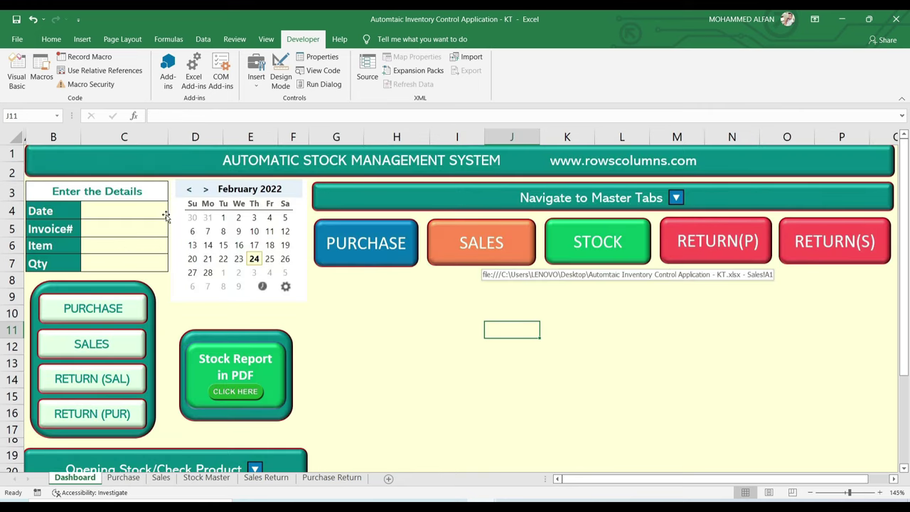
drag(125, 211, 126, 258)
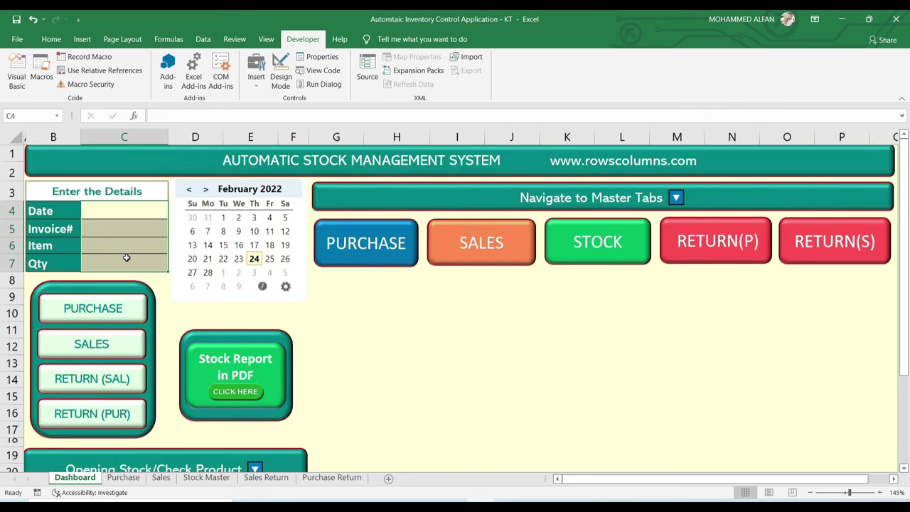
click(117, 213)
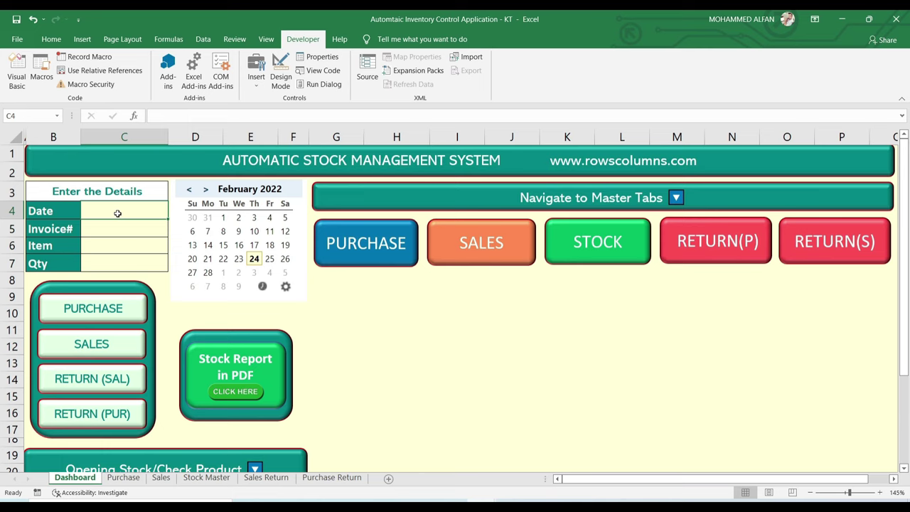
click(239, 244)
click(123, 228)
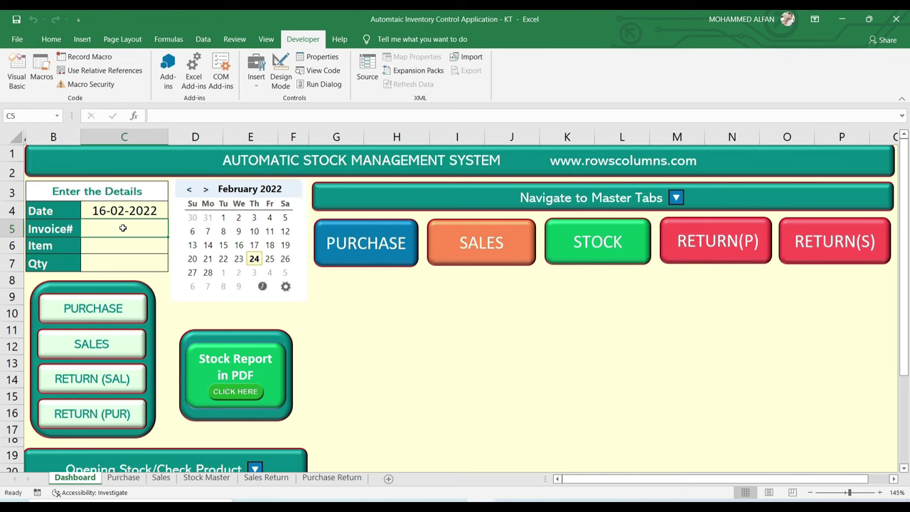
- Enter an invoice number, choose item Mouse, and set quantity 2
text(ZZ500)
key(Return)
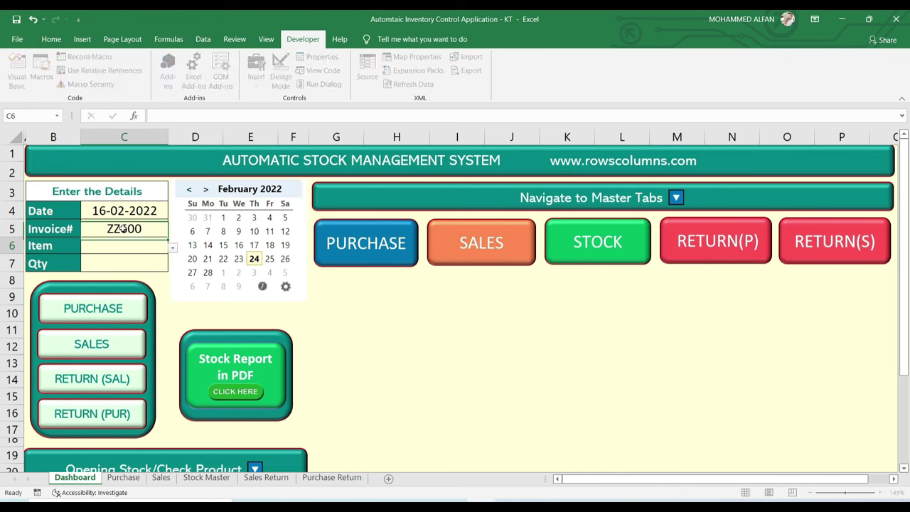
click(172, 248)
click(113, 263)
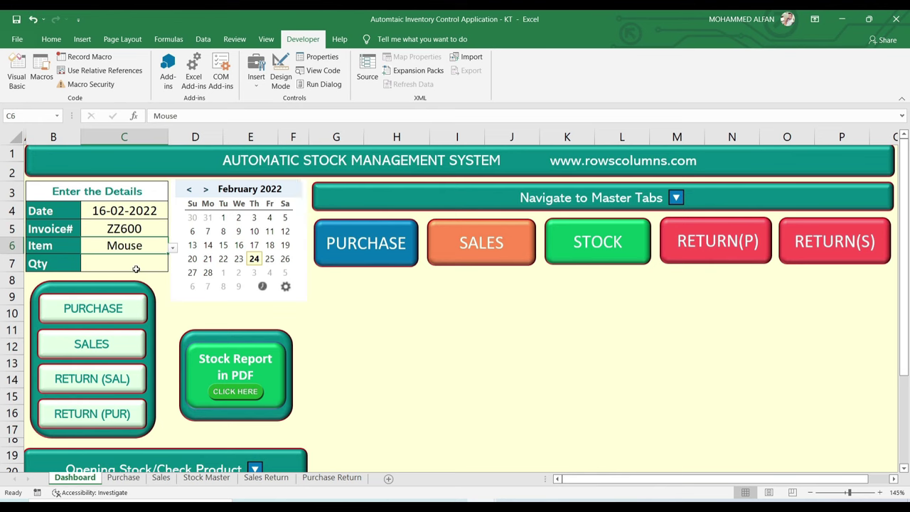
click(132, 266)
text(2)
key(Return)
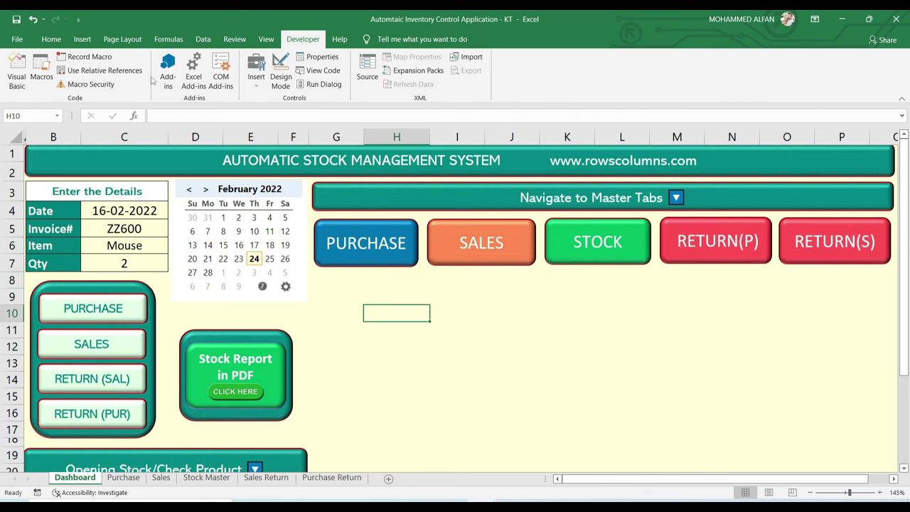
- Start recording macro TEST2 and copy the form values C4:C7
click(89, 57)
text(TEST2)
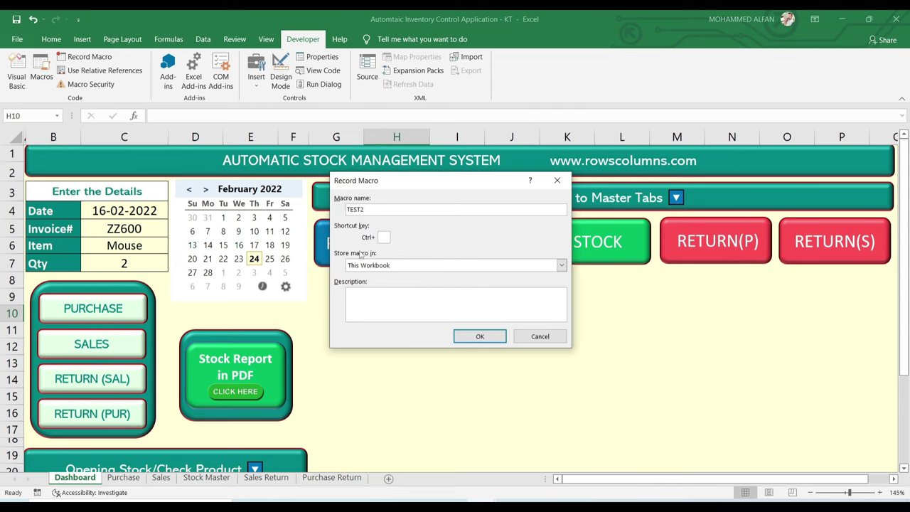
click(481, 336)
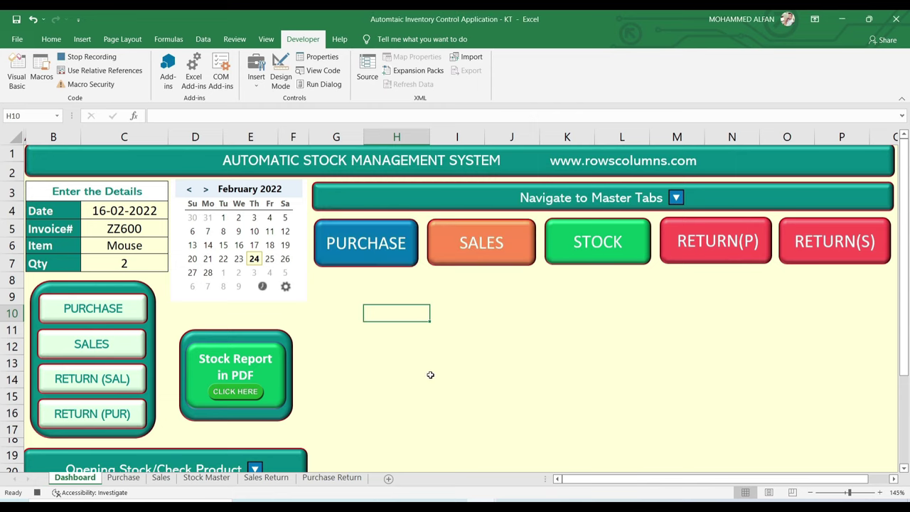
click(469, 373)
drag(125, 210, 128, 265)
key(ctrl+c)
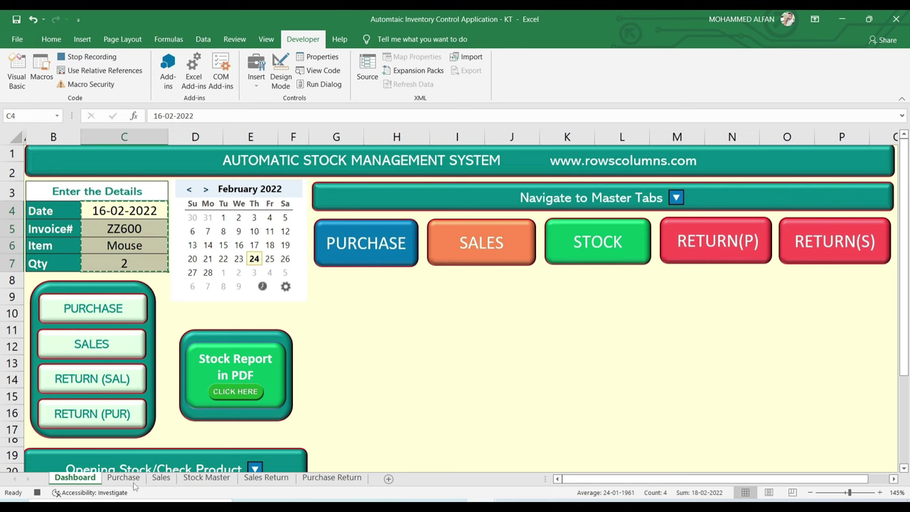
- Paste the copied values transposed into Sales cell A2
click(161, 477)
click(56, 169)
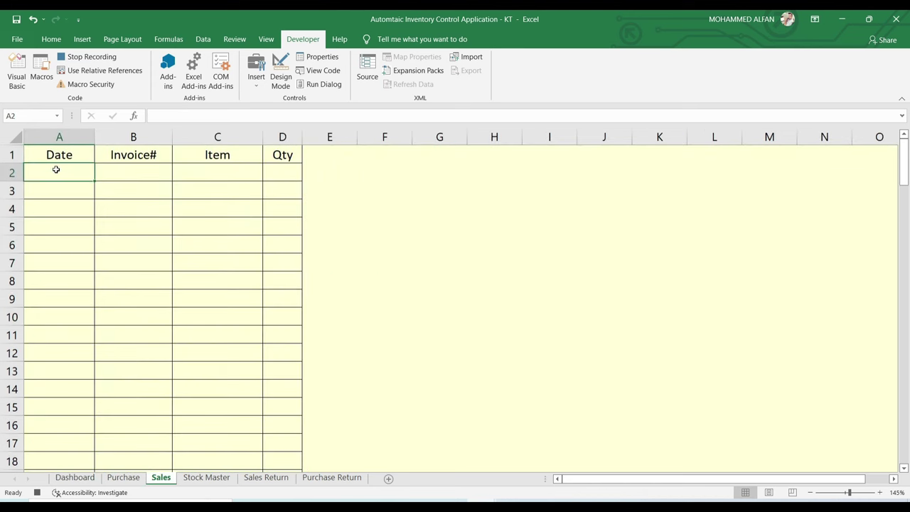
right_click(57, 172)
click(97, 238)
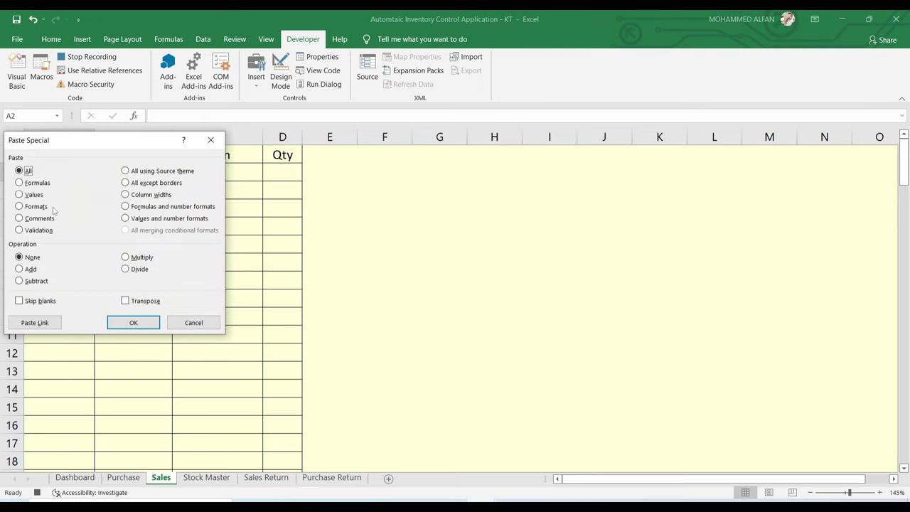
click(32, 194)
click(126, 301)
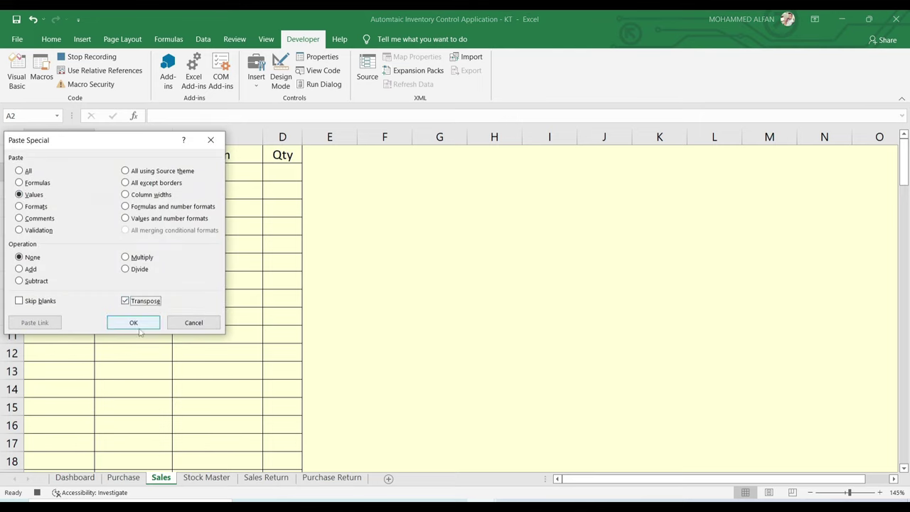
click(135, 324)
- Clear the Dashboard form cells C4:C7 and stop the macro recording
click(12, 172)
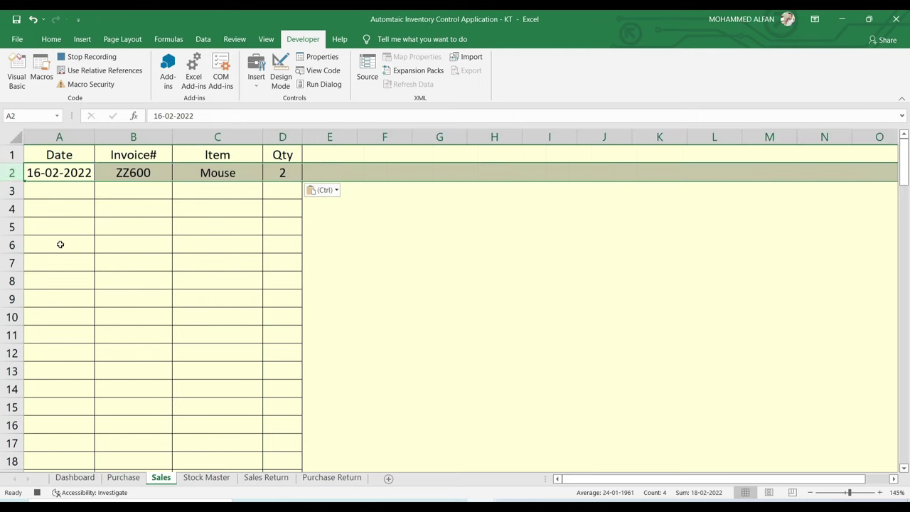
right_click(11, 173)
click(75, 477)
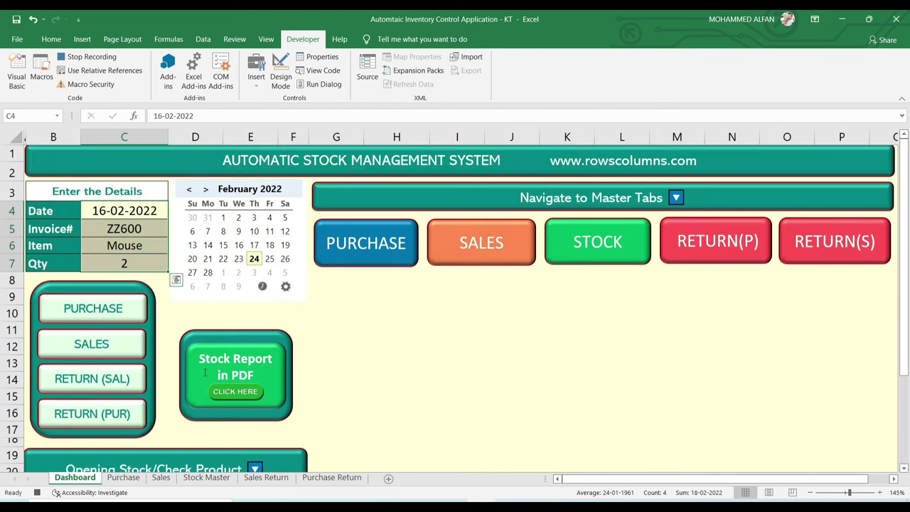
click(400, 326)
drag(137, 208, 133, 257)
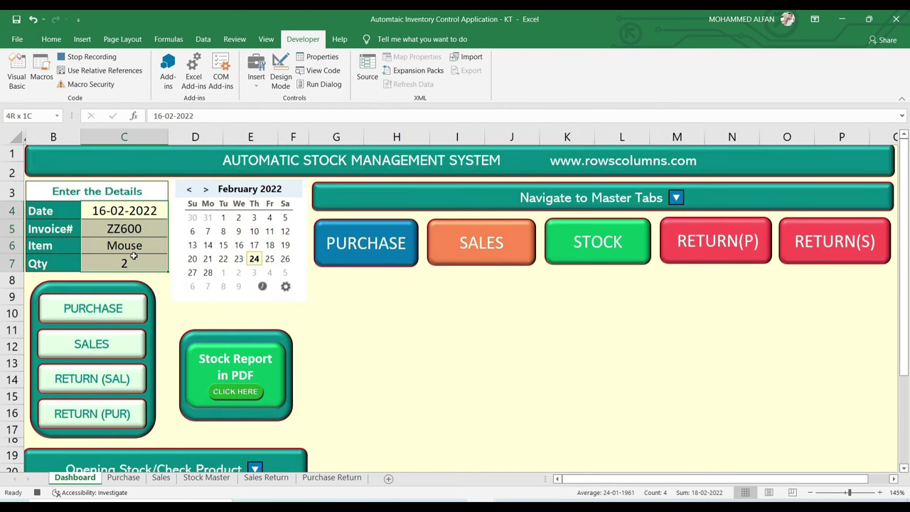
key(Delete)
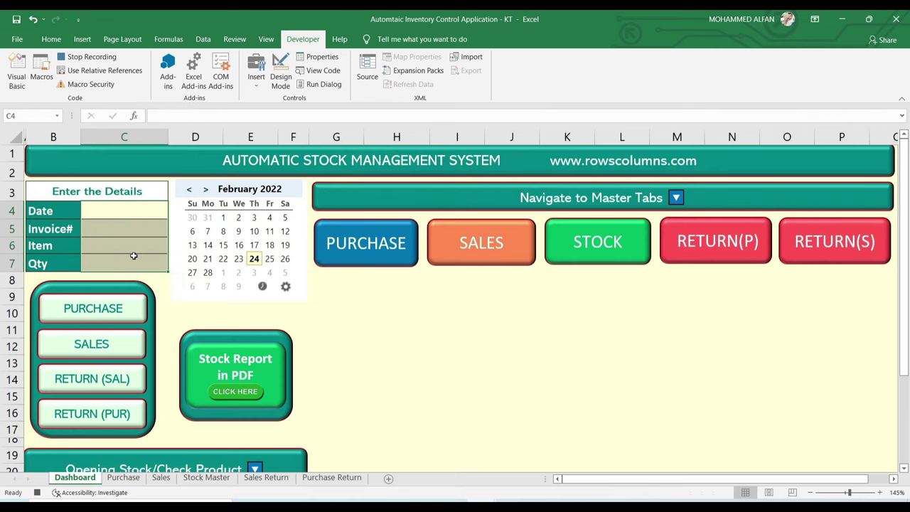
click(119, 212)
click(89, 57)
click(416, 359)
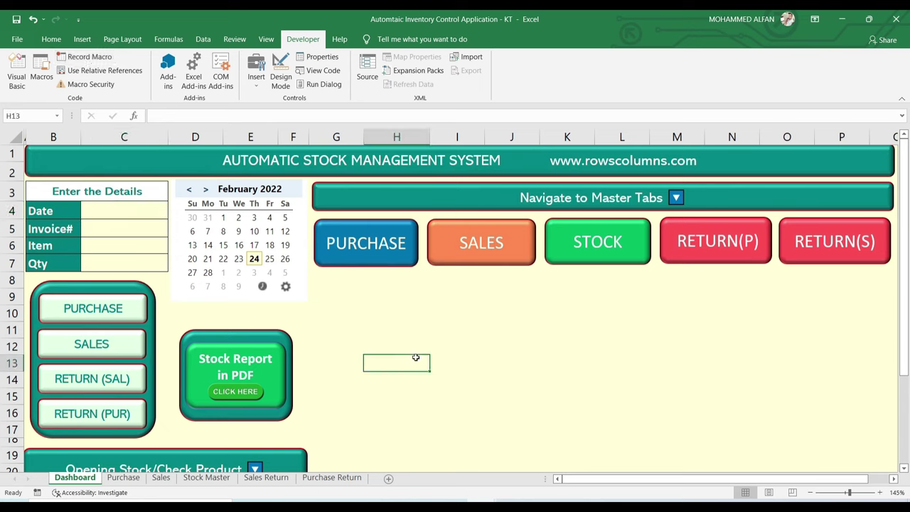
- Assign the TEST2 macro to the SALES button shape
ctrl+click(118, 344)
right_click(118, 344)
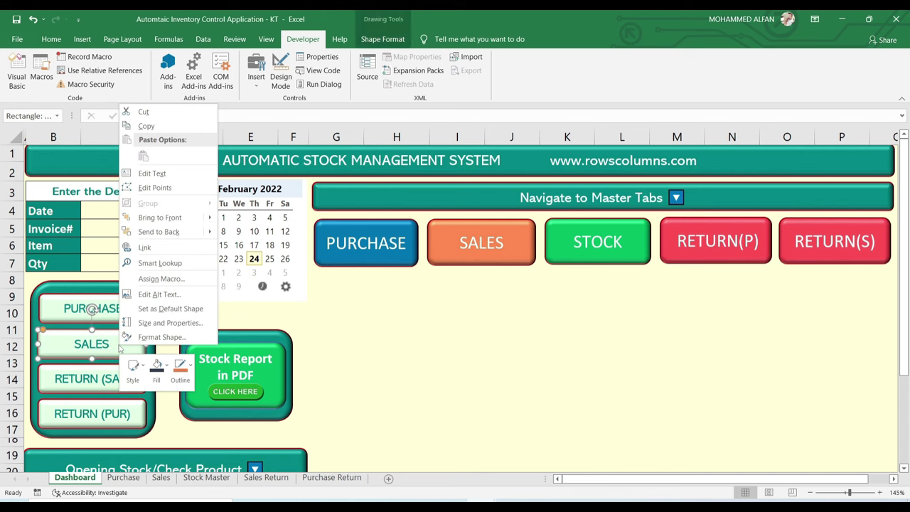
click(161, 278)
click(60, 259)
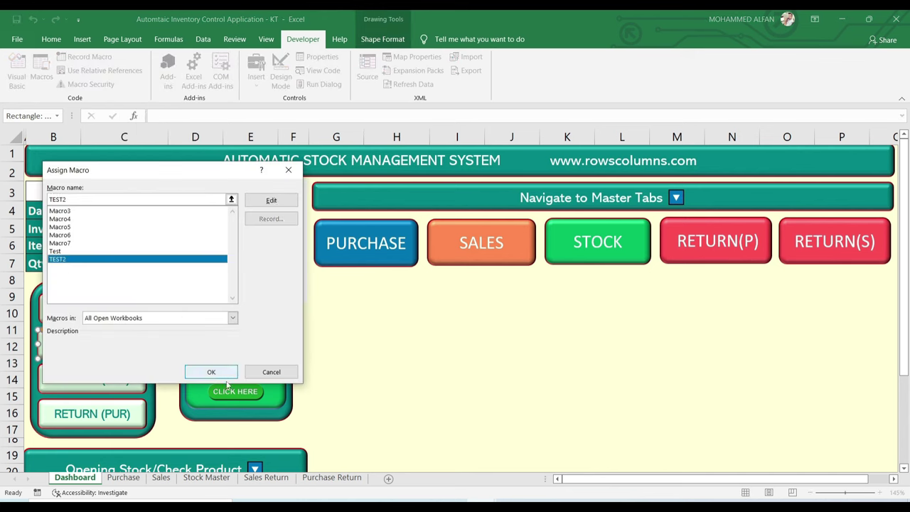
click(214, 372)
click(99, 213)
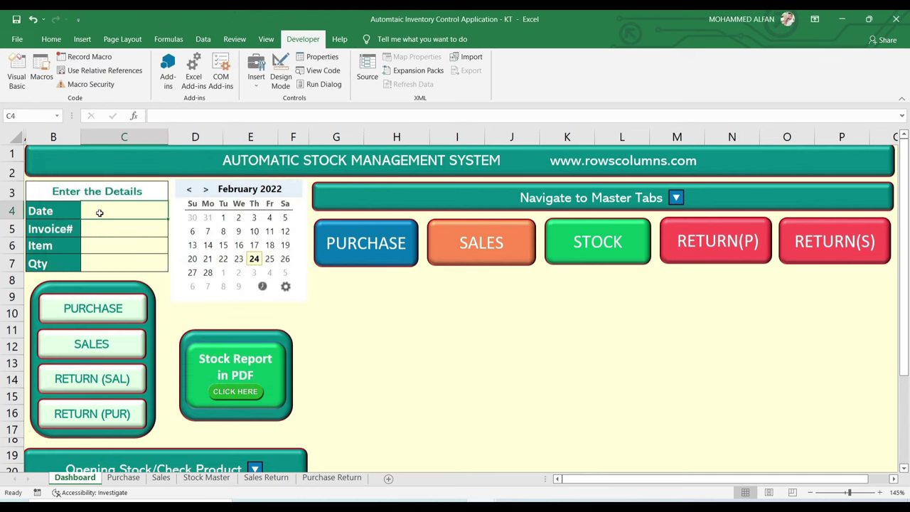
- Fill the form with date 24-02-2022, an invoice number, item Mouse and quantity 5
click(254, 262)
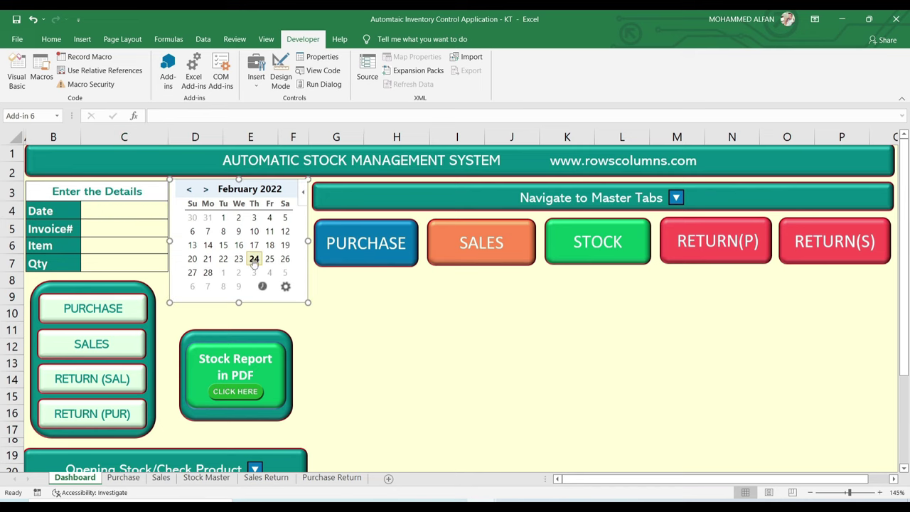
click(254, 262)
click(120, 228)
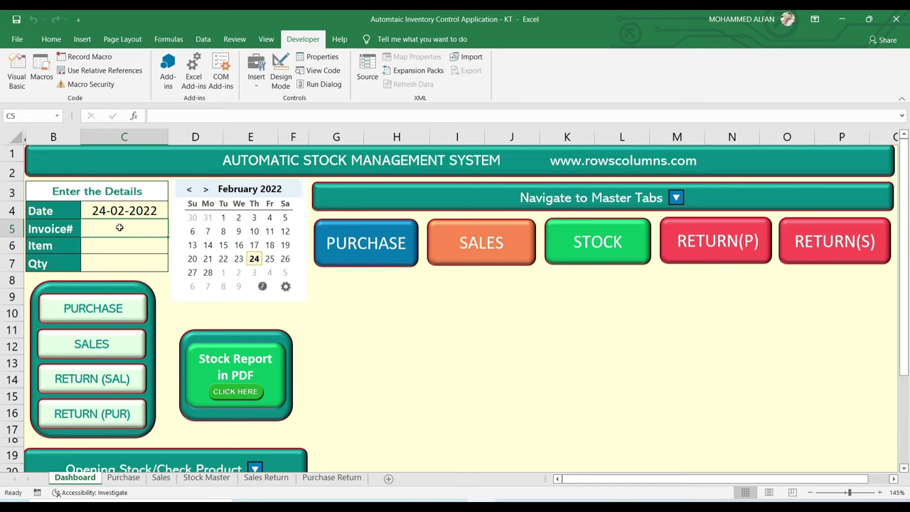
text(EE205)
key(Return)
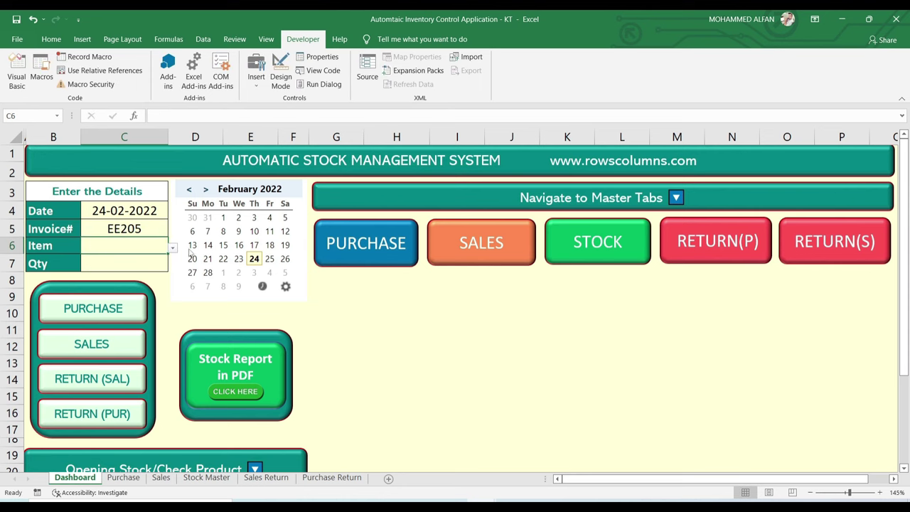
click(172, 247)
click(151, 271)
click(149, 267)
text(5)
key(Return)
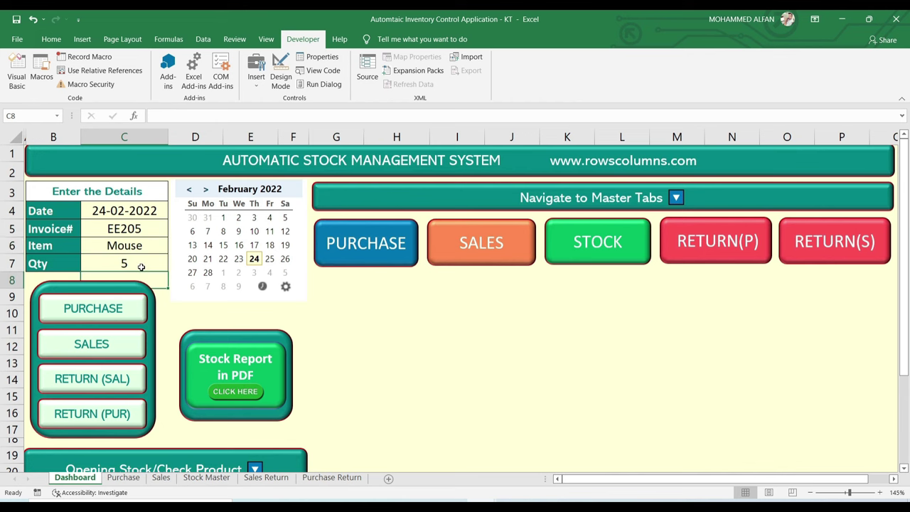
- Post the sale with the SALES button, check it on Sales, then view Purchase
click(396, 329)
click(103, 345)
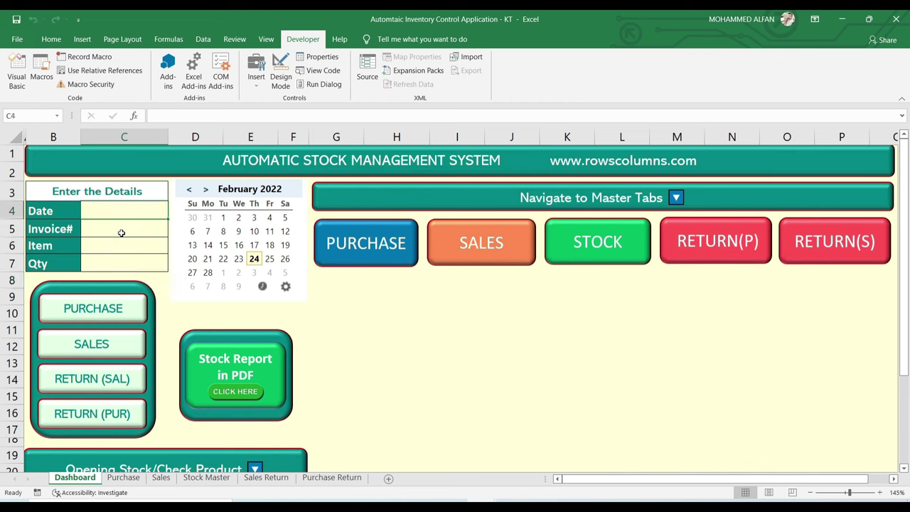
click(161, 477)
drag(284, 172, 43, 173)
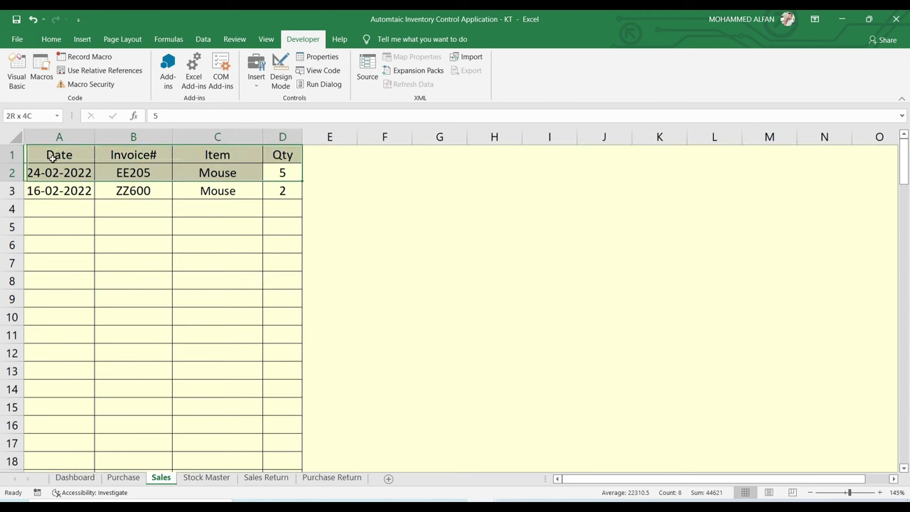
click(123, 477)
click(160, 478)
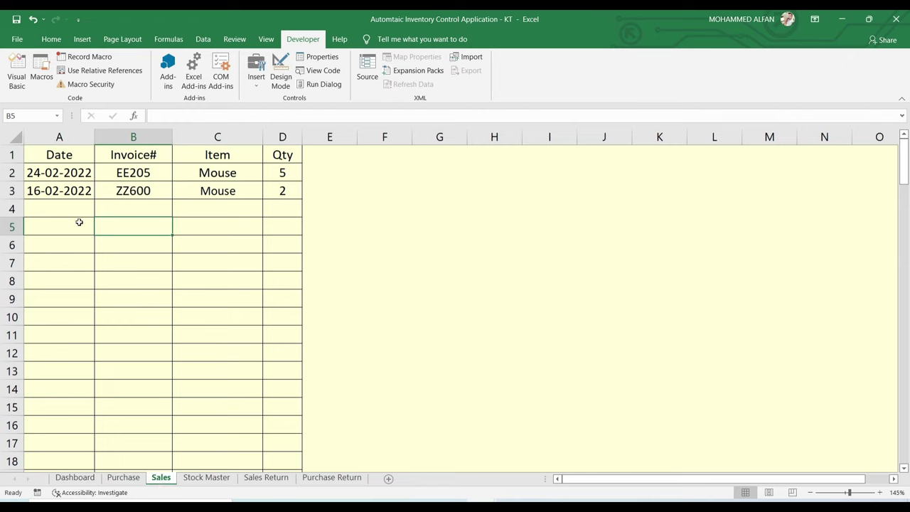
click(128, 477)
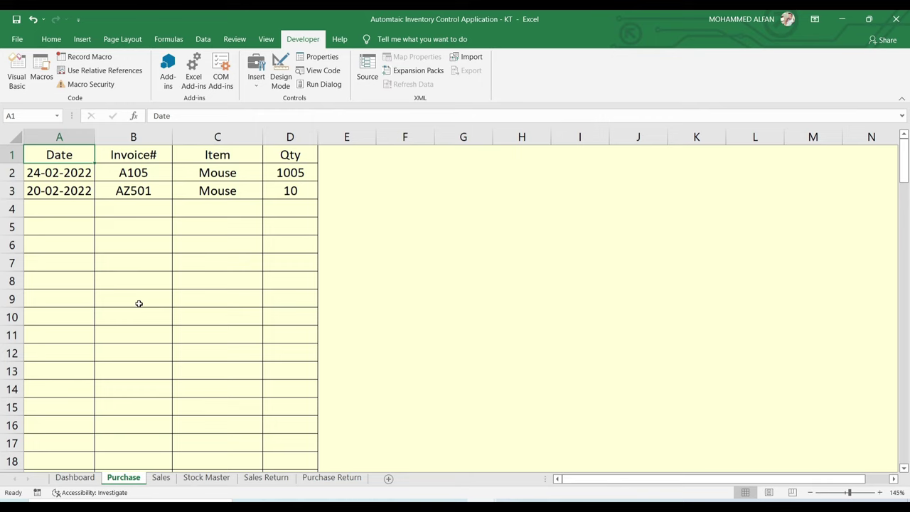
- Glance over the Purchase dates, then the Dashboard, Sales Return and Purchase Return sheets
click(69, 191)
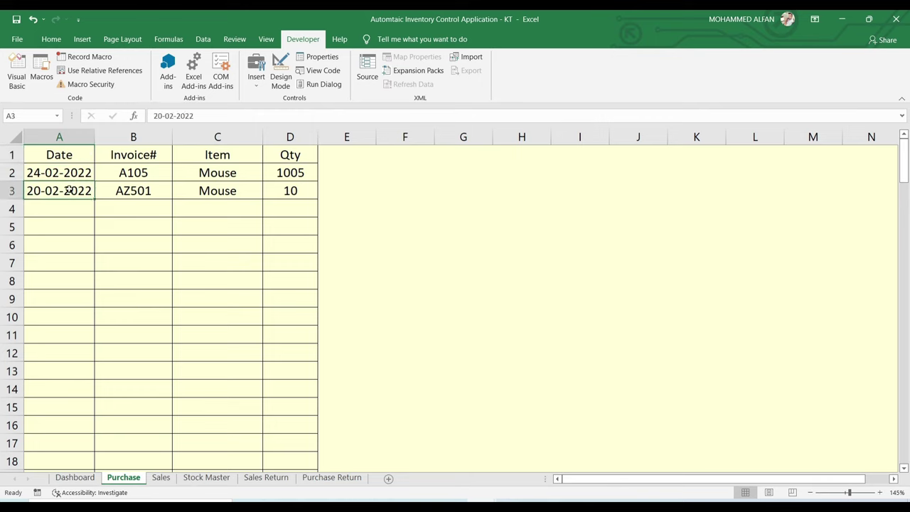
click(75, 478)
click(549, 383)
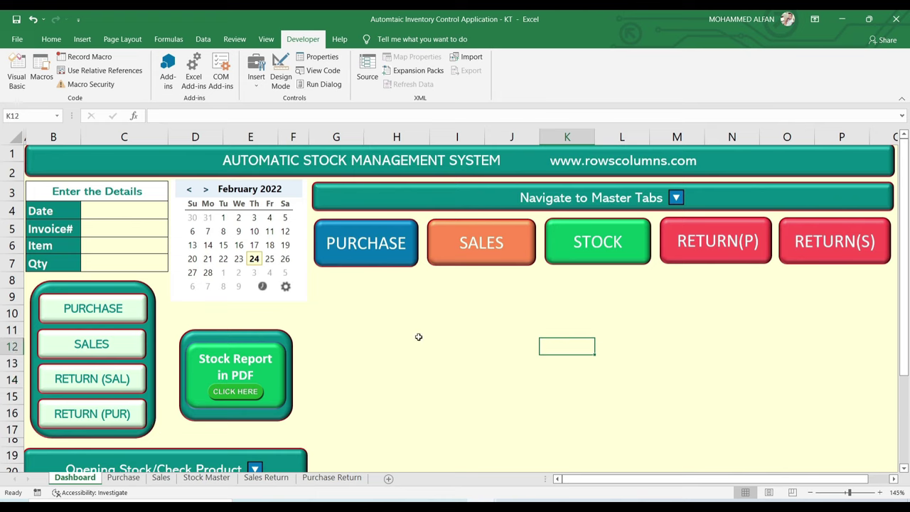
click(264, 478)
click(329, 479)
- Back on the Dashboard, inspect the D23 VLOOKUP showing Monitor's available quantity of 20
click(74, 478)
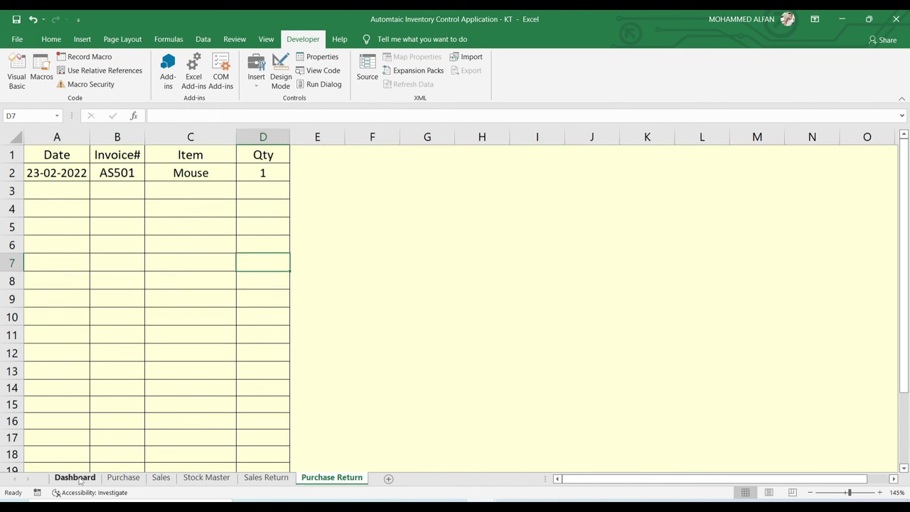
click(455, 348)
scroll(355, 363, down, 3)
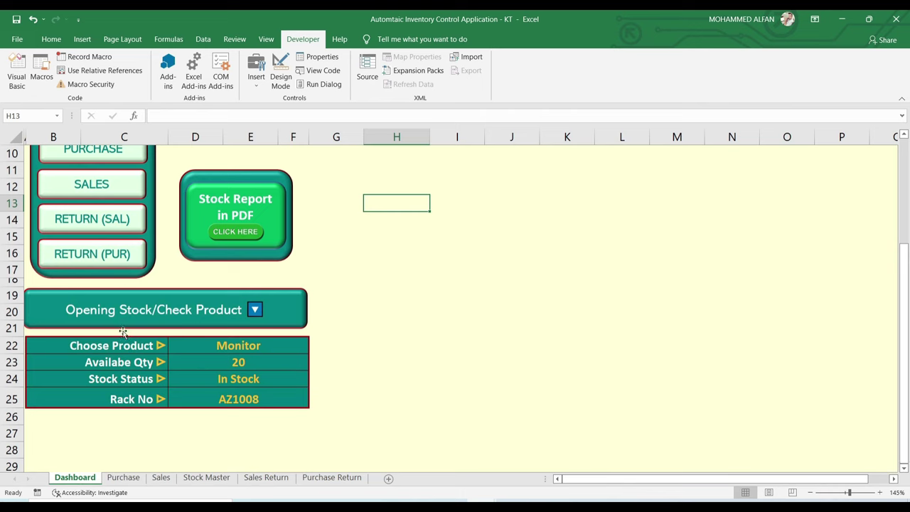
click(219, 366)
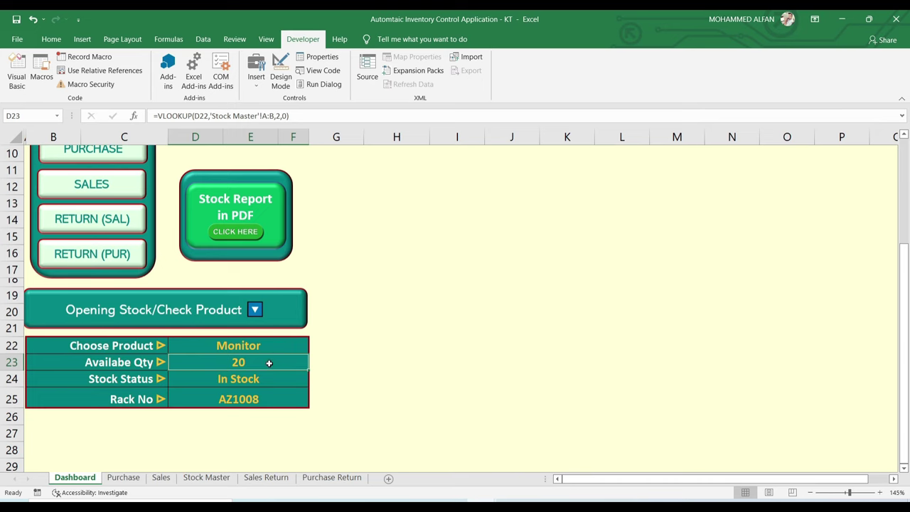
scroll(269, 363, up, 2)
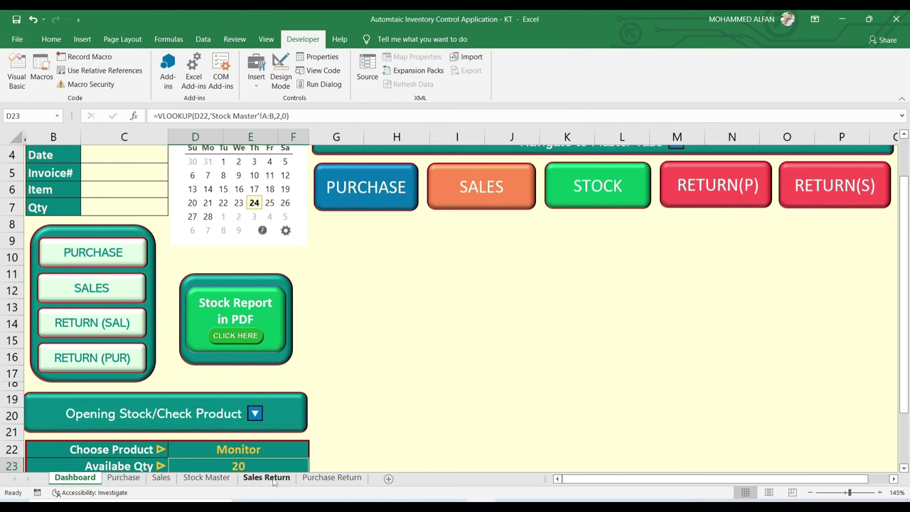
- Clear the Stock Master Qty cells B2:B11 so all ten items read Out of Stock
click(217, 480)
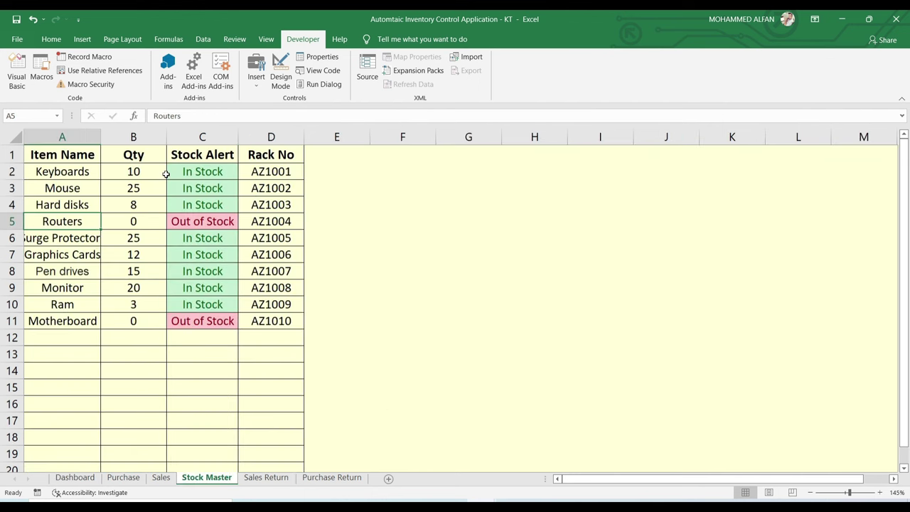
click(143, 170)
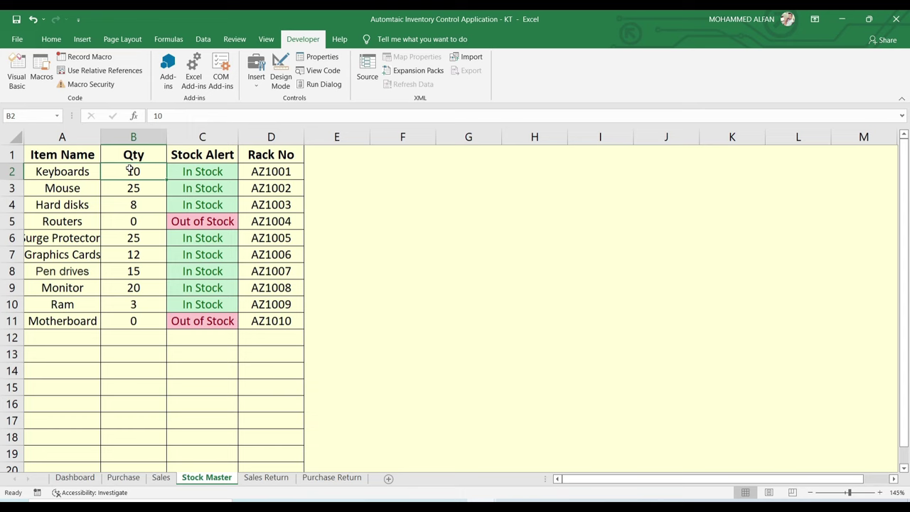
drag(130, 168, 133, 313)
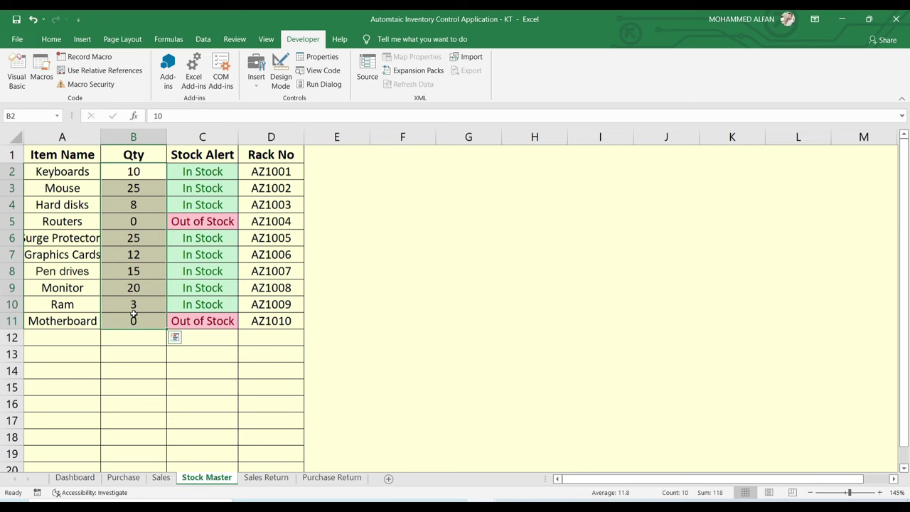
key(Delete)
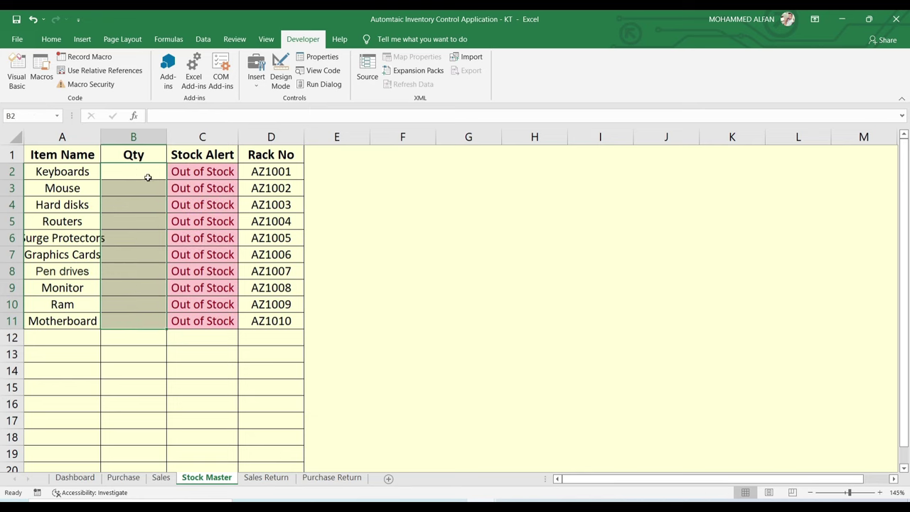
click(139, 173)
click(453, 189)
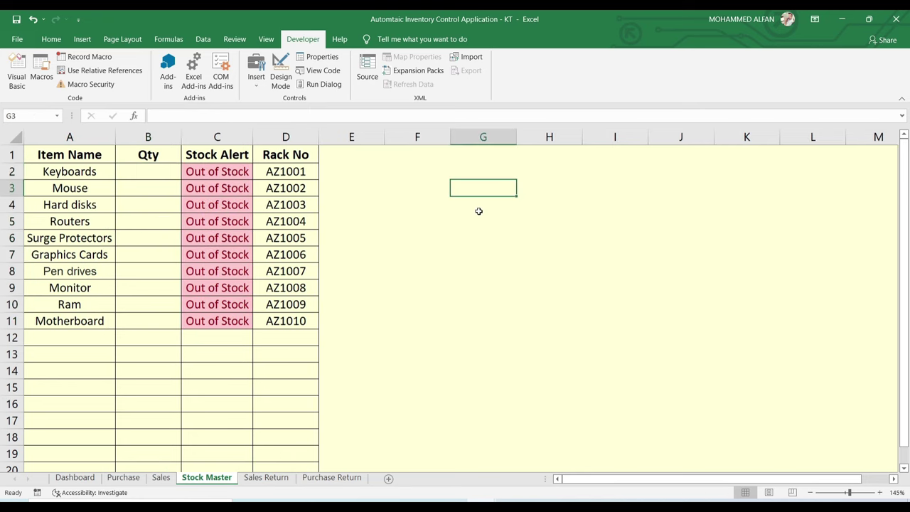
click(163, 173)
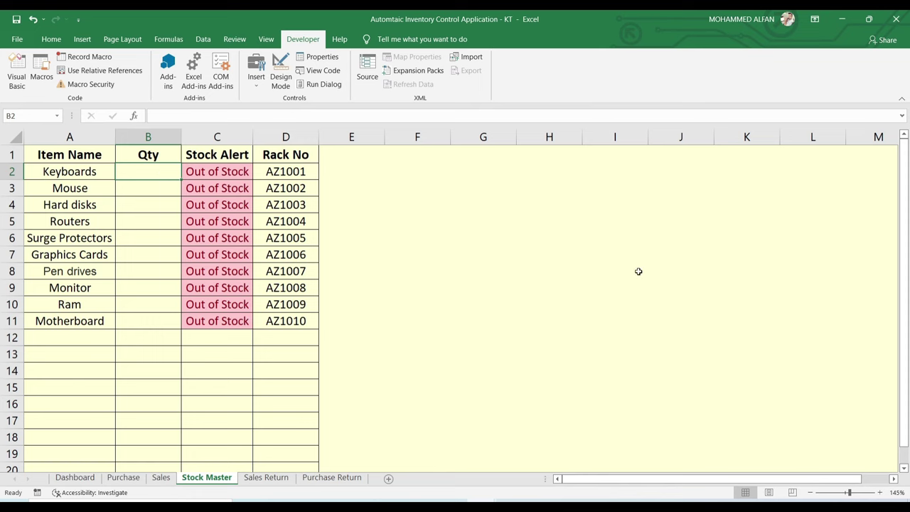
- Enter =SUMIF(Purchase!C:C,'Stock Master'!A2,Purchase!D:D) in Keyboards' Qty cell B2
text(=)
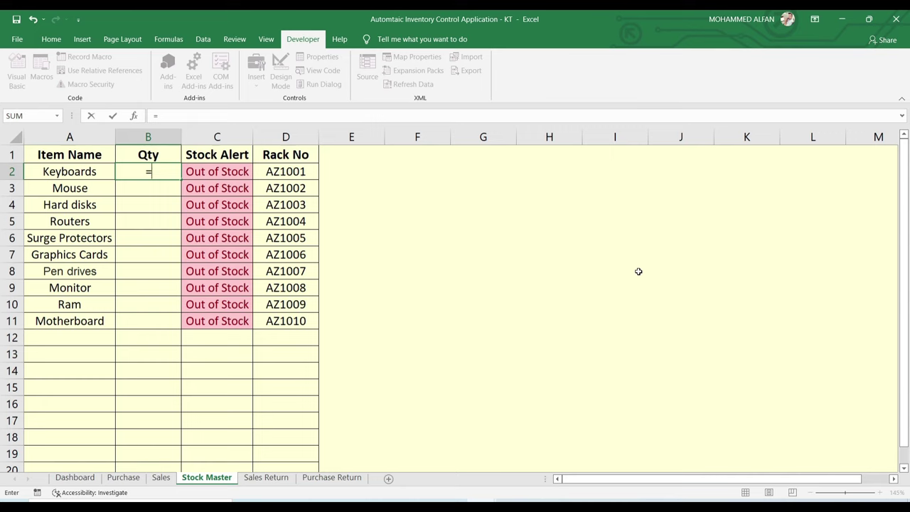
text(sumif)
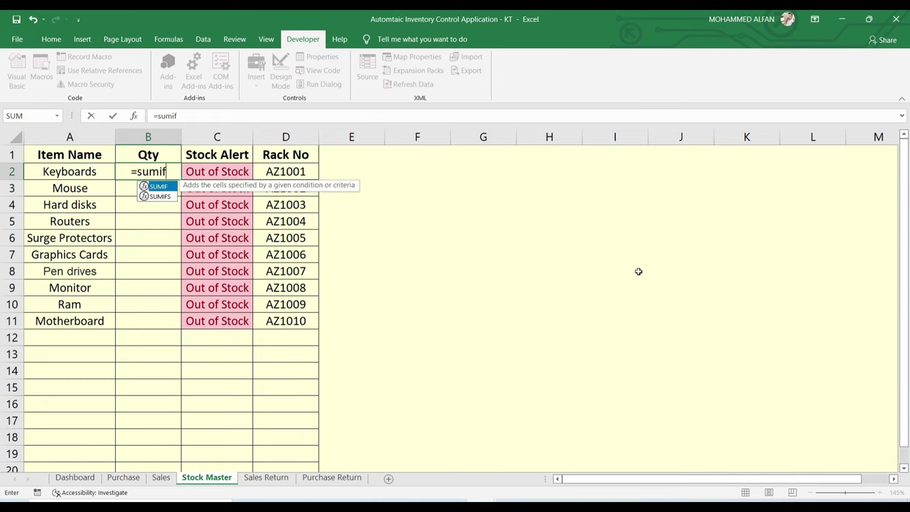
text(()
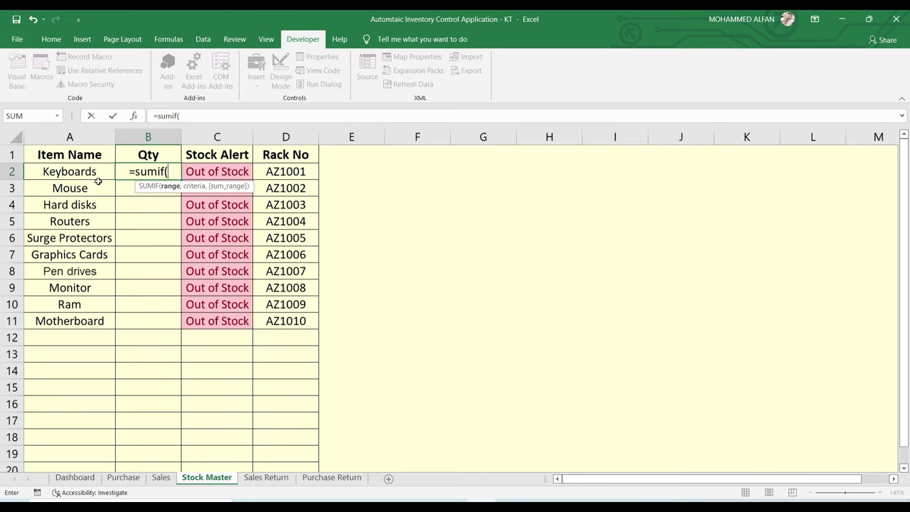
click(124, 478)
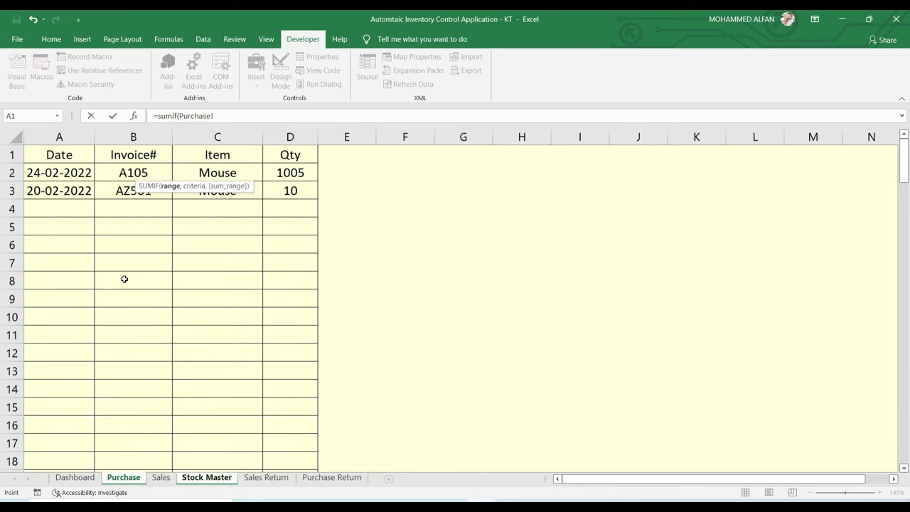
click(221, 170)
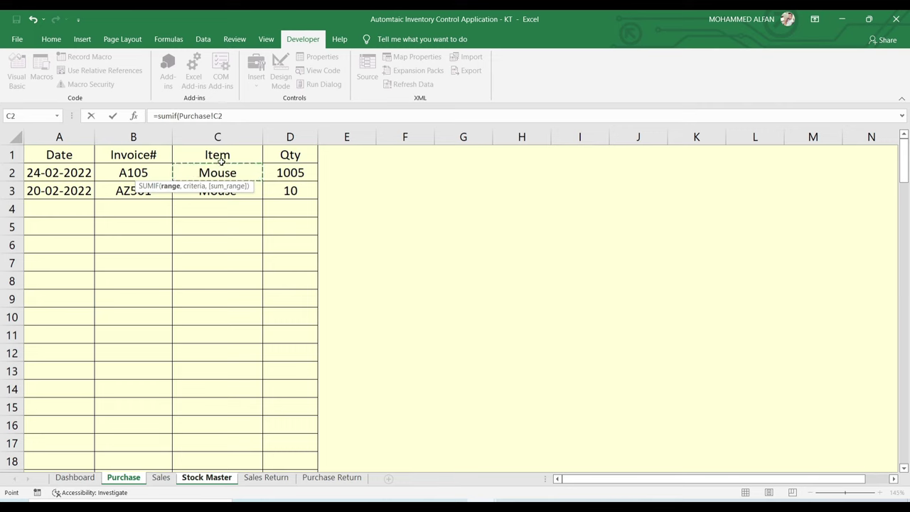
click(225, 136)
text(,)
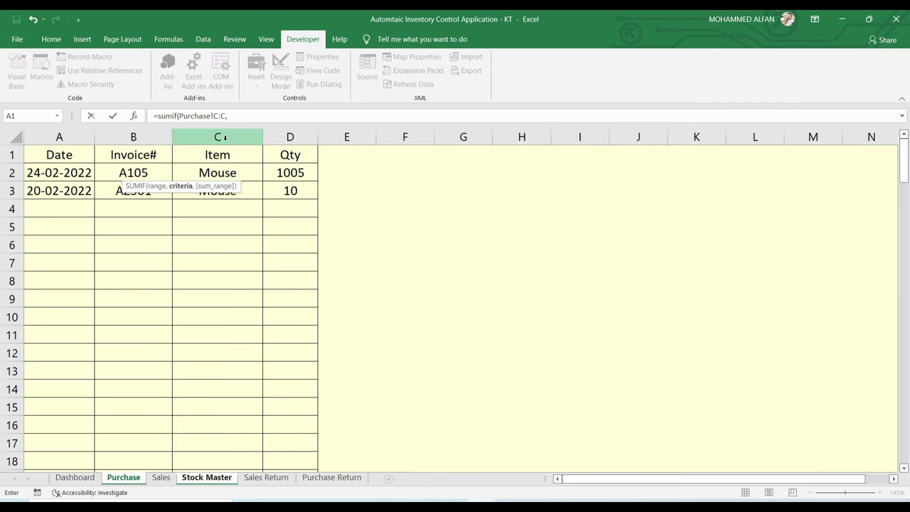
click(211, 477)
click(29, 171)
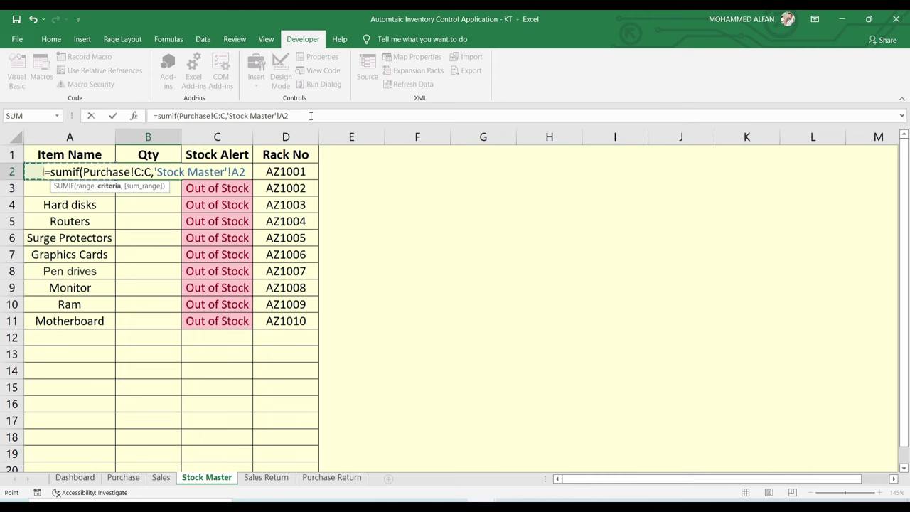
text(,)
click(124, 477)
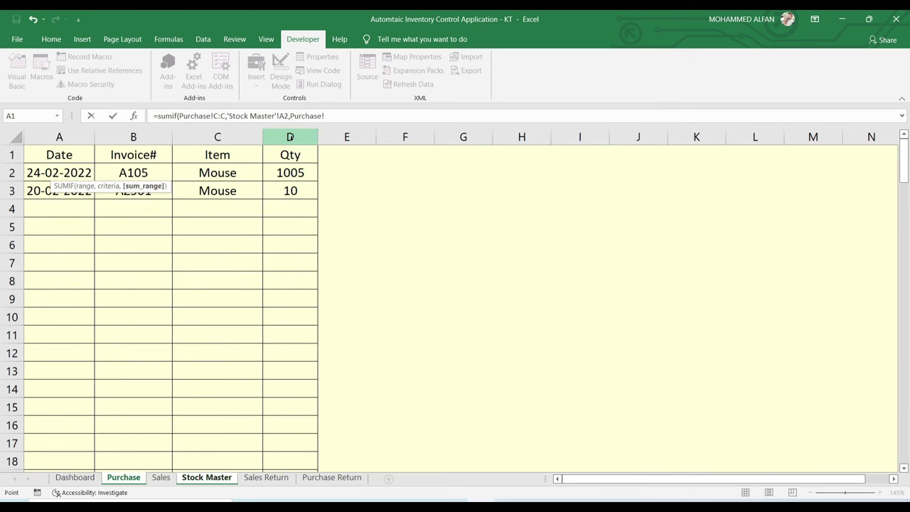
click(290, 137)
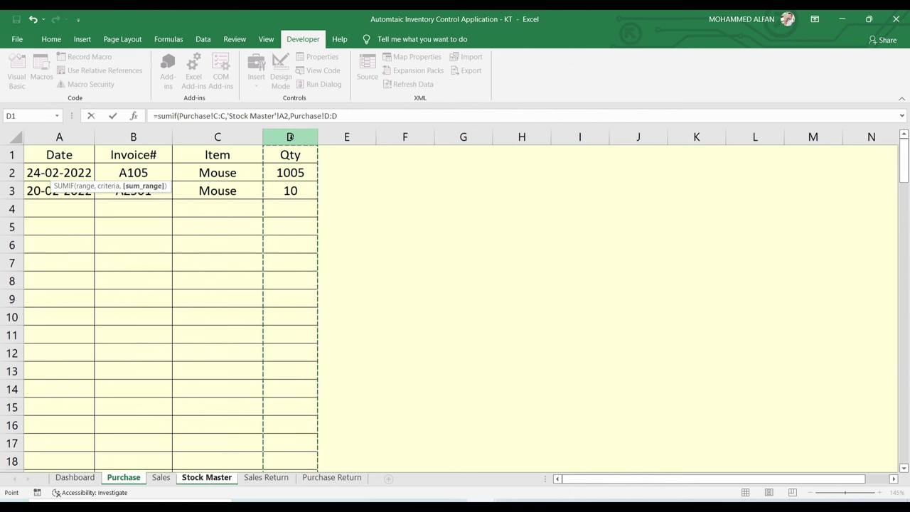
text())
key(Return)
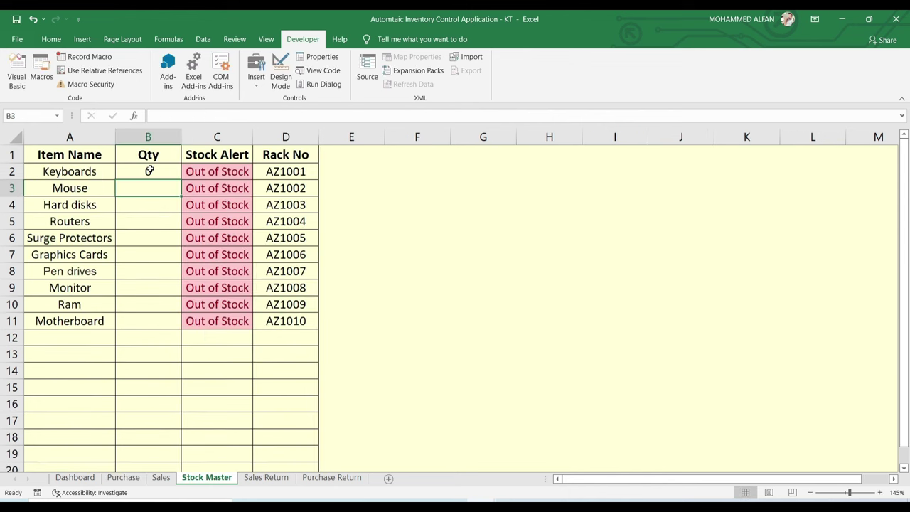
- Check Mouse's two Purchase quantities, 1005 and 10
click(123, 477)
click(219, 174)
click(224, 192)
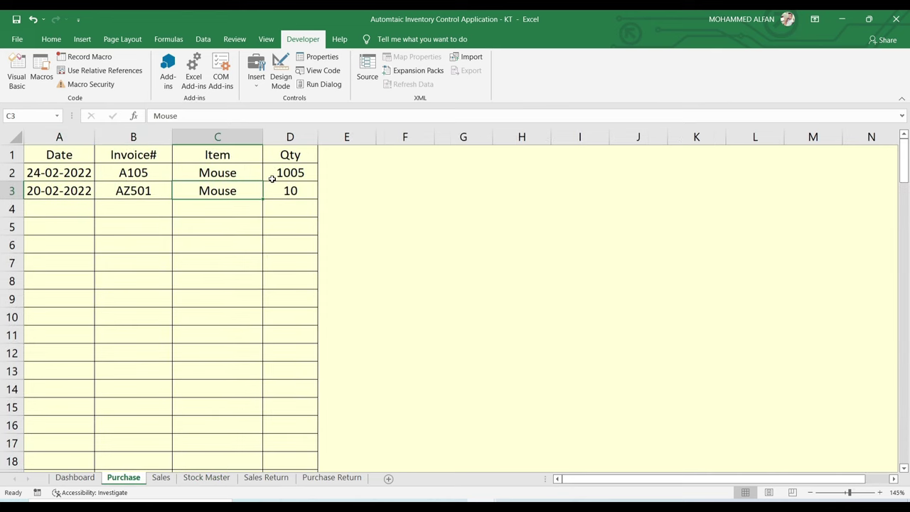
click(281, 175)
click(287, 189)
click(288, 173)
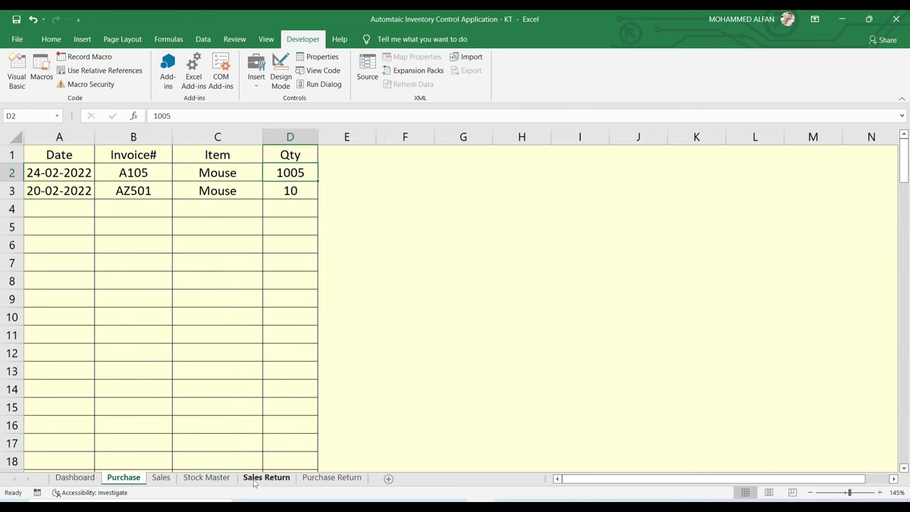
- Fill the Keyboards SUMIF formula down the Stock Master Qty column to B11
click(207, 478)
click(161, 171)
drag(179, 179, 175, 332)
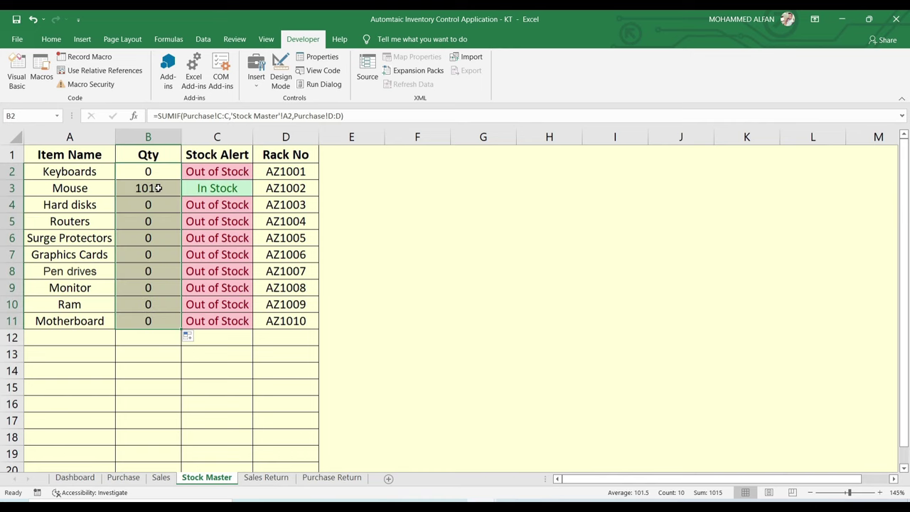
- Try adding 10+ to Mouse's B3 formula, then undo it back to 1015
click(158, 188)
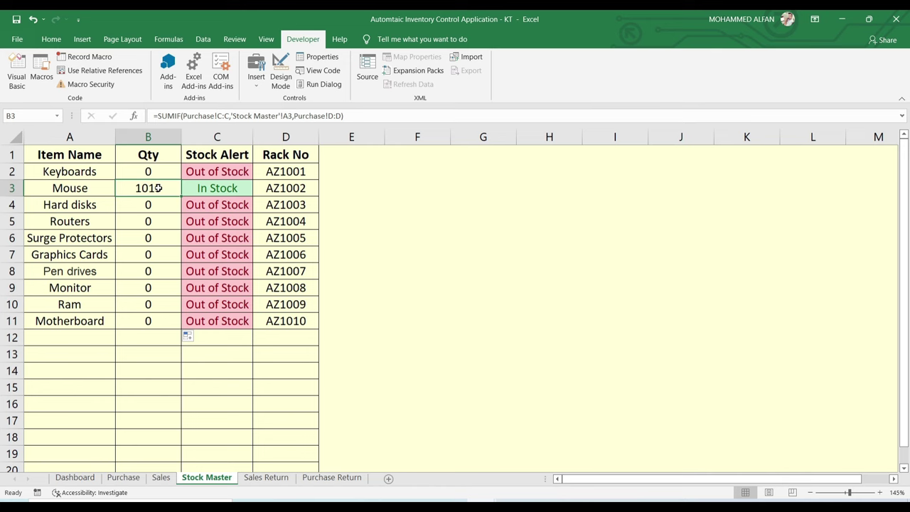
click(157, 116)
text(10+)
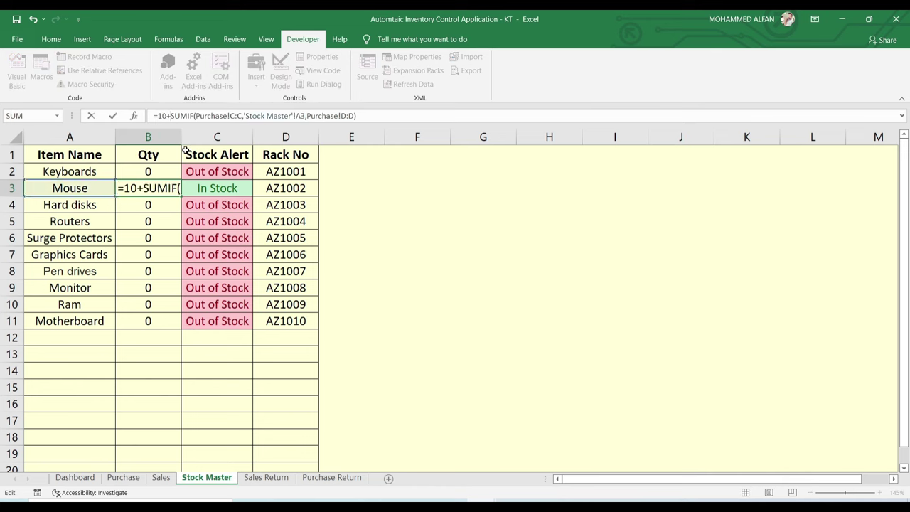
key(Return)
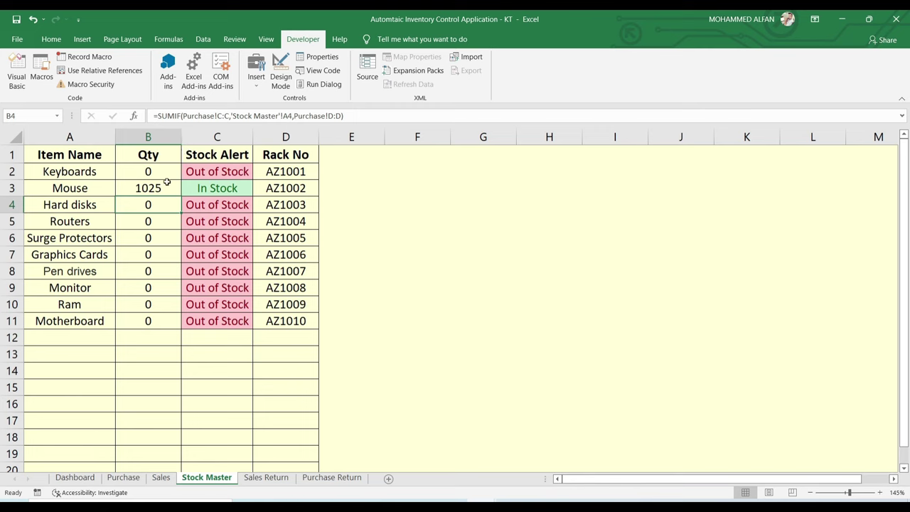
key(ctrl+z)
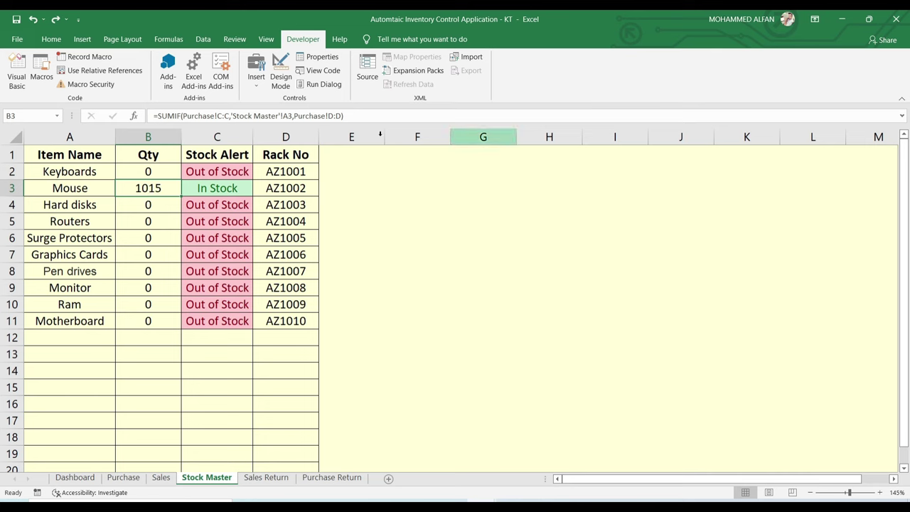
click(151, 171)
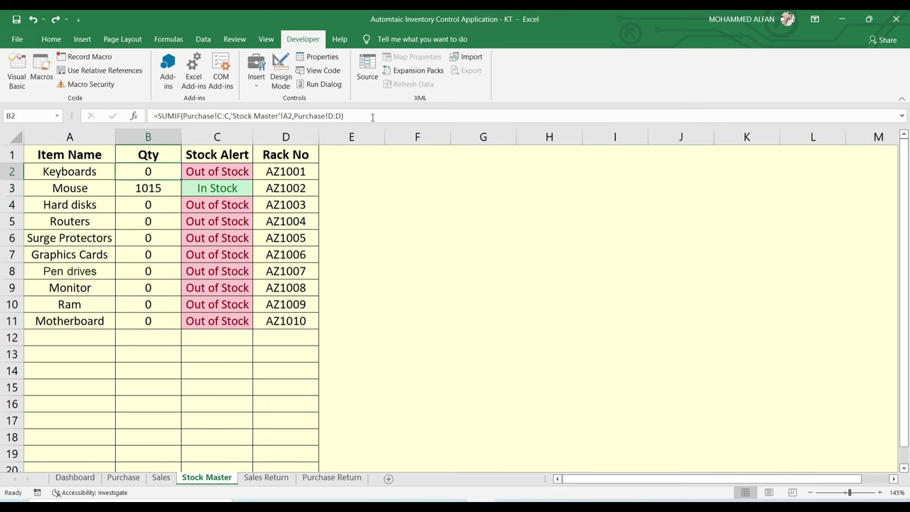
- Append -SUMIF(Sales!C:C,'Stock Master'!A2,Sales!D:D) to B2 and fill it down to B11
click(372, 117)
text(-)
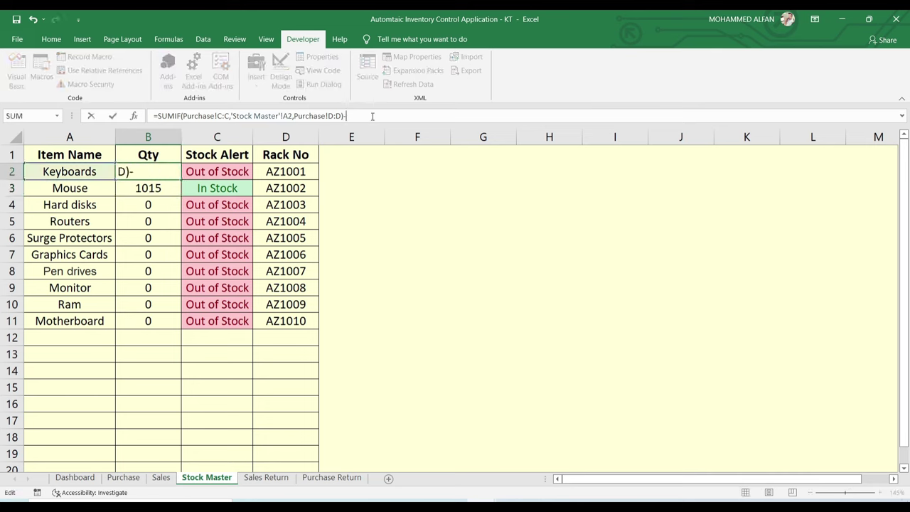
text(sumif)
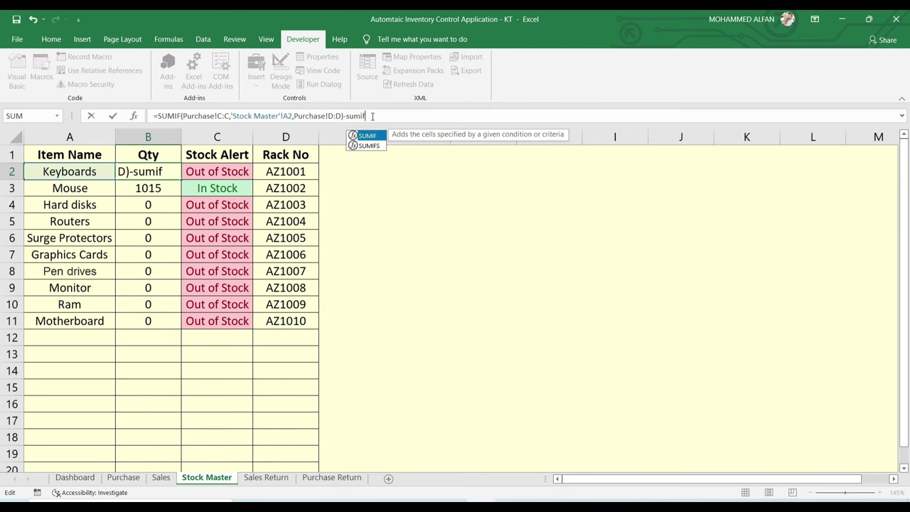
text(()
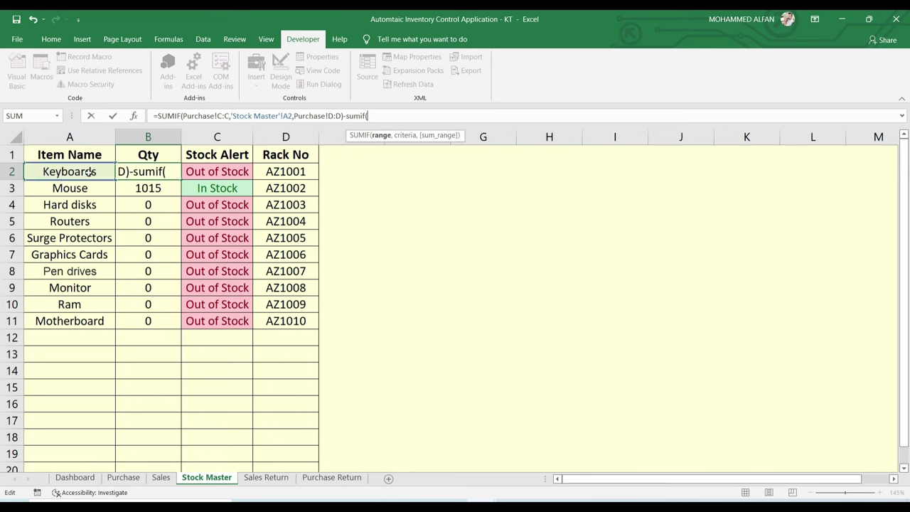
click(161, 478)
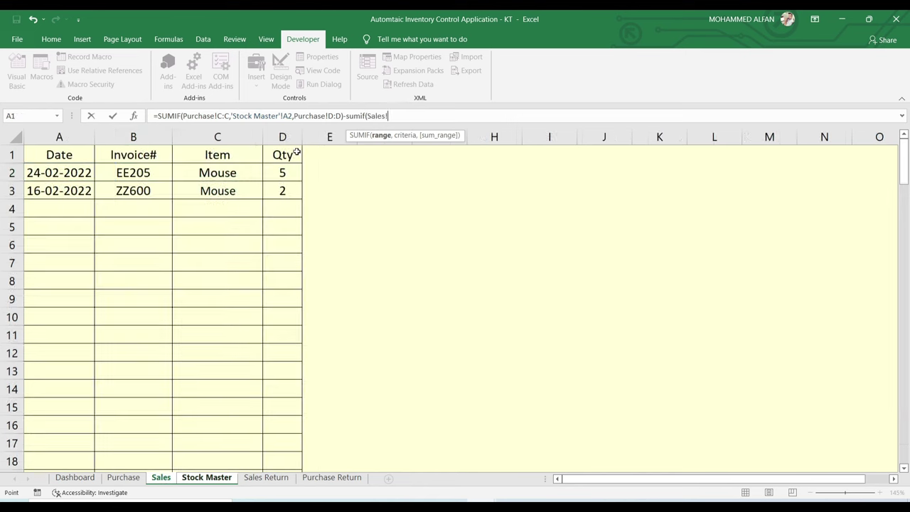
click(237, 139)
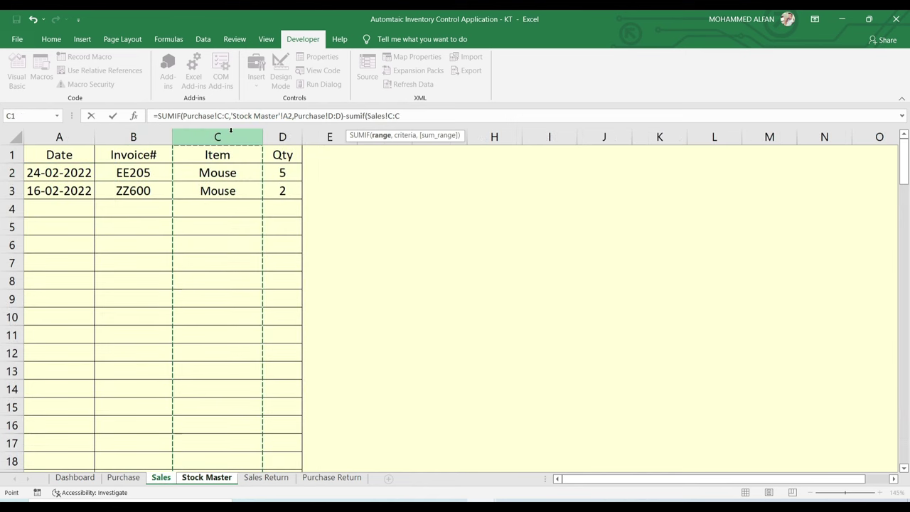
text(,)
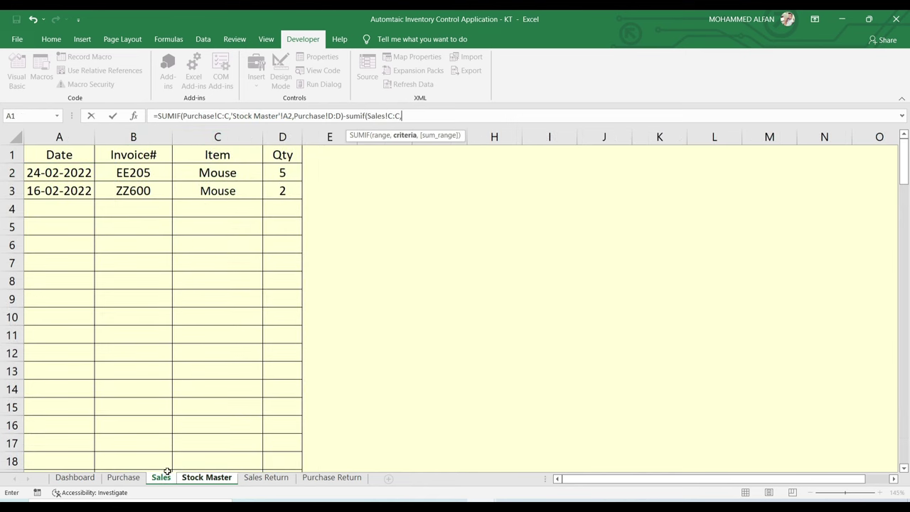
click(206, 478)
click(88, 171)
text(,)
click(161, 477)
click(282, 135)
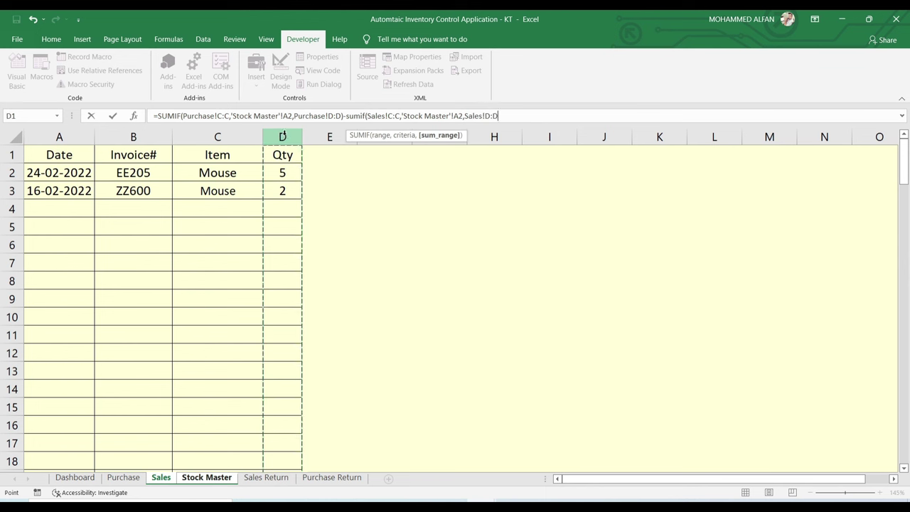
key(Return)
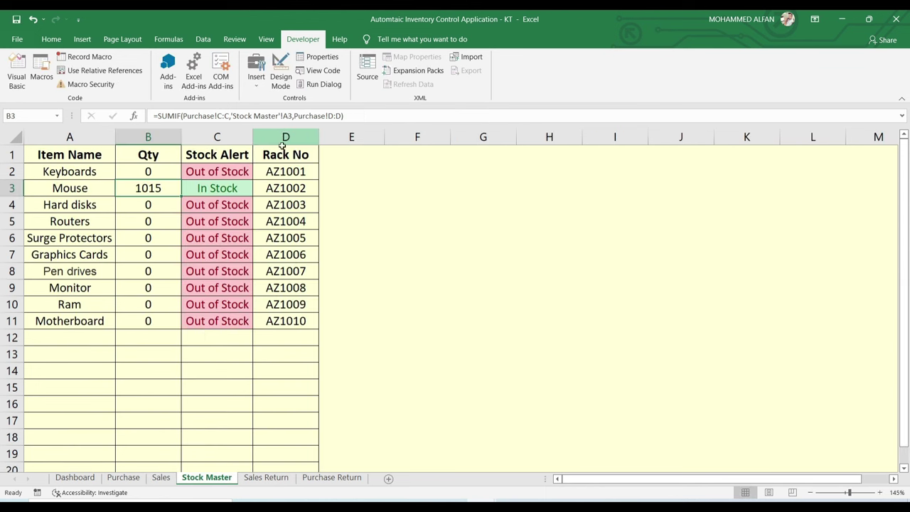
click(171, 175)
double_click(181, 179)
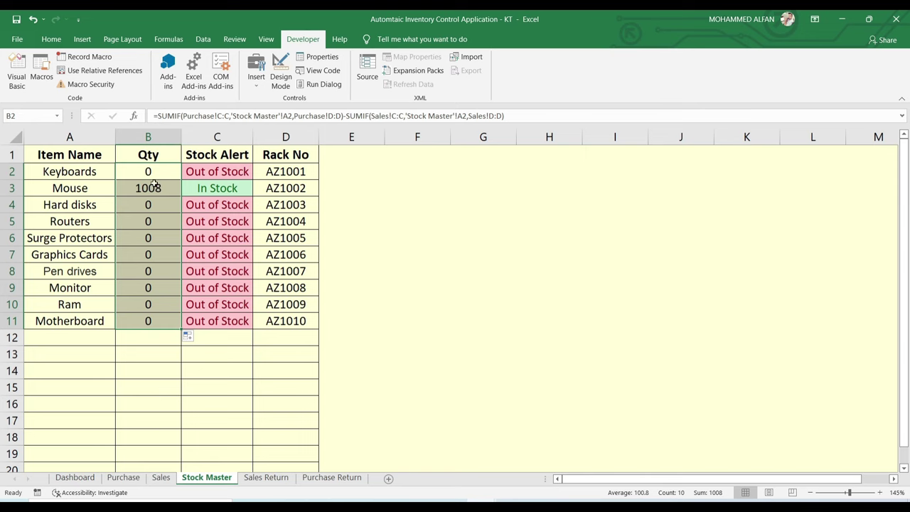
- Copy the Keyboards item name from Stock Master cell A2
click(161, 478)
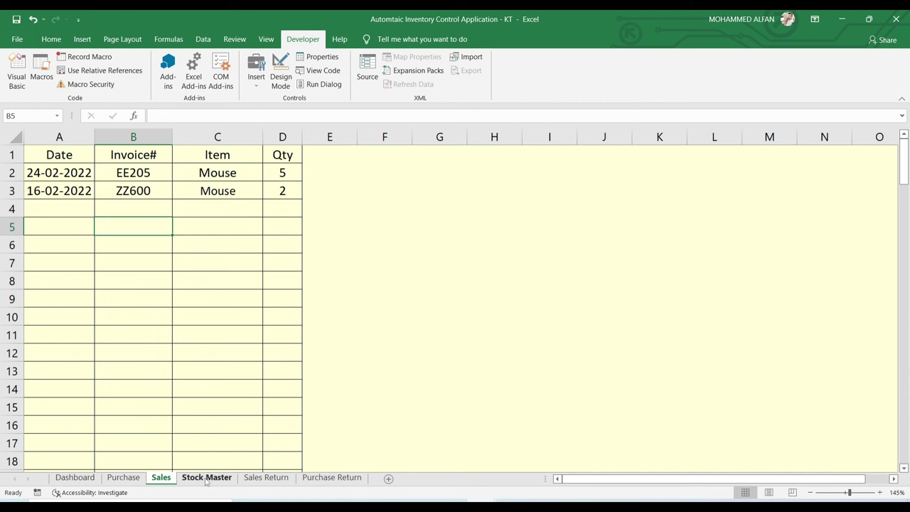
click(206, 477)
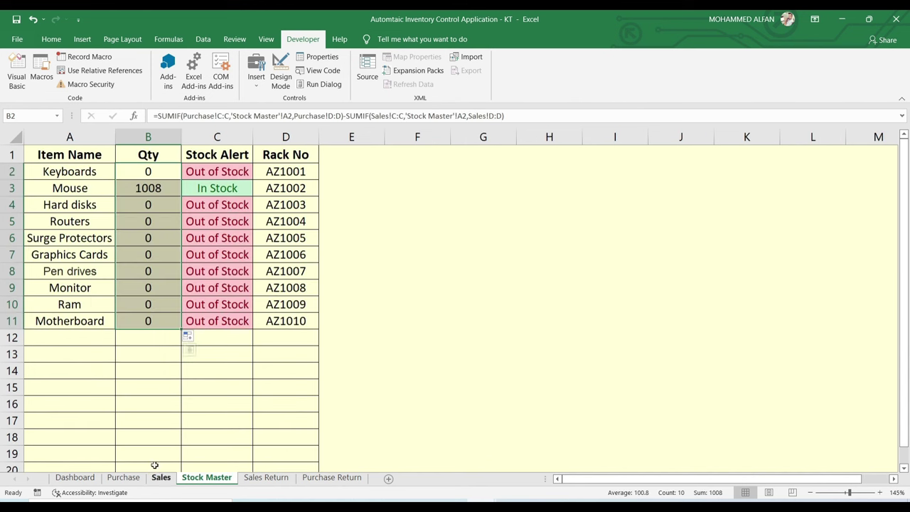
click(91, 172)
key(ctrl+c)
- Fill Purchase row 4 with 24-02-2022, invoice AZ502, Keyboards and Qty 25
click(128, 480)
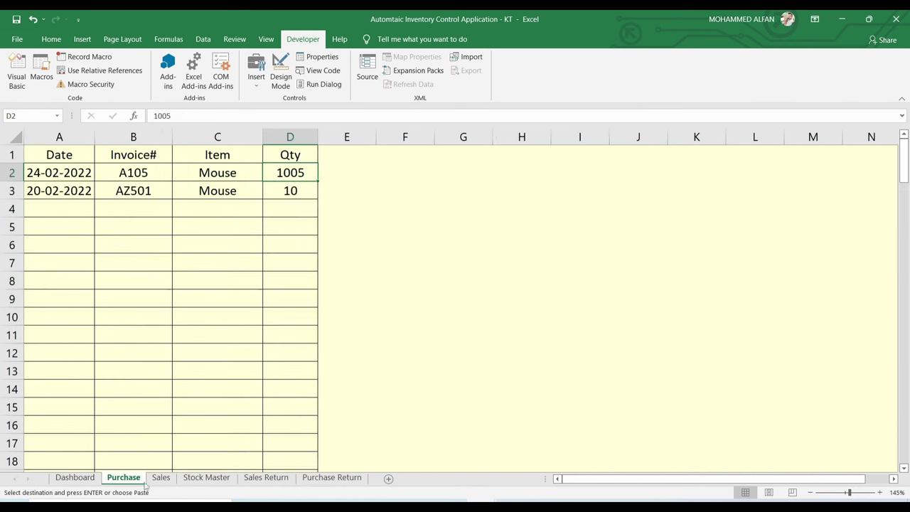
click(67, 205)
key(ctrl+semicolon)
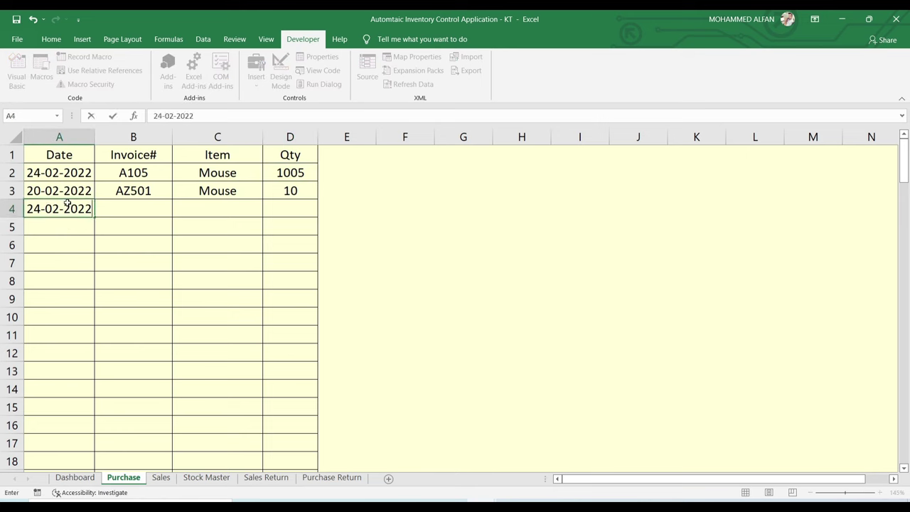
key(Return)
click(162, 208)
key(ctrl+apostrophe)
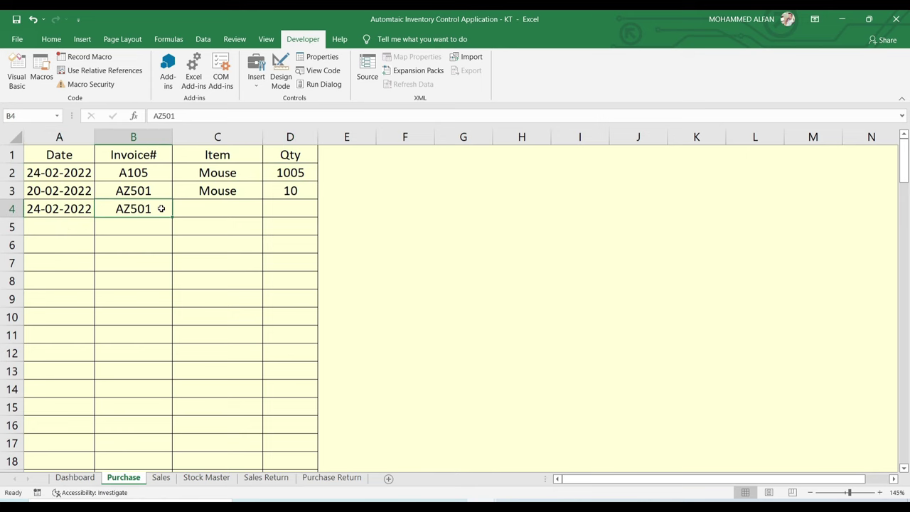
key(BackSpace)
text(2)
key(Tab)
key(ctrl+v)
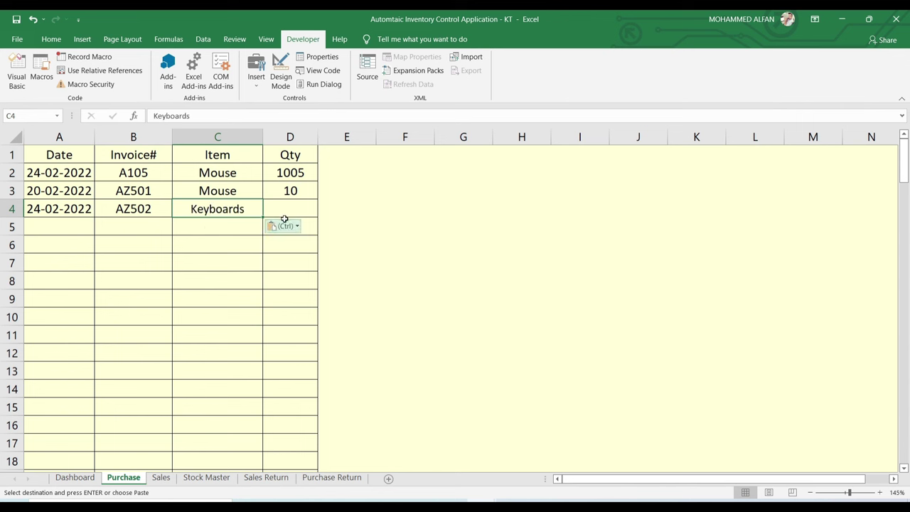
key(Tab)
text(25)
key(Return)
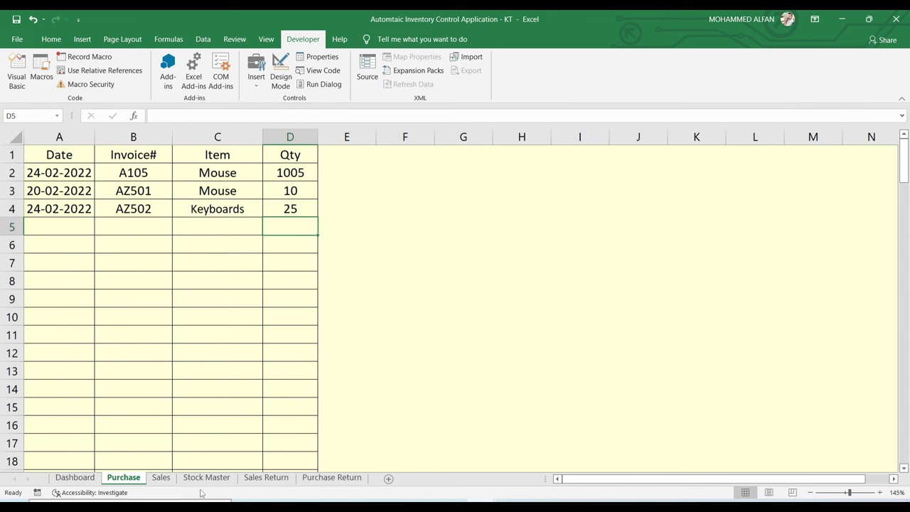
- Check that Keyboards now shows 25 on Stock Master
click(206, 477)
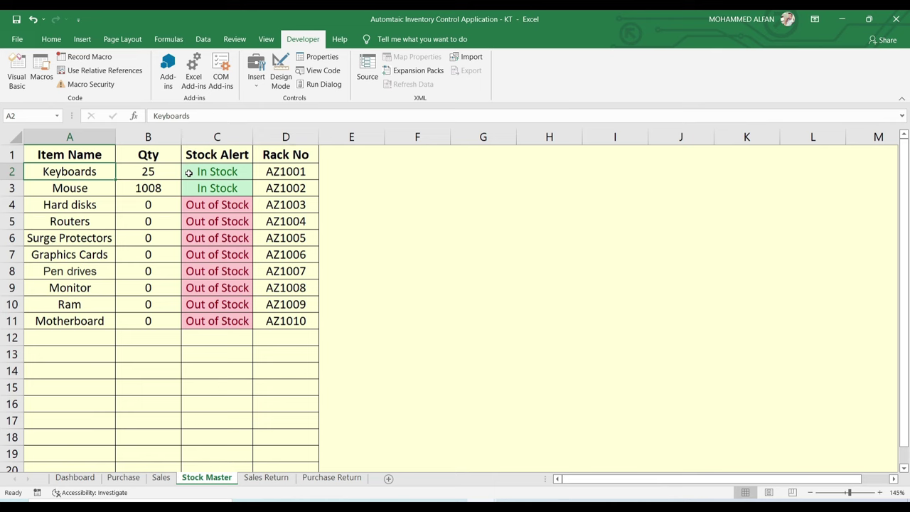
click(161, 477)
click(123, 477)
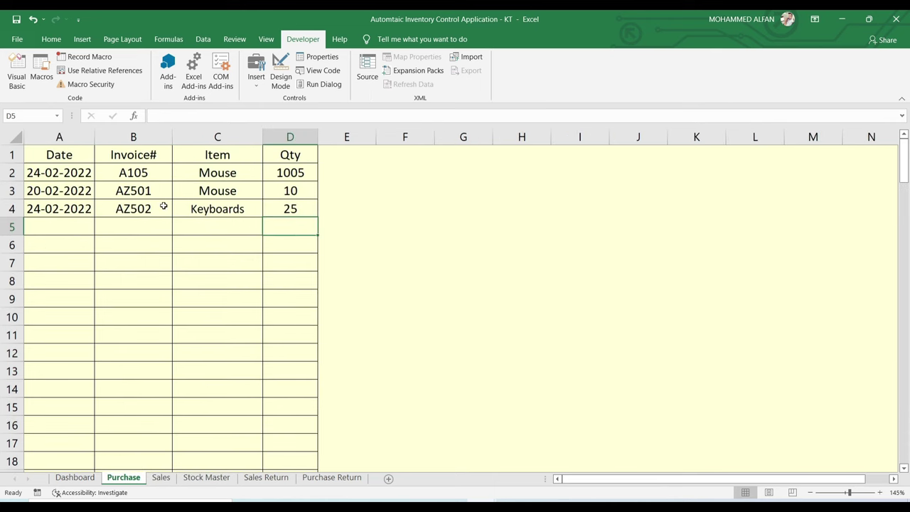
- Copy the Keyboards purchase row A4:D4 into Sales row 4
drag(73, 209, 273, 209)
key(ctrl+c)
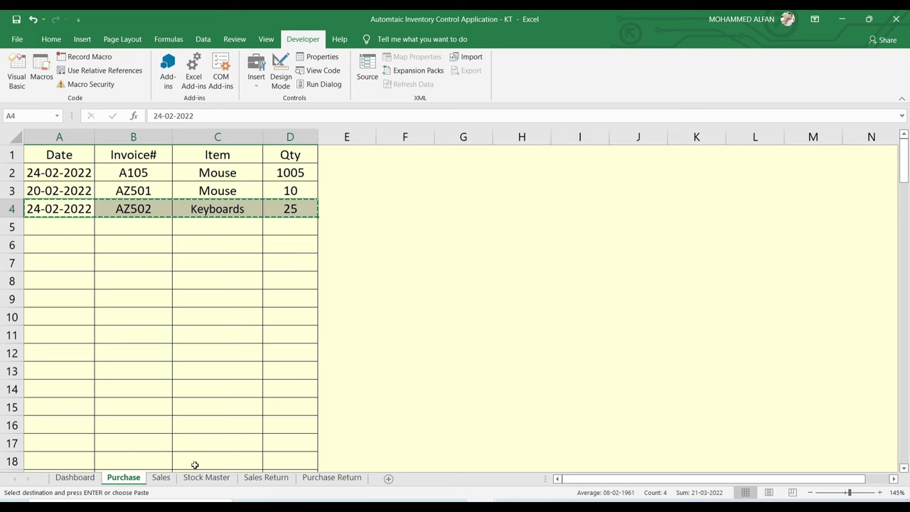
click(161, 477)
click(69, 209)
key(ctrl+v)
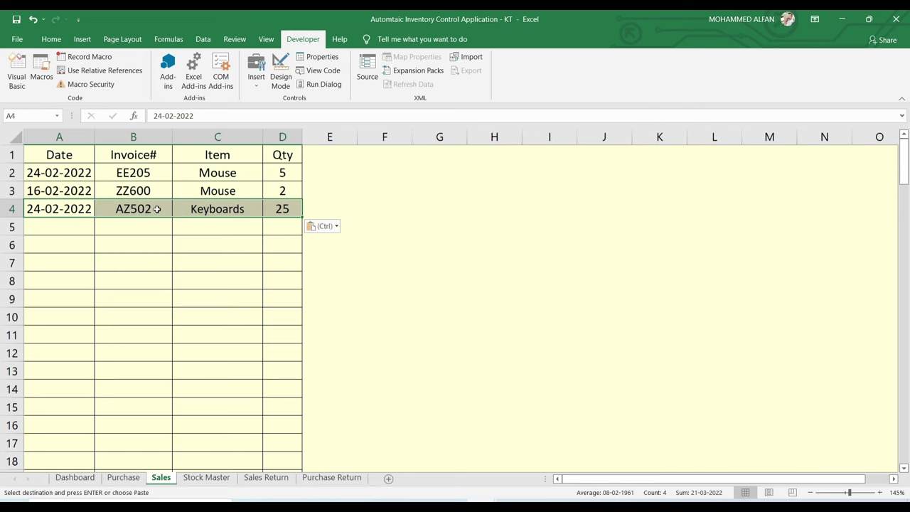
- Change the Sales row 4 invoice to AZ508 and its Qty to 15
click(157, 208)
double_click(157, 209)
key(BackSpace)
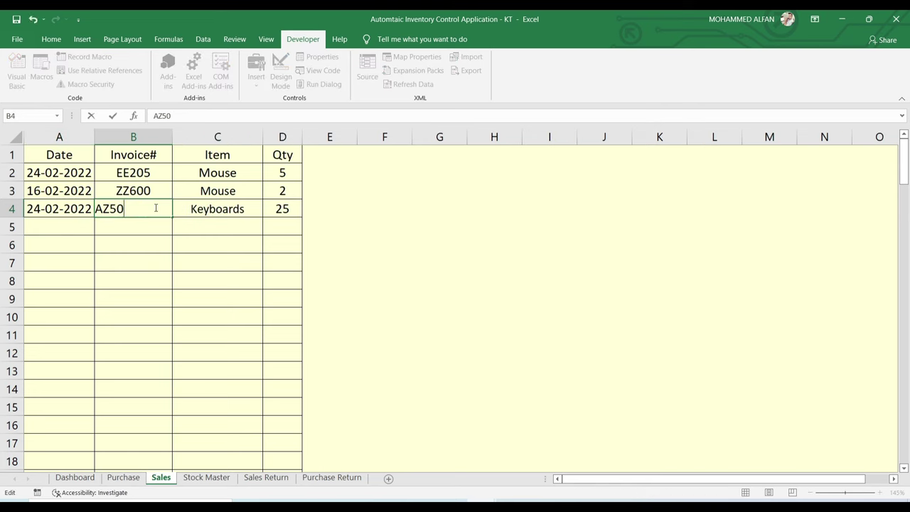
text(8)
click(290, 212)
text(15)
key(Return)
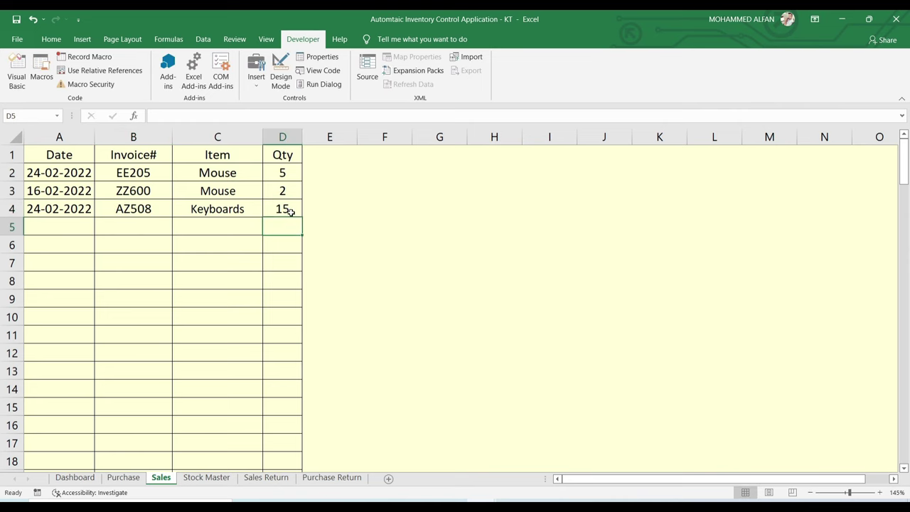
- Verify Keyboards' Stock Master quantity formula now gives 10
click(207, 477)
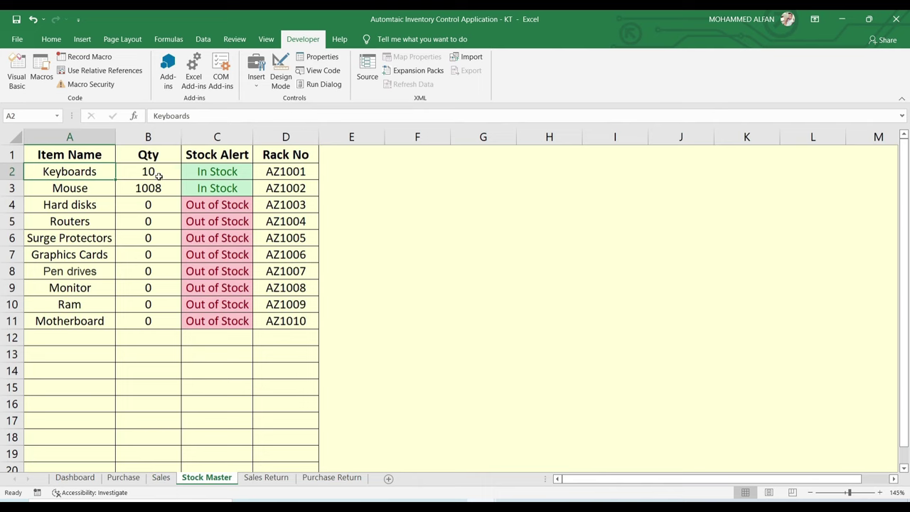
click(159, 174)
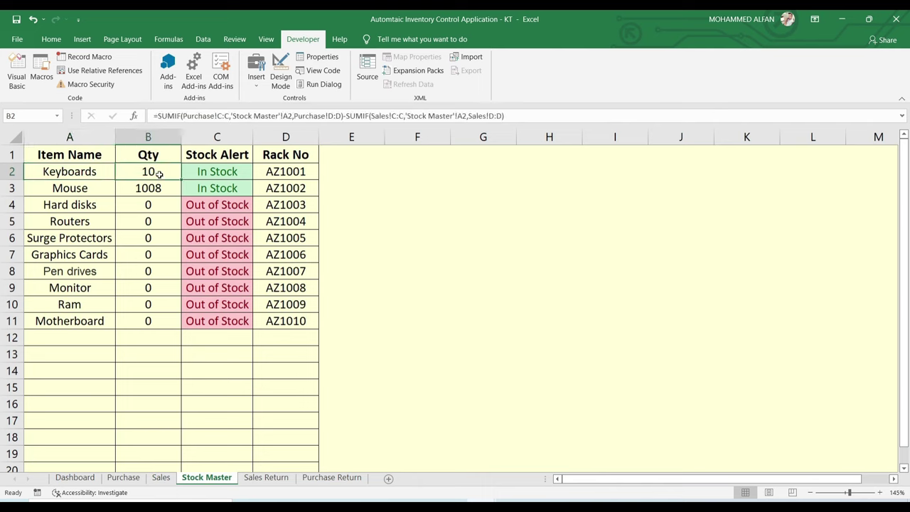
click(217, 371)
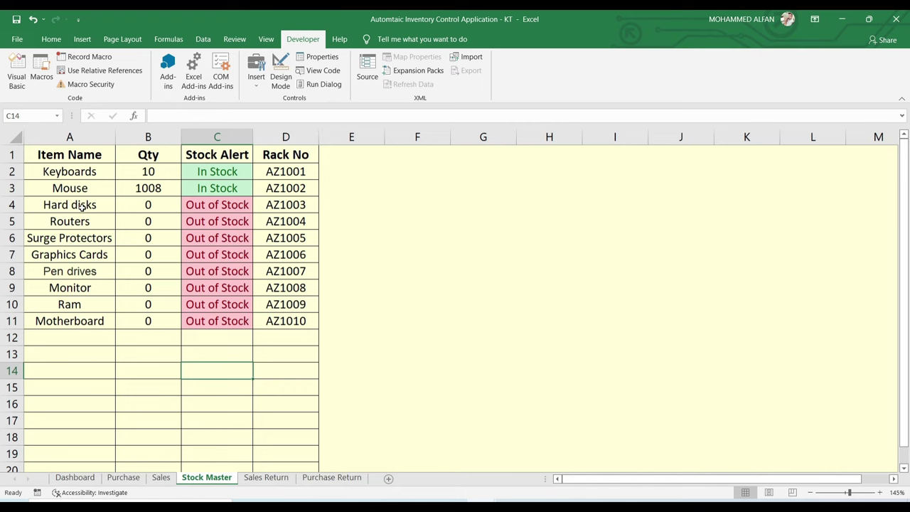
click(154, 173)
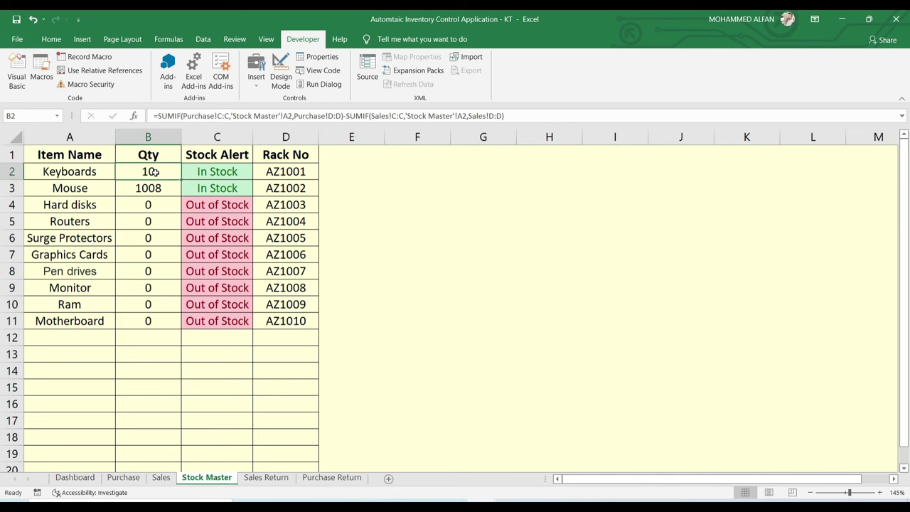
- Review the Sales Return and Purchase Return sheets
click(266, 478)
click(327, 479)
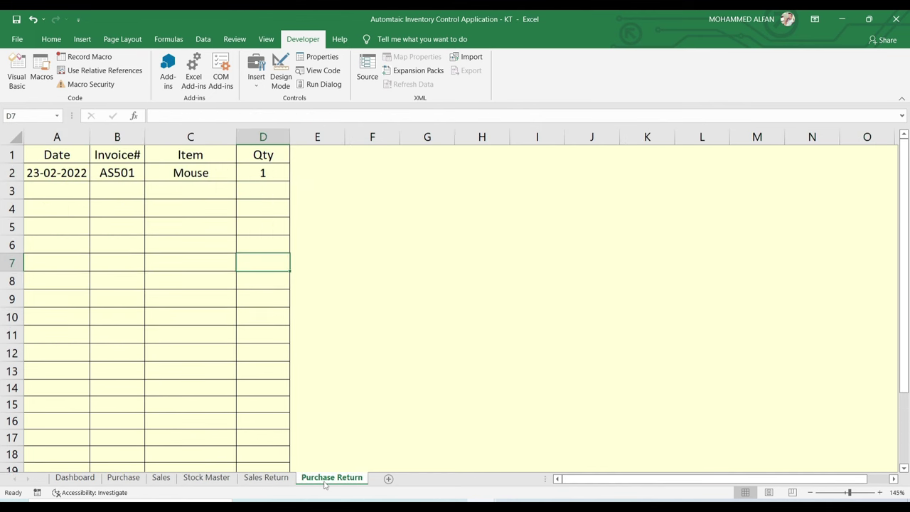
click(257, 479)
click(332, 478)
click(266, 478)
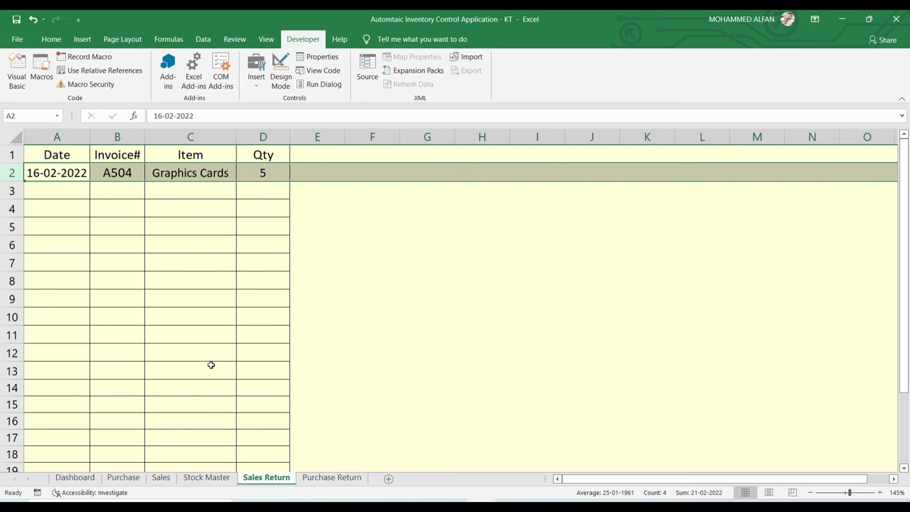
click(206, 477)
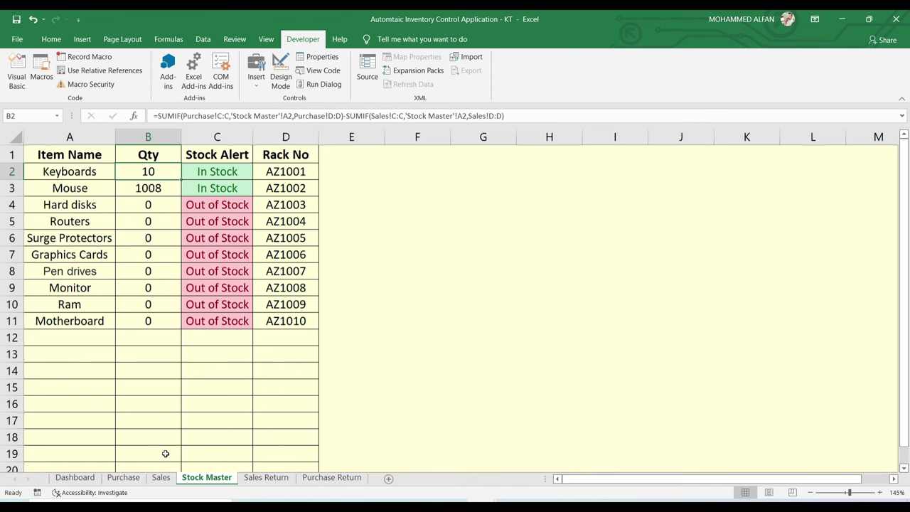
- Add a Purchase row 5 for 100 Graphics Cards
click(123, 478)
click(205, 228)
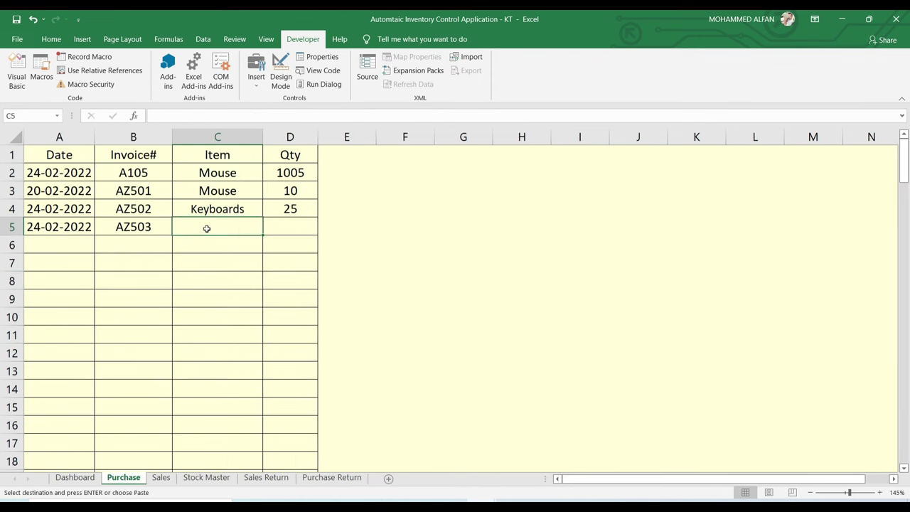
key(ctrl+v)
click(311, 231)
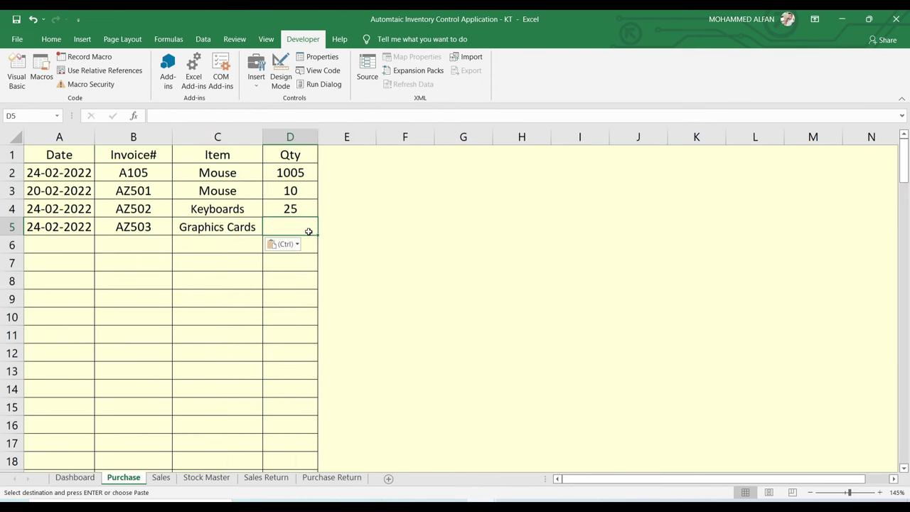
text(100)
key(Return)
click(205, 478)
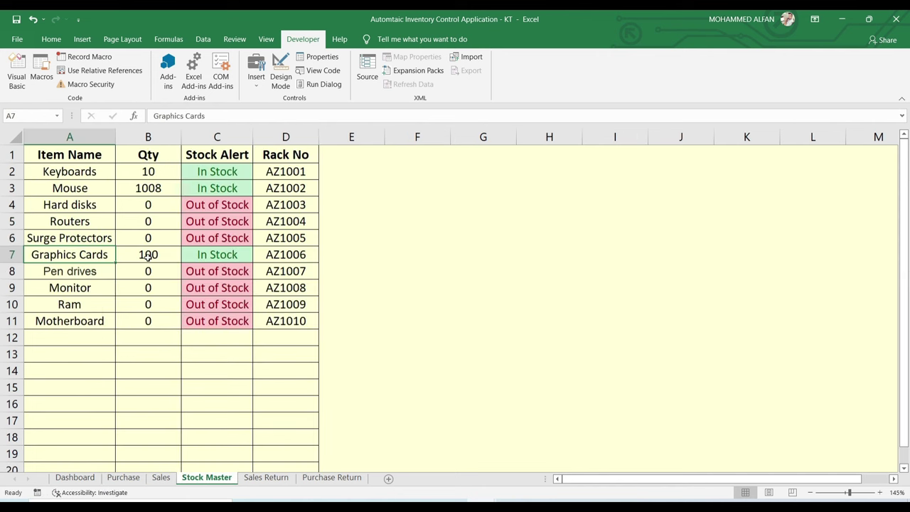
- Copy Purchase row 5 into Sales row 5 with a sold Qty of 80
click(161, 477)
click(132, 480)
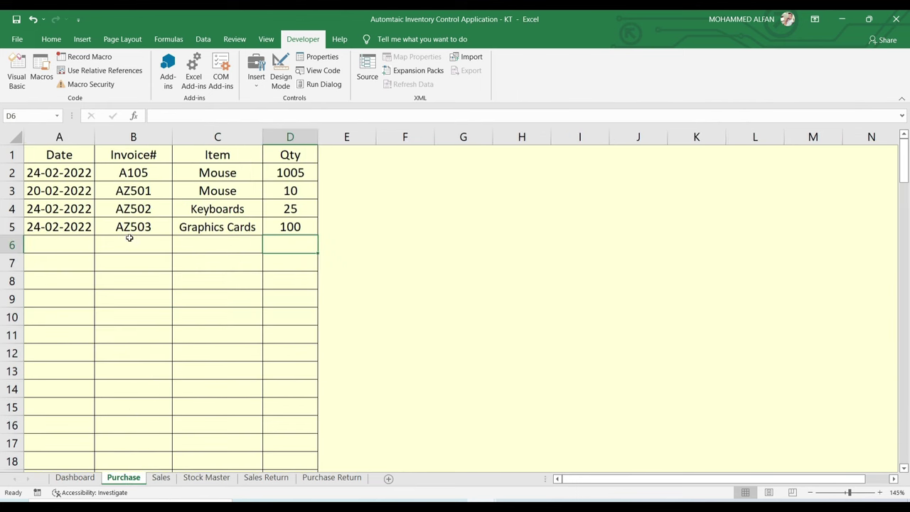
drag(69, 226, 284, 227)
key(ctrl+c)
click(160, 478)
key(Return)
click(276, 227)
text(80)
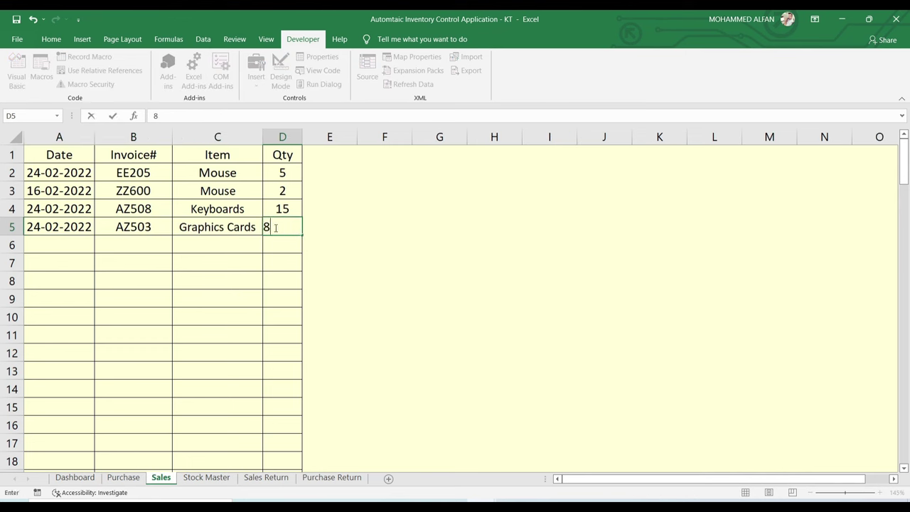
key(Return)
- Change the sale's invoice to AZ511 and confirm Graphics Cards shows 20 on Stock Master
double_click(156, 226)
key(BackSpace)
key(BackSpace)
text(11)
key(Return)
click(206, 478)
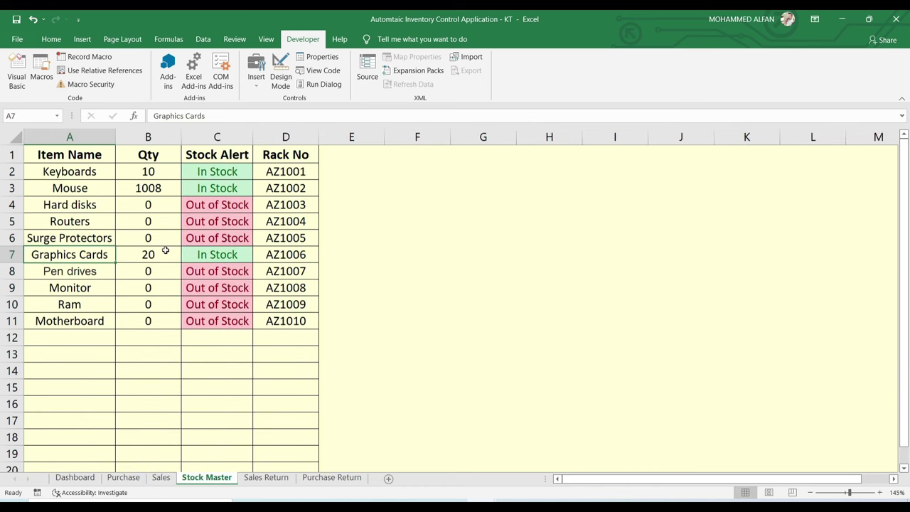
click(162, 253)
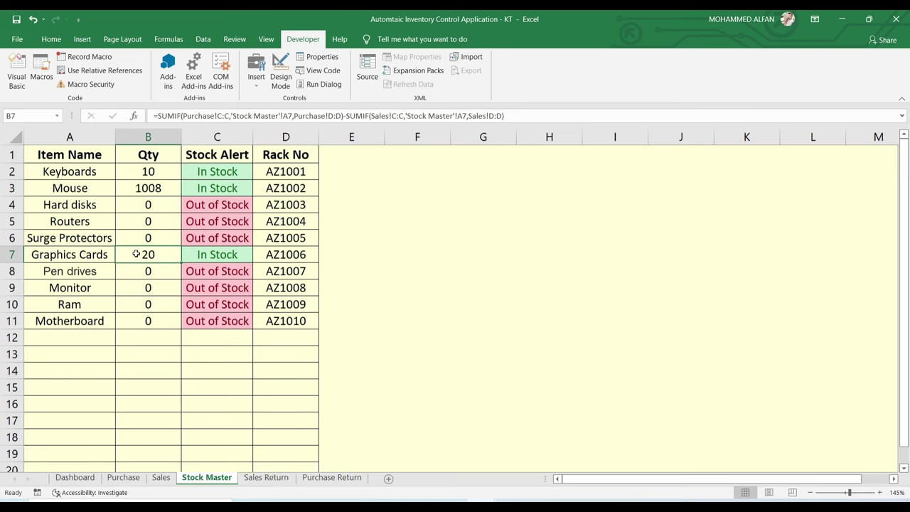
click(267, 478)
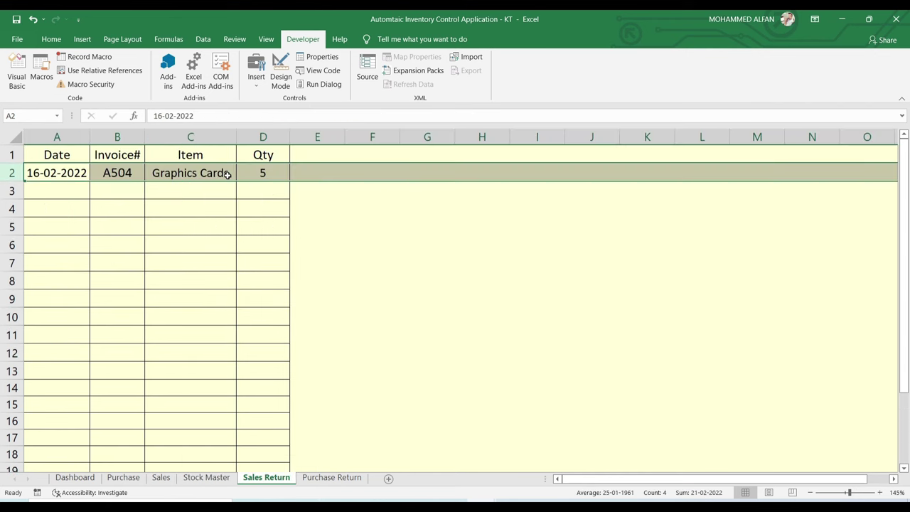
click(263, 173)
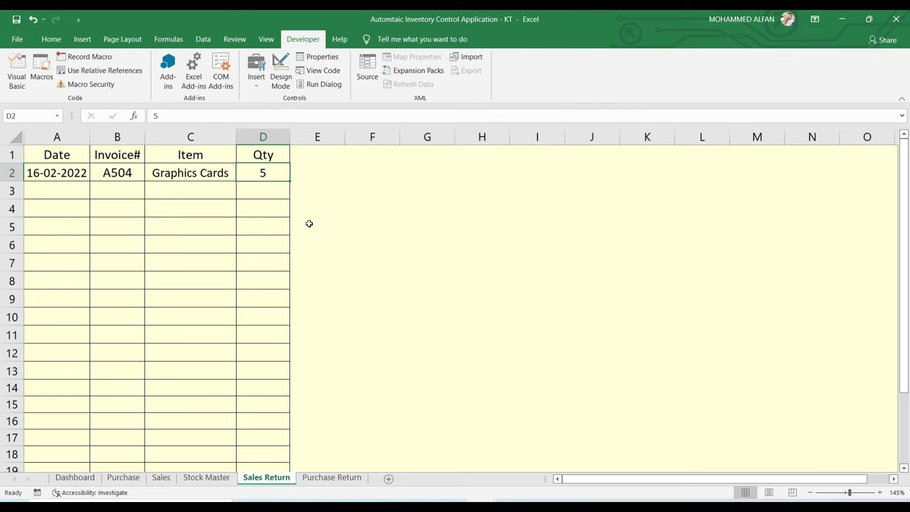
click(332, 478)
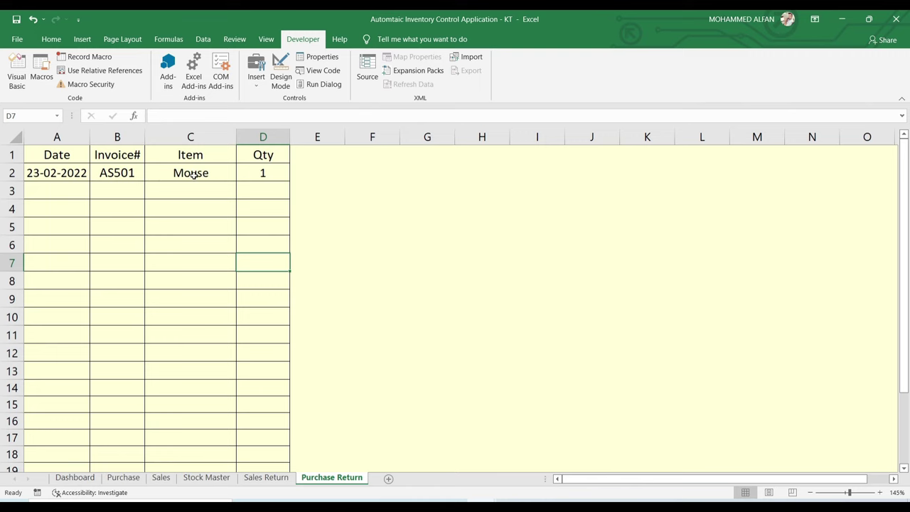
click(206, 477)
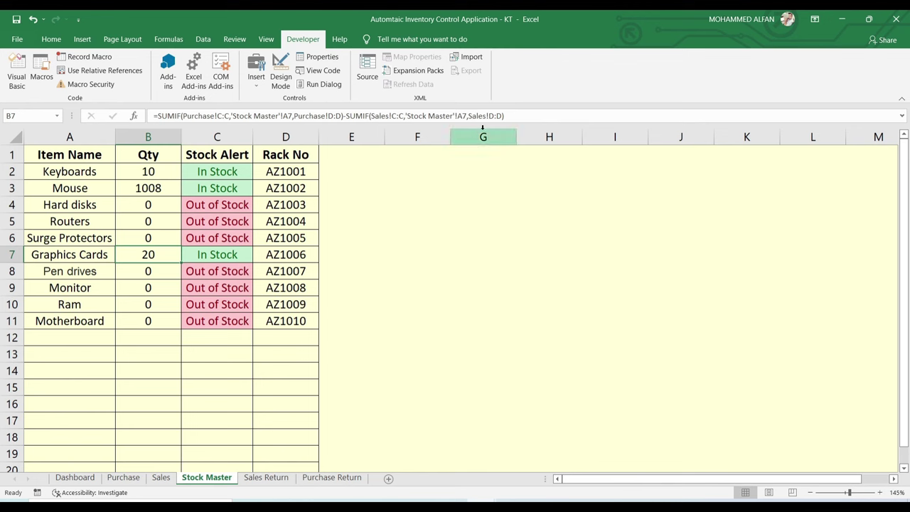
- Append +SUMIF('Sales Return'!C:C,'Stock Master'!A2,'Sales Return'!D:D) to the B2 quantity formula
key(Up)
key(Up)
key(Up)
click(552, 113)
text(+)
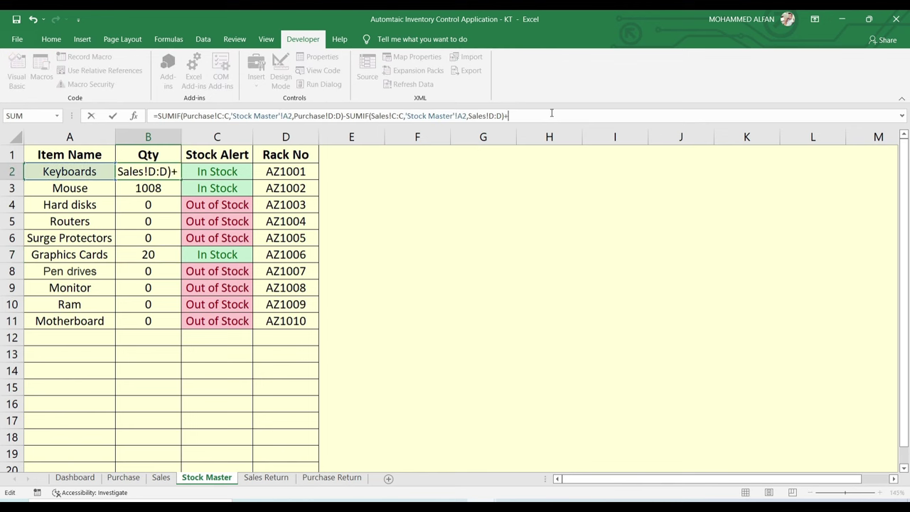
text(sumif)
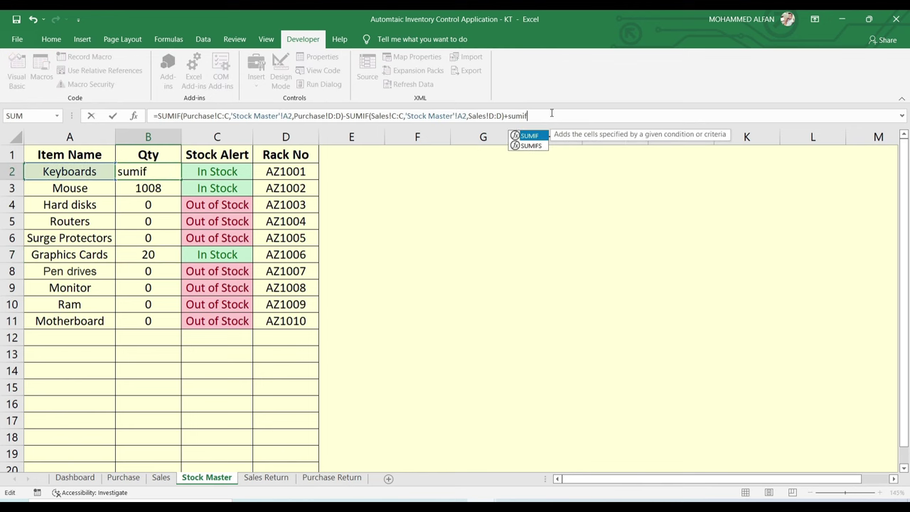
text(()
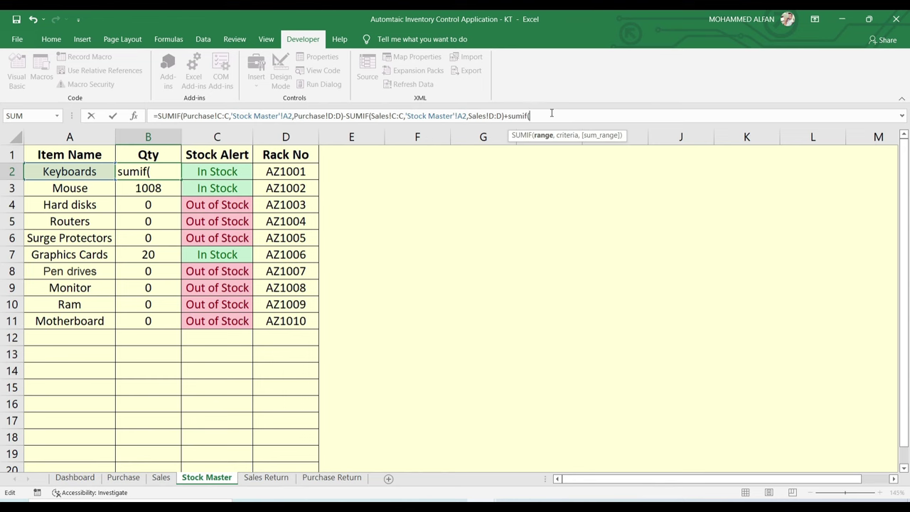
click(266, 477)
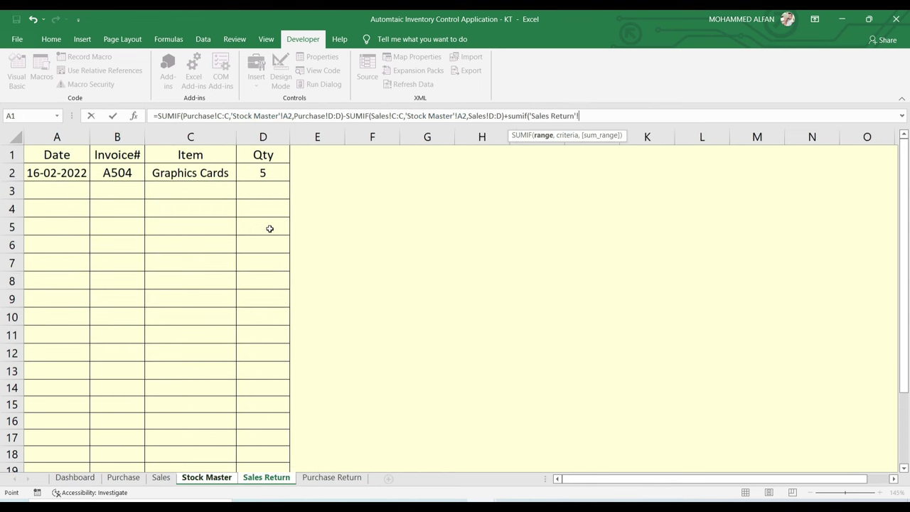
text(C:C,)
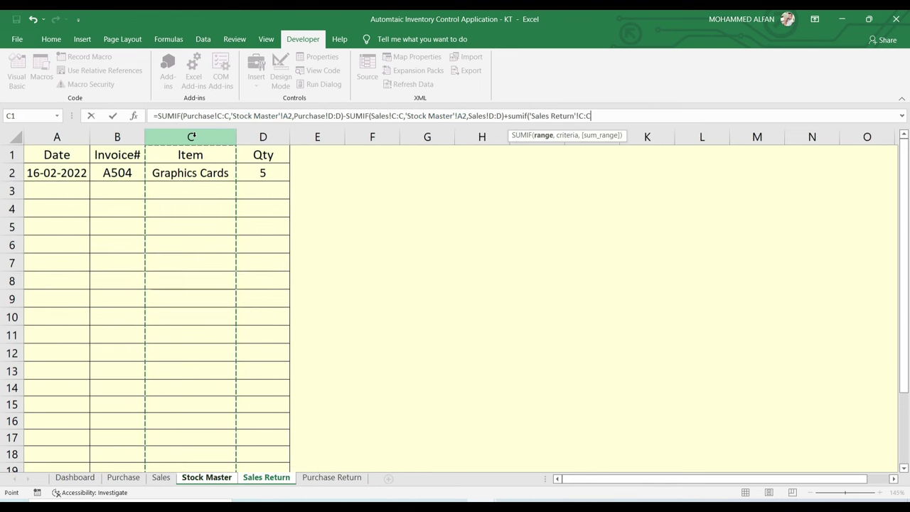
click(208, 477)
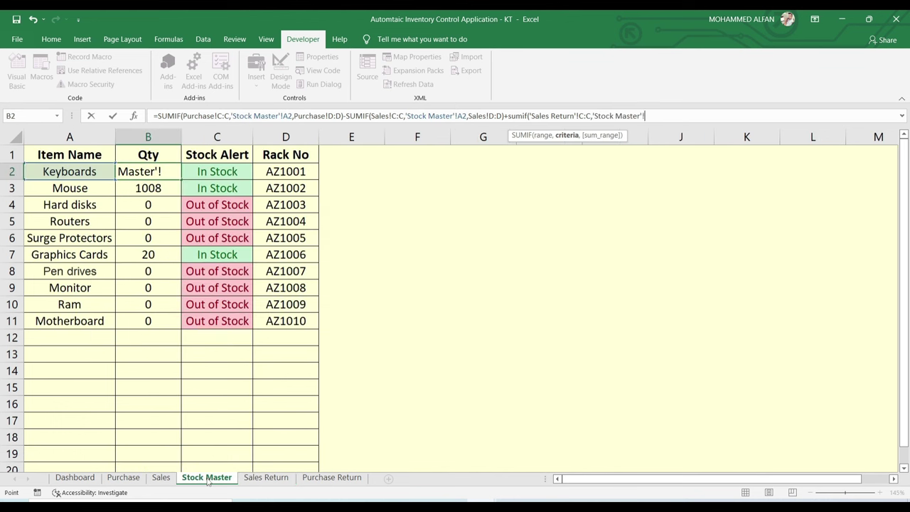
click(80, 171)
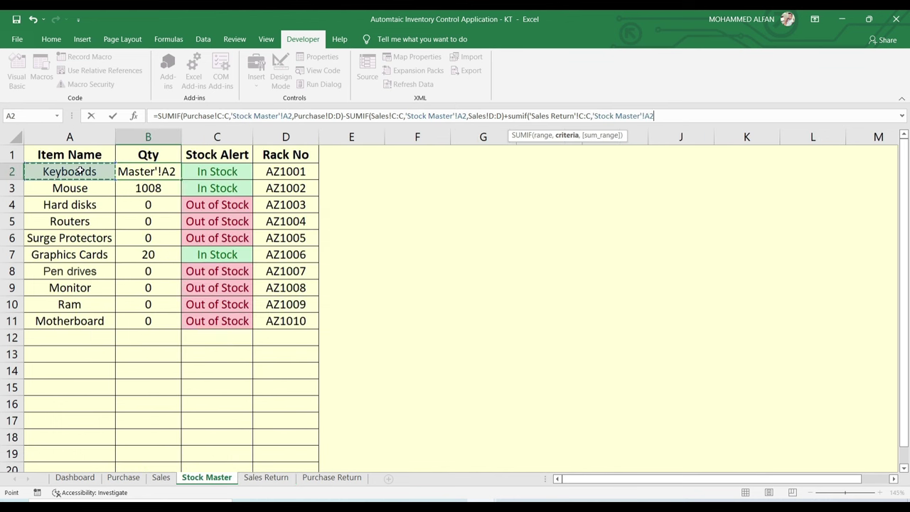
text(,)
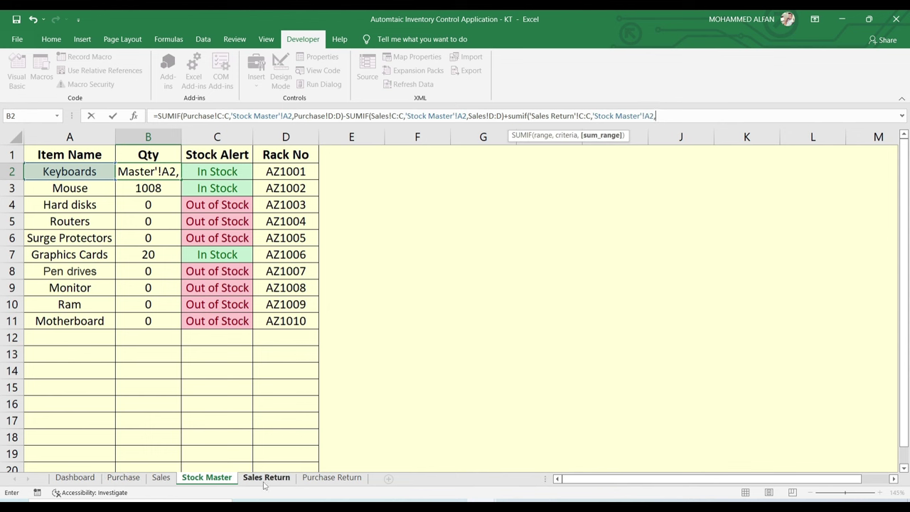
click(266, 478)
click(272, 135)
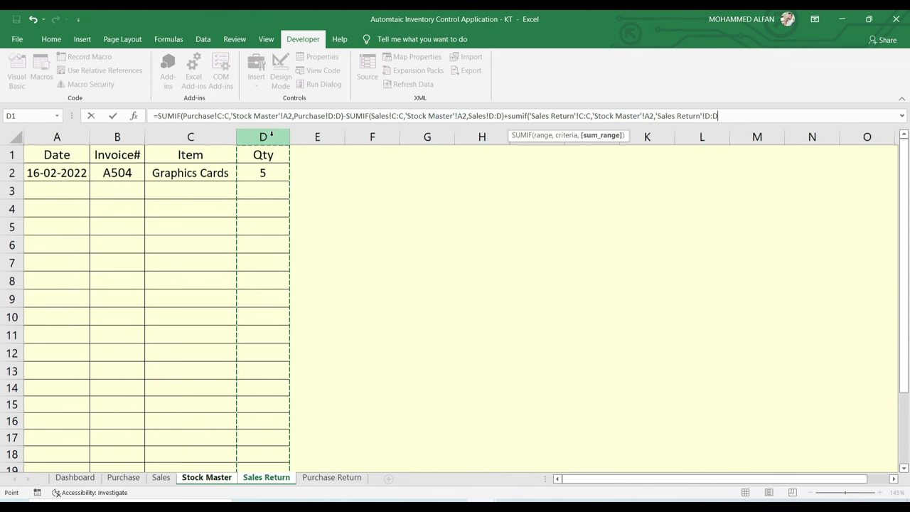
key(Return)
- Fill the extended formula down to B11 and compare against the Sales Return entry
drag(181, 179, 181, 324)
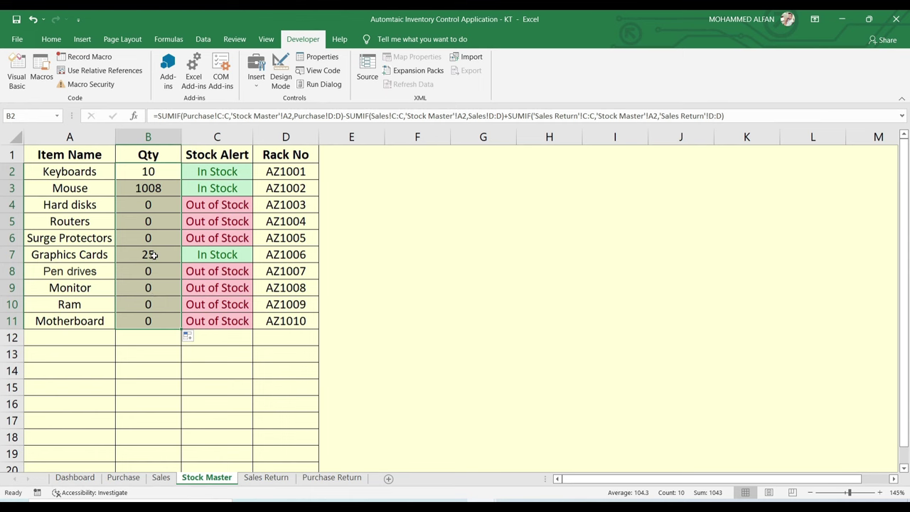
click(266, 477)
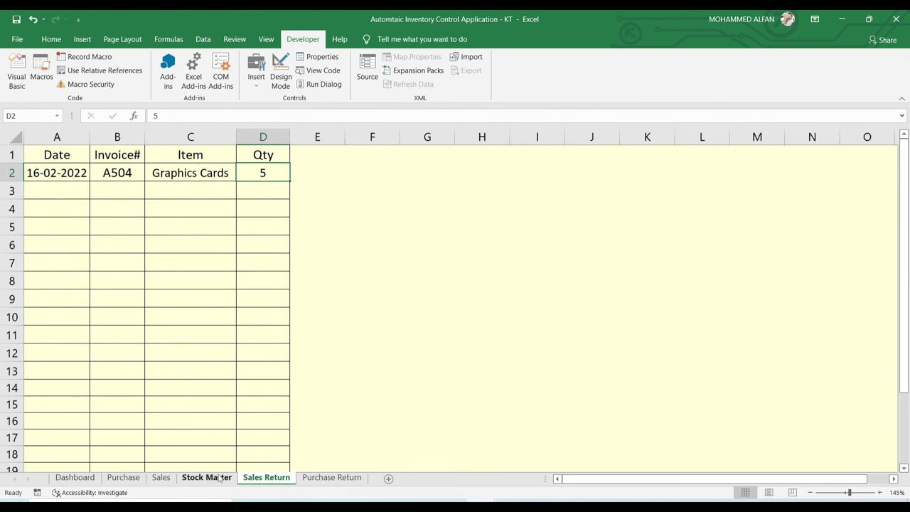
click(206, 477)
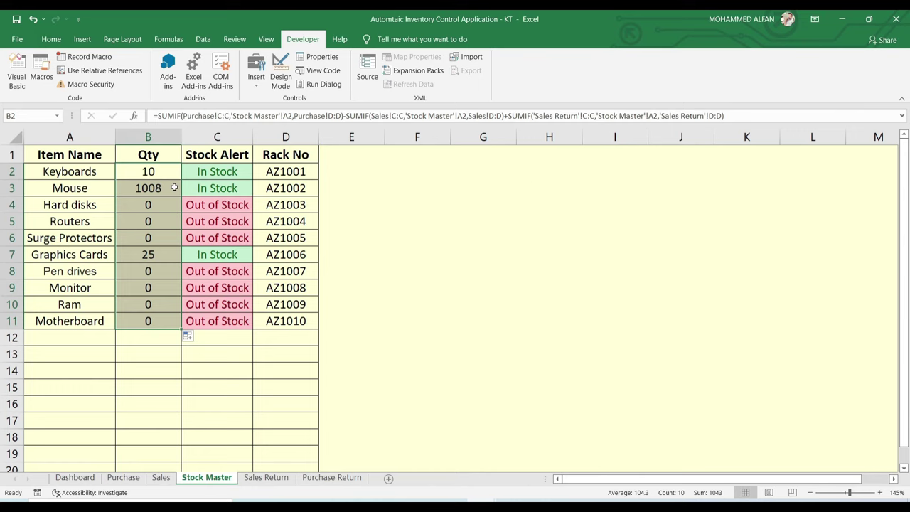
- Start appending a SUMIF over 'Purchase Return'!C:C to the Stock Master B2 Qty formula
click(331, 477)
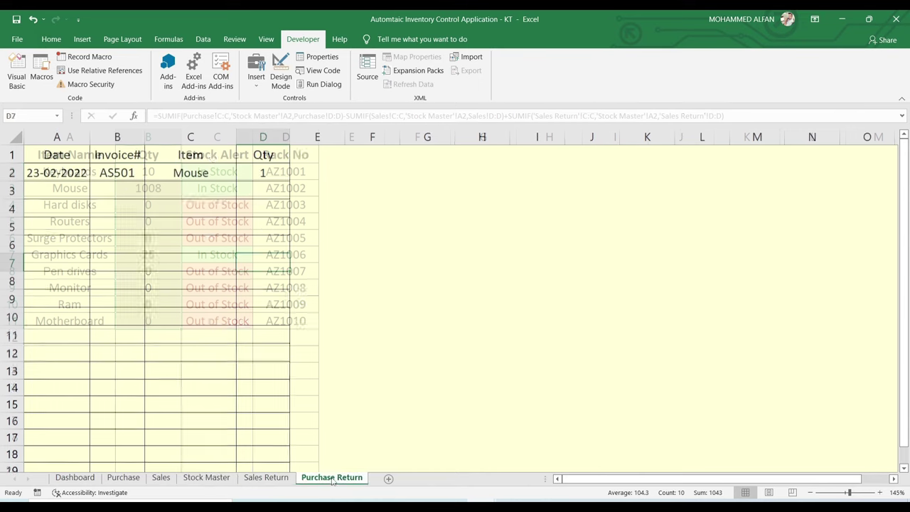
click(197, 478)
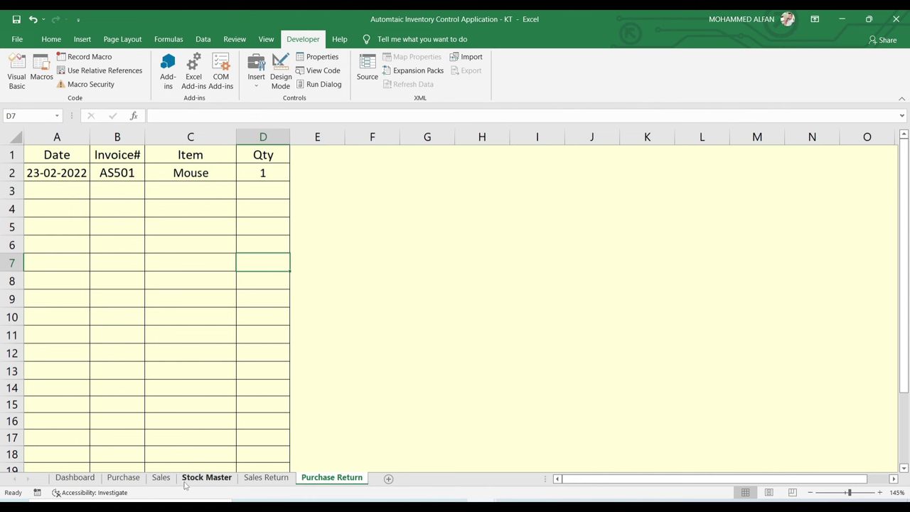
click(739, 113)
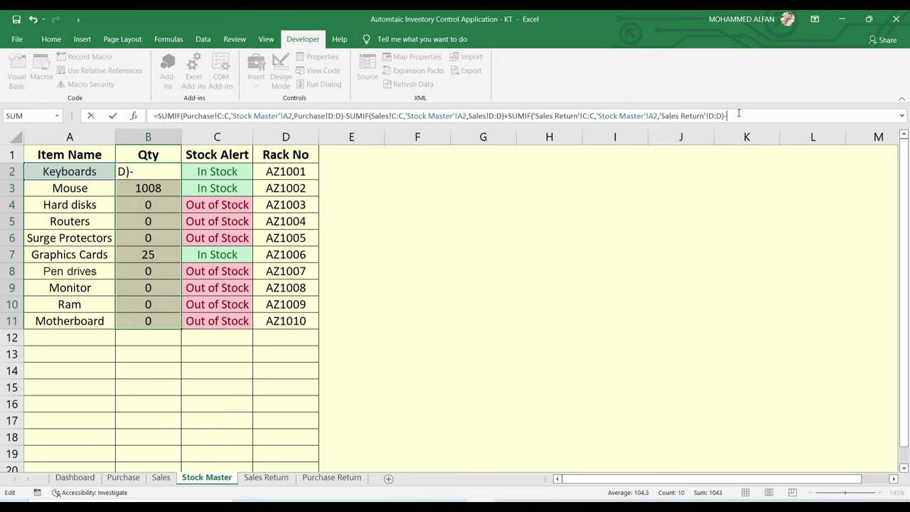
text(su)
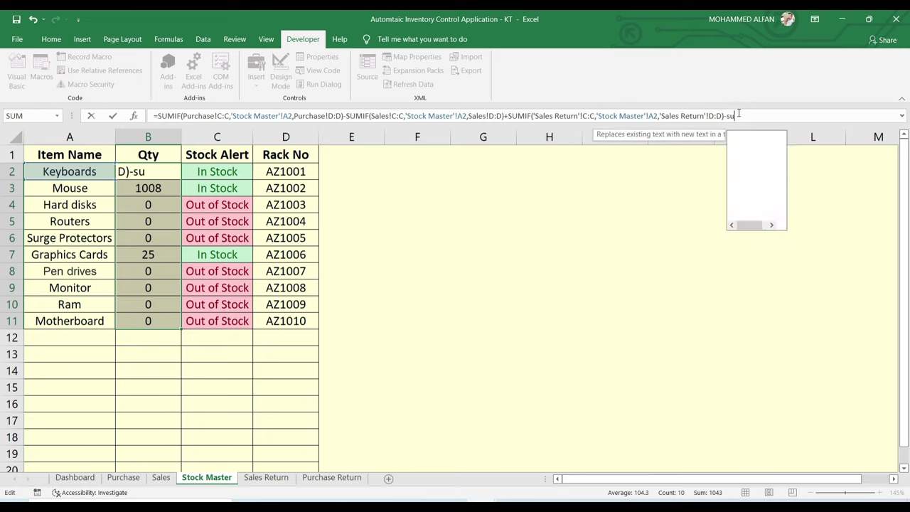
text(mif()
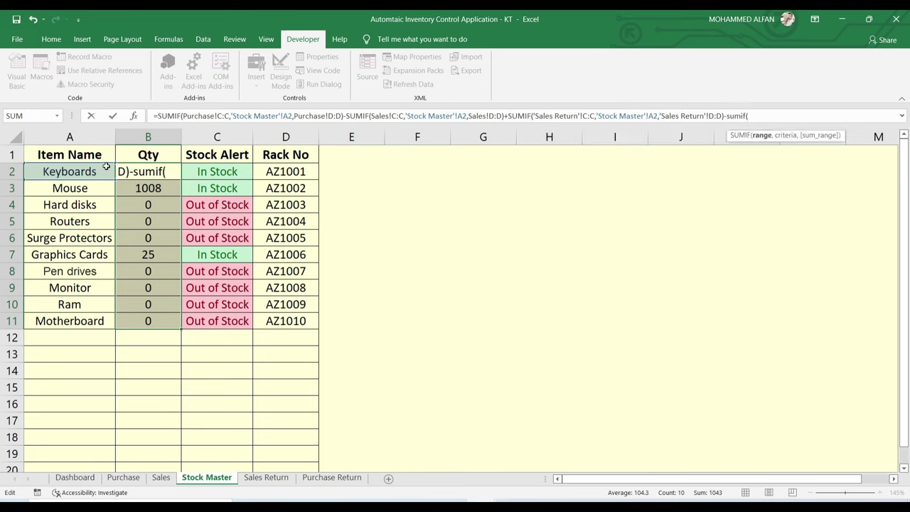
click(331, 478)
click(210, 135)
text(,)
- Finish the SUMIF with criterion A2 and sum range 'Purchase Return'!D:D, then fill it down all items
click(219, 480)
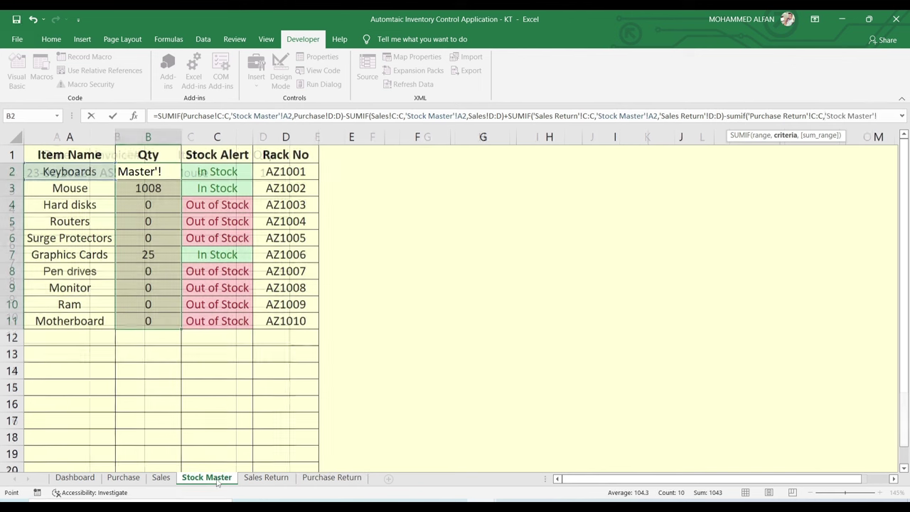
click(85, 172)
text(,)
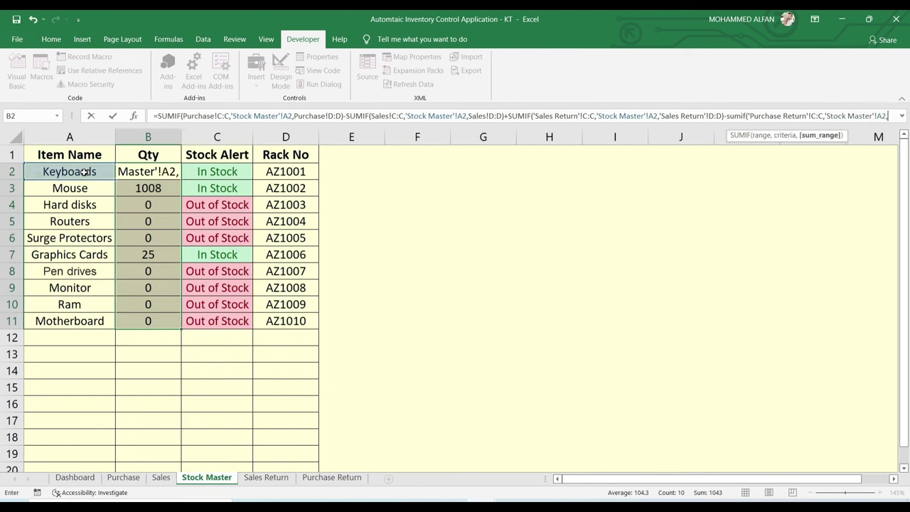
click(322, 479)
click(270, 137)
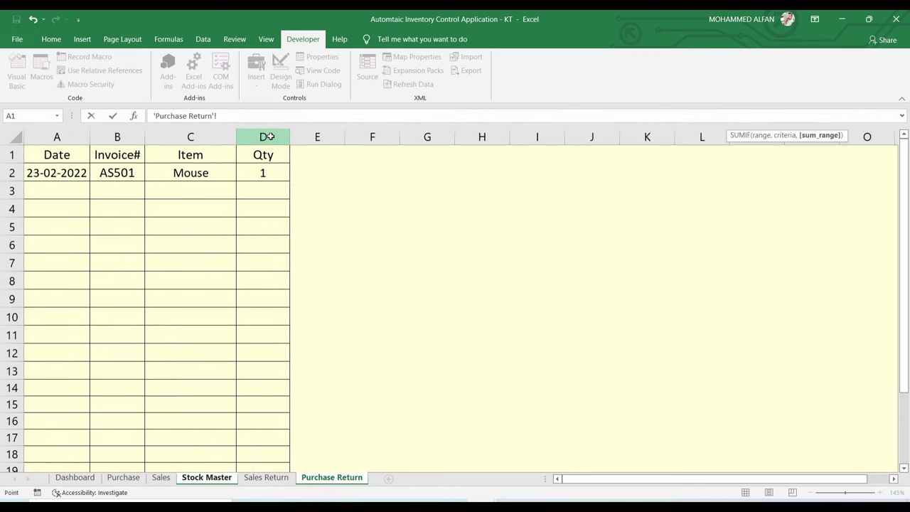
key(Return)
click(176, 178)
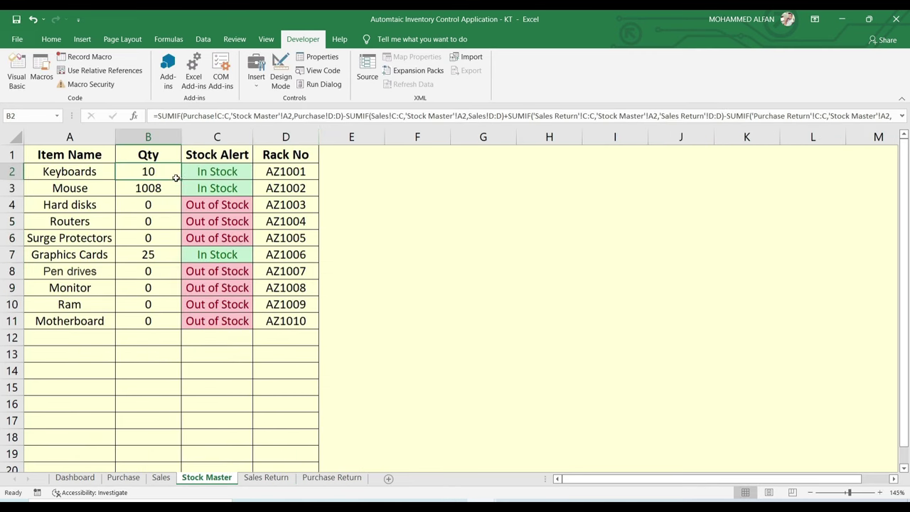
double_click(181, 180)
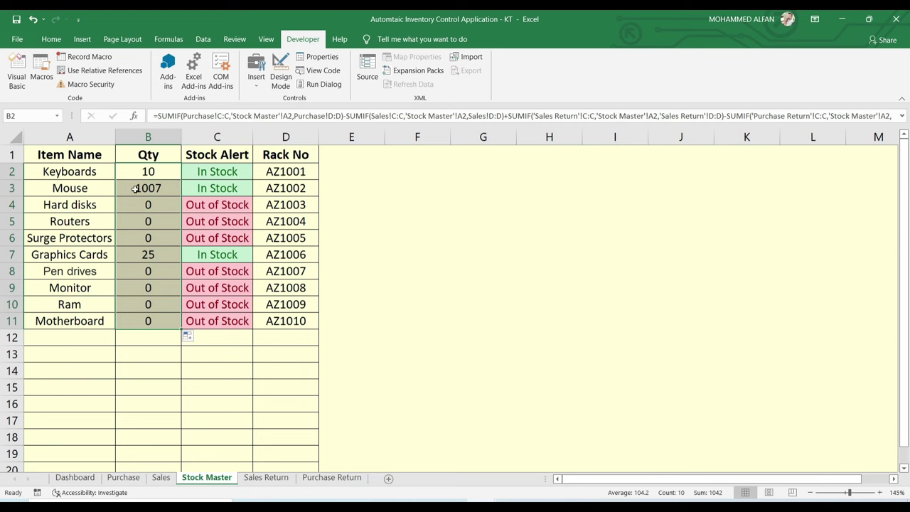
click(294, 394)
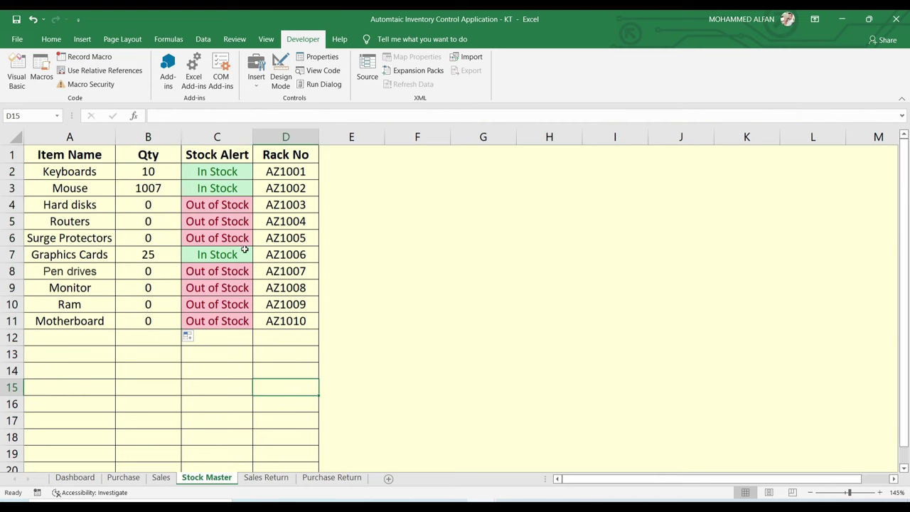
click(126, 478)
click(161, 478)
click(216, 480)
click(266, 478)
click(331, 478)
click(207, 478)
click(148, 172)
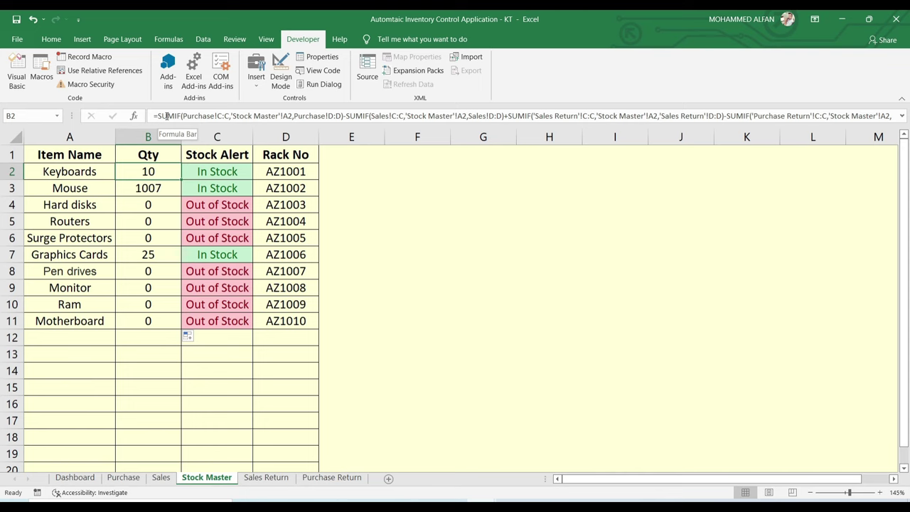
click(157, 115)
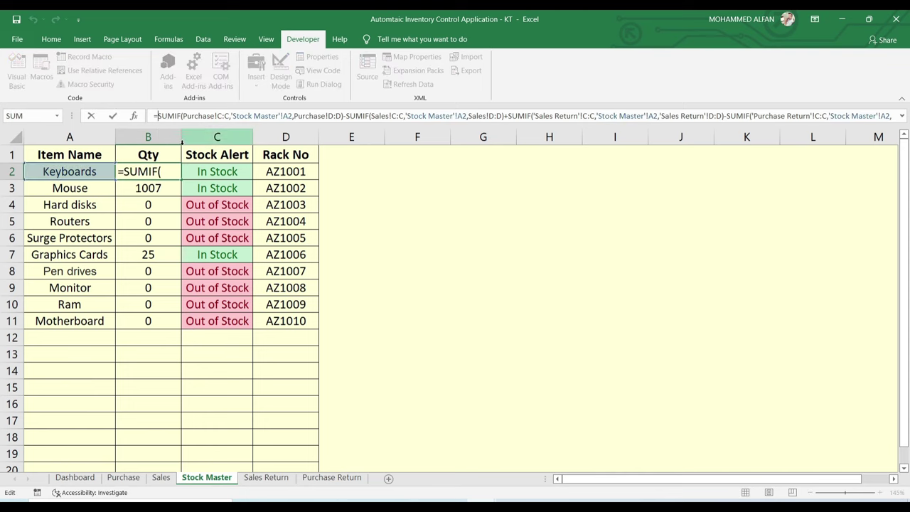
text(10+)
key(BackSpace)
key(BackSpace)
key(BackSpace)
key(Return)
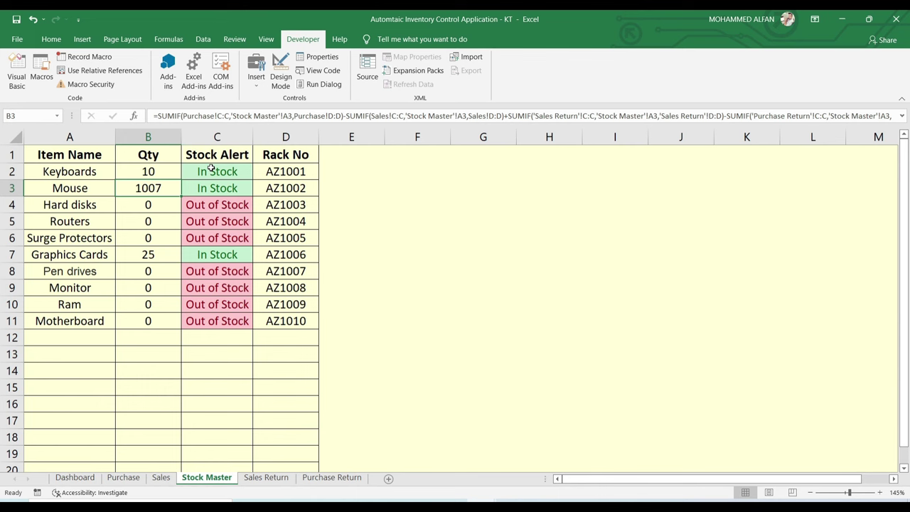
- Set the Dashboard D22 product check to Keyboards and compare it with the Stock Master sheet
click(75, 477)
scroll(254, 377, down, 4)
scroll(329, 320, up, 1)
click(274, 298)
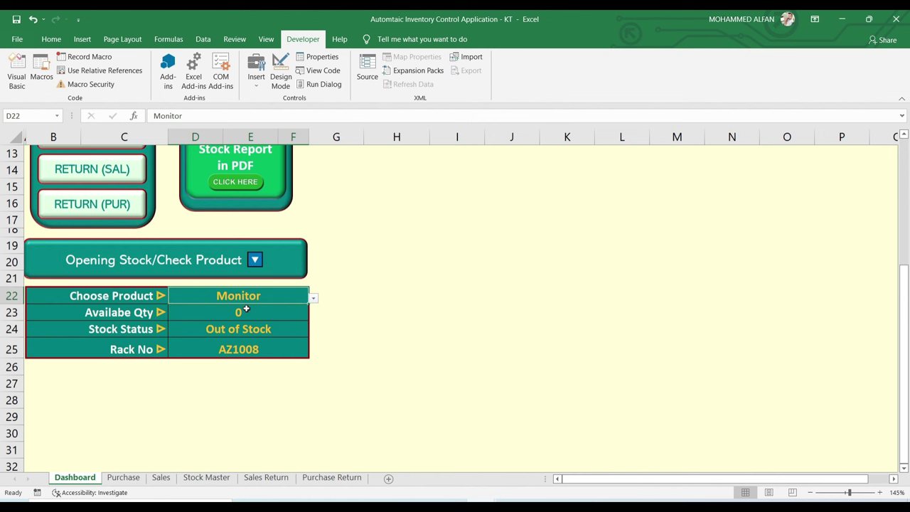
click(206, 477)
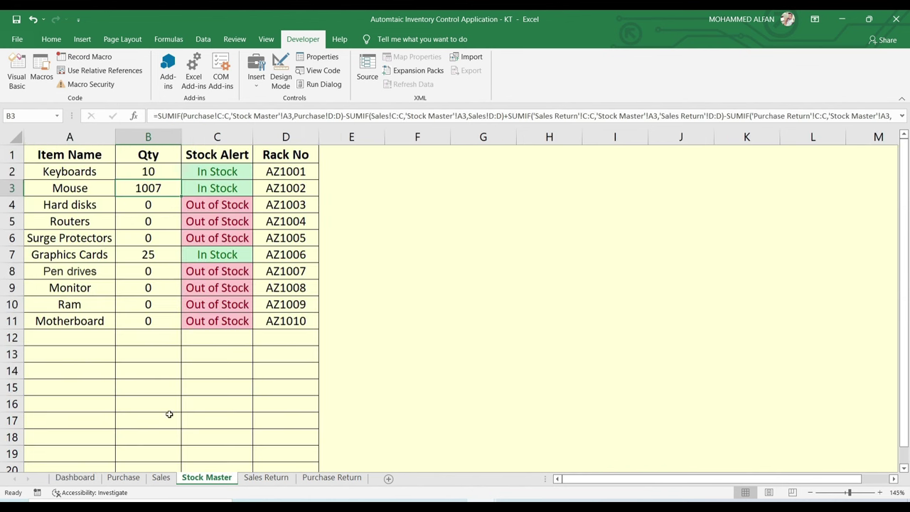
click(75, 477)
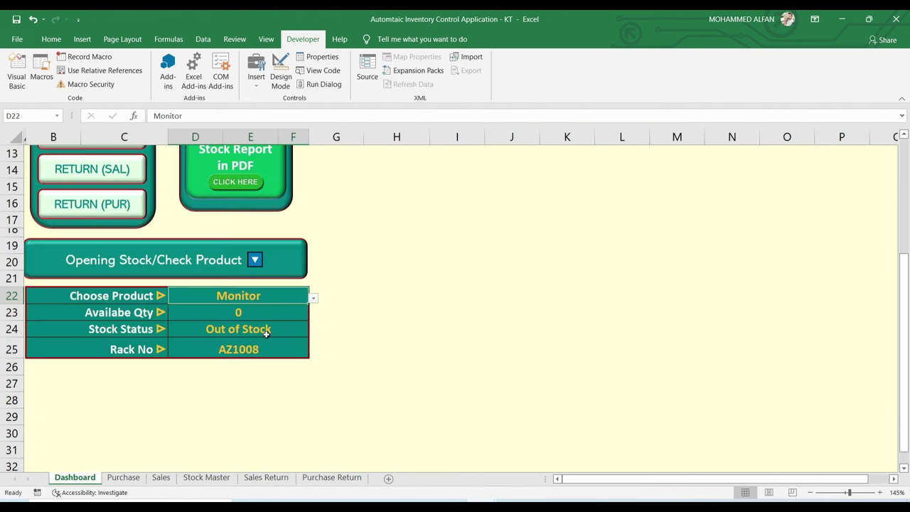
click(313, 298)
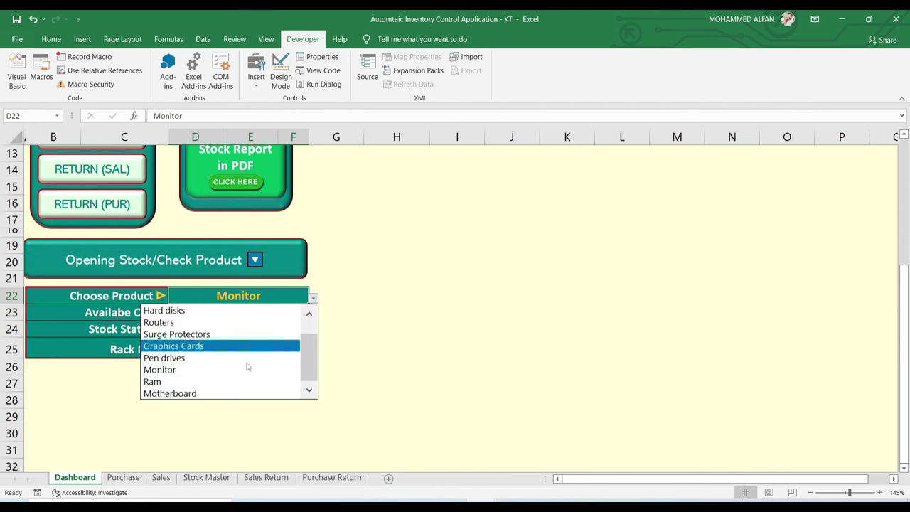
click(239, 387)
click(206, 477)
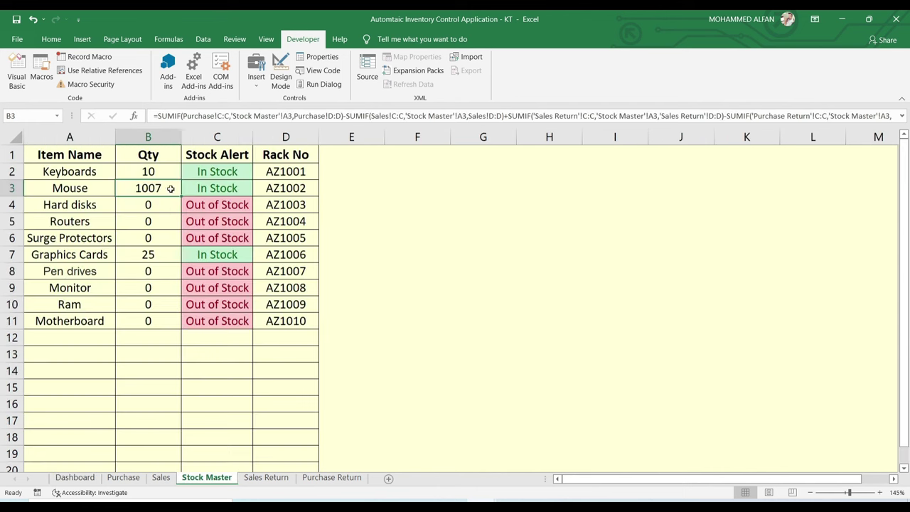
click(74, 477)
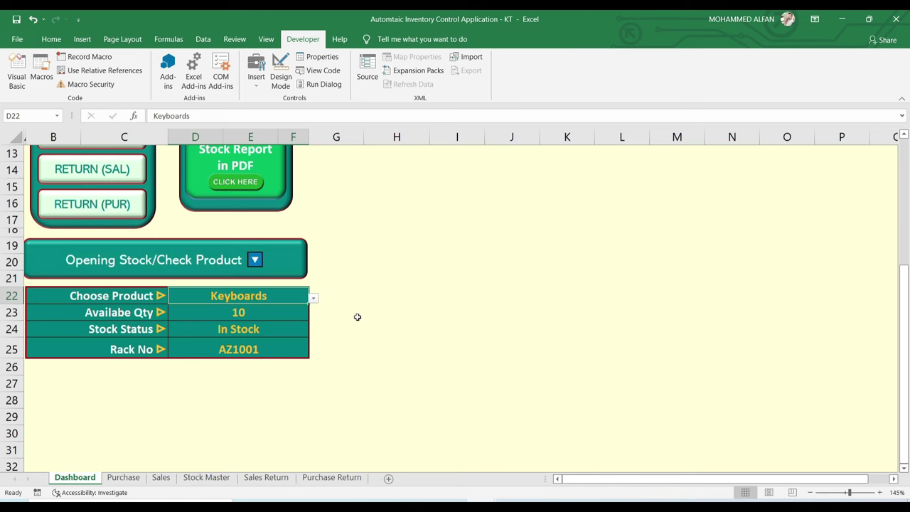
- Switch D22 to Mouse, showing 1007 available, In Stock, rack AZ1002
click(313, 297)
click(252, 321)
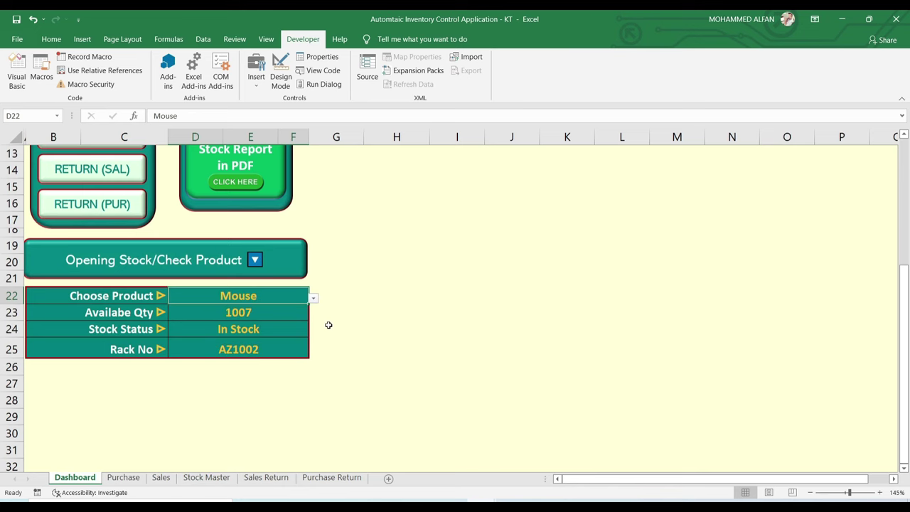
scroll(345, 401, up, 2)
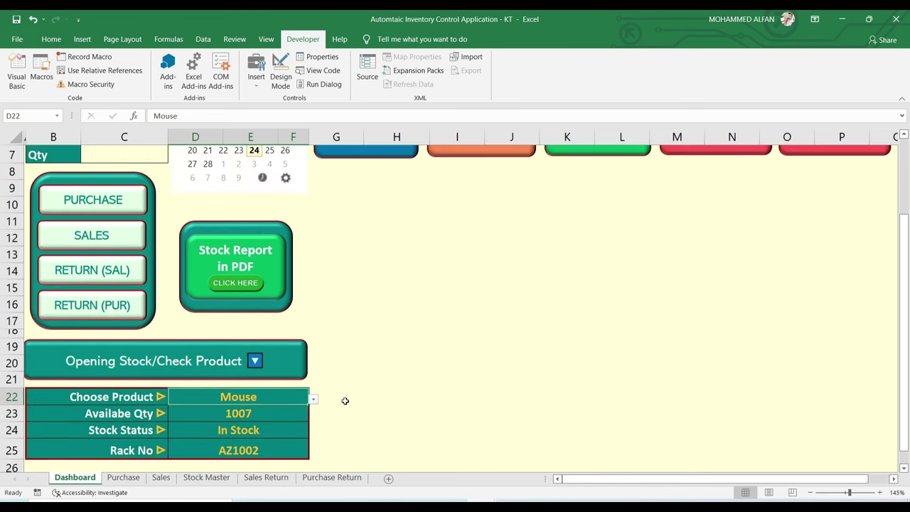
scroll(345, 401, up, 2)
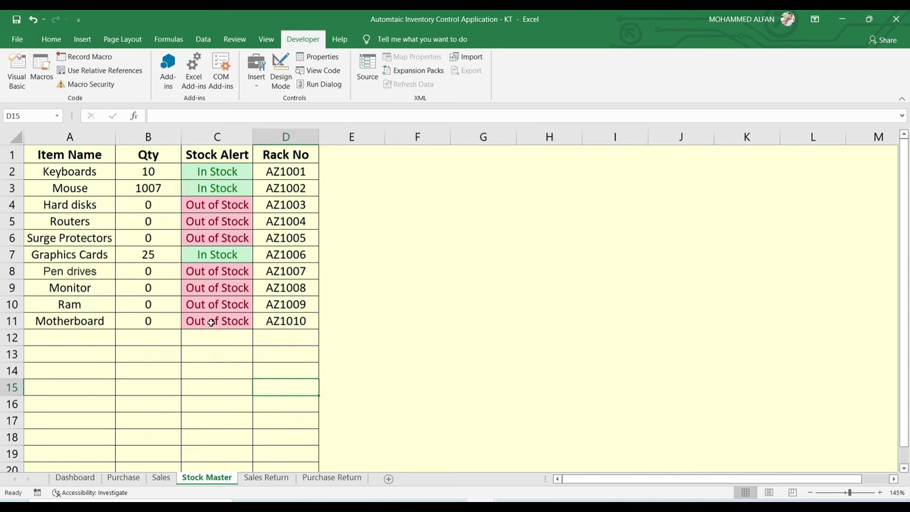
click(79, 478)
click(404, 288)
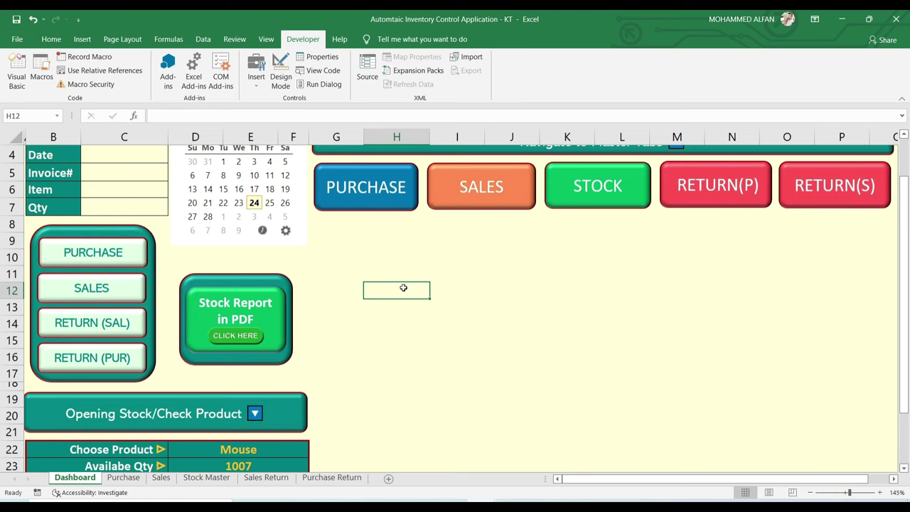
click(450, 359)
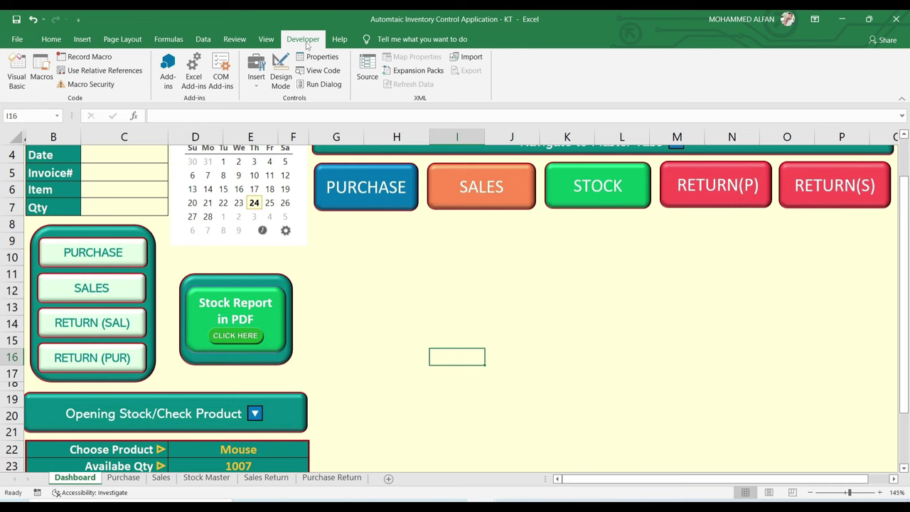
- Start recording a new macro named Test10 from the Dashboard
click(85, 57)
text(Test)
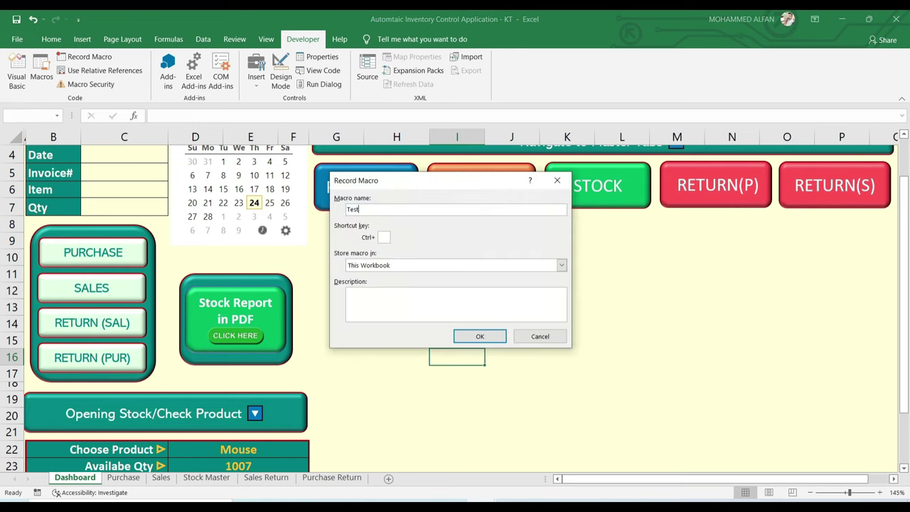
click(480, 336)
click(471, 327)
- Print Stock Master A1:D11 to Microsoft Print to PDF, cancel the save, and return to the Dashboard
click(206, 477)
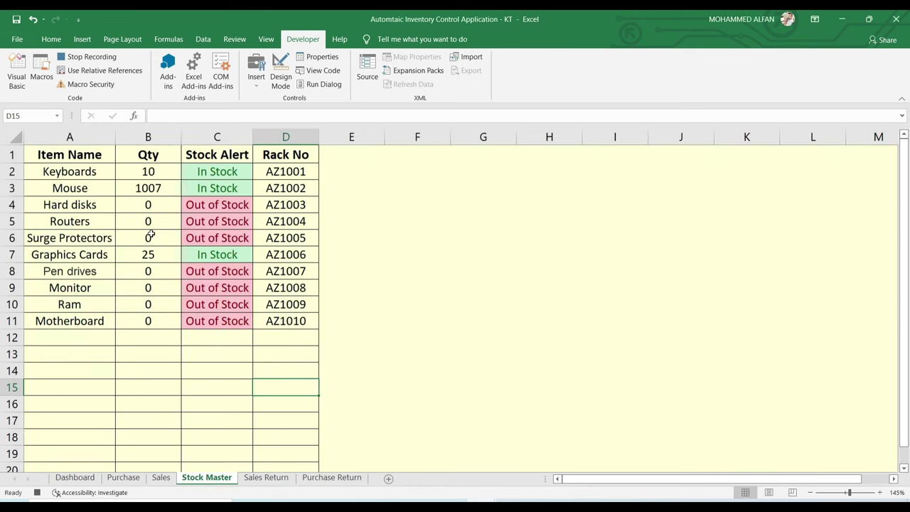
click(68, 152)
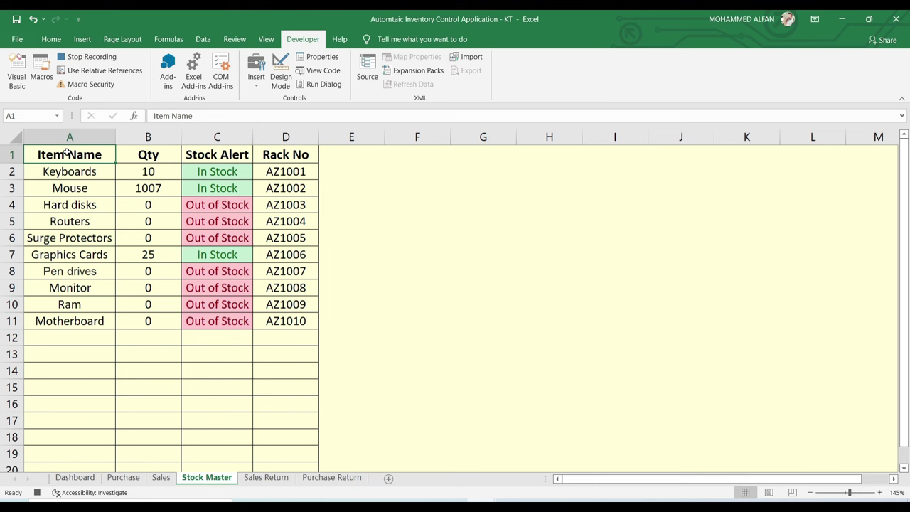
key(ctrl+shift+Right)
key(ctrl+shift+Down)
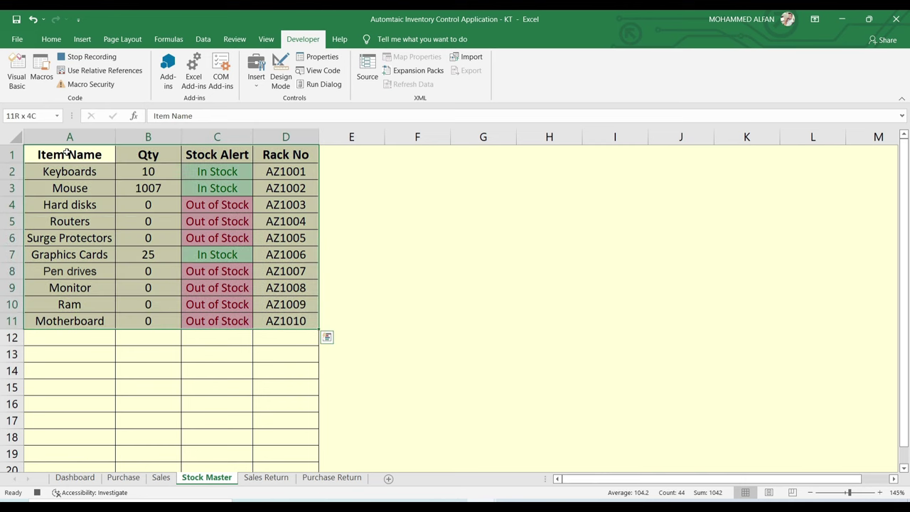
key(ctrl+p)
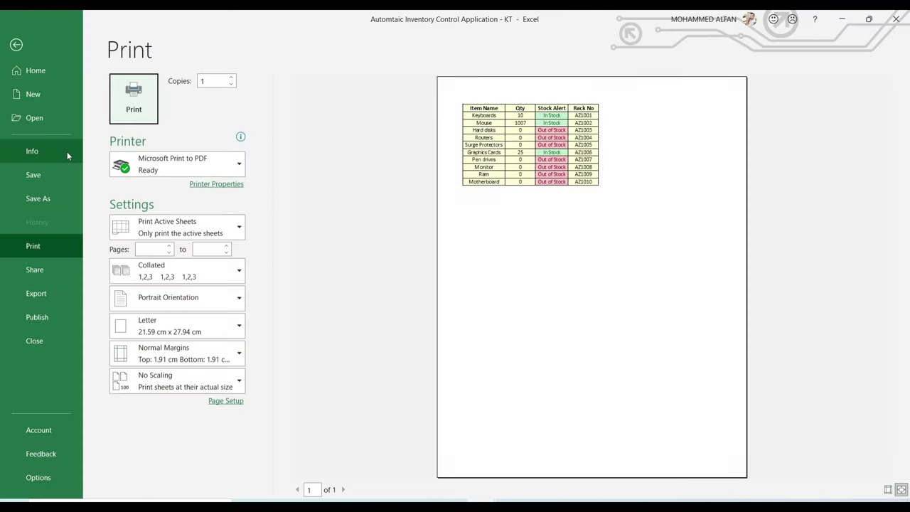
click(134, 106)
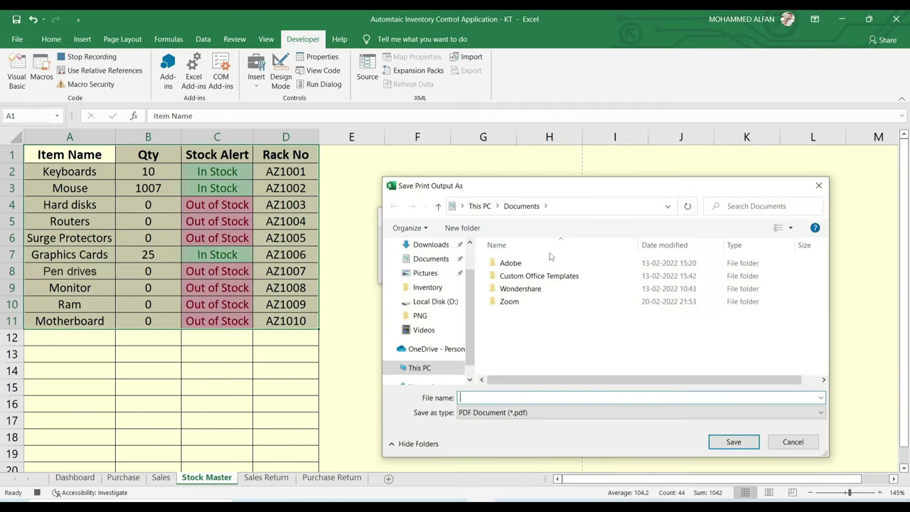
click(798, 444)
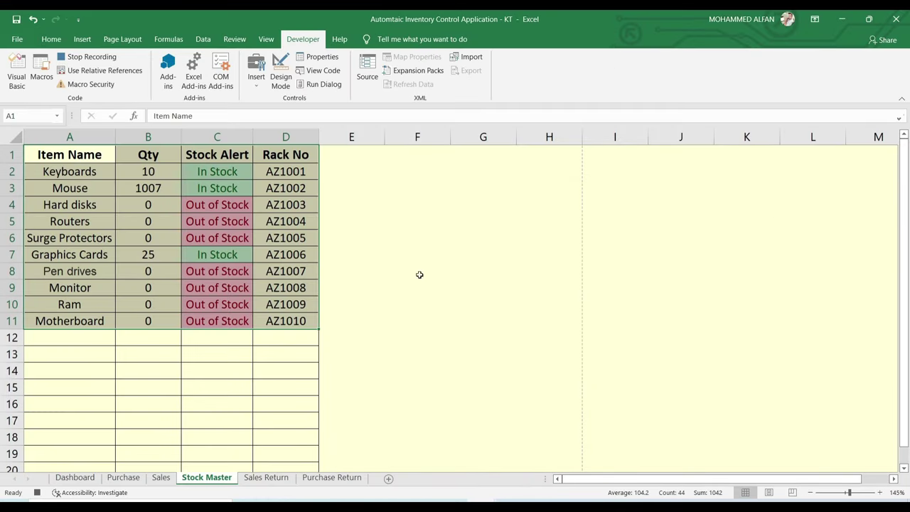
click(78, 482)
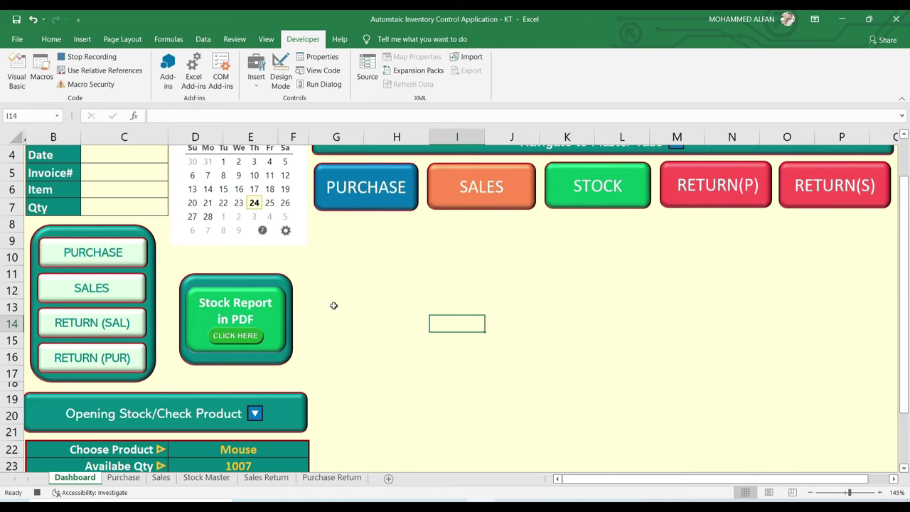
click(333, 306)
- Stop the macro recording and assign Test10 to the Stock Report in PDF shape
click(91, 57)
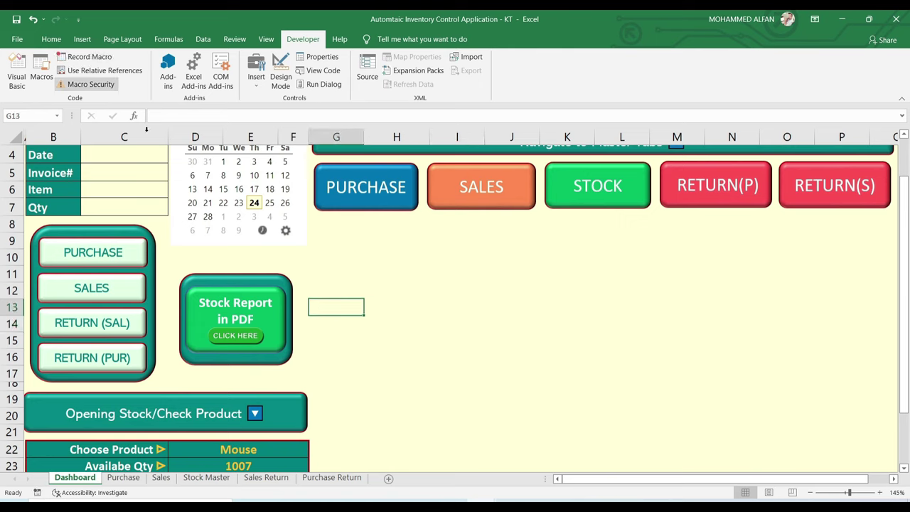
click(416, 324)
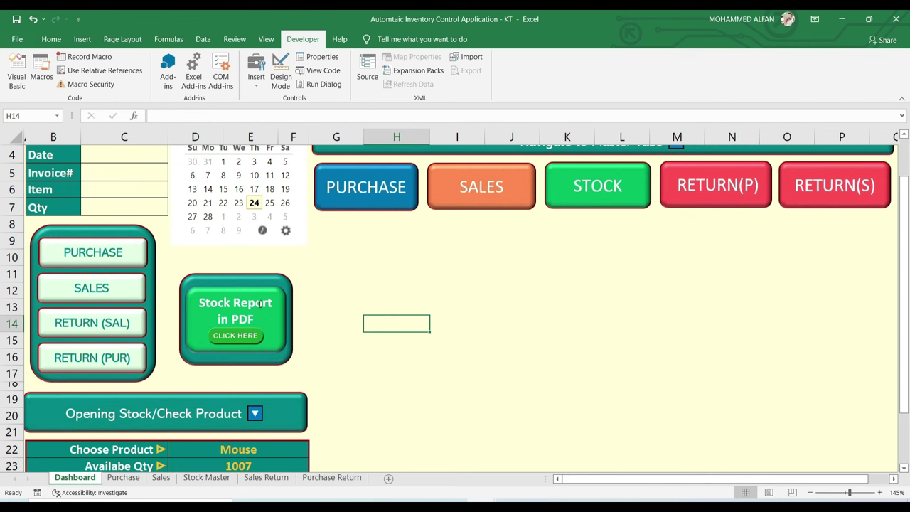
right_click(260, 304)
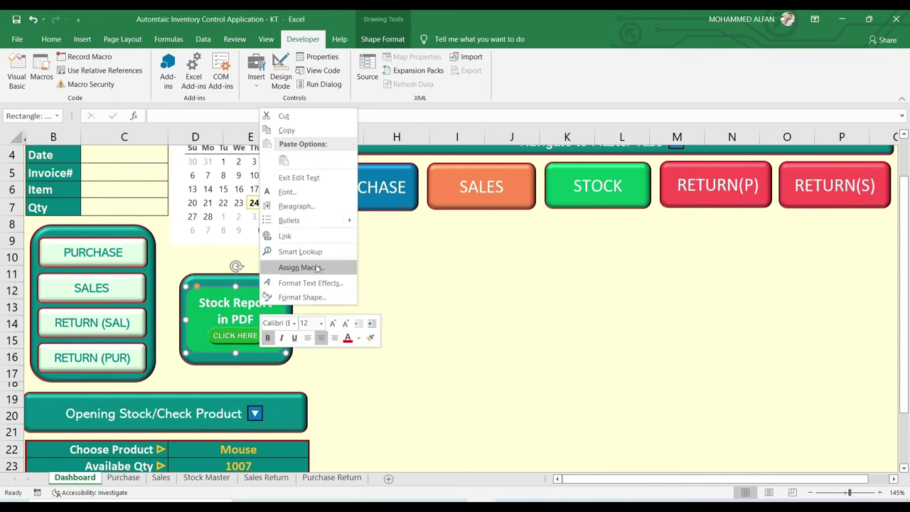
click(316, 267)
click(214, 245)
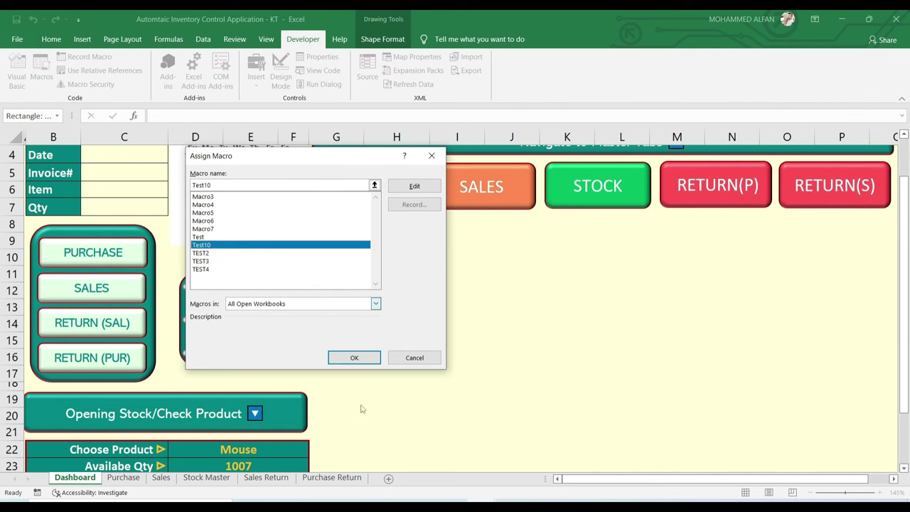
click(347, 360)
click(395, 401)
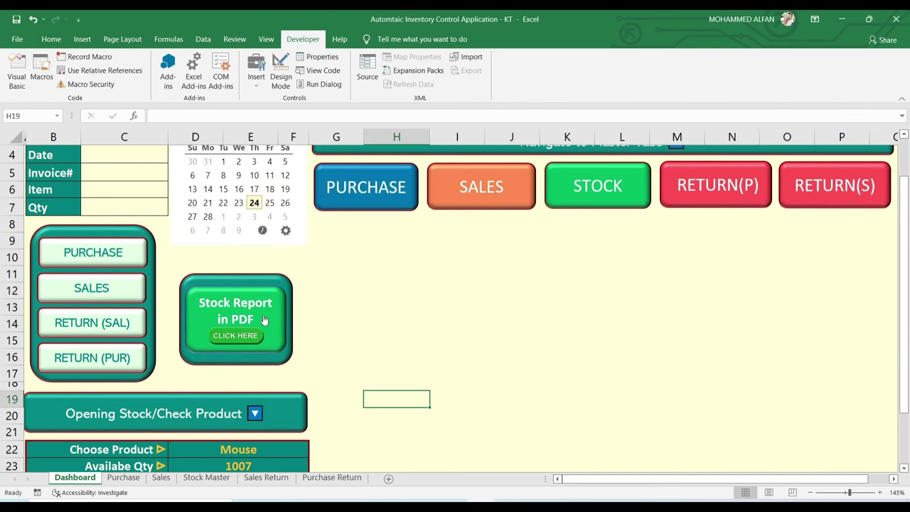
- Test the shape, which runs Test10, and cancel the Save Print Output As prompt
click(264, 316)
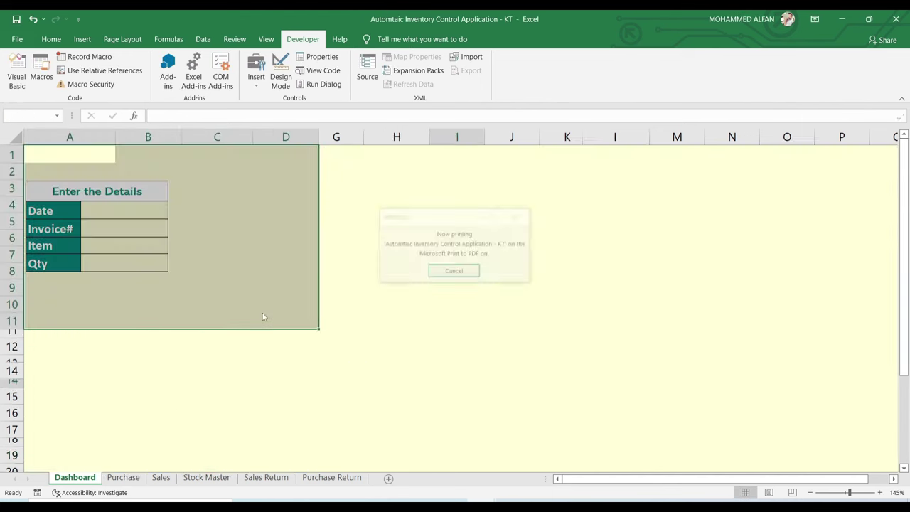
click(819, 186)
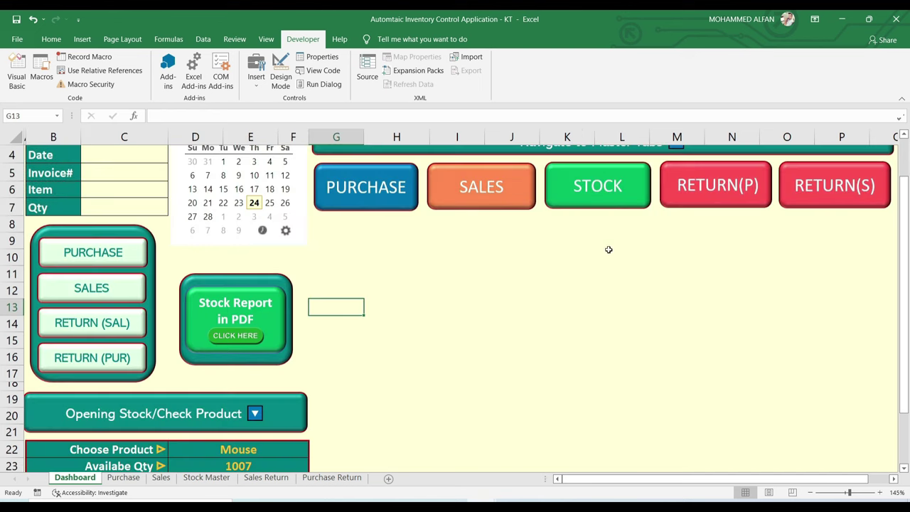
scroll(583, 344, up, 1)
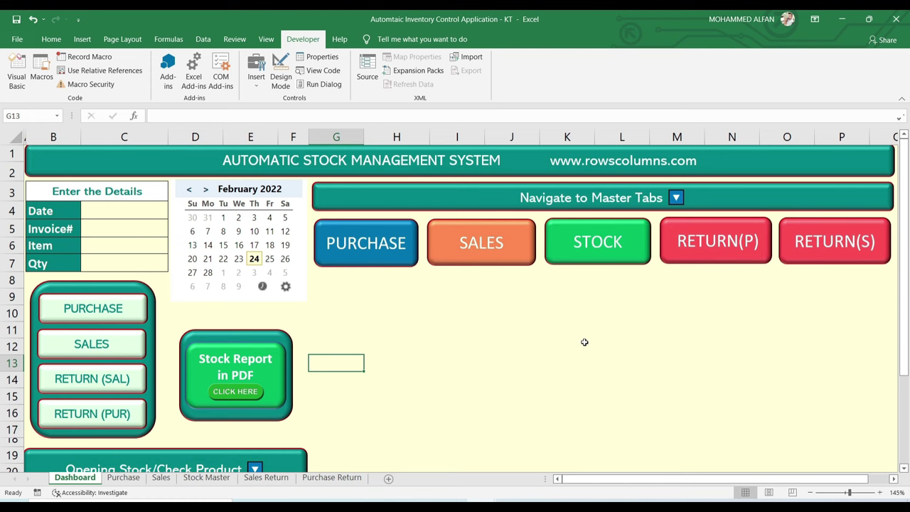
scroll(585, 342, down, 1)
key(Right)
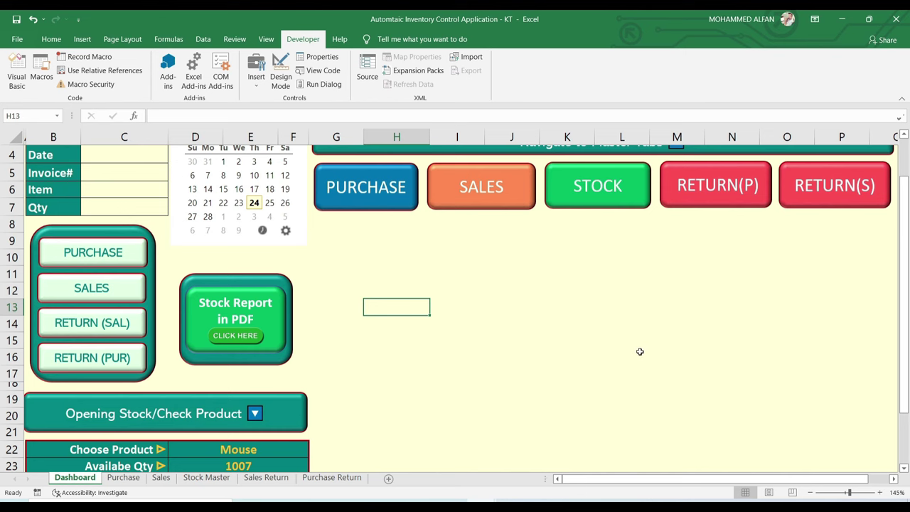
- Create a PivotTable from the Sales table on a new worksheet, Sheet2, summing Qty by Item
click(160, 478)
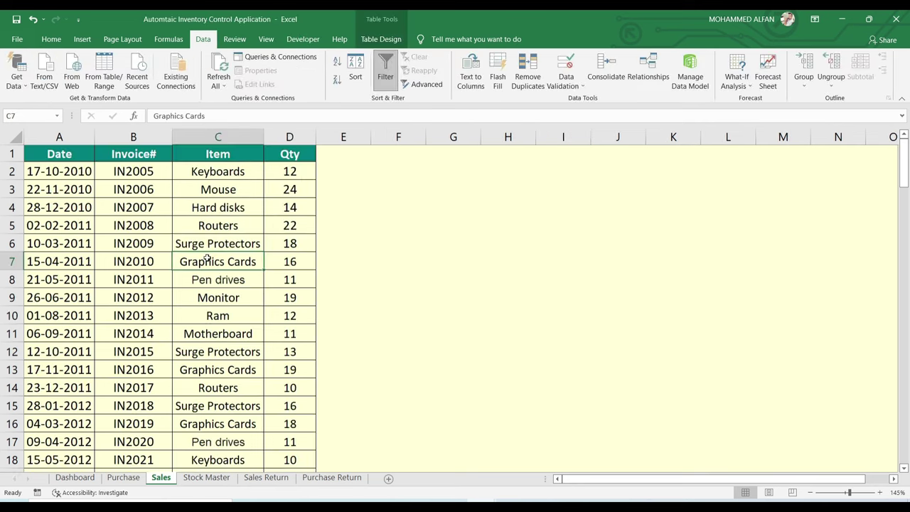
click(63, 180)
key(ctrl+shift+Down)
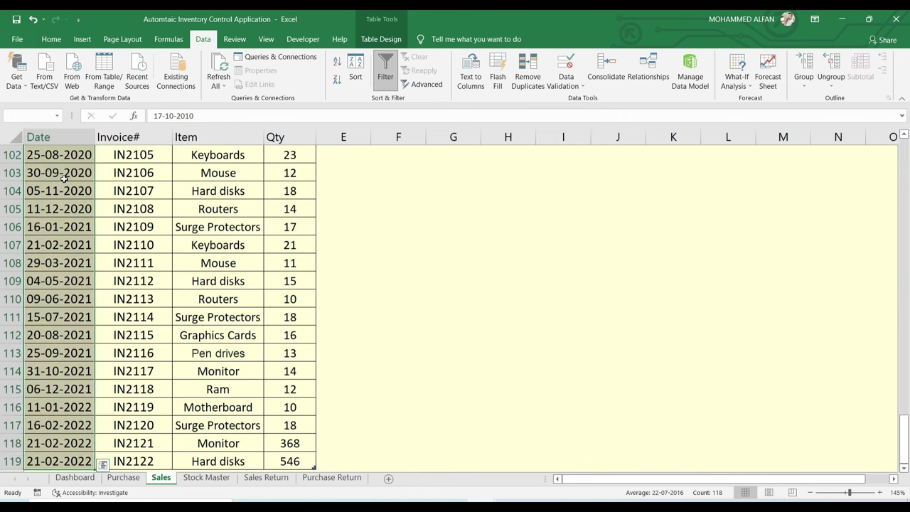
click(76, 206)
key(ctrl+shift+Up)
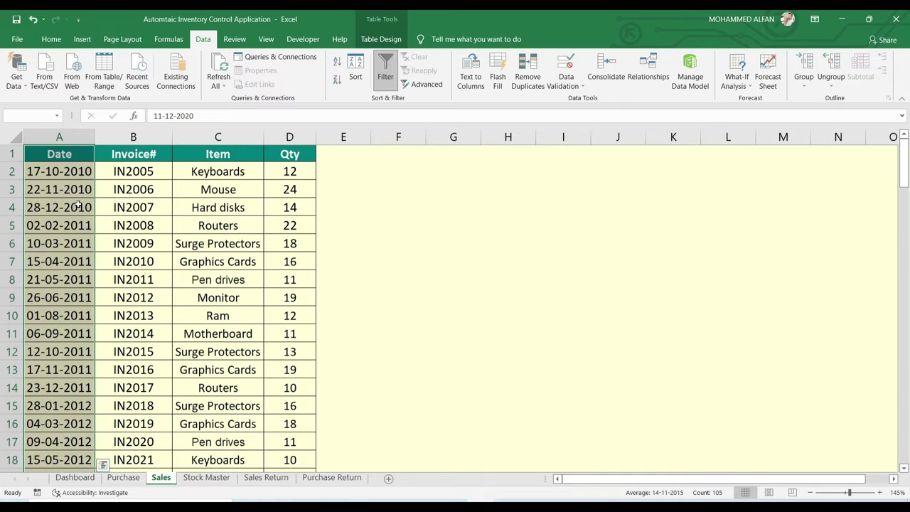
click(148, 241)
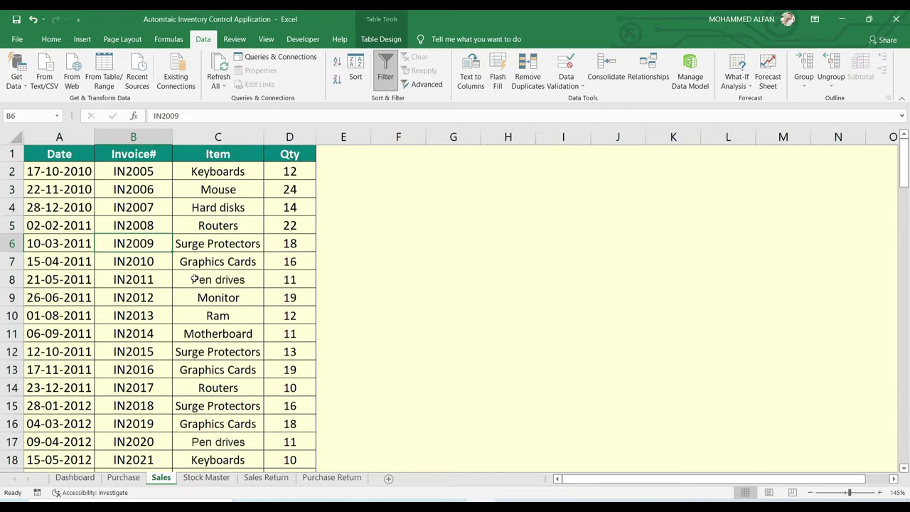
click(89, 41)
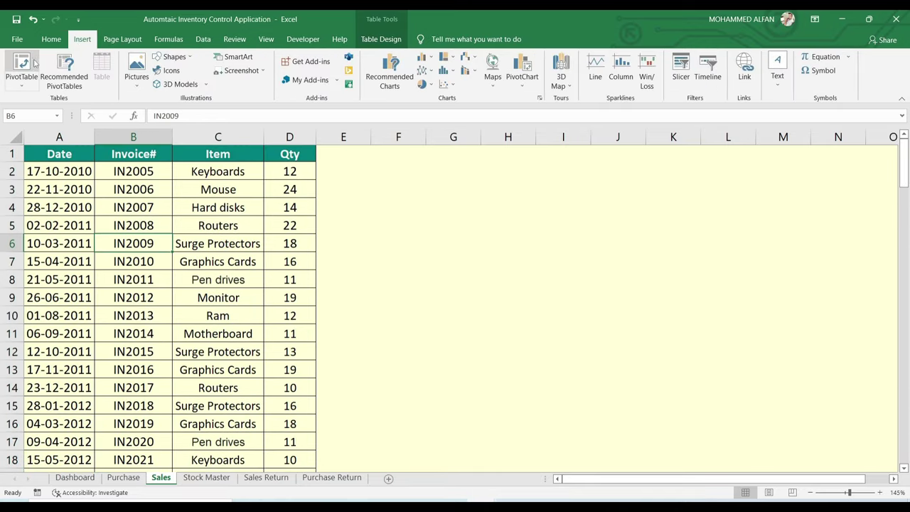
click(22, 71)
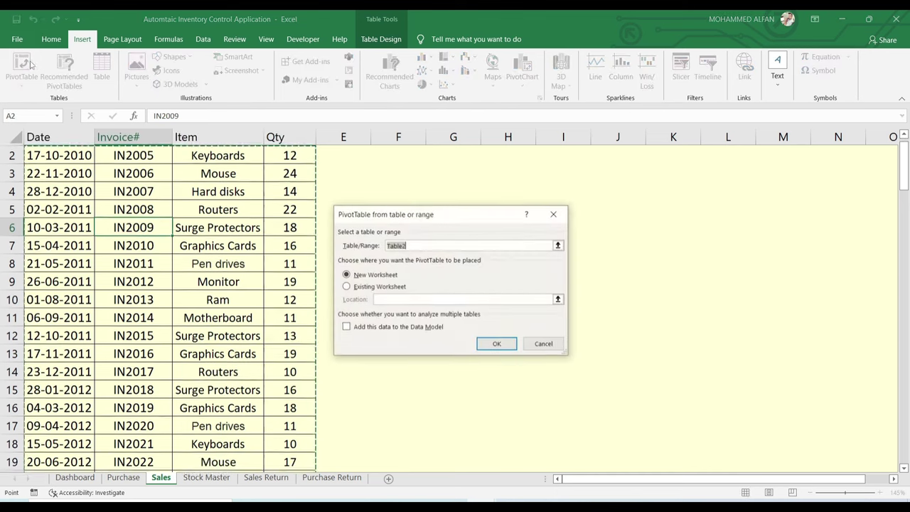
click(497, 344)
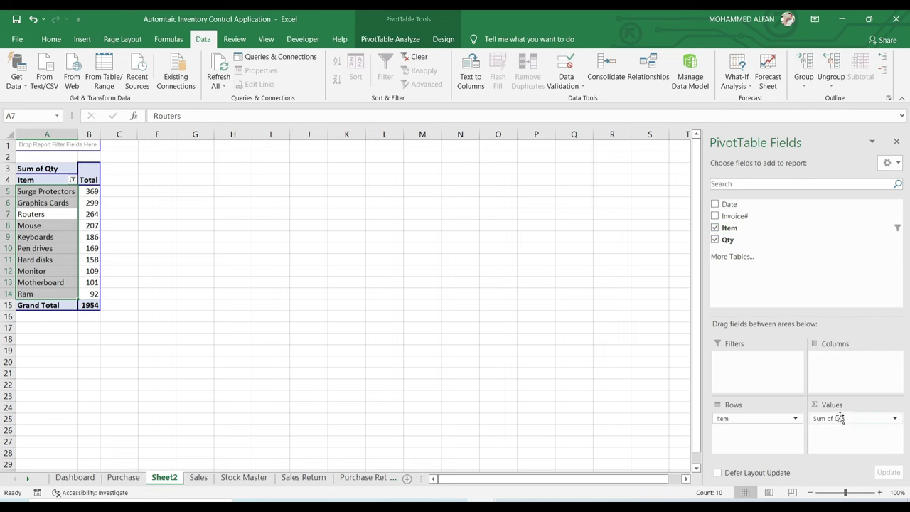
- Apply a Top 5 value filter on the Item field by Sum of Qty, totalling 1325
click(269, 248)
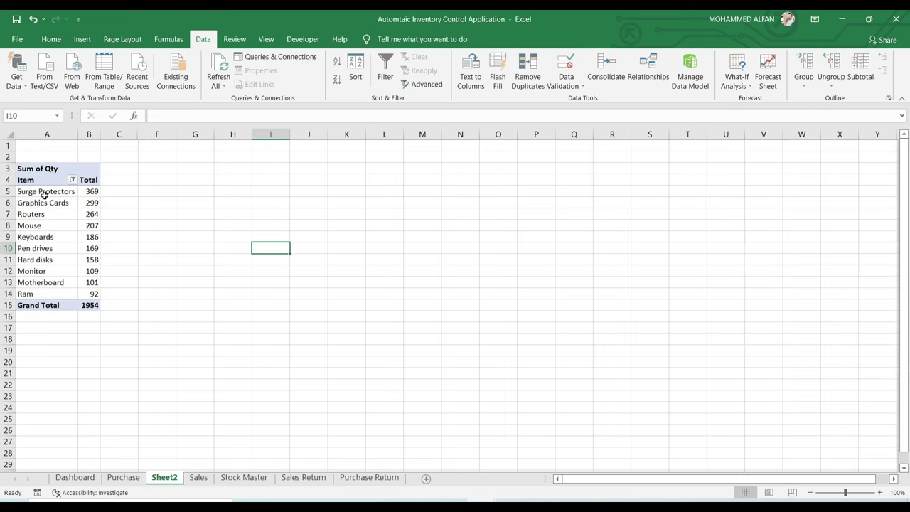
click(46, 209)
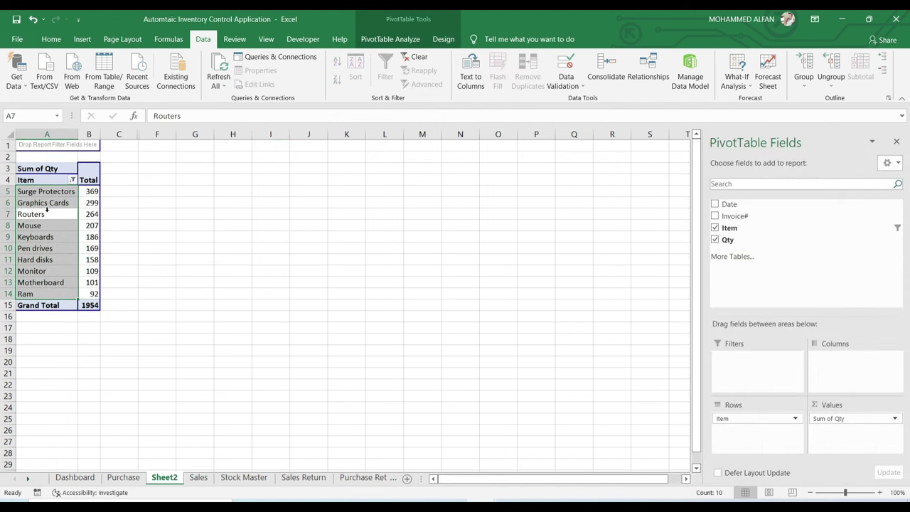
click(159, 236)
click(72, 183)
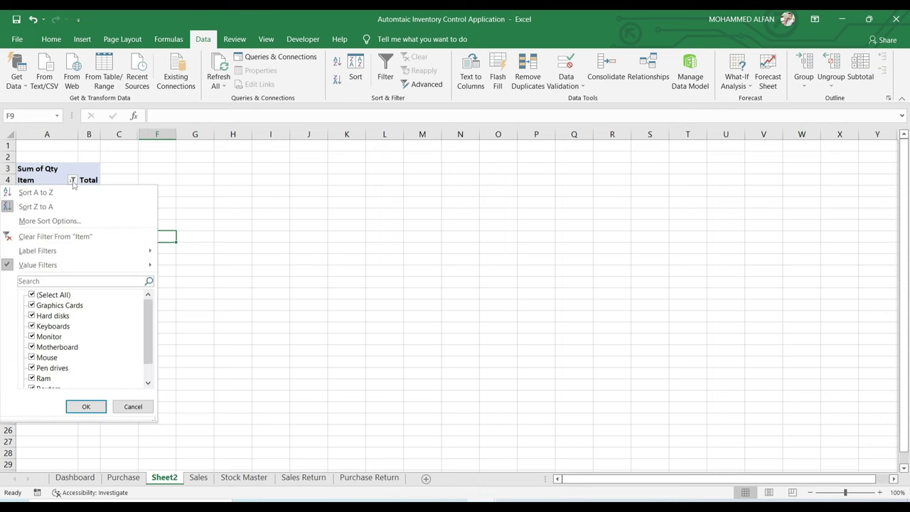
mouse_move(38, 265)
click(239, 399)
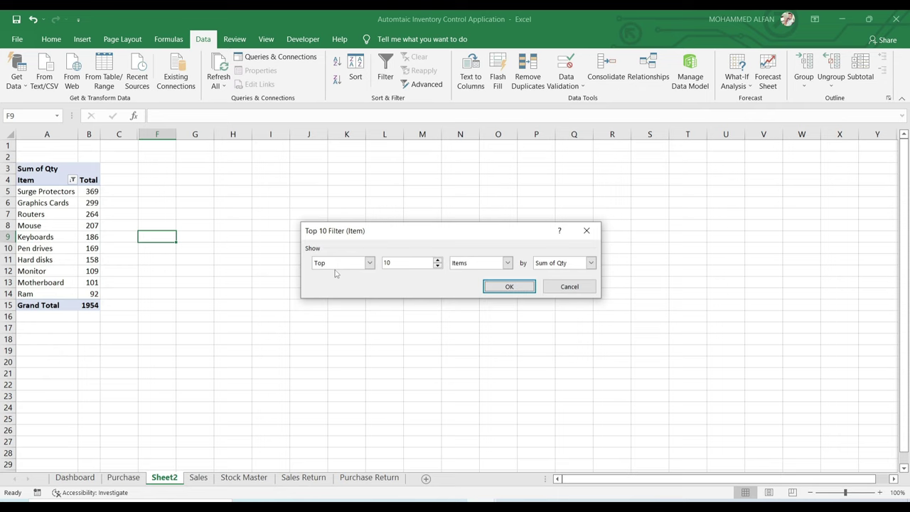
double_click(397, 265)
text(5)
click(529, 286)
click(260, 302)
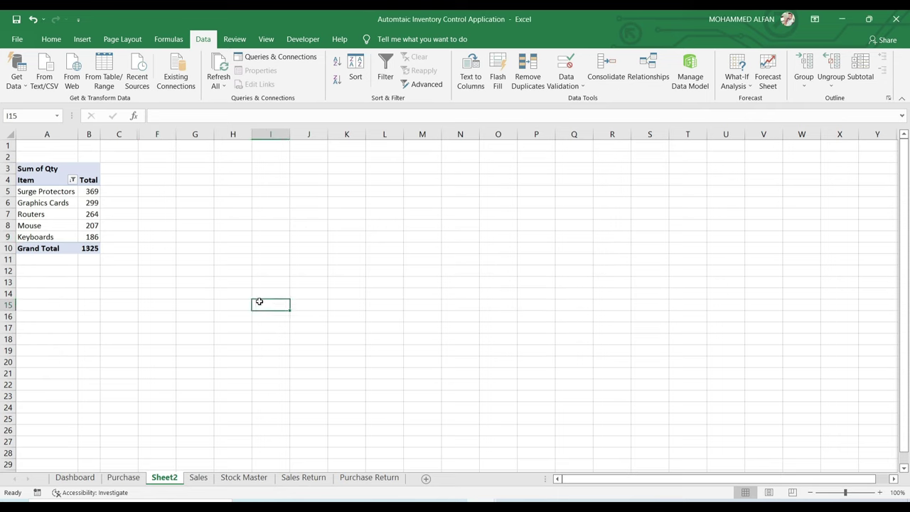
click(88, 203)
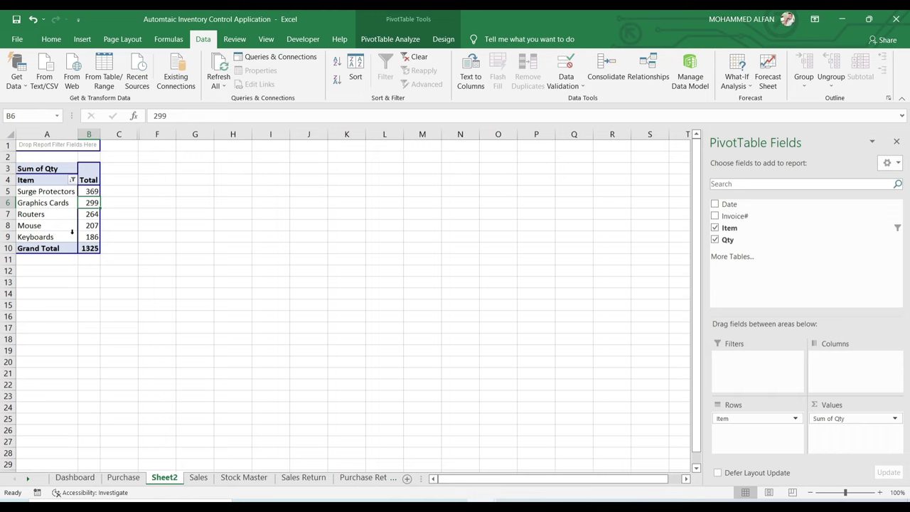
- Insert a Date timeline, place and widen it beside the pivot table, and show it by YEARS
click(397, 40)
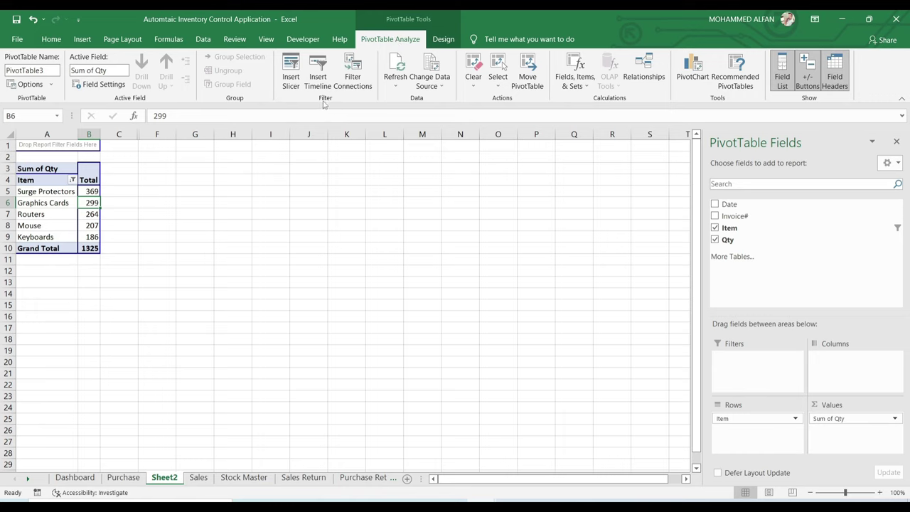
click(322, 84)
drag(405, 206, 282, 206)
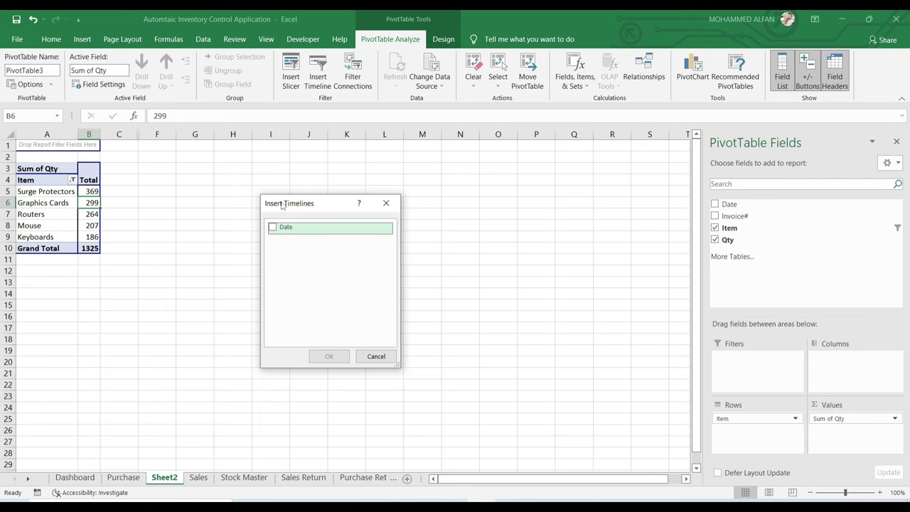
click(273, 227)
click(332, 356)
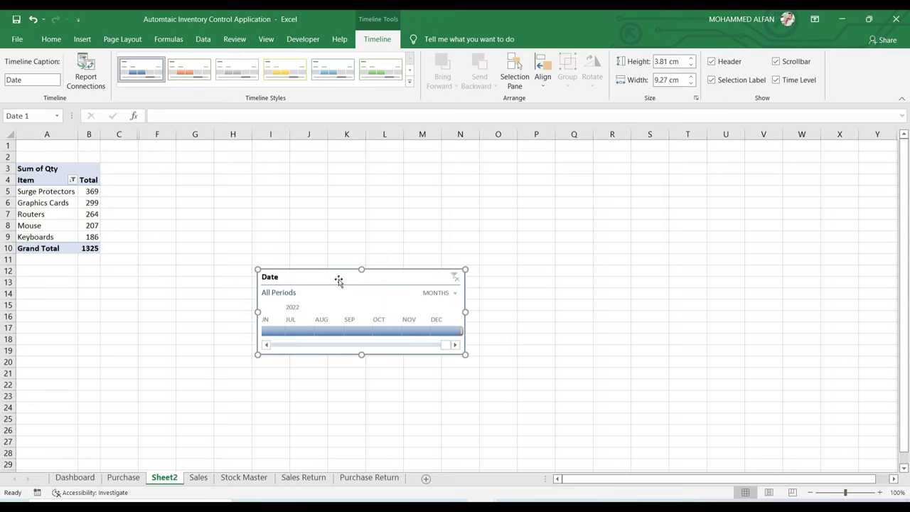
drag(339, 280, 315, 204)
drag(445, 236, 608, 235)
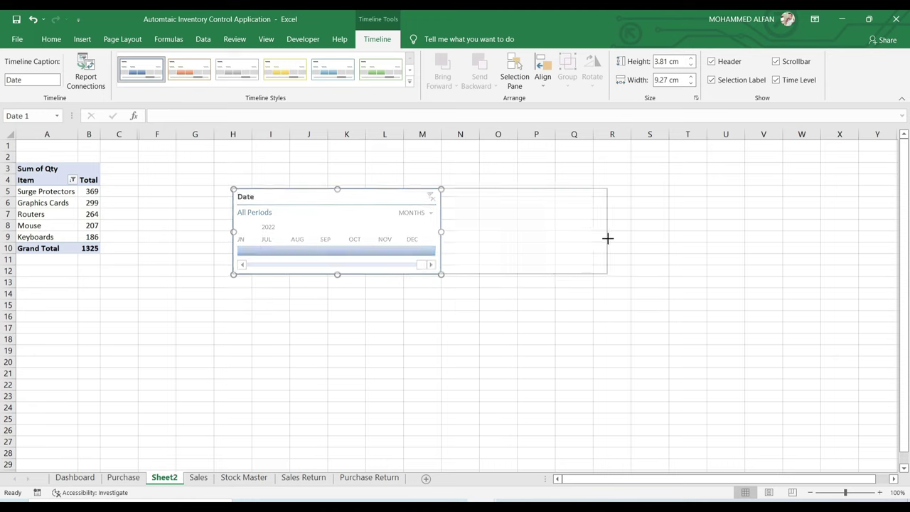
click(590, 213)
click(594, 228)
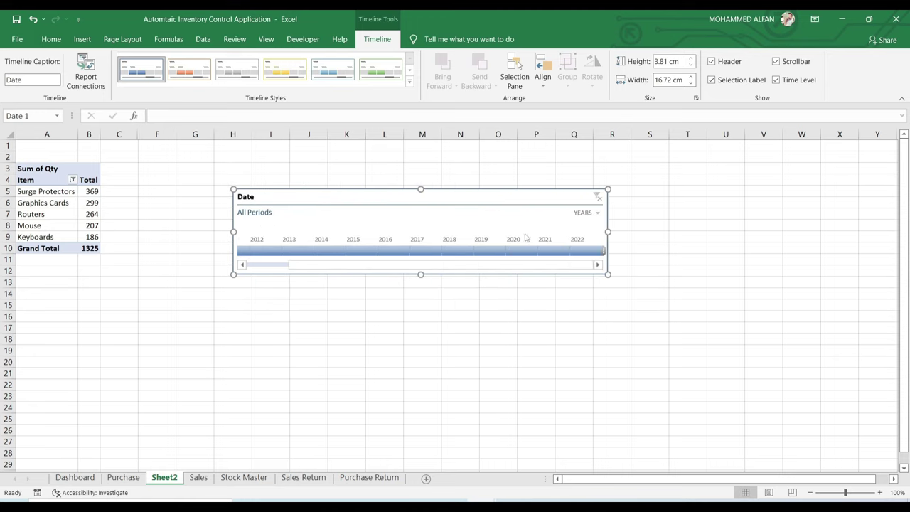
- Step the timeline through 2017, 2014, 2013 and 2012, settling on 2011
click(91, 479)
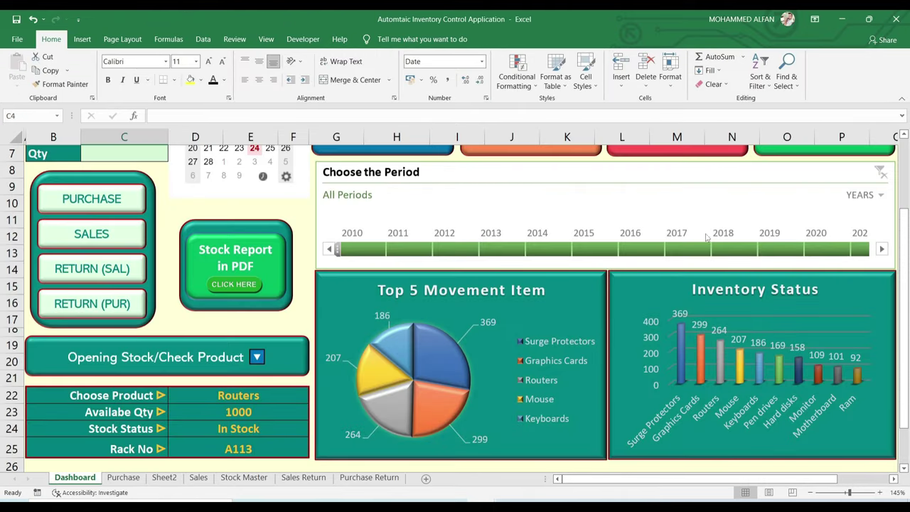
click(165, 477)
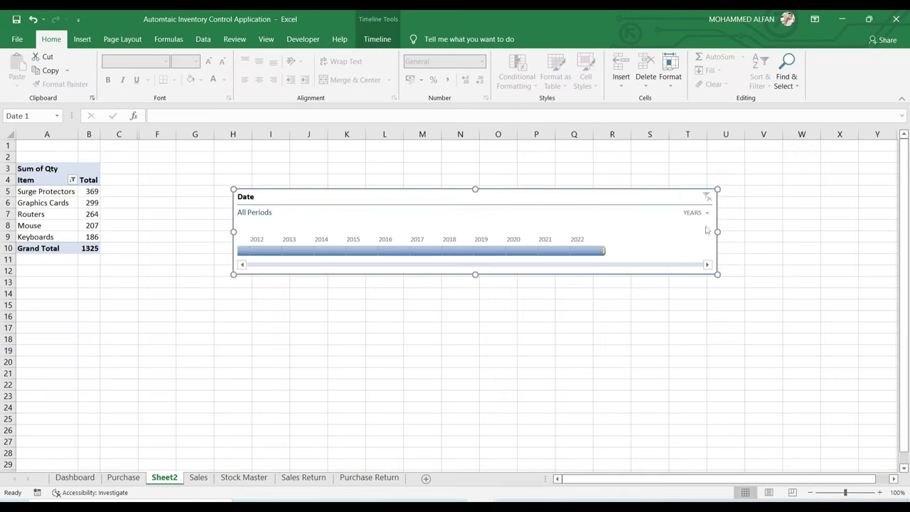
click(424, 254)
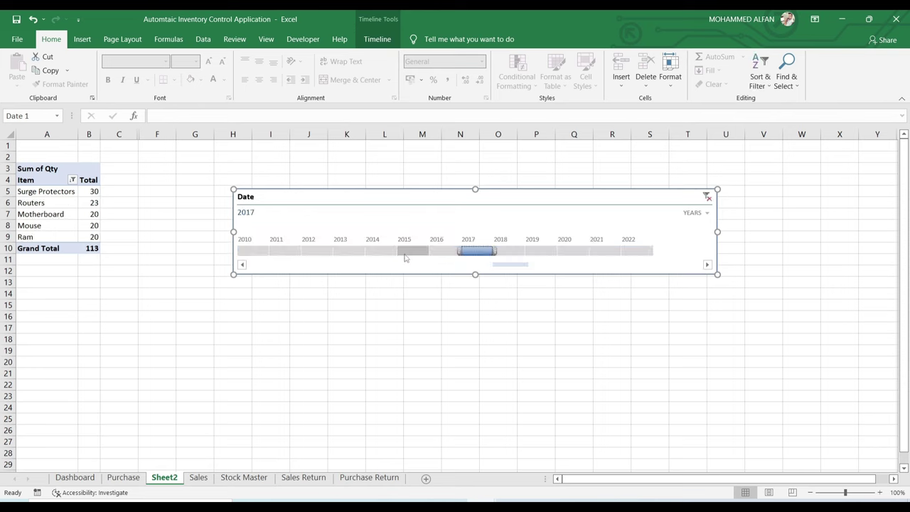
click(385, 255)
click(348, 253)
click(315, 253)
click(283, 253)
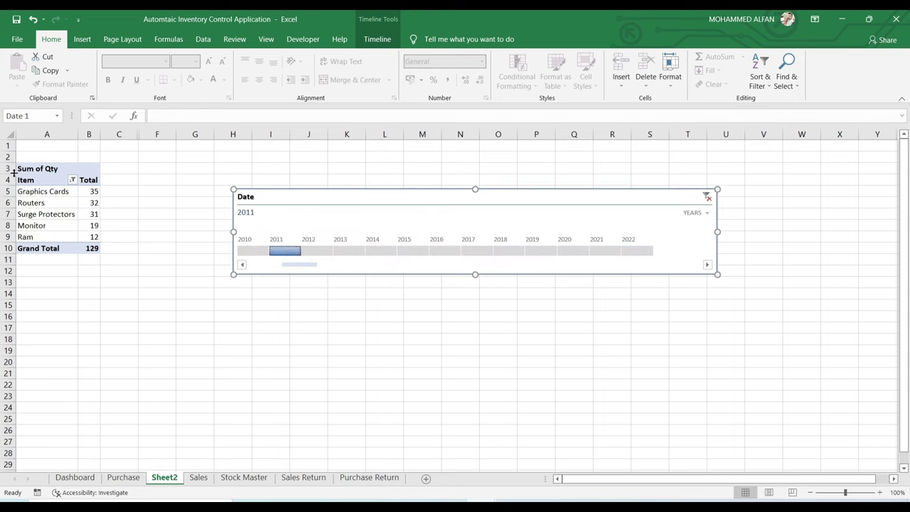
click(43, 180)
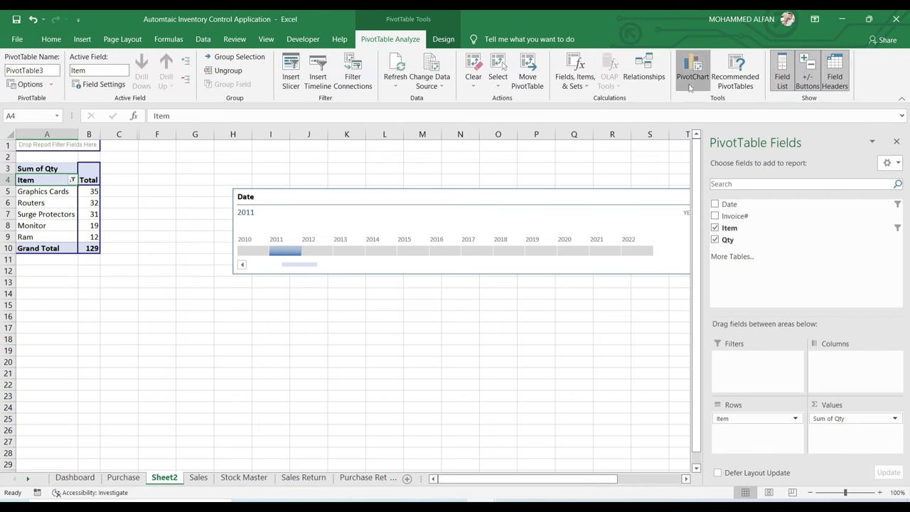
- Add a column PivotChart below the timeline and try a few later years
click(693, 72)
click(407, 130)
click(571, 419)
mouse_move(469, 228)
mouse_down()
mouse_move(455, 293)
mouse_move(440, 305)
mouse_up()
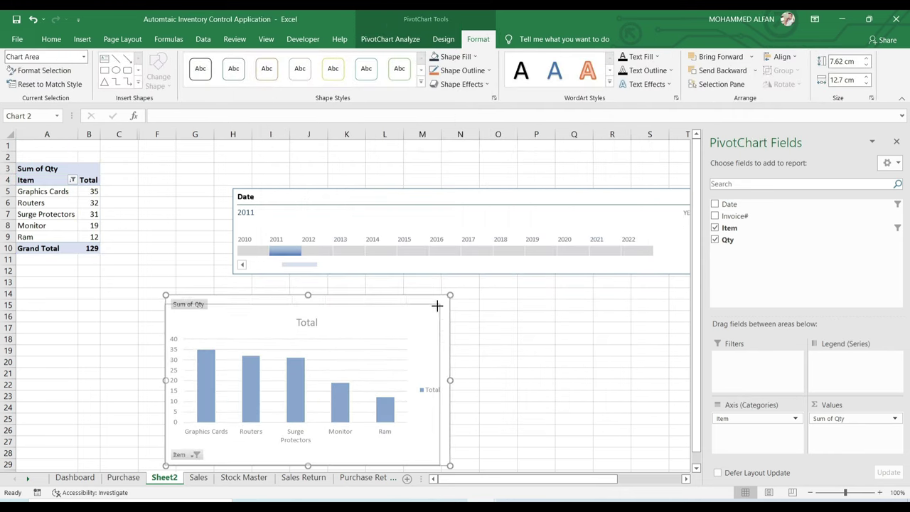
click(413, 250)
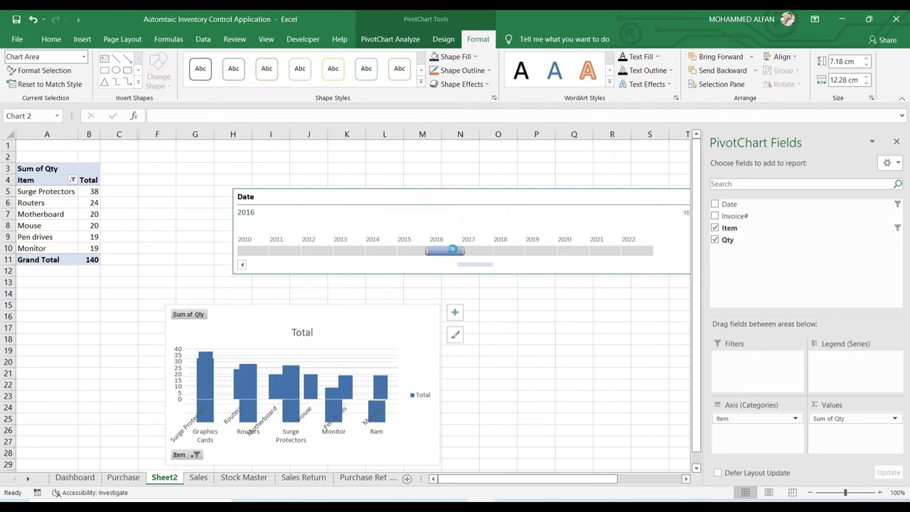
click(437, 250)
click(501, 251)
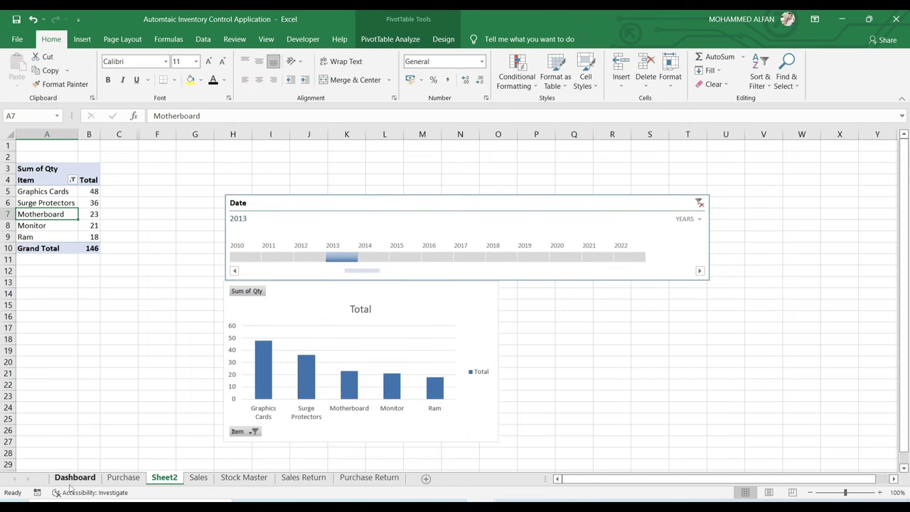
- Move the timeline and chart to column K, then copy and release pivot range A3:B10
click(71, 479)
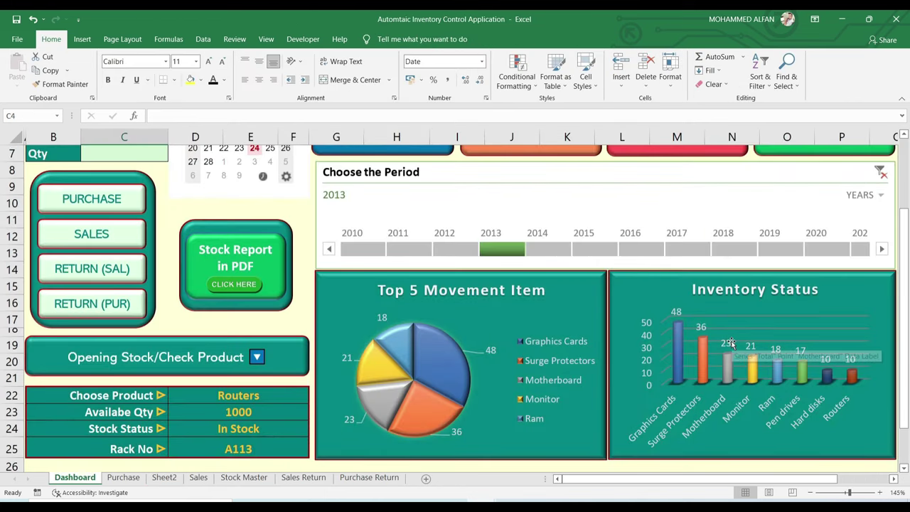
click(165, 478)
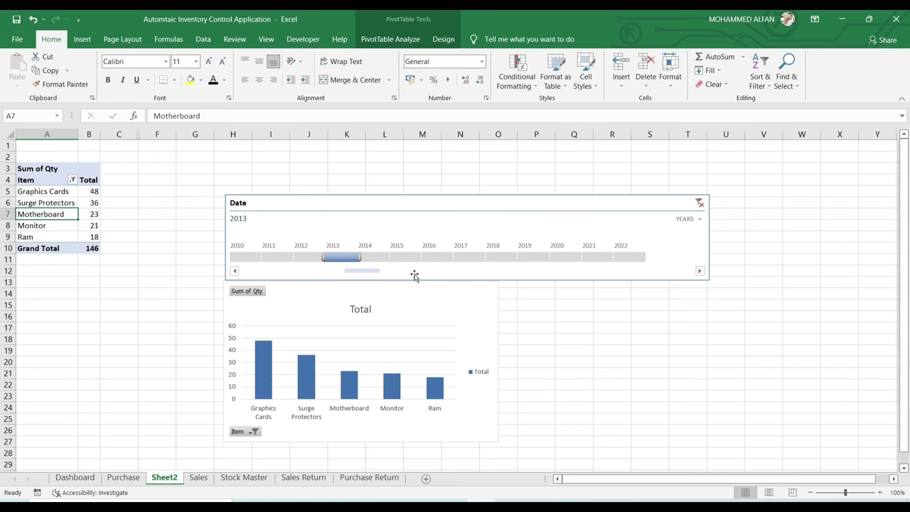
drag(413, 273, 531, 241)
drag(28, 169, 89, 248)
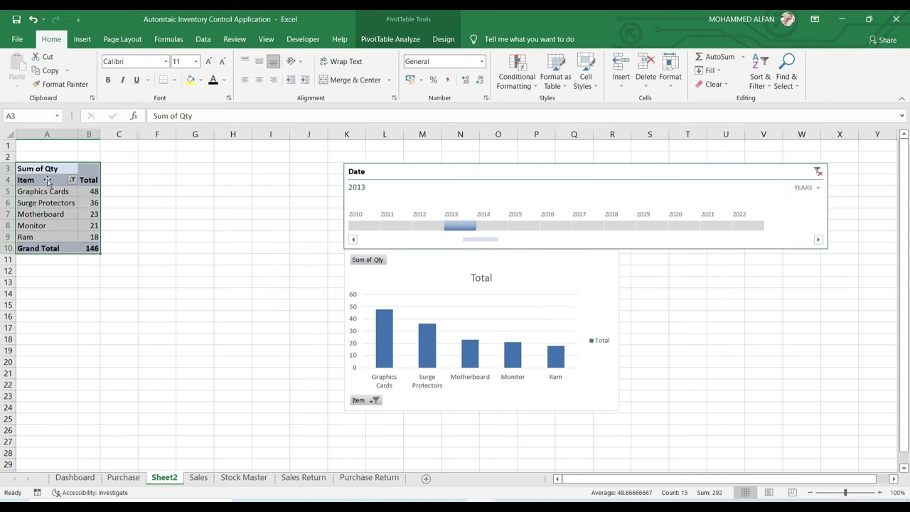
key(ctrl+c)
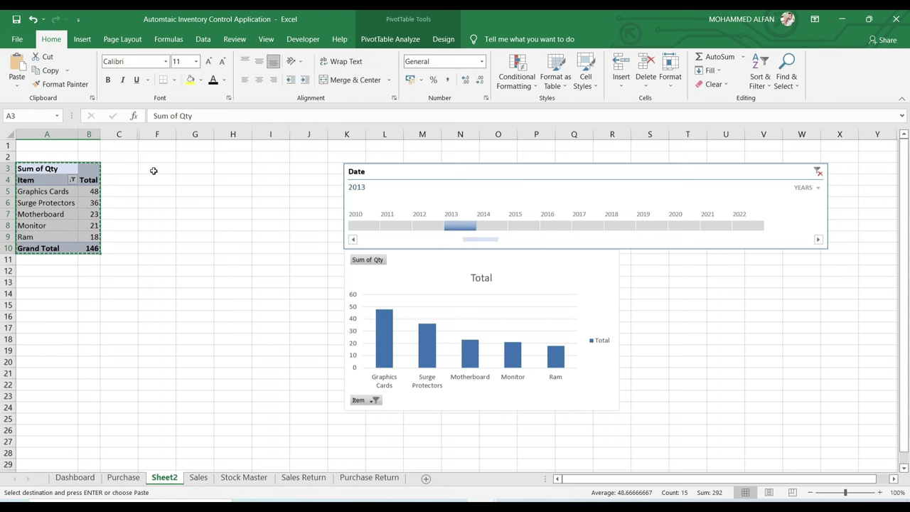
key(Escape)
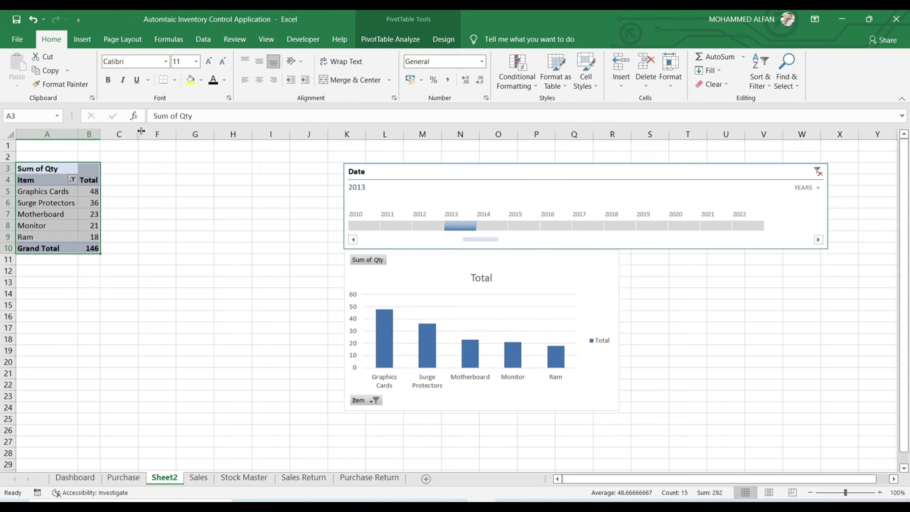
- Unhide columns D:E to reveal the second Item pivot table and show its field list
double_click(140, 131)
double_click(139, 131)
click(279, 235)
click(168, 214)
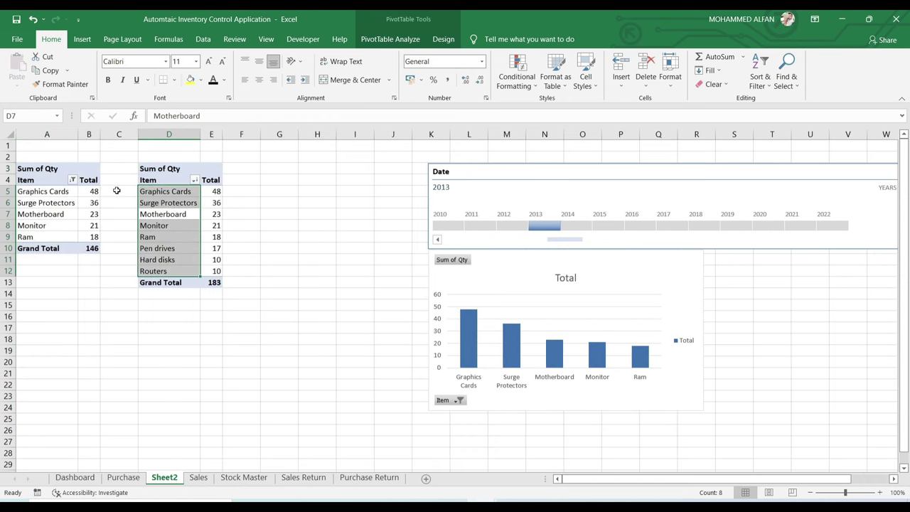
click(160, 190)
right_click(165, 193)
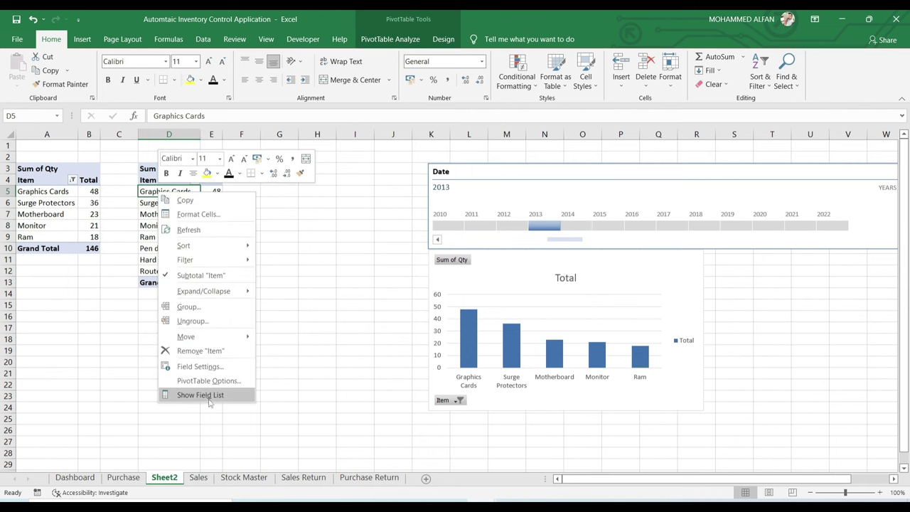
click(201, 394)
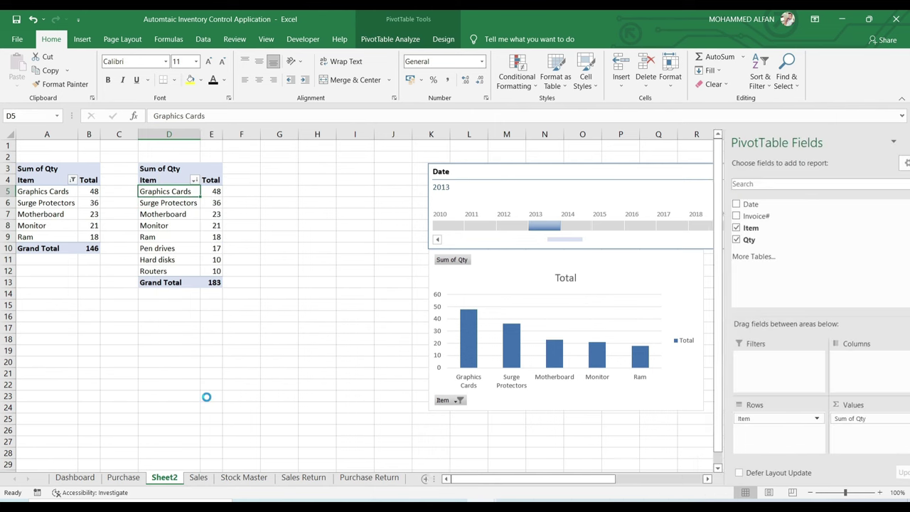
- Open the second pivot's Item Top 10 value filter and close it without applying
click(194, 182)
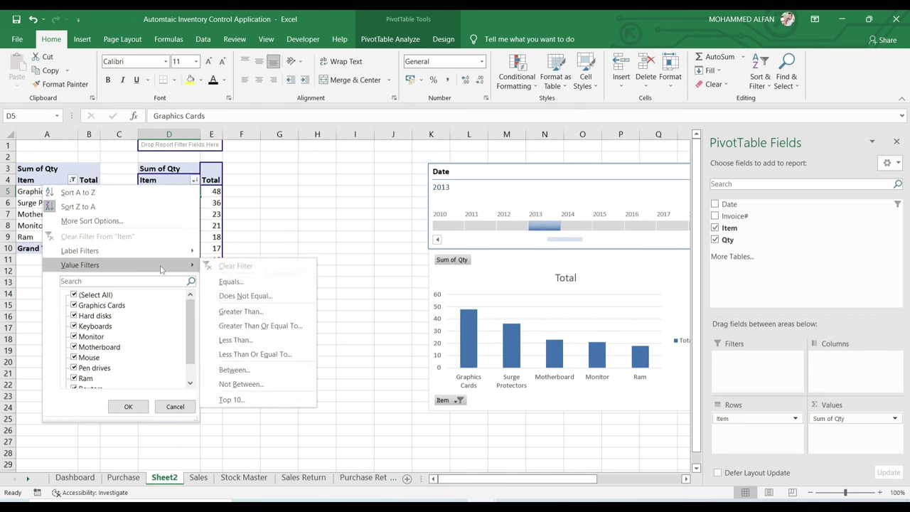
click(231, 400)
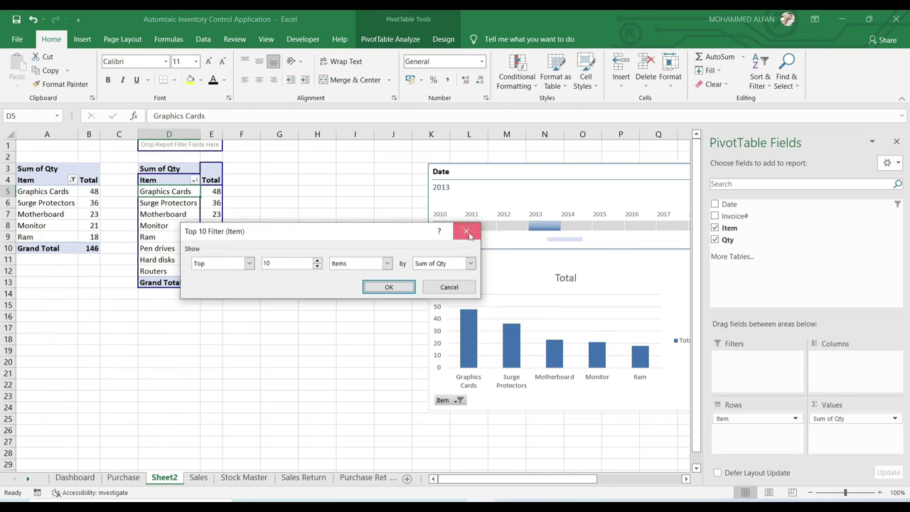
click(466, 232)
click(160, 245)
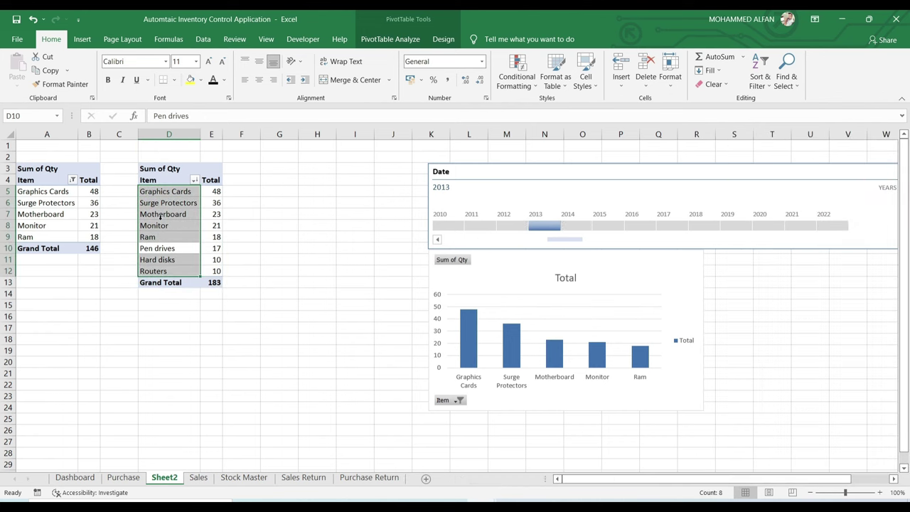
key(shift+Return)
key(shift+Return)
click(408, 39)
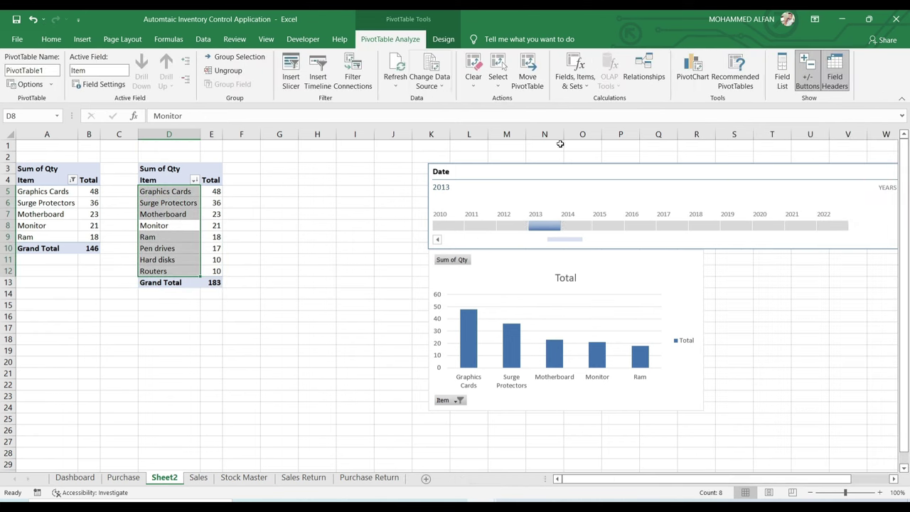
- Add a line PivotChart of the second pivot table and size it beside the column chart
click(692, 71)
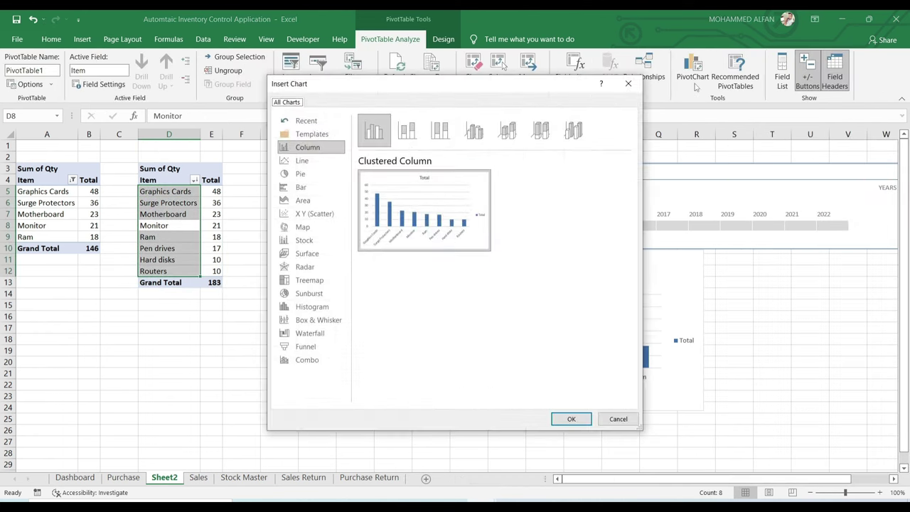
click(318, 165)
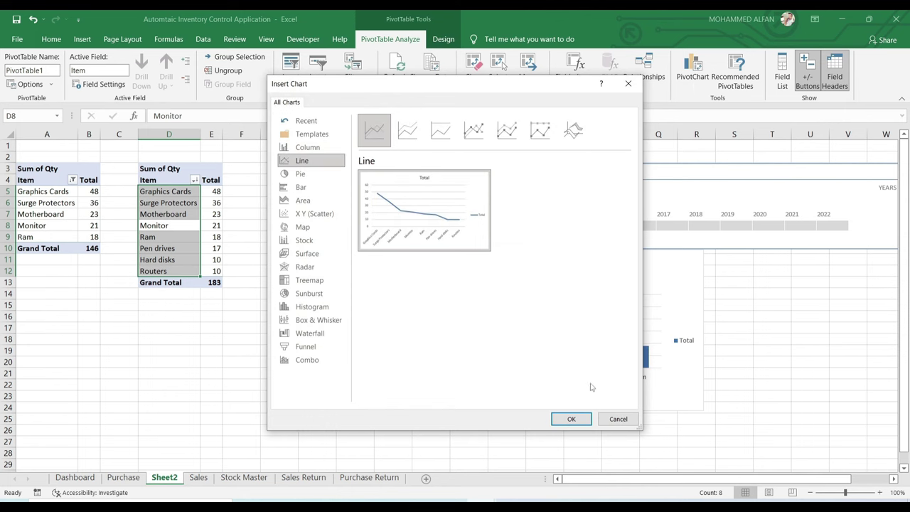
click(575, 420)
drag(549, 239, 514, 243)
mouse_move(590, 224)
mouse_down()
mouse_move(558, 243)
mouse_move(734, 266)
mouse_move(707, 278)
mouse_up()
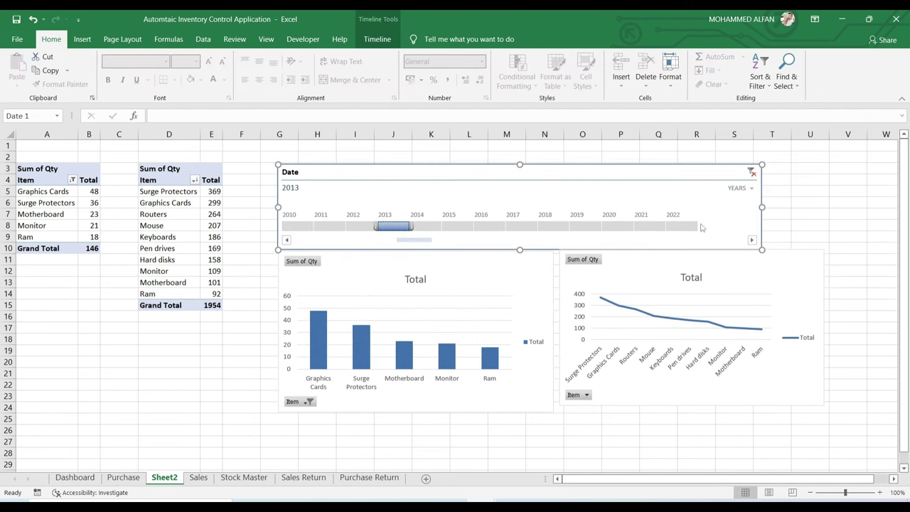
- Filter the Top 5 pivot and its chart on the timeline to 2018, then 2020
click(765, 270)
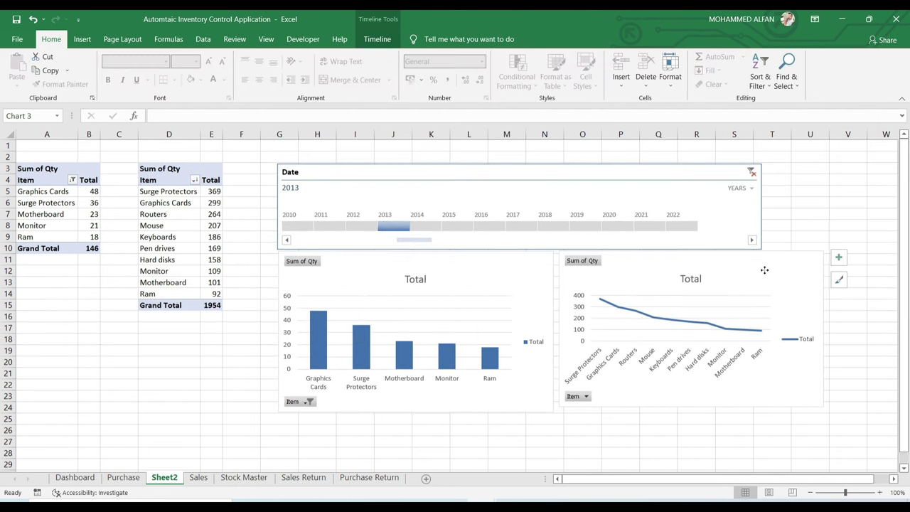
click(527, 267)
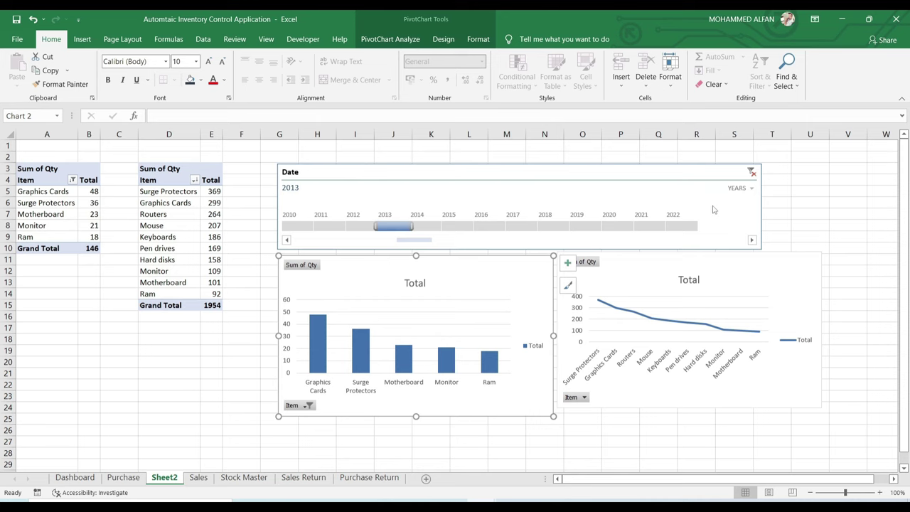
click(553, 226)
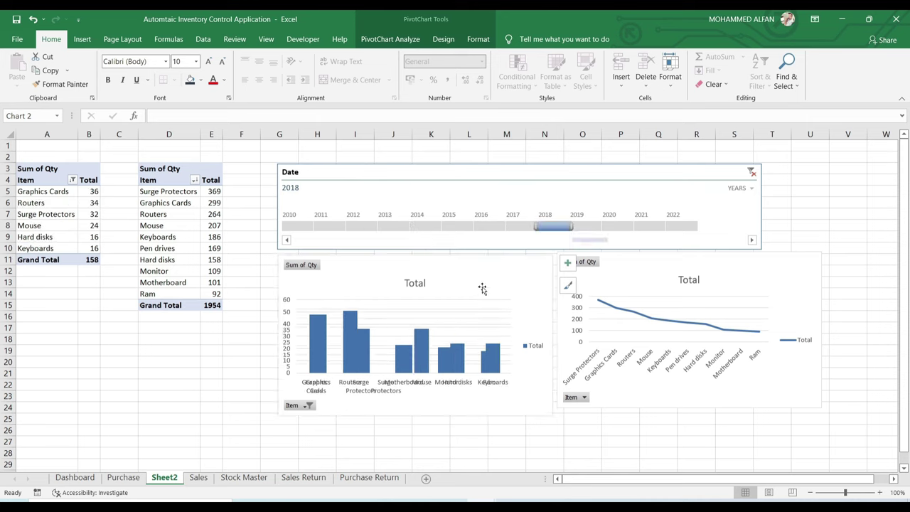
click(616, 227)
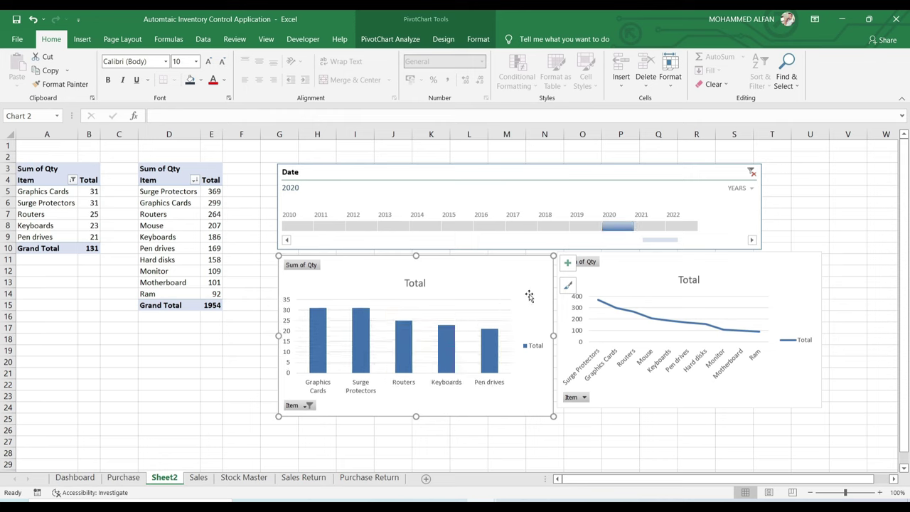
- Connect PivotTable1 to the Date timeline through Report Connections
right_click(596, 175)
click(655, 278)
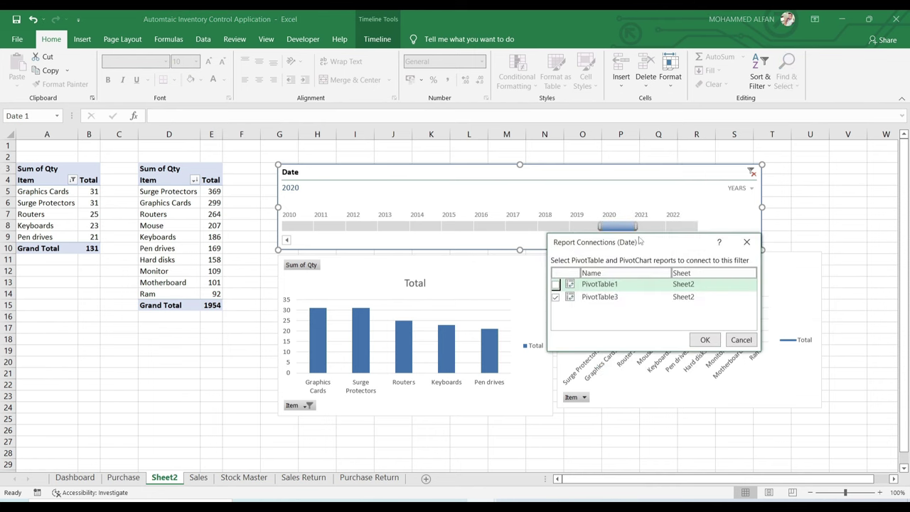
drag(700, 240, 784, 184)
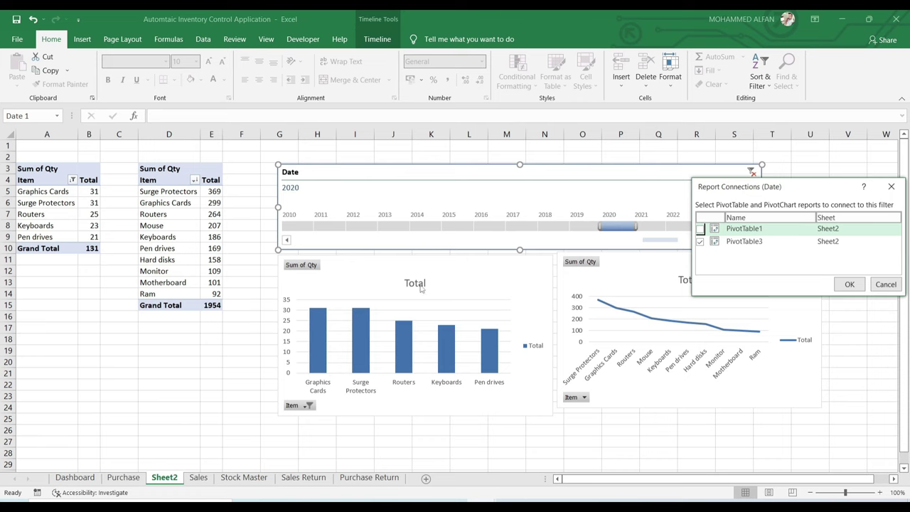
click(700, 229)
click(843, 284)
- Move the shared year filter to 2011 and select both charts' Total titles
click(681, 226)
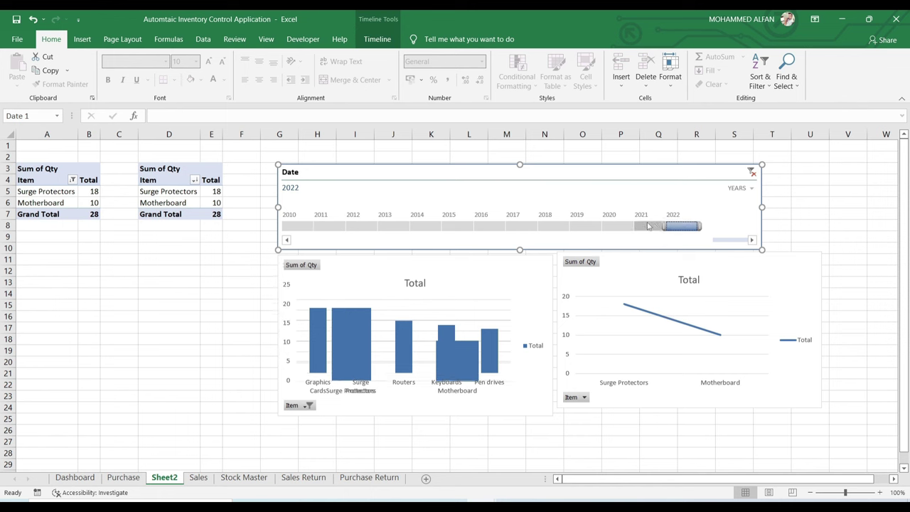
drag(681, 226, 455, 232)
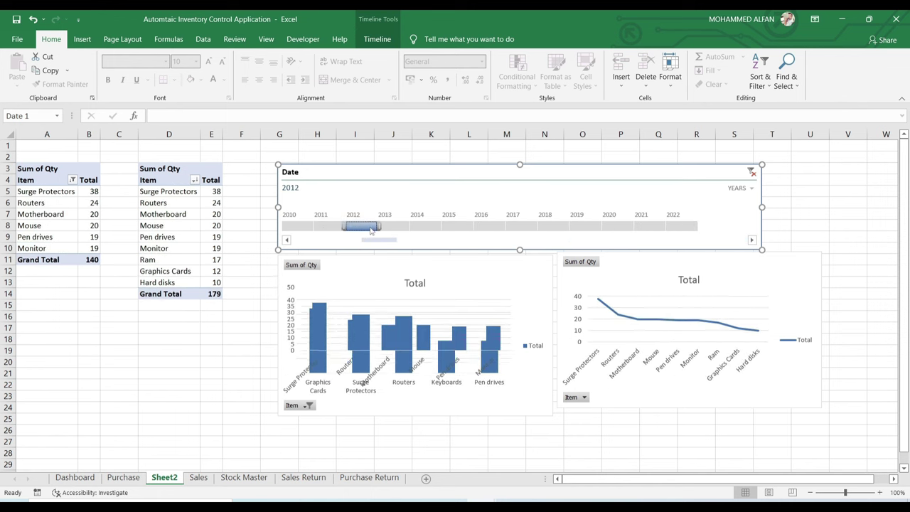
drag(456, 232, 329, 229)
double_click(408, 284)
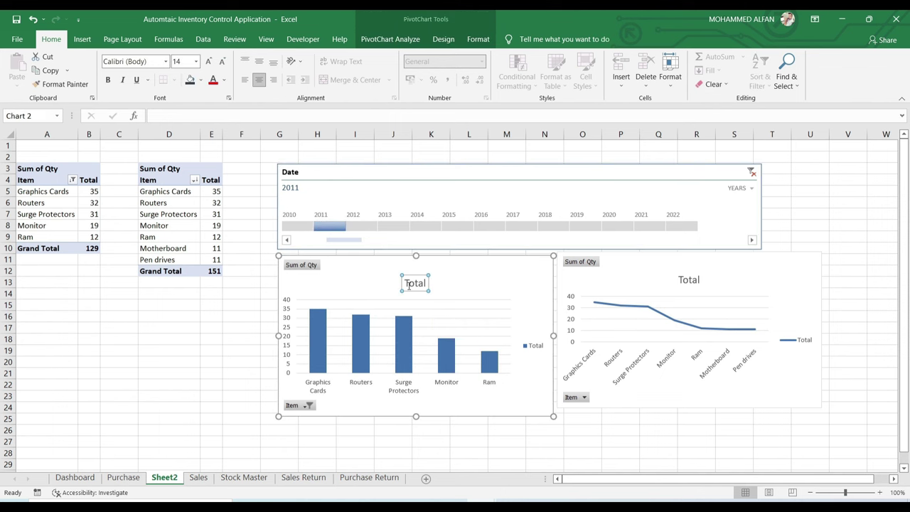
click(897, 142)
click(689, 279)
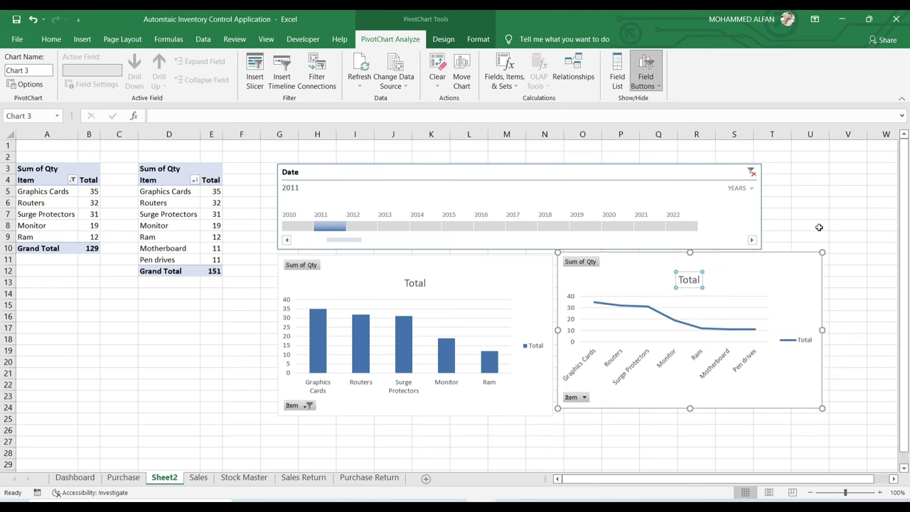
click(820, 227)
- Cut the Date timeline, line chart and bar chart from Sheet2 and paste them onto a new Sheet1
click(75, 477)
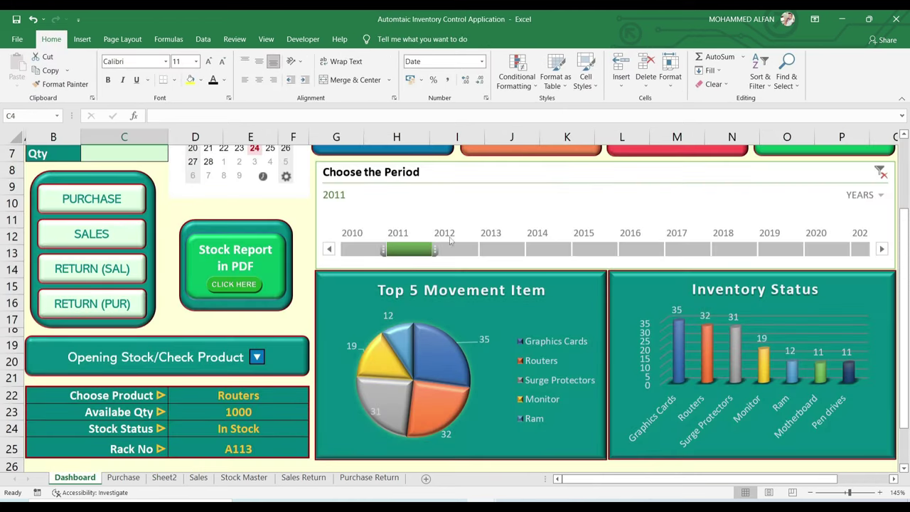
click(164, 478)
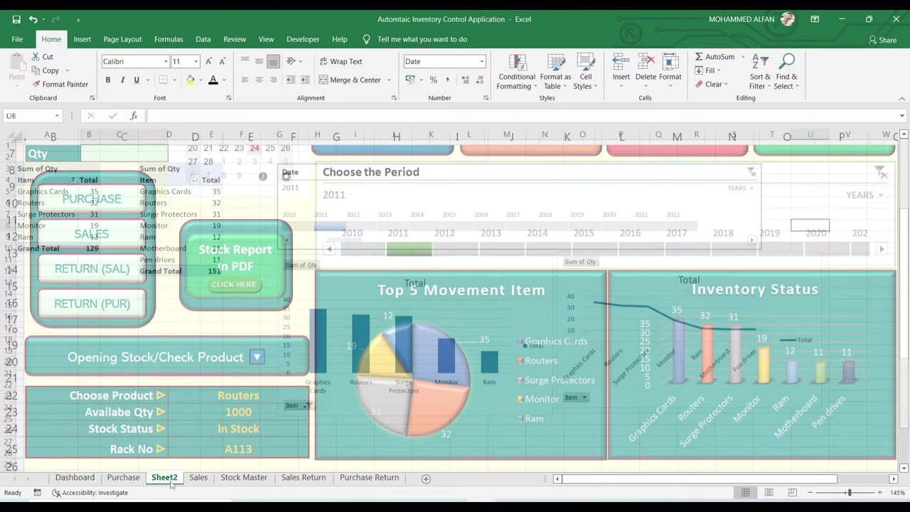
click(674, 170)
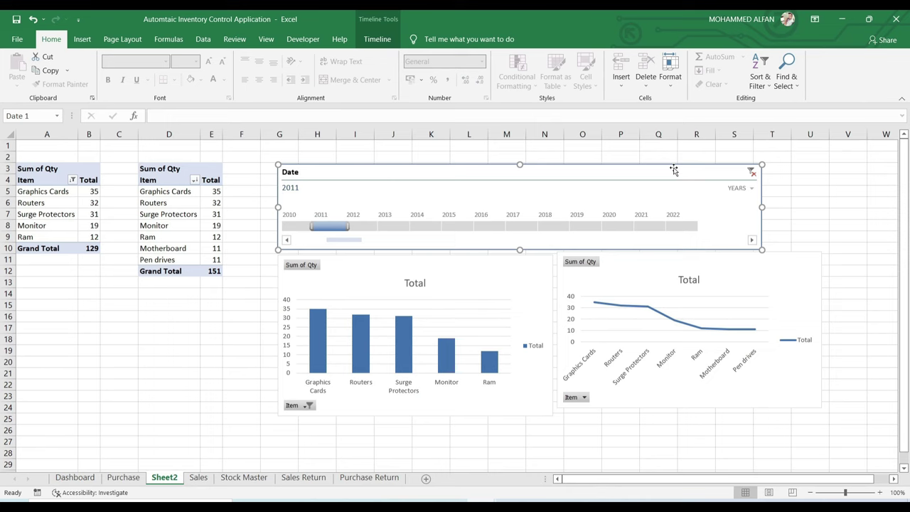
ctrl+click(790, 263)
ctrl+click(504, 274)
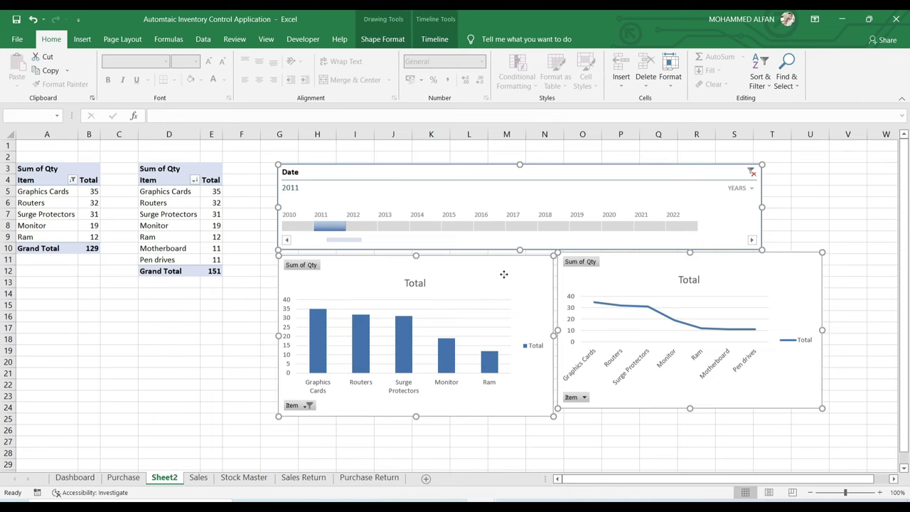
key(ctrl+x)
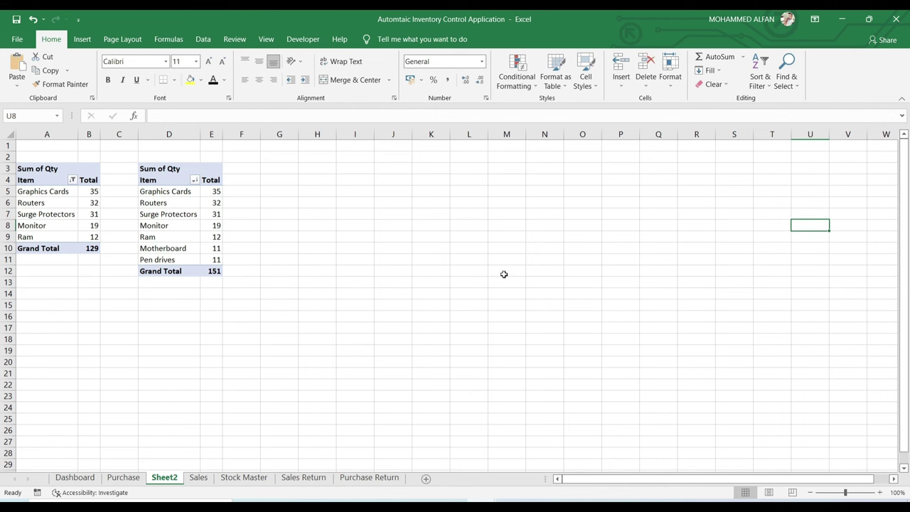
click(426, 480)
key(ctrl+v)
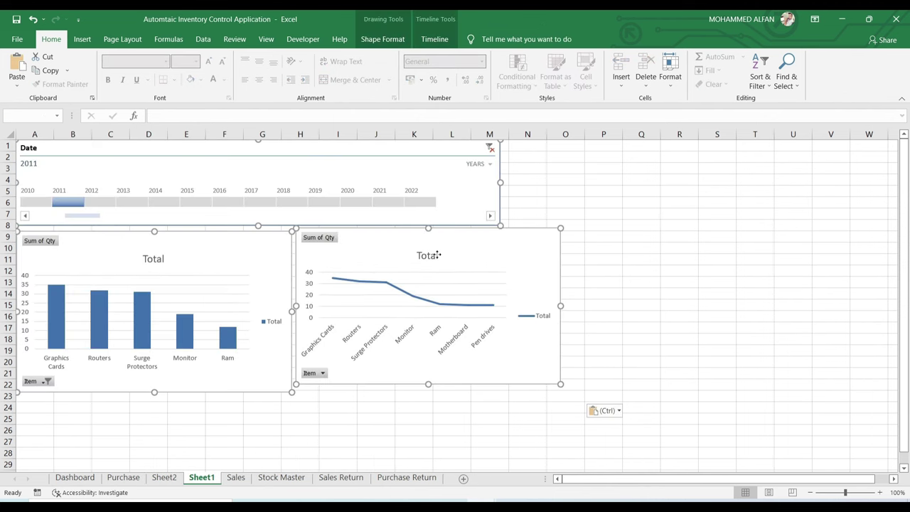
- Hide Sheet2
click(169, 481)
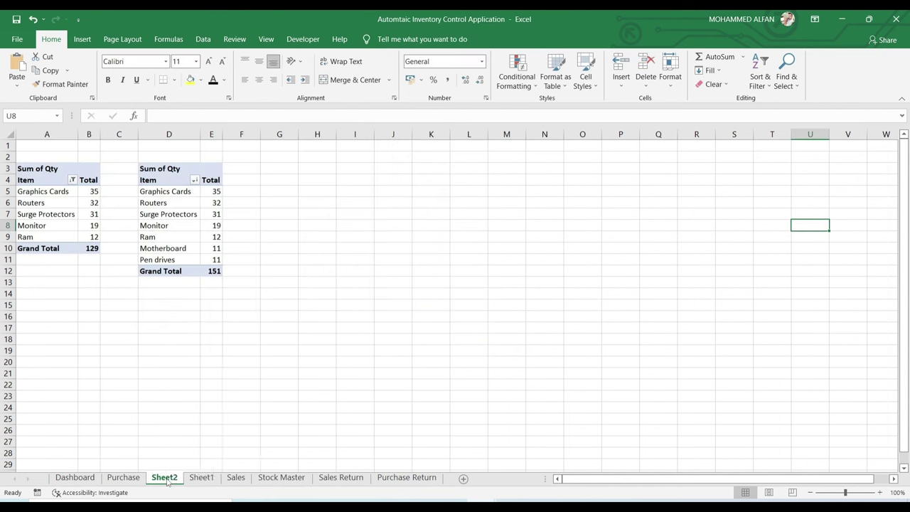
right_click(168, 481)
click(213, 442)
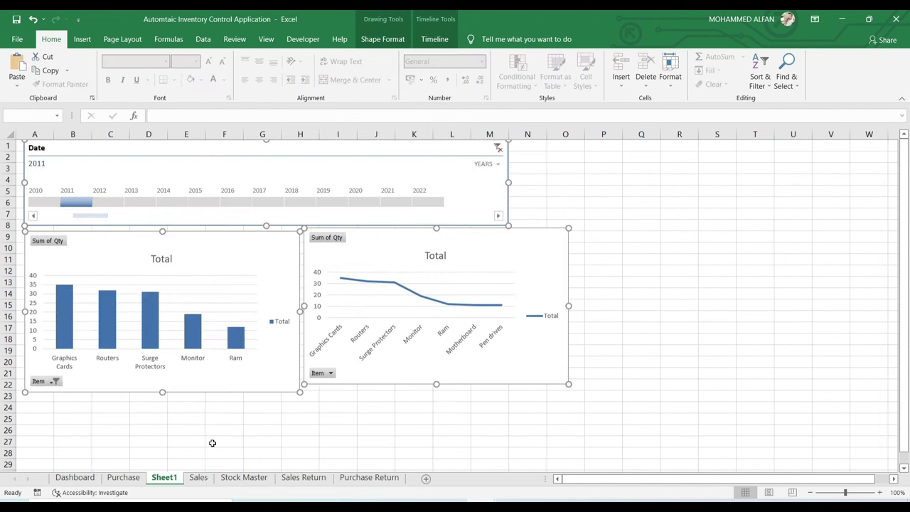
- Filter the charts to the year 2013 using the Date timeline
click(679, 316)
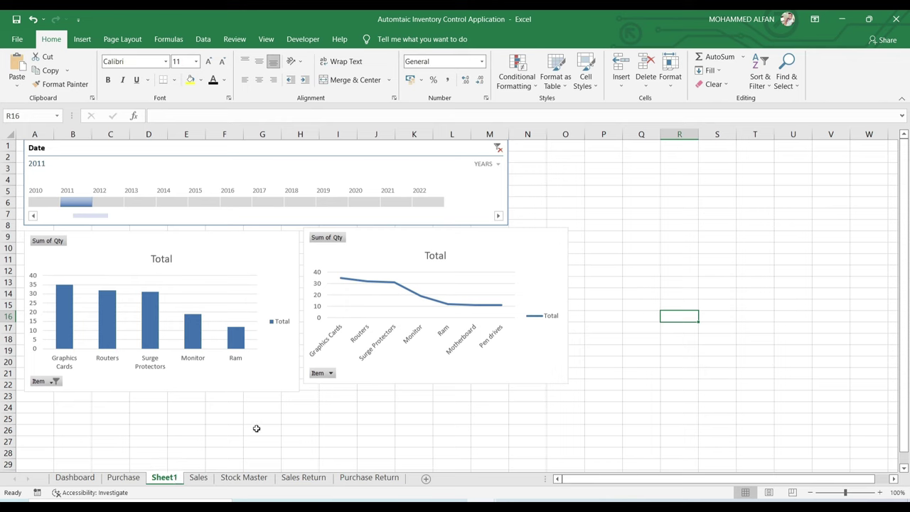
click(288, 203)
mouse_move(288, 206)
mouse_down()
mouse_move(130, 204)
mouse_move(327, 221)
mouse_up()
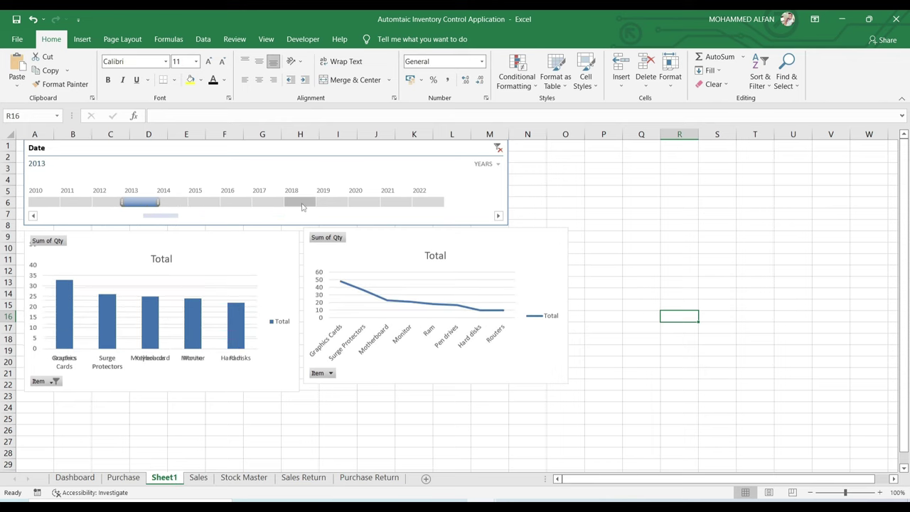
- Bring up the 'Automtaic Inventory Control Application - KT' workbook scrolled to the top of its Dashboard
key(alt+Tab)
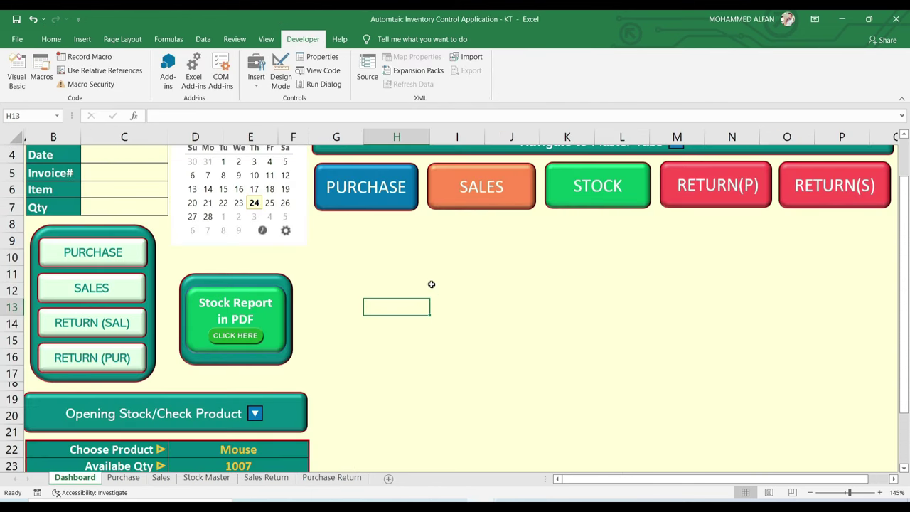
scroll(615, 388, up, 1)
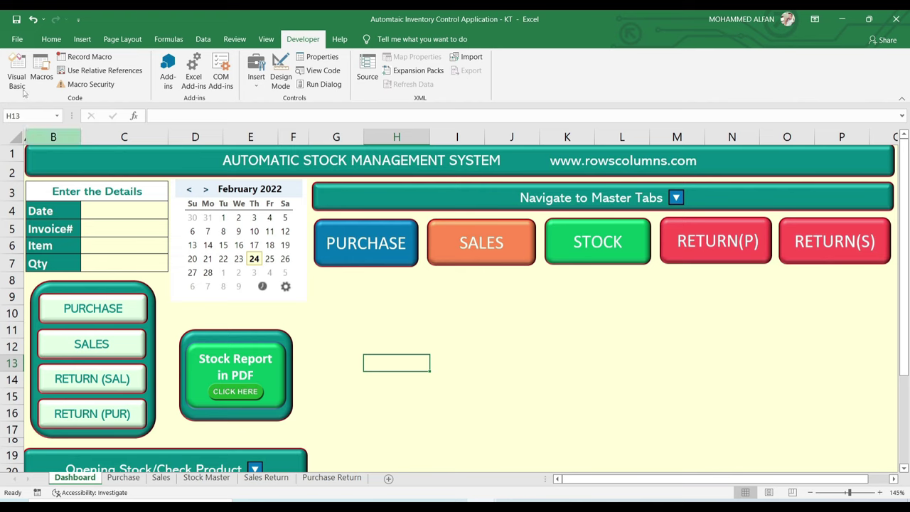
click(18, 38)
click(45, 204)
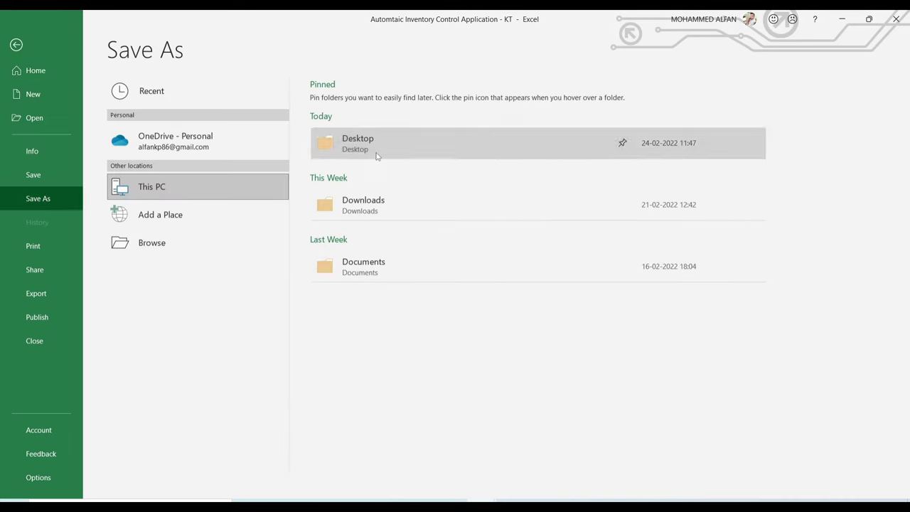
click(380, 145)
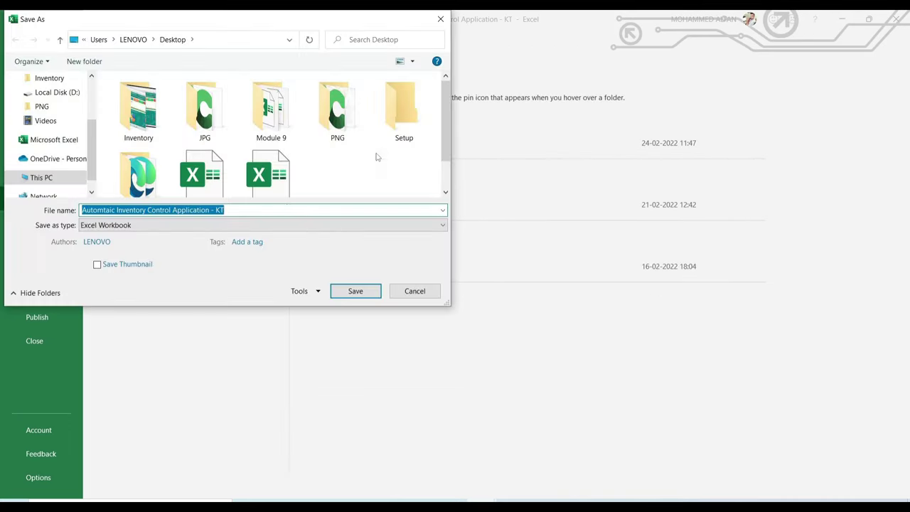
click(212, 226)
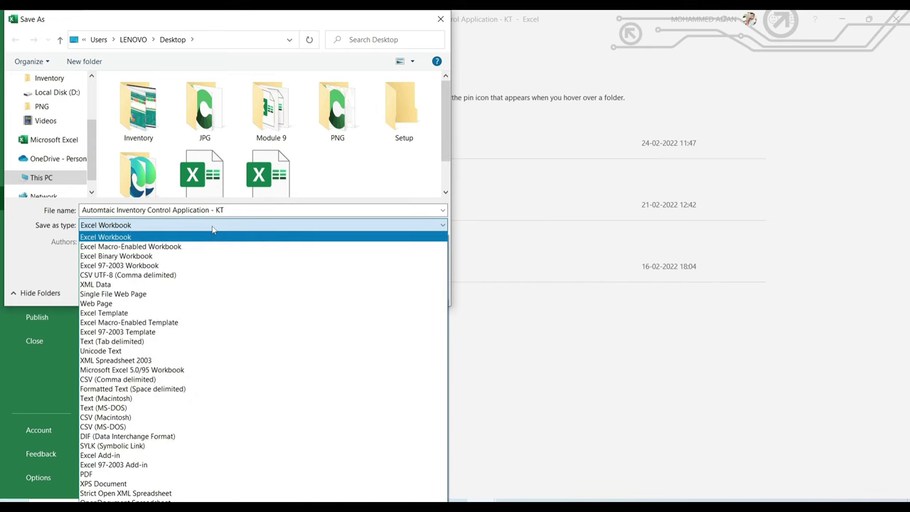
click(172, 249)
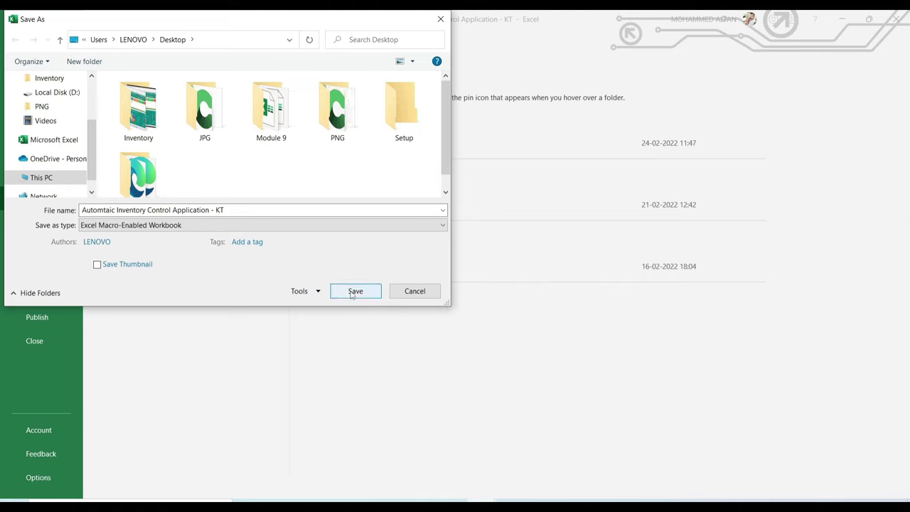
click(440, 20)
click(896, 19)
click(570, 213)
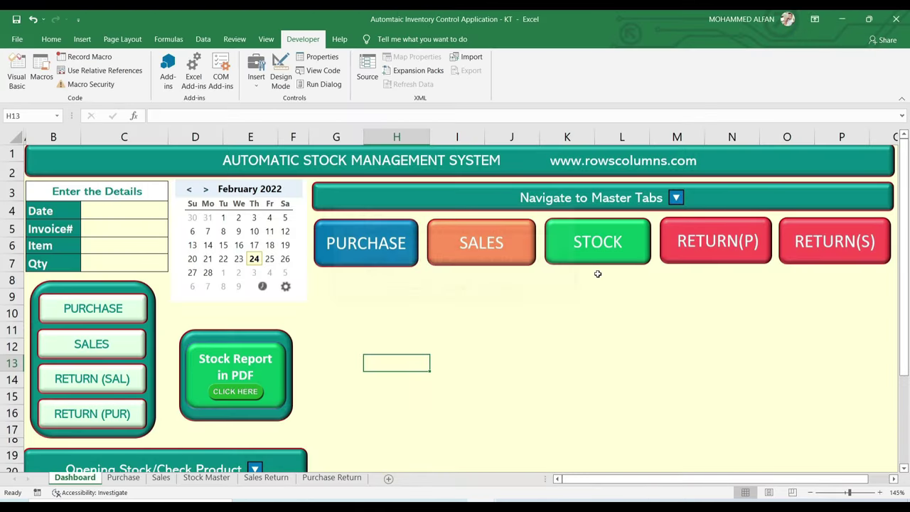